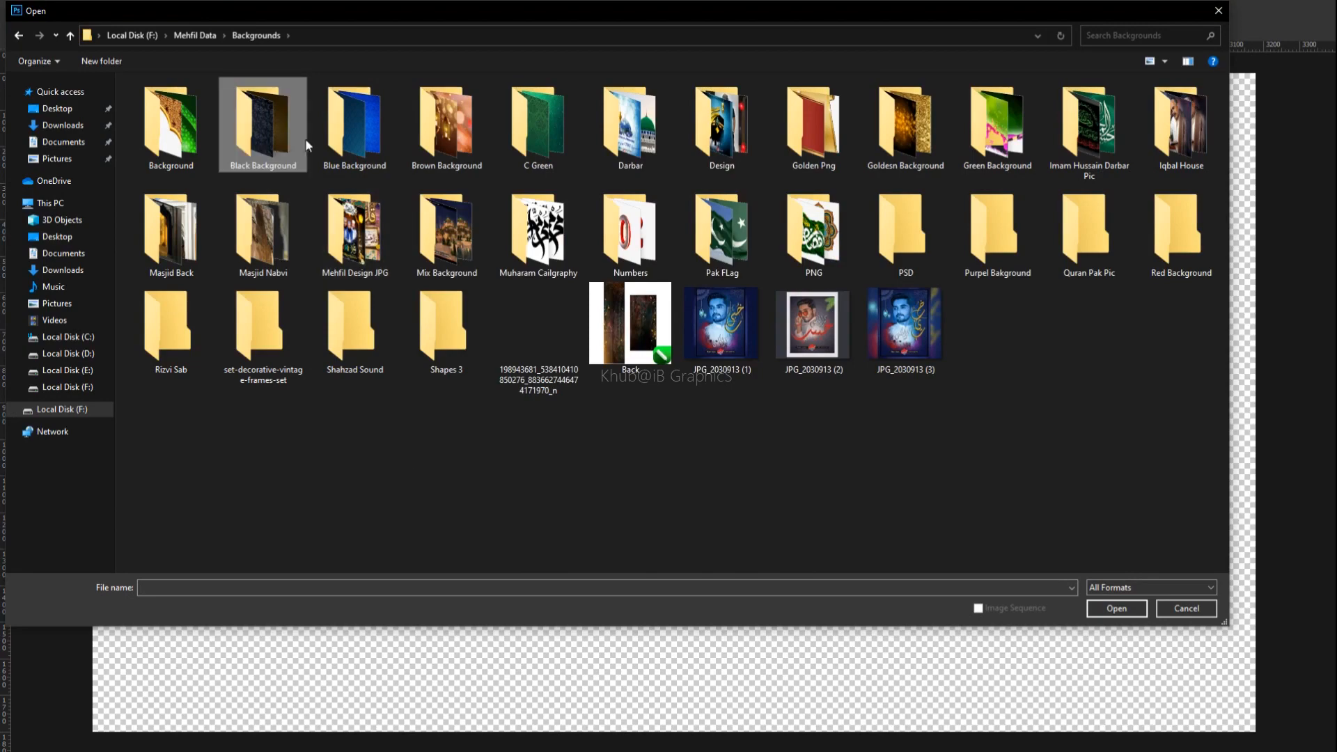
Step: Open the cave image wallpaperflare.com_wallpaper (2) from the Blue Background folder
double_click(298, 168)
key("alt+Left")
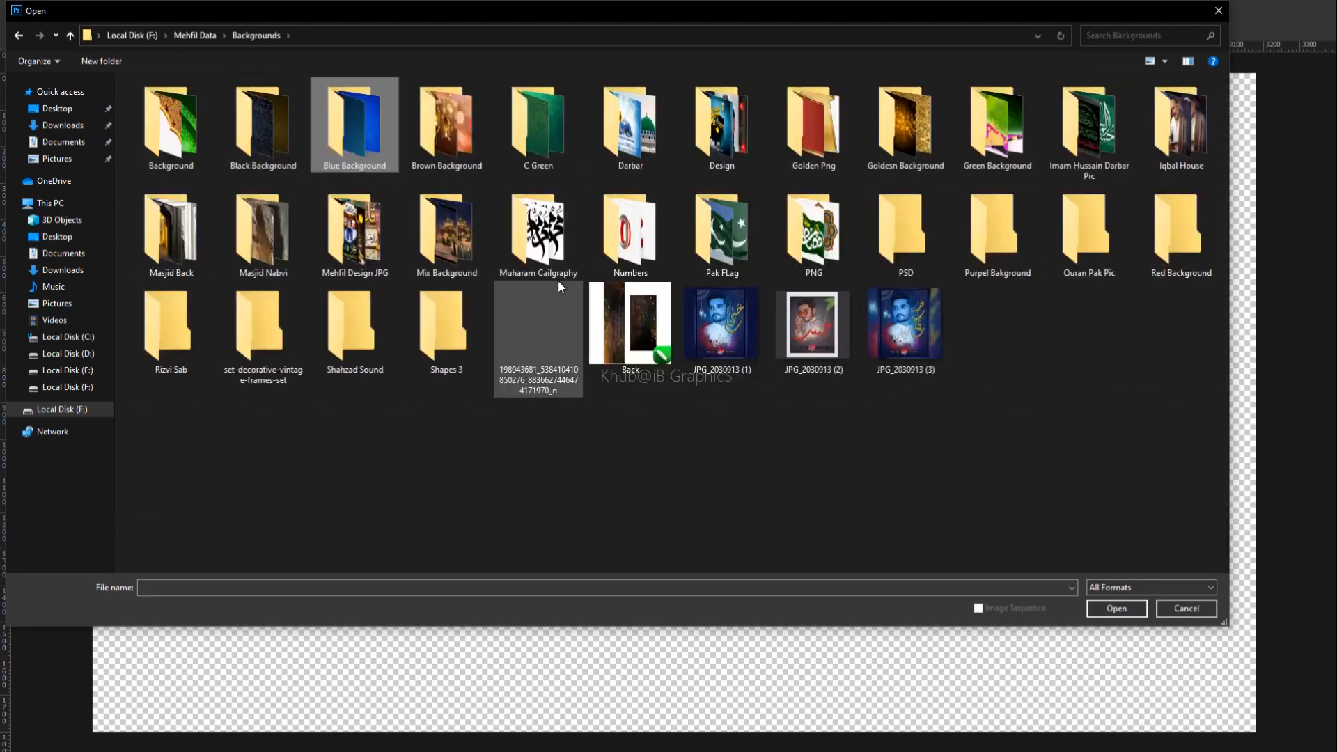
double_click(355, 139)
scroll(608, 286, "down", 15)
left_click(613, 327)
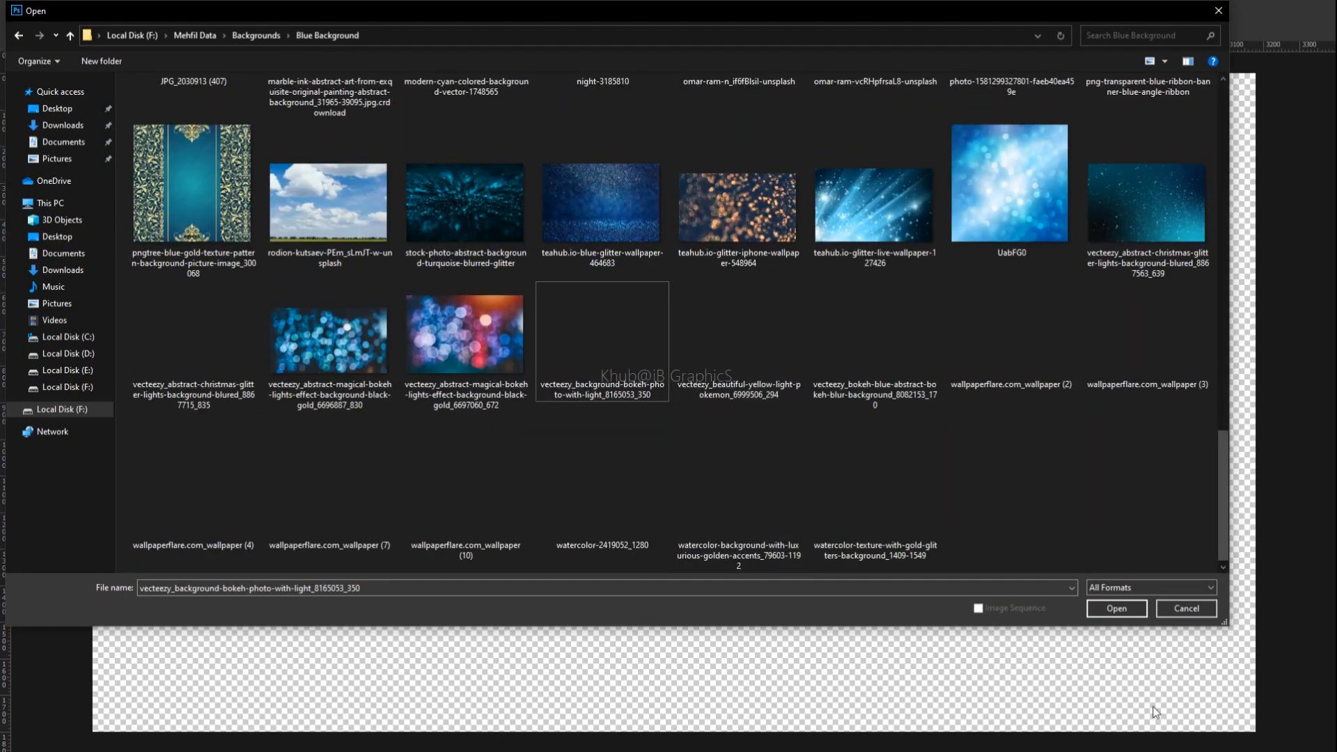
double_click(1010, 376)
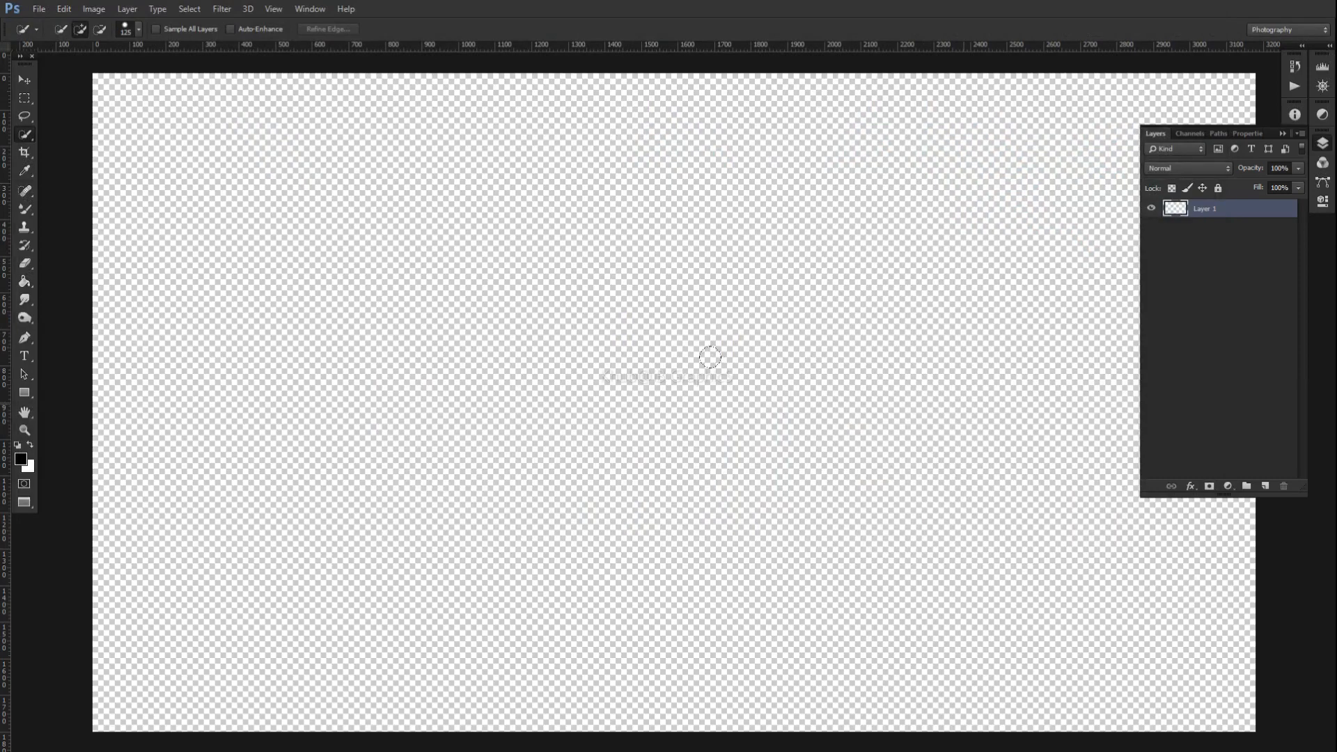
Step: Copy the entire cave image, close its file and paste it into the blank document
key("ctrl+0")
key("ctrl+a")
key("ctrl+c")
key("ctrl+w")
key("ctrl+v")
Step: Scale the cave image down proportionally so that it just covers the canvas
key("v")
key("ctrl+minus")
key("ctrl+minus")
key("ctrl+minus")
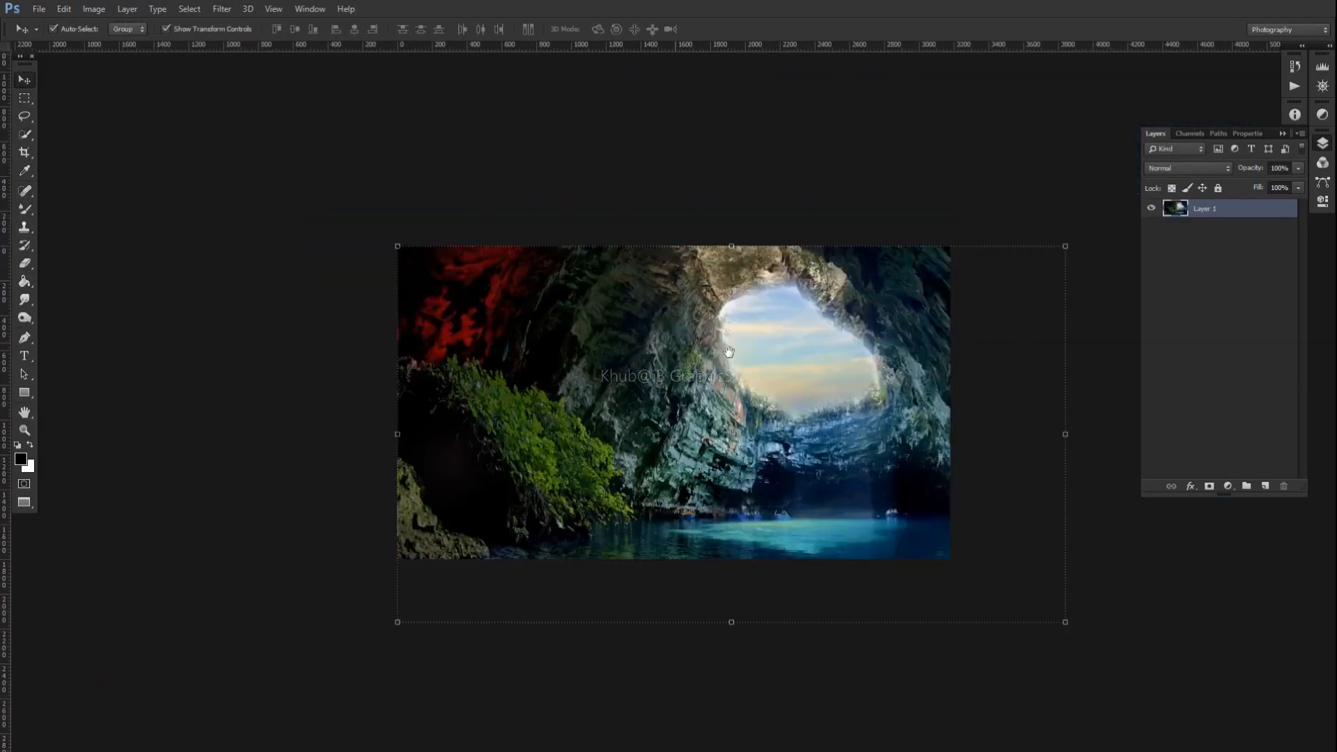
left_click_drag(729, 352, 589, 331)
left_click_drag(925, 600, 824, 544)
key("Return")
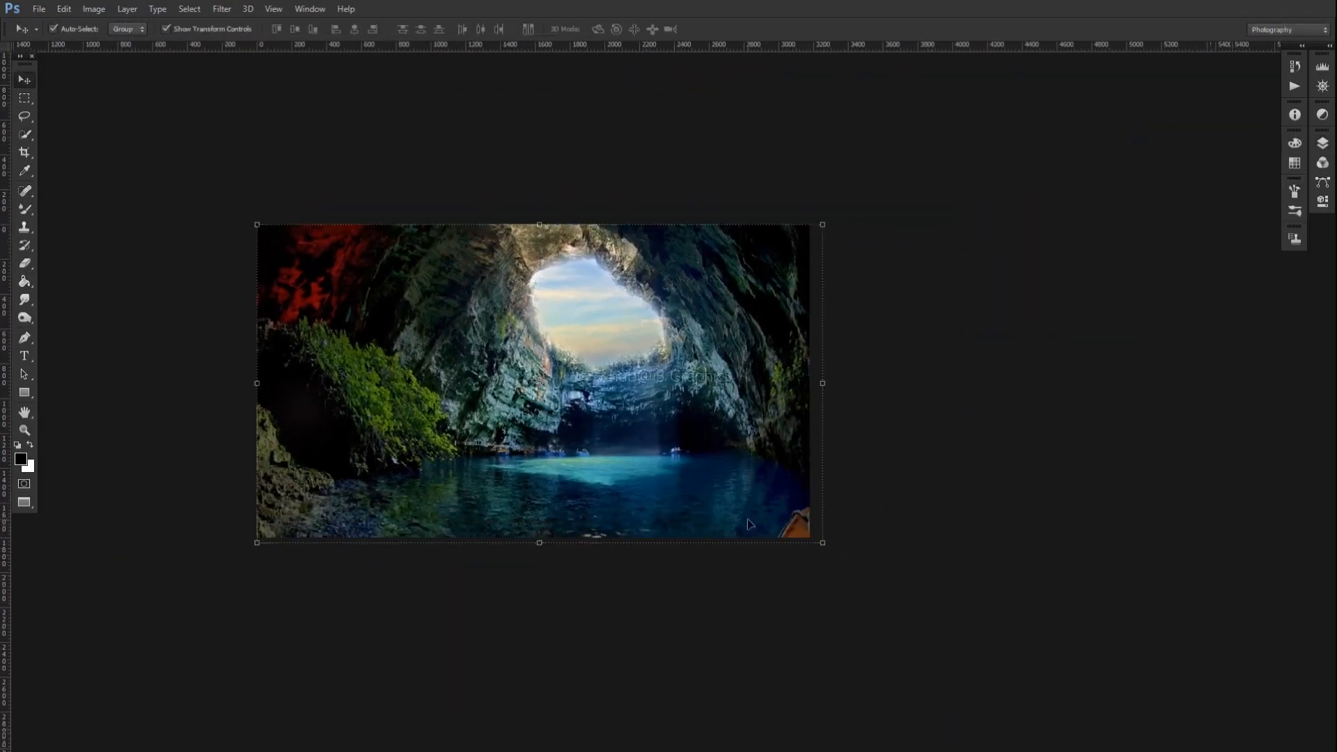
Step: Open the blue-domed shrine image from the Darbar folder, copy all of it and paste it into the cave document
key("ctrl+plus")
key("ctrl+plus")
key("ctrl+o")
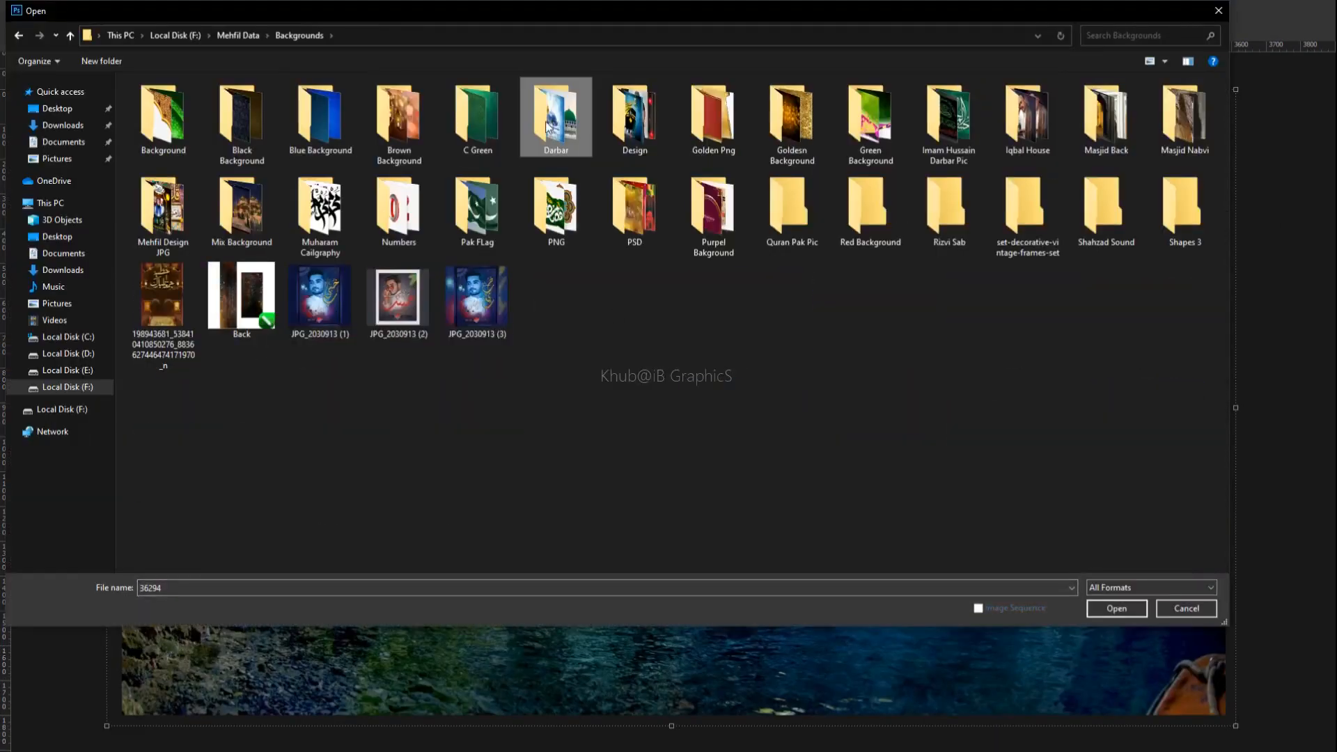
double_click(548, 127)
double_click(472, 139)
key("ctrl+0")
key("ctrl+a")
key("ctrl+c")
key("ctrl+w")
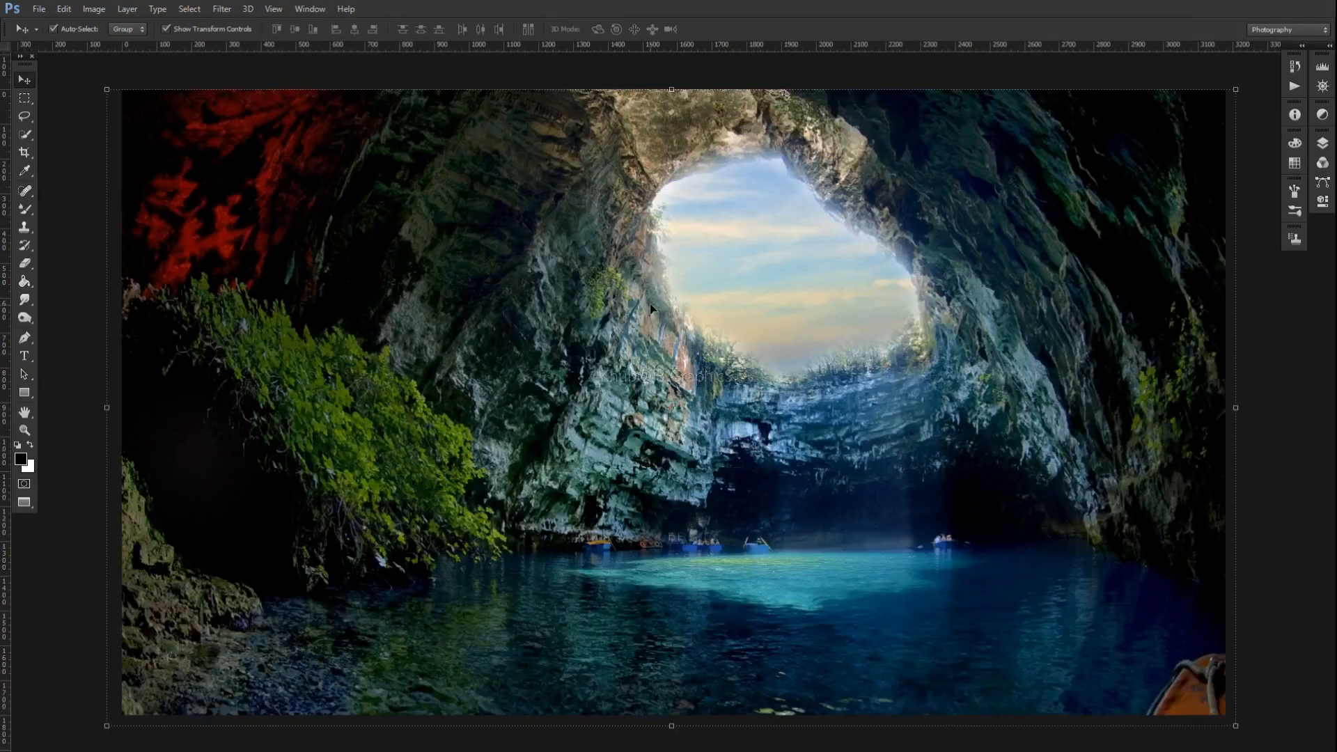
key("ctrl+v")
Step: Position the shrine image over the cave opening and scale it down to fit there
left_click_drag(706, 310, 814, 185)
left_click_drag(971, 486, 929, 437)
left_click_drag(858, 325, 856, 333)
key("Return")
Step: Trace the dome's left edge and its golden finial with a Pen tool path
left_click_drag(925, 402, 704, 333)
key("p")
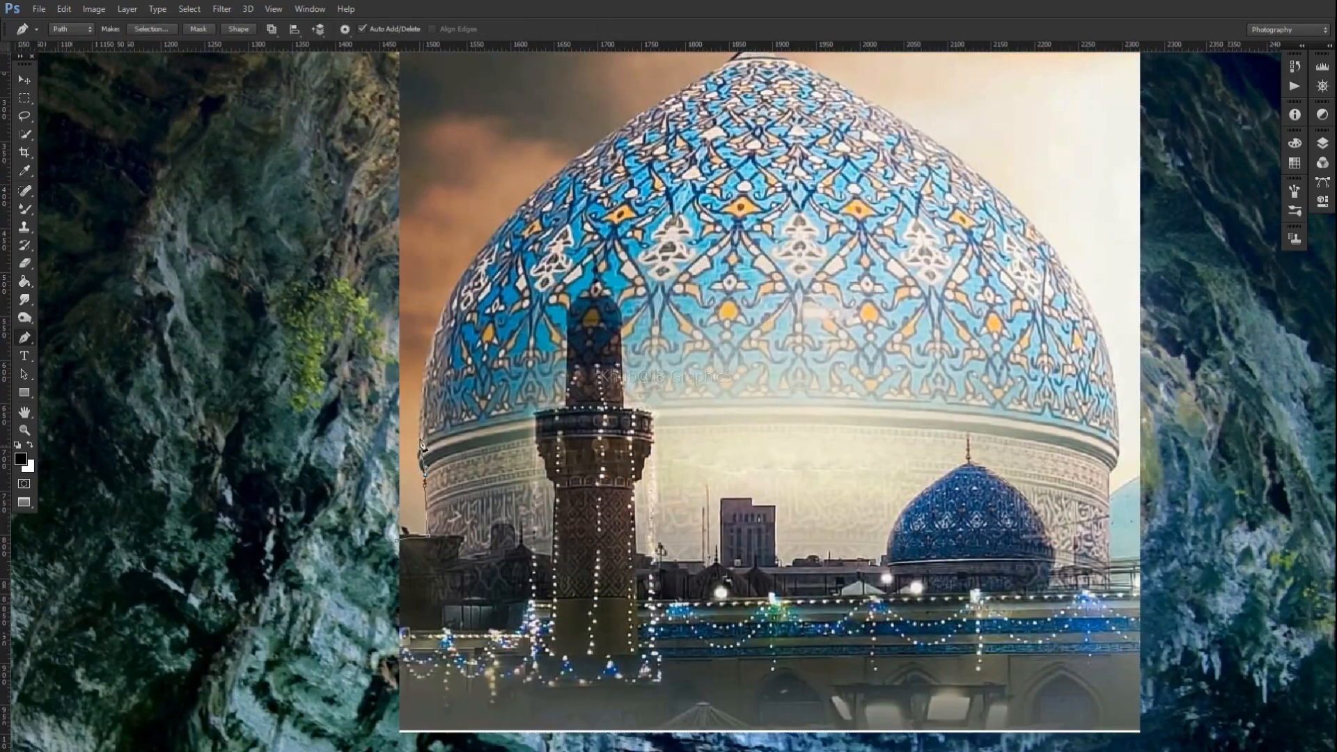
left_click_drag(632, 122, 640, 117)
left_click_drag(648, 135, 504, 273)
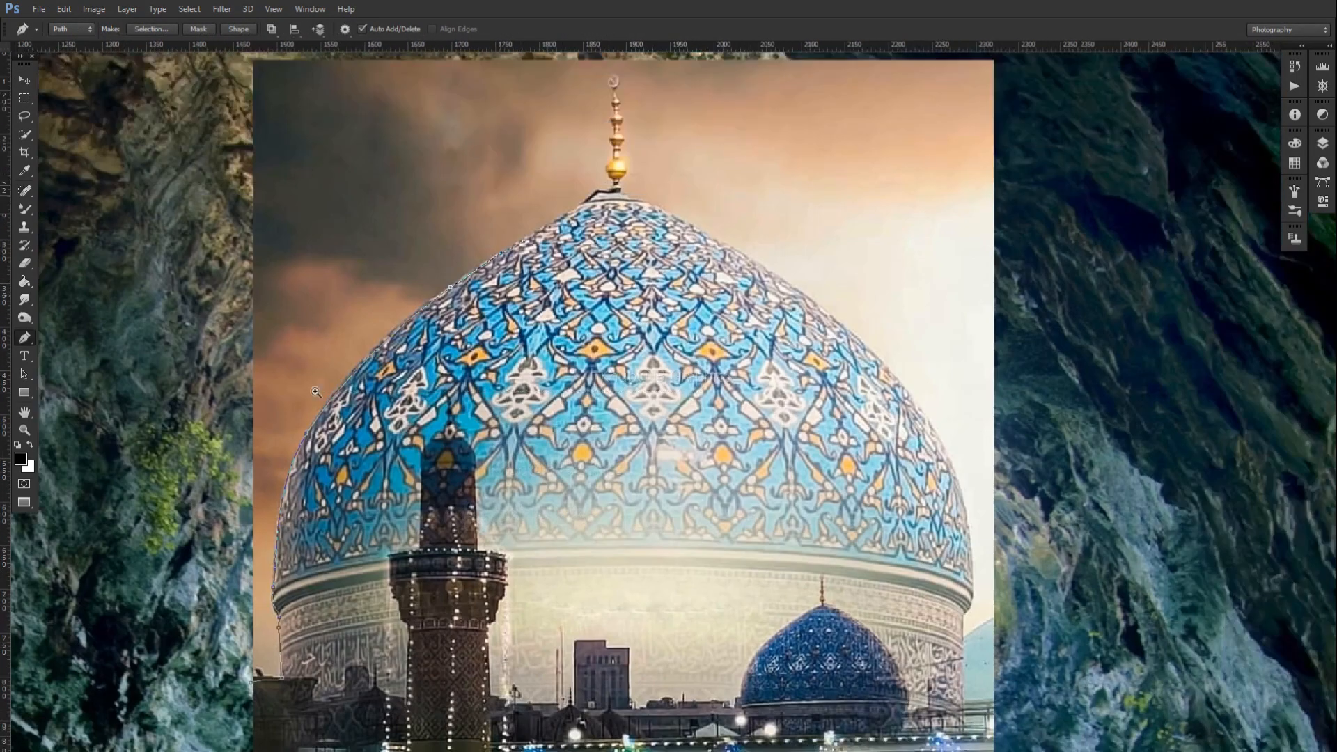
left_click_drag(508, 174, 843, 293)
left_click_drag(426, 491, 463, 472)
left_click(425, 491, "alt")
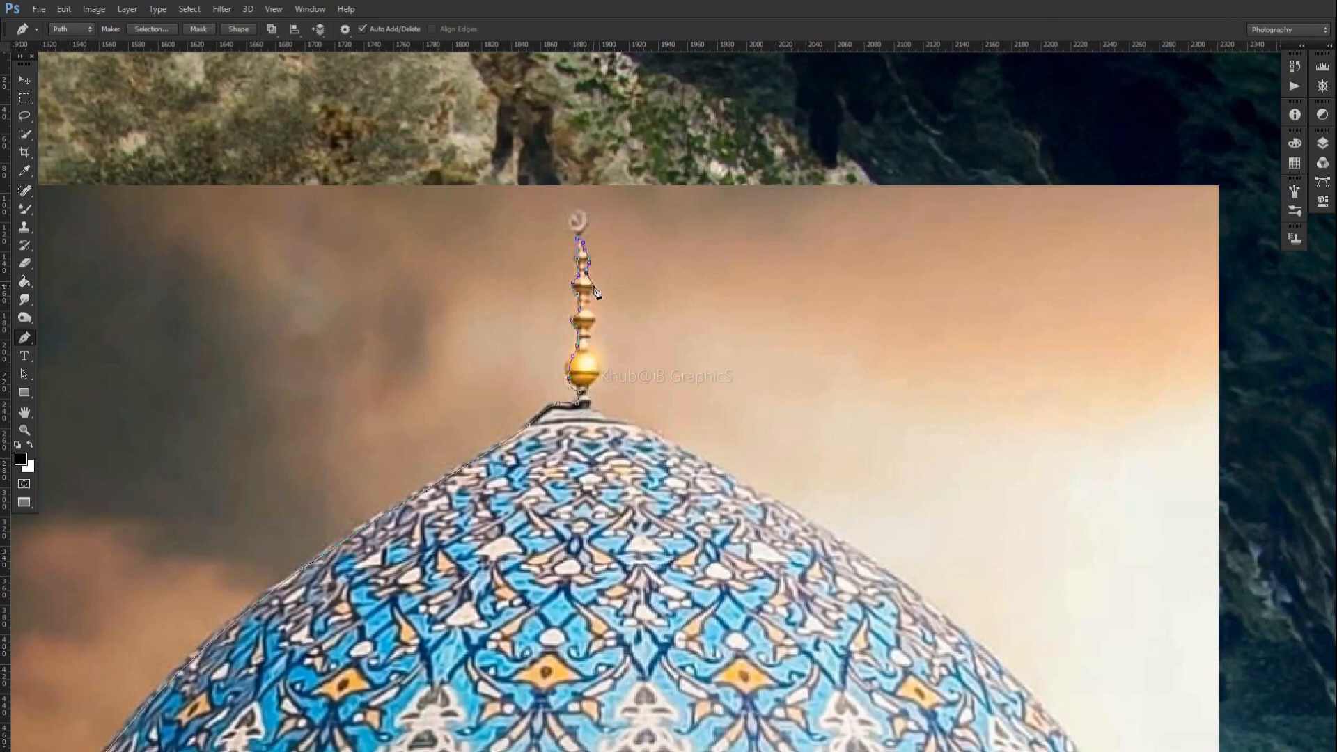
Step: Continue the Pen path down the dome's right edge to the wall below its rim
left_click_drag(811, 521, 434, 263)
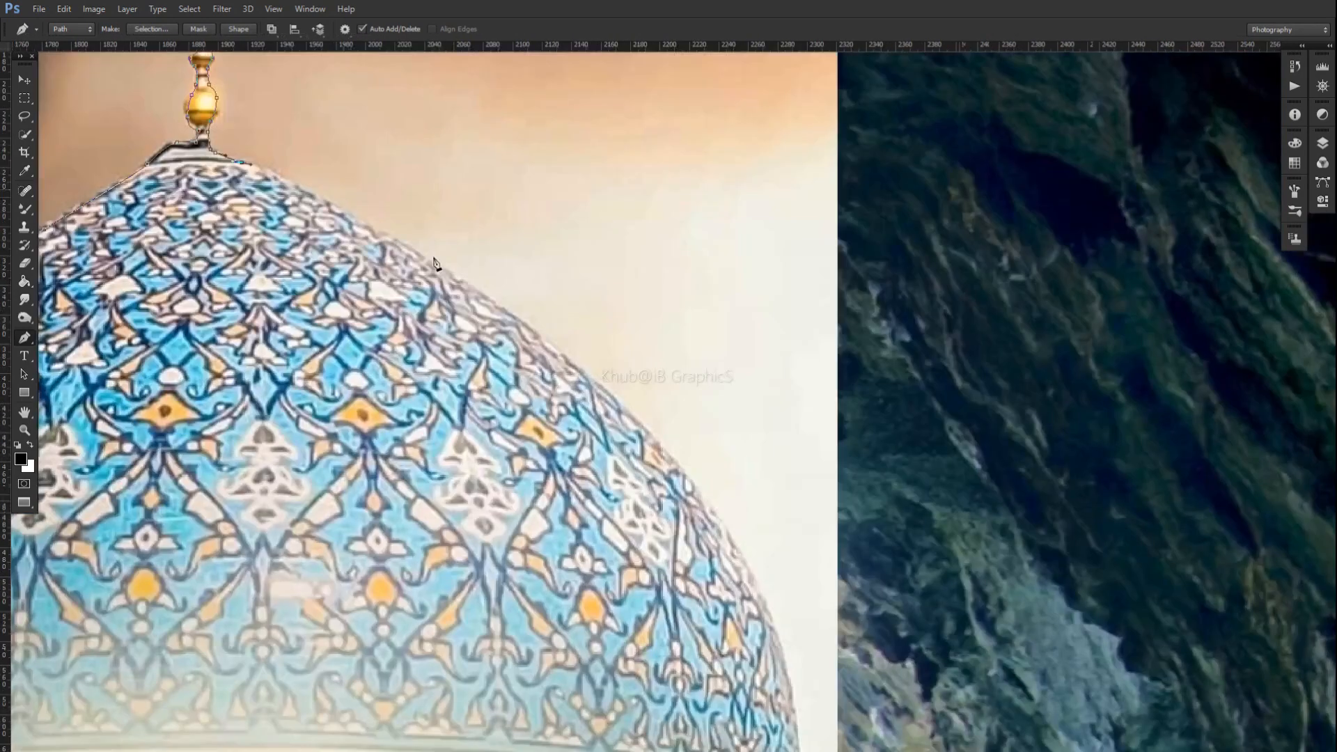
left_click_drag(700, 489, 568, 349)
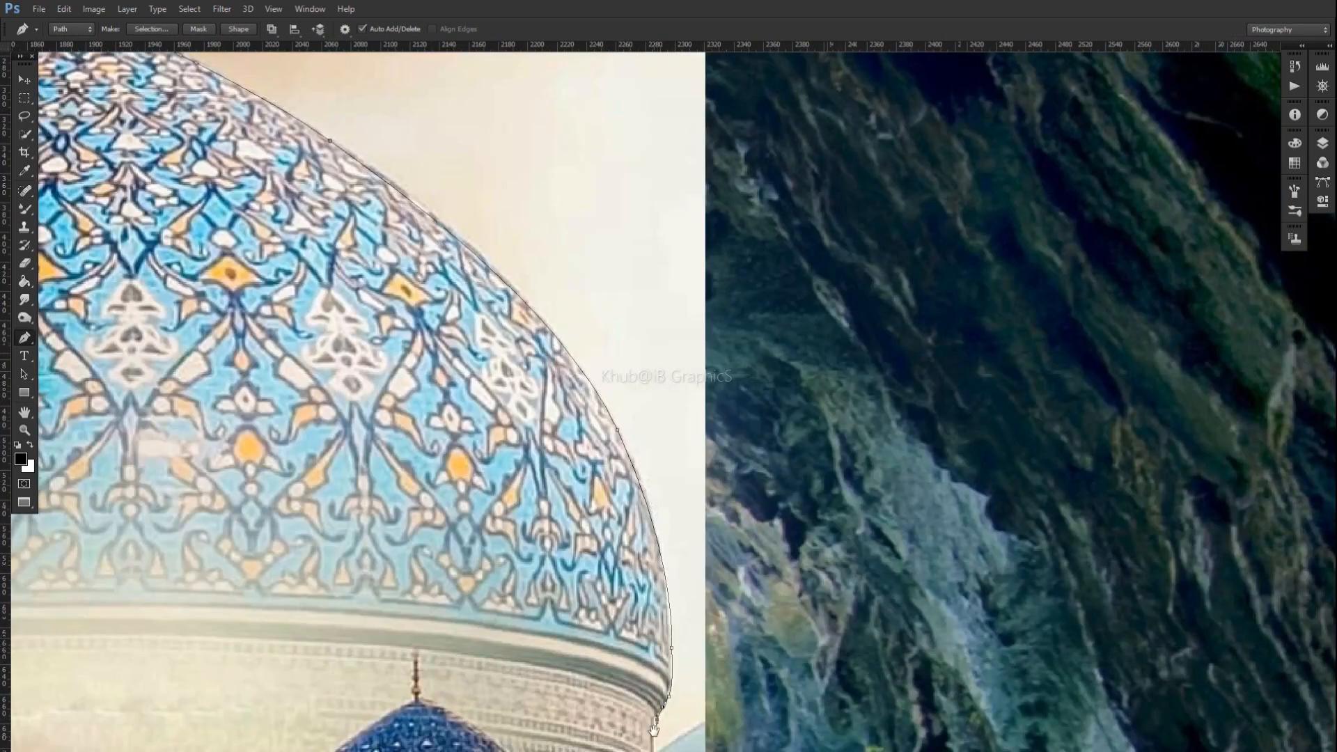
left_click_drag(654, 729, 653, 661)
scroll(655, 656, "down", 3)
left_click(646, 597)
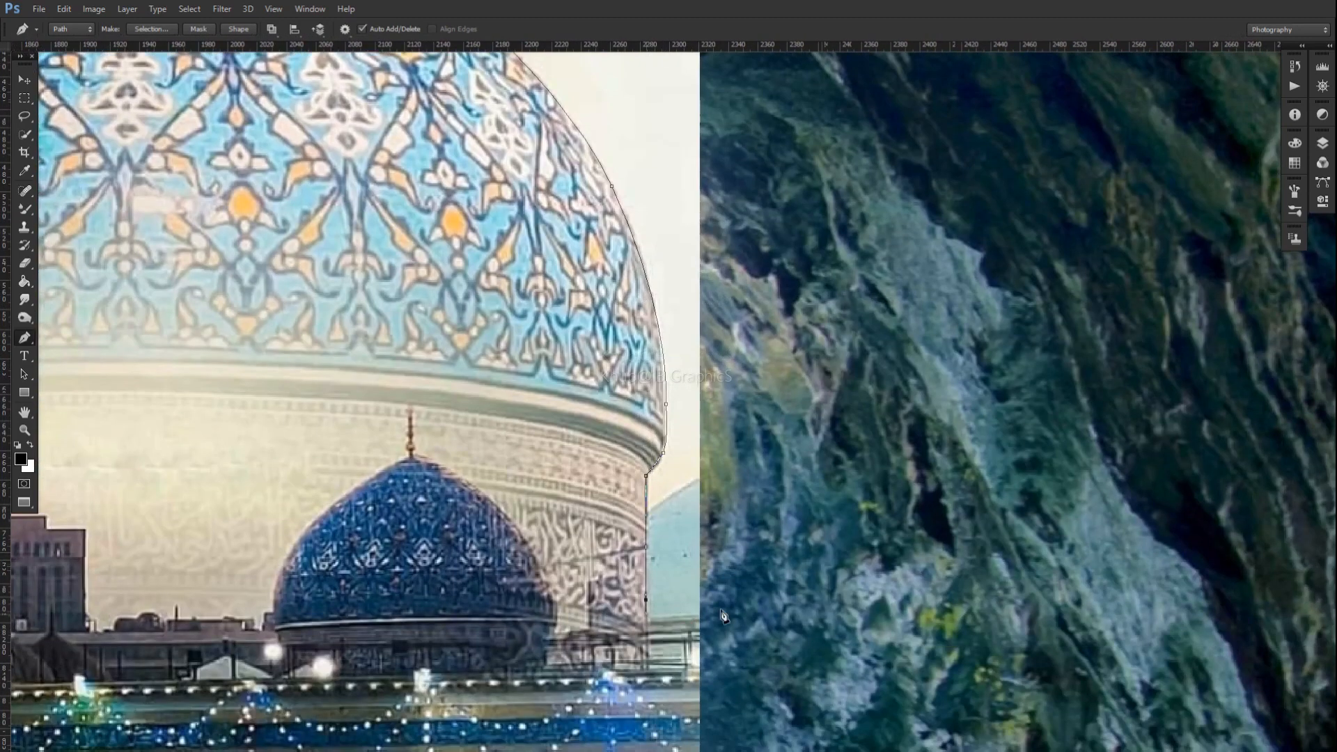
Step: Delete the sky around the traced dome and clear the selection
key("ctrl+0")
key("Delete")
key("ctrl+d")
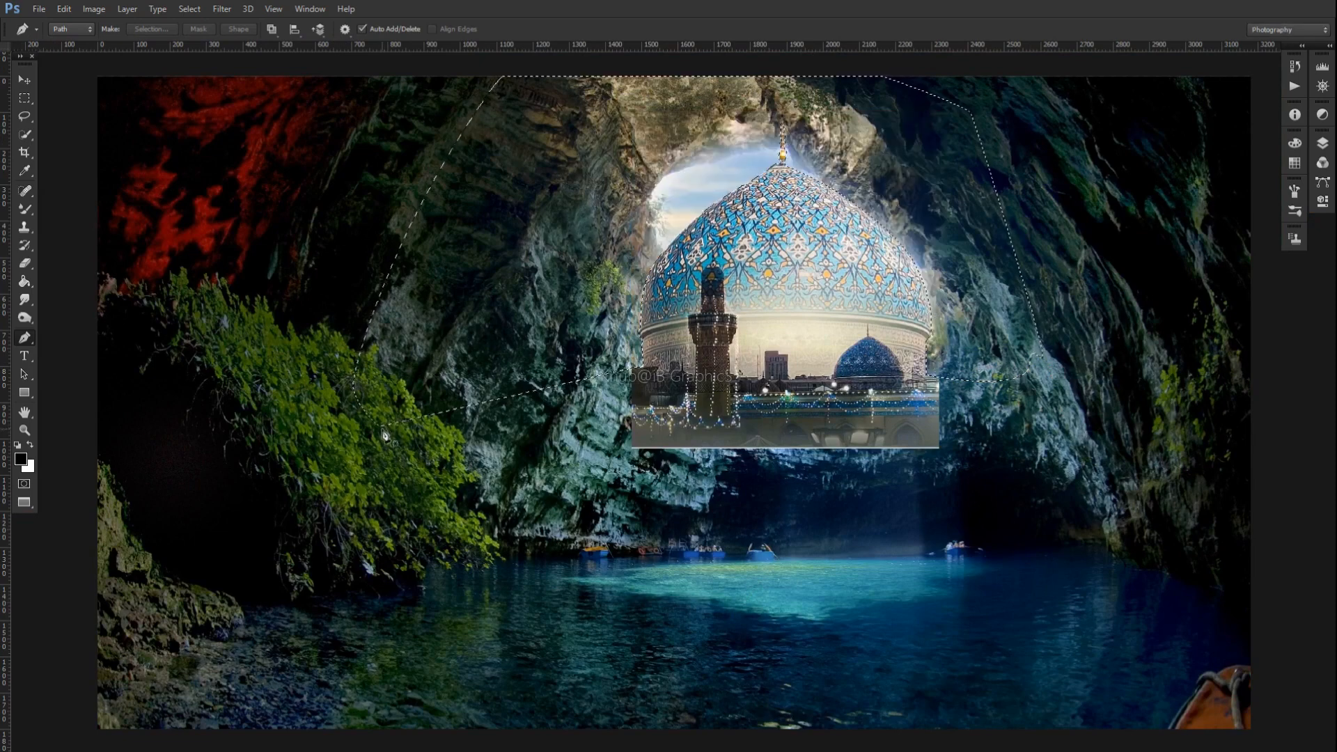
Step: Move the dome slightly up in the cave opening and erase the leftover edges around the finial's base
left_click_drag(651, 424, 367, 487)
scroll(367, 487, "up", 3)
key("v")
left_click_drag(795, 358, 792, 326)
key("e")
scroll(585, 363, "up", 5)
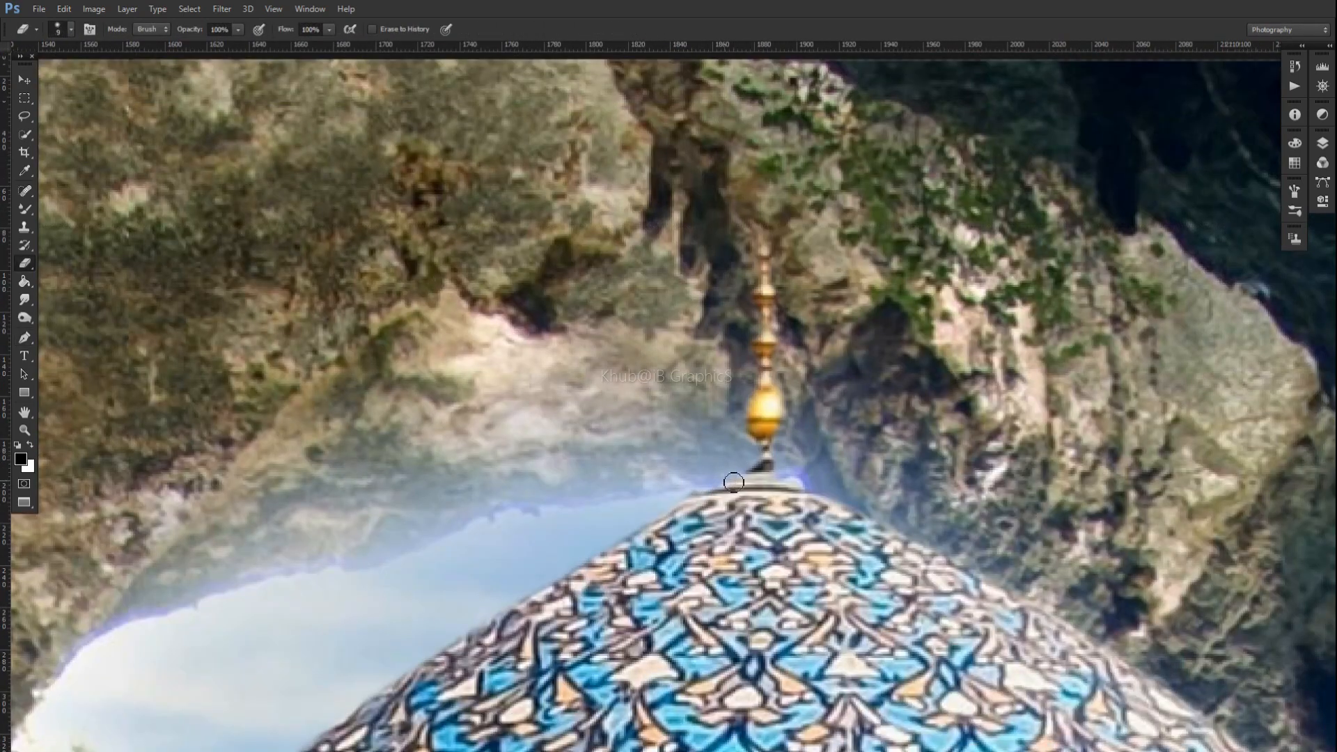
Step: Apply a Camera Raw adjustment to the dome layer to give it stronger contrast and colour
key("ctrl+0")
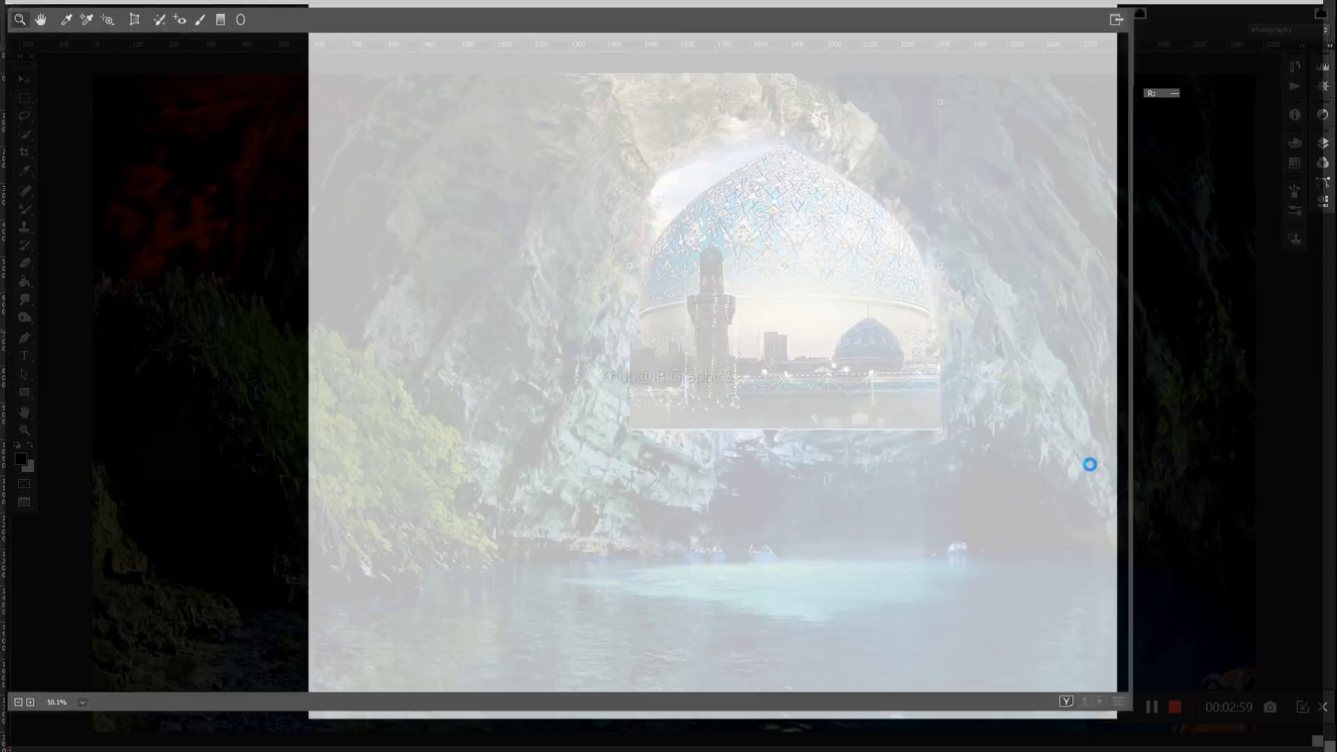
left_click_drag(1229, 496, 1266, 499)
key("Return")
Step: Erase the shrine image's hard lower and side edges with a large 600 px eraser and nudge the dome into place
left_click_drag(1105, 493, 509, 82)
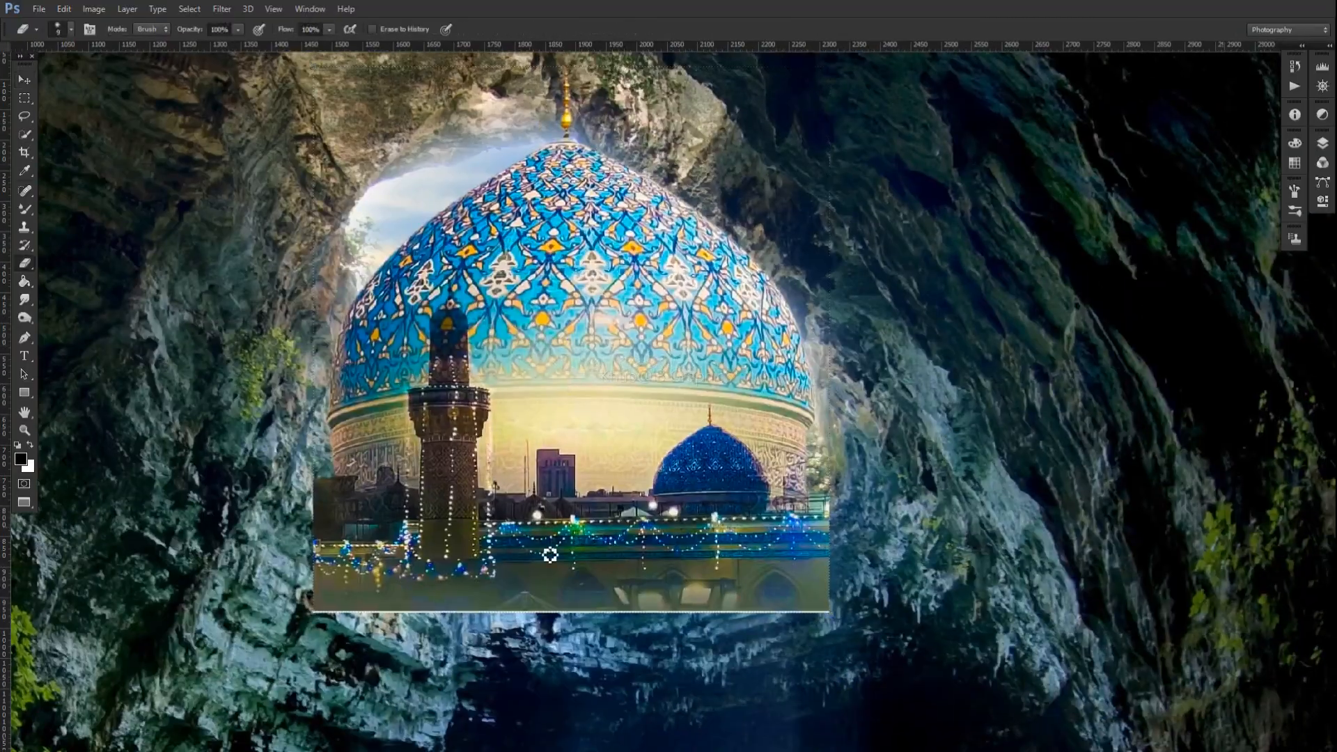
key("bracketright")
key("bracketright")
mouse_move(307, 672)
left_mouse_down()
mouse_move(927, 672)
mouse_move(976, 551)
left_mouse_up()
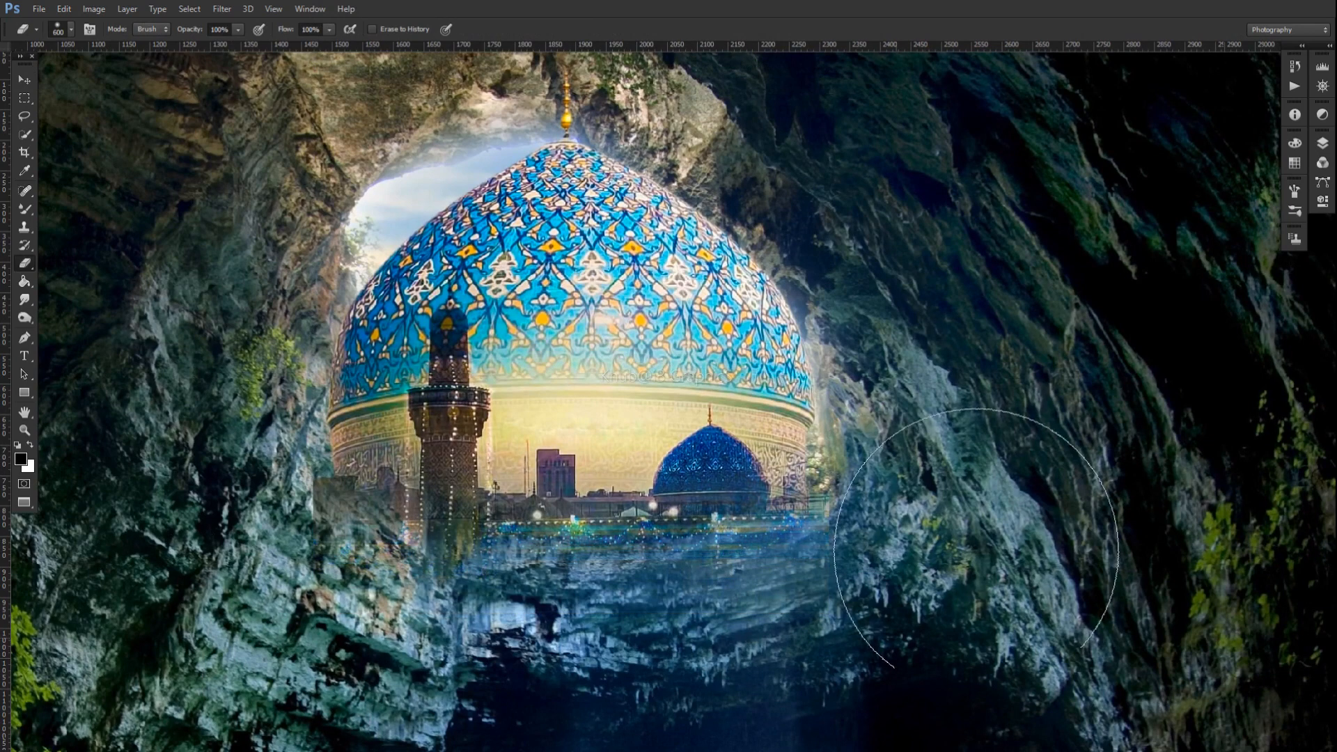
left_click_drag(293, 366, 272, 491)
key("v")
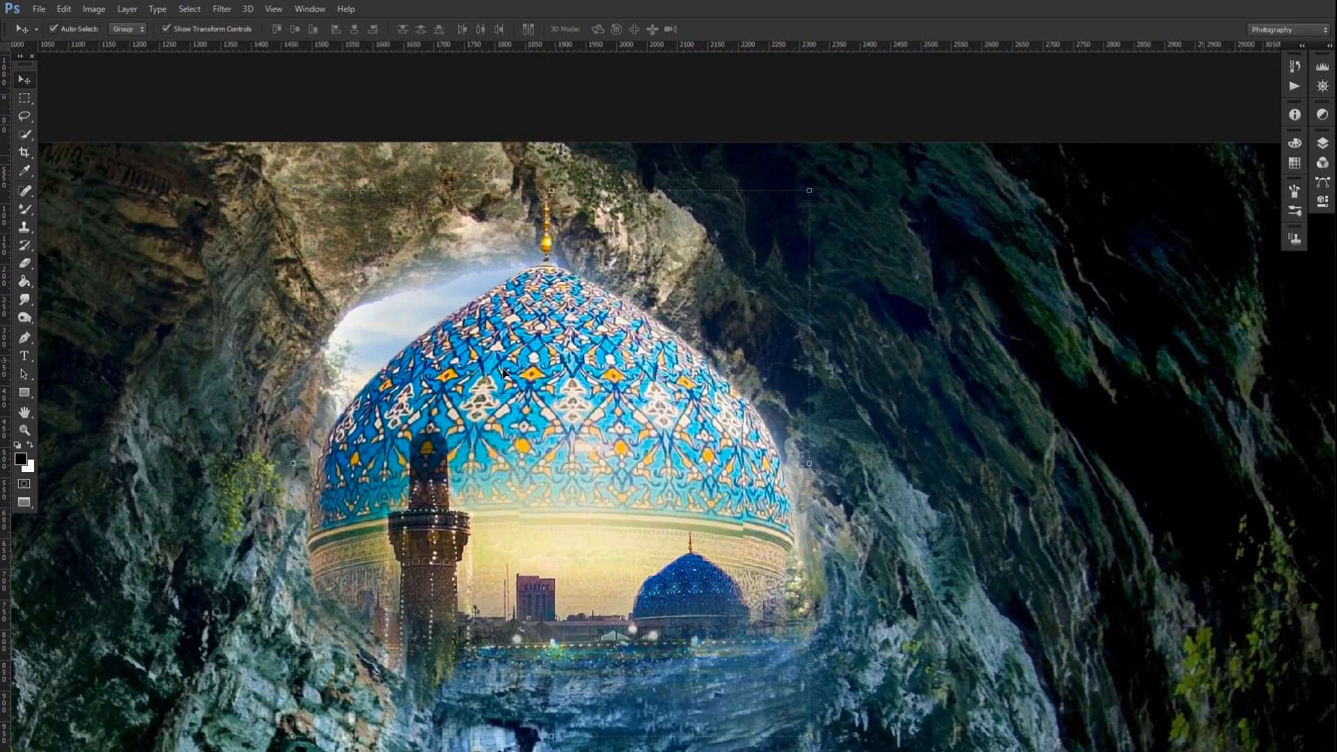
left_click_drag(528, 356, 533, 370)
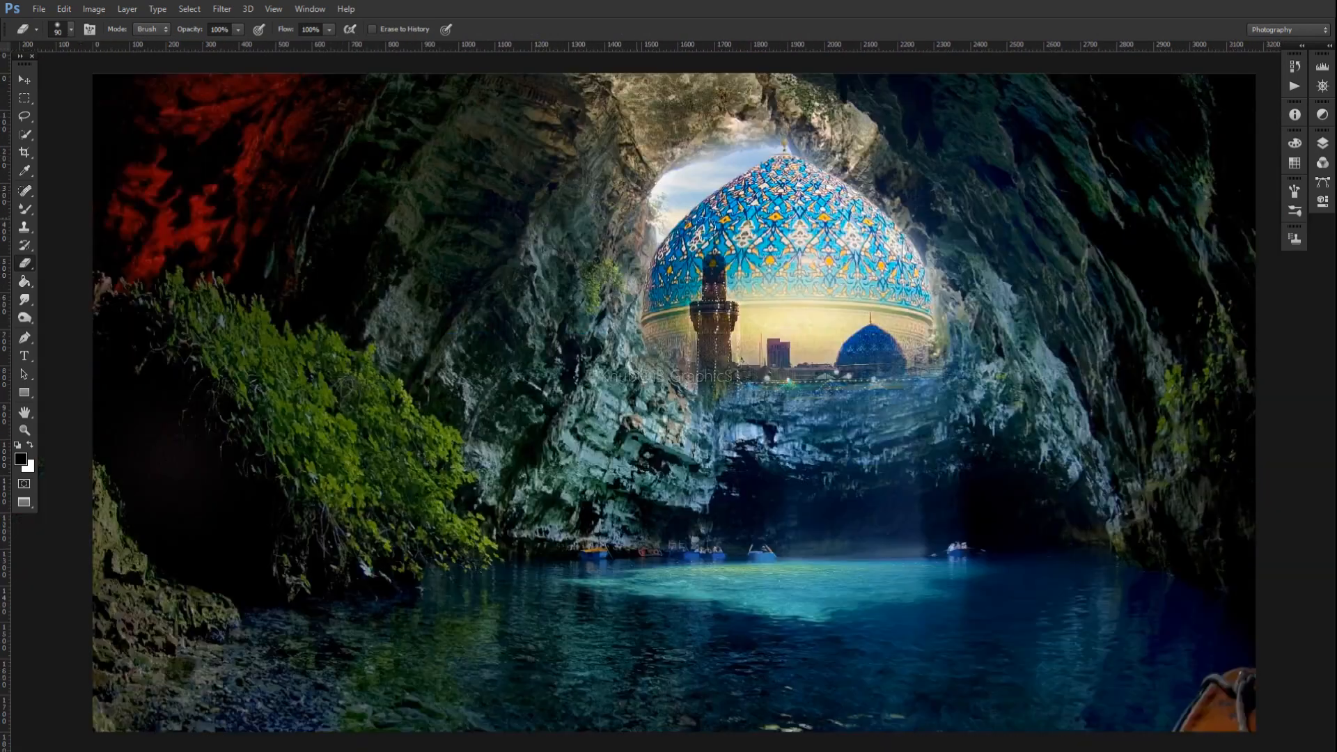
Step: Bring a teal glitter image from the Blue Background folder in beneath the dome and scale it to about 54% to cover the canvas
key("ctrl+o")
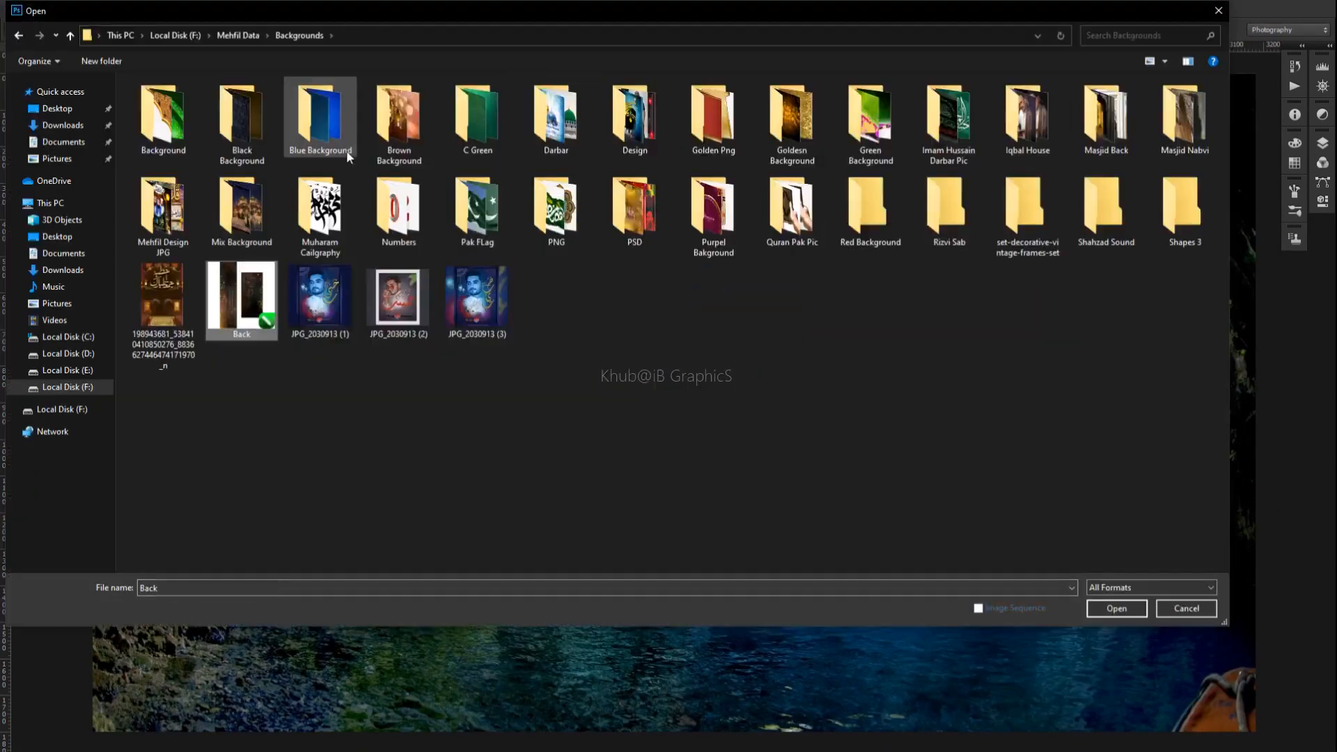
double_click(319, 117)
left_click(886, 478)
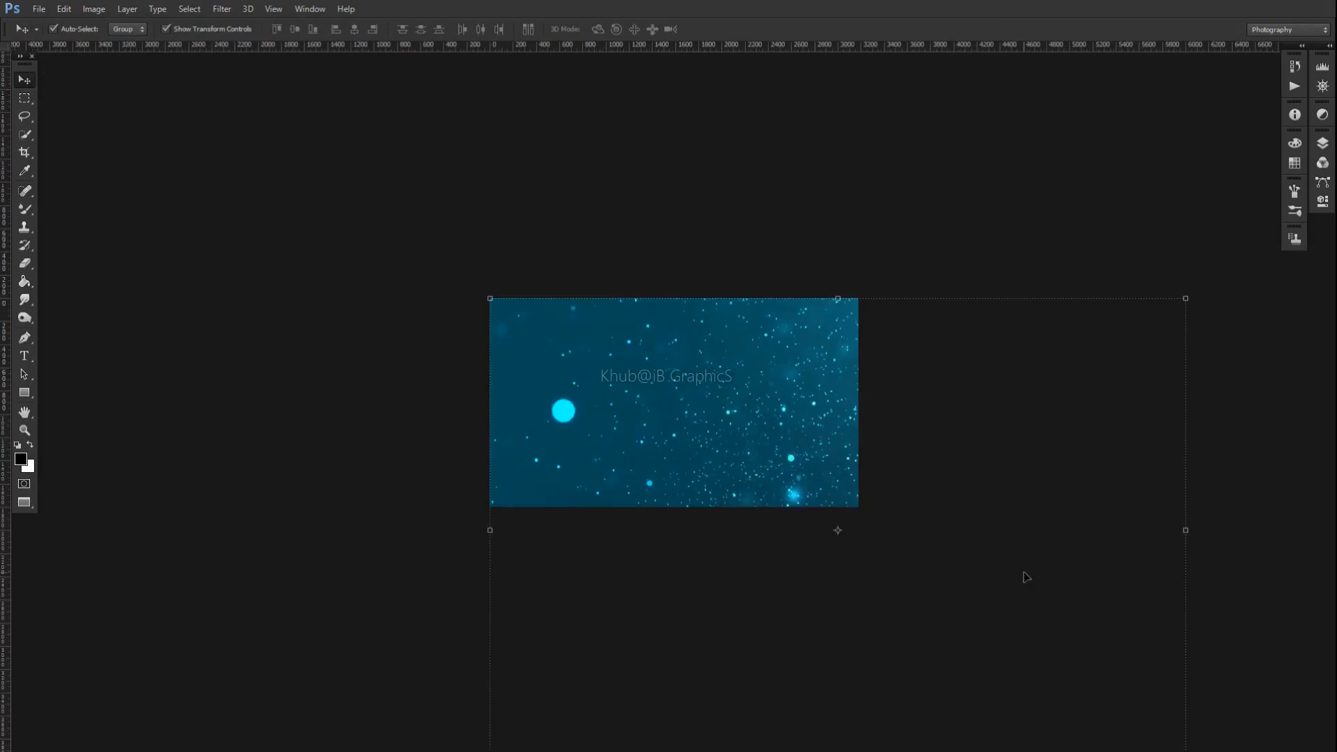
left_click_drag(1022, 576, 742, 394)
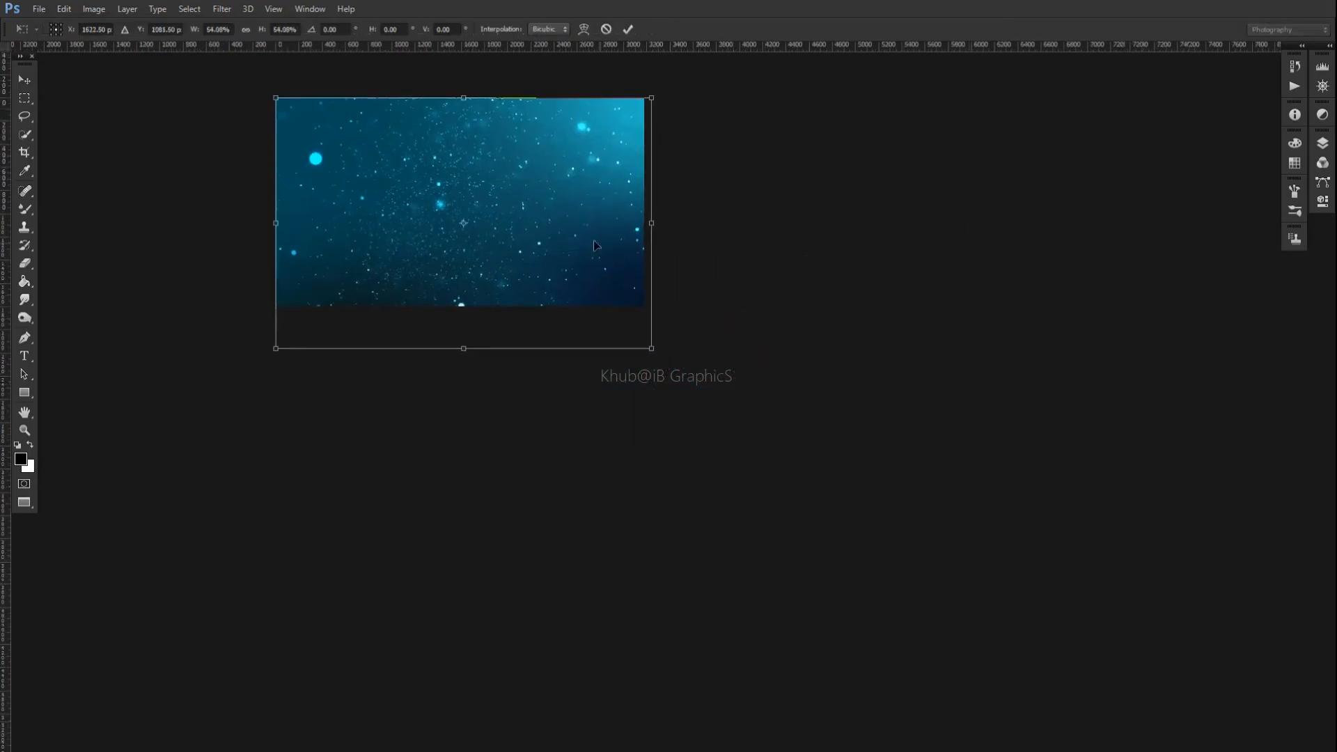
scroll(848, 274, "down", 1)
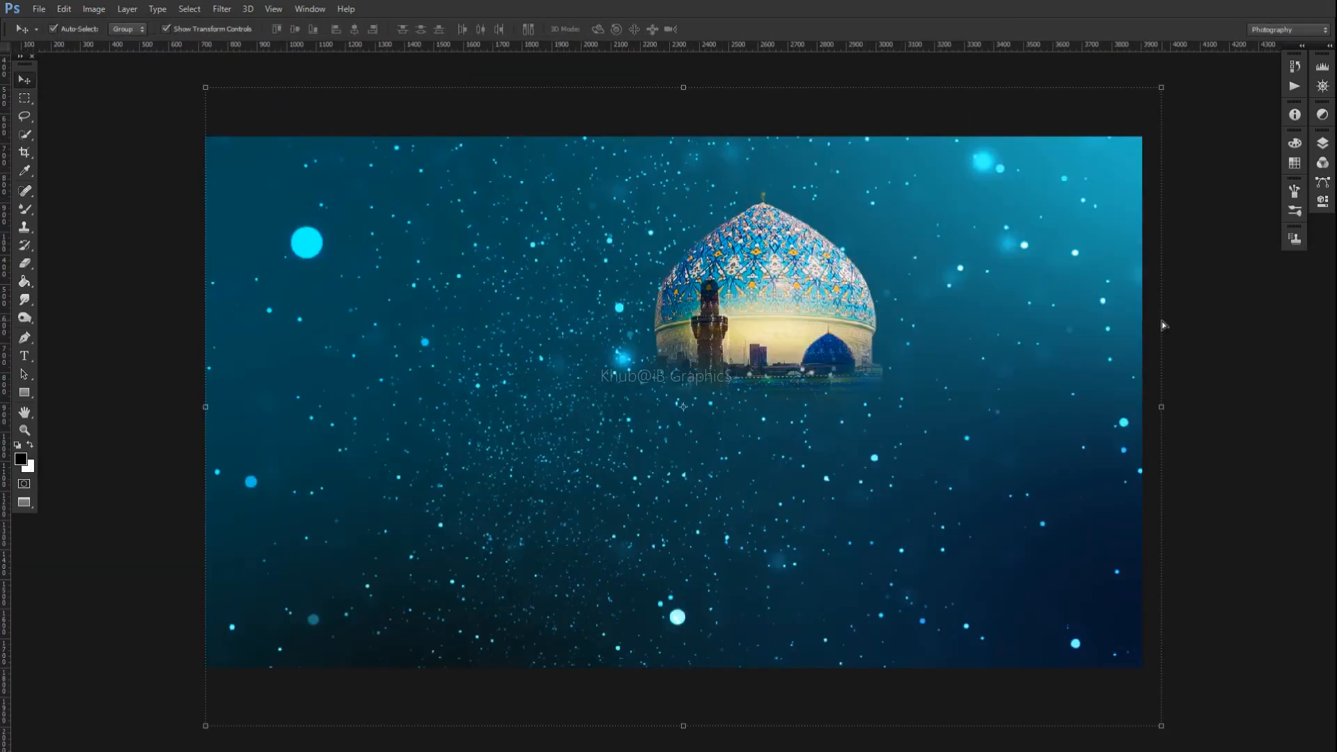
Step: Erase the teal glitter layer over the water and around the dome with a 1200 px eraser to reveal the cave
key("ctrl+minus")
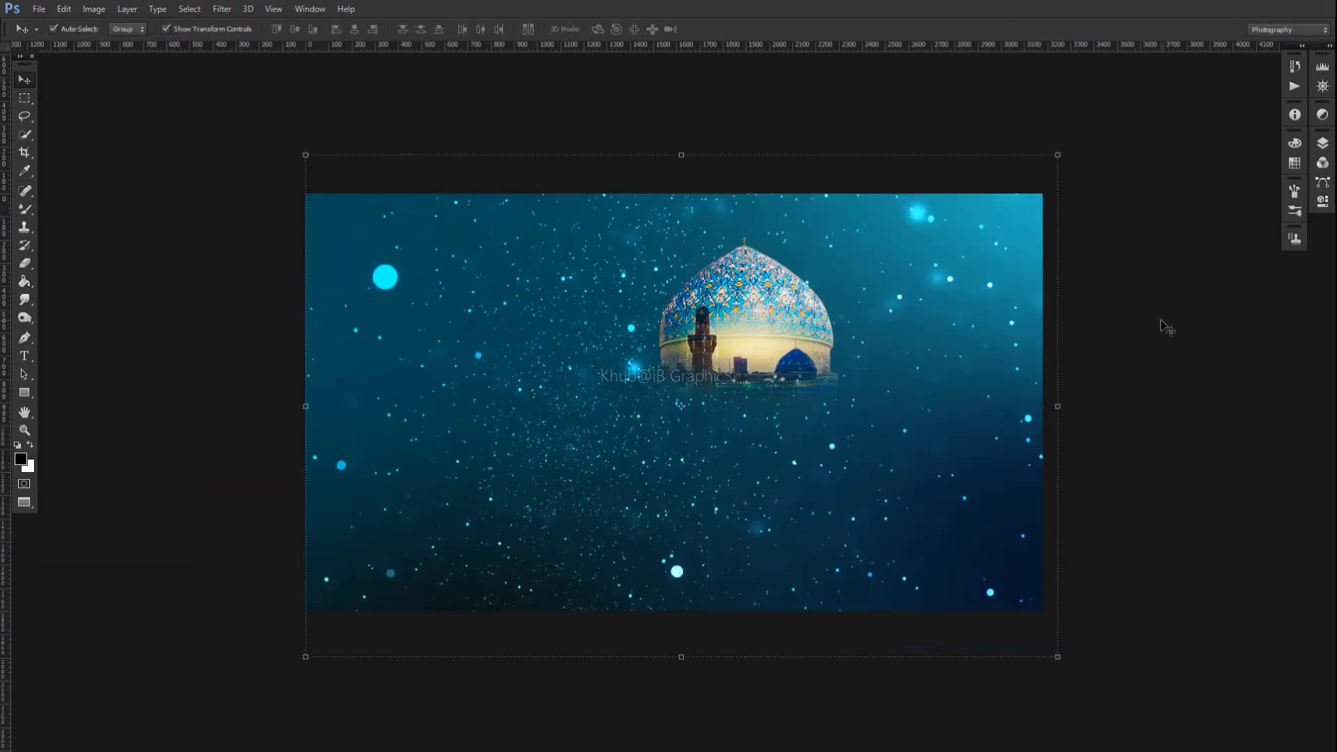
left_click_drag(1024, 572, 235, 641)
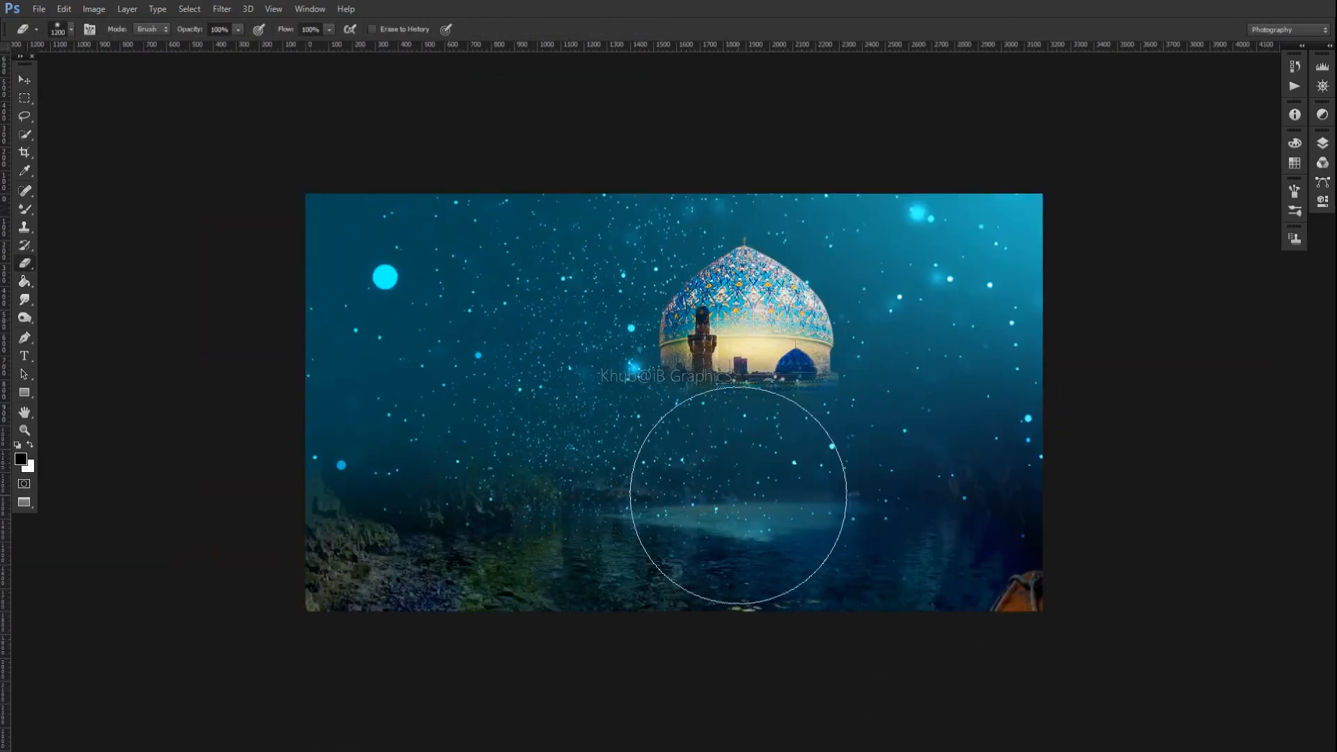
left_click_drag(738, 495, 728, 339)
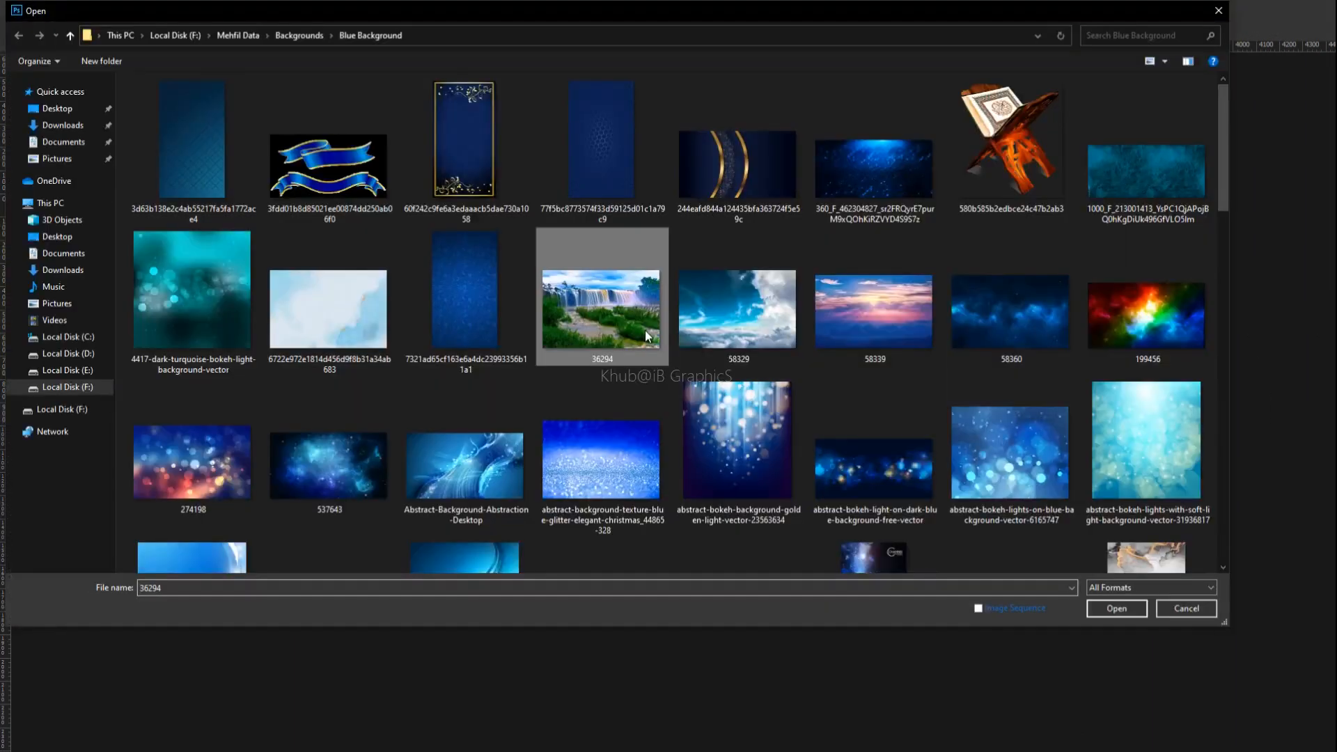
Step: Open the multicoloured bokeh image vecteezy_abstract-magical-bokeh-lights-effect-background-black-gold_6697060_672, copy it and paste it beneath the dome layer
scroll(645, 330, "down", 5)
double_click(489, 327)
key("ctrl+c")
key("ctrl+w")
key("ctrl+v")
key("v")
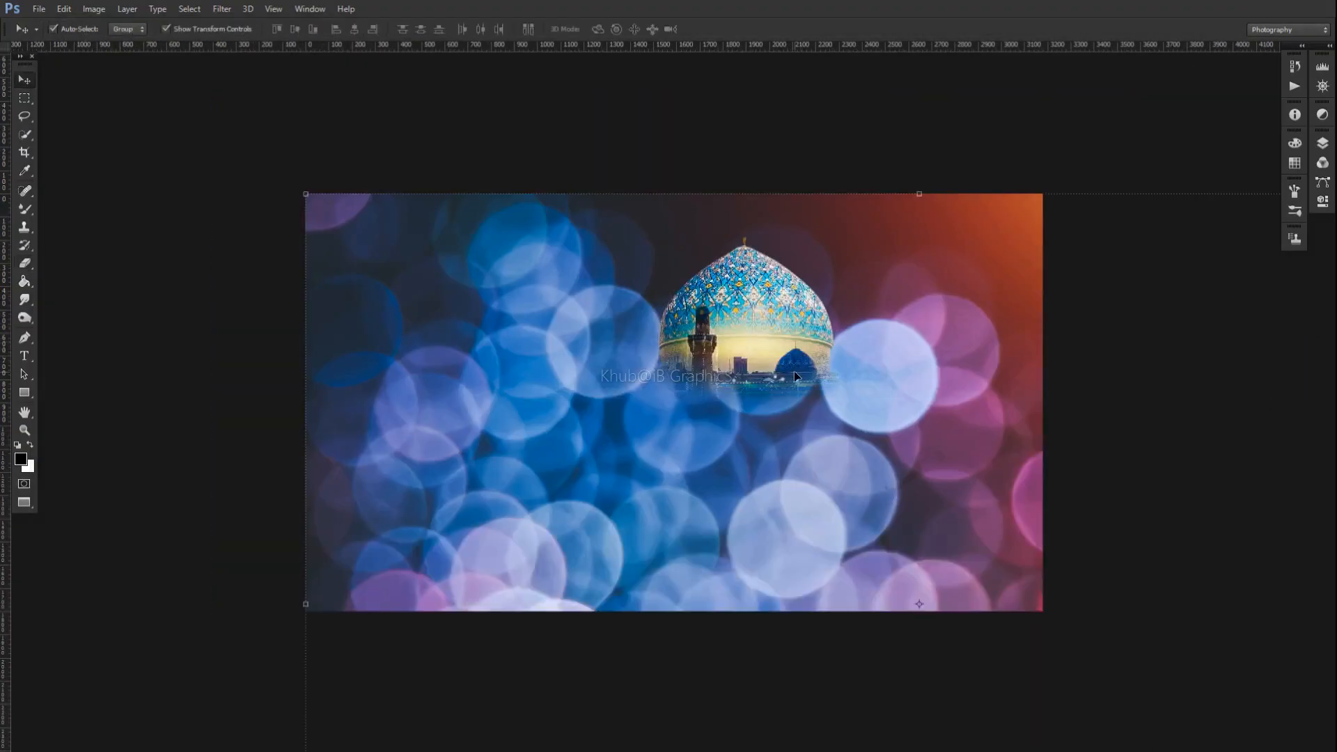
Step: Scale the bokeh layer to about 19% and place it directly below the dome
key("ctrl+0")
left_click_drag(1130, 728, 637, 399)
left_click_drag(564, 348, 704, 425)
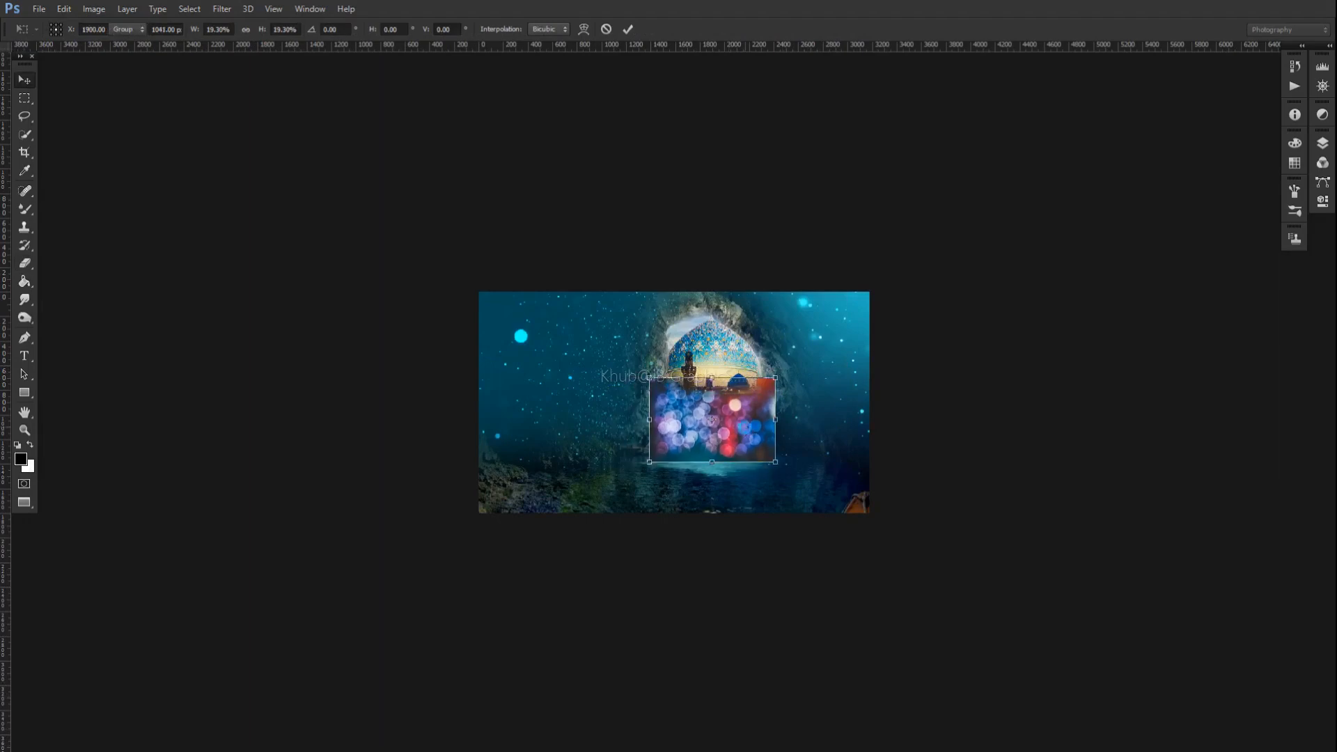
key("Return")
Step: Erase the bokeh layer's hard edges with a 700 px eraser so it blends into the rock below the dome
key("ctrl+0")
key("e")
left_click_drag(1013, 338, 829, 301)
key("bracketleft")
key("bracketleft")
key("bracketleft")
key("bracketleft")
key("bracketleft")
left_click_drag(871, 570, 829, 293)
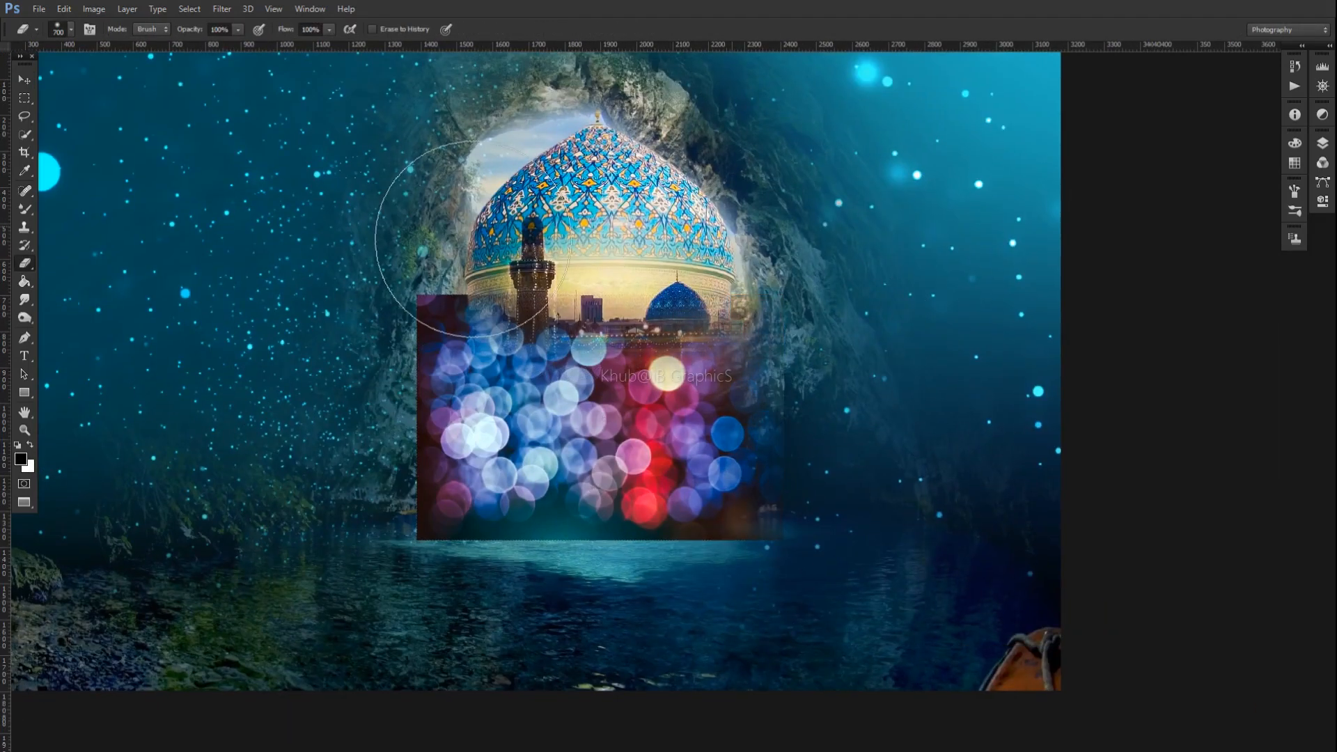
mouse_move(468, 252)
left_mouse_down()
mouse_move(334, 534)
mouse_move(808, 557)
left_mouse_up()
Step: Enlarge the bokeh layer to about 127% and reduce its opacity to 51%
left_click(1323, 143)
left_click_drag(1262, 168, 1255, 168)
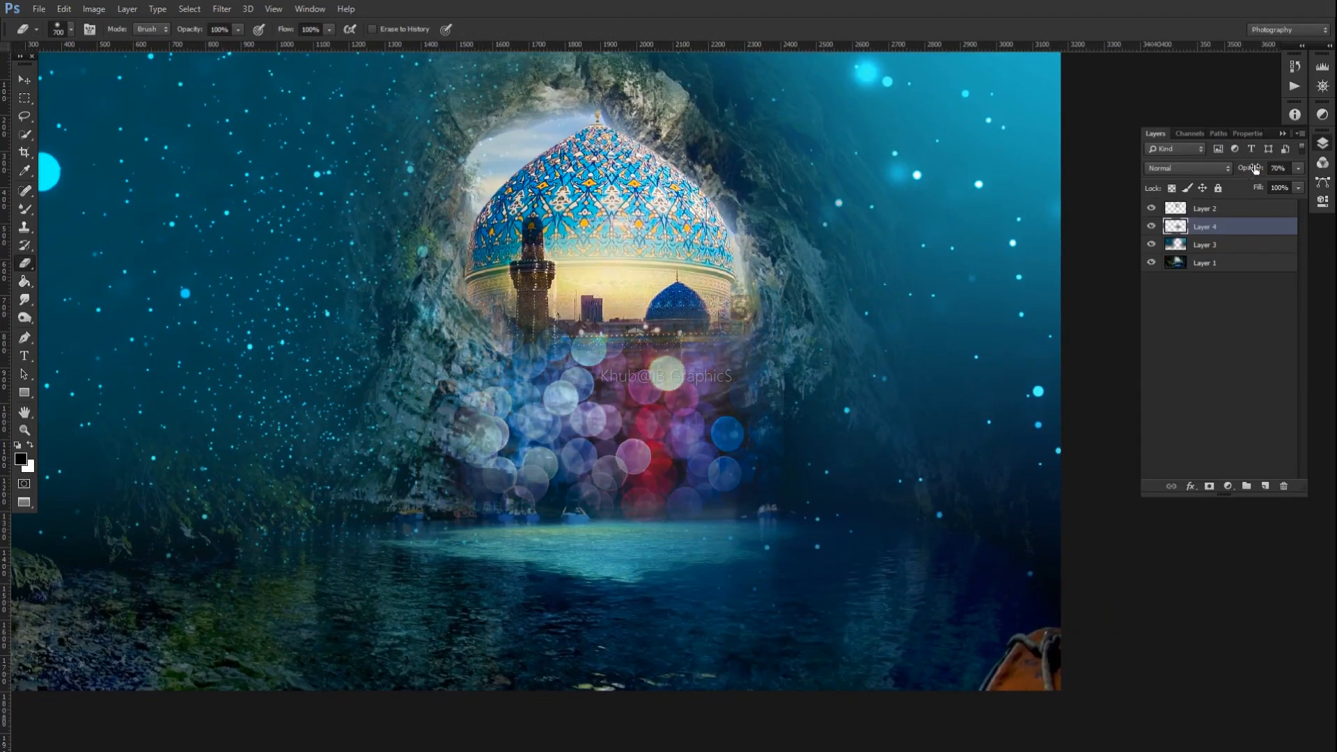
left_click_drag(803, 296, 833, 209)
left_click_drag(1259, 168, 1252, 171)
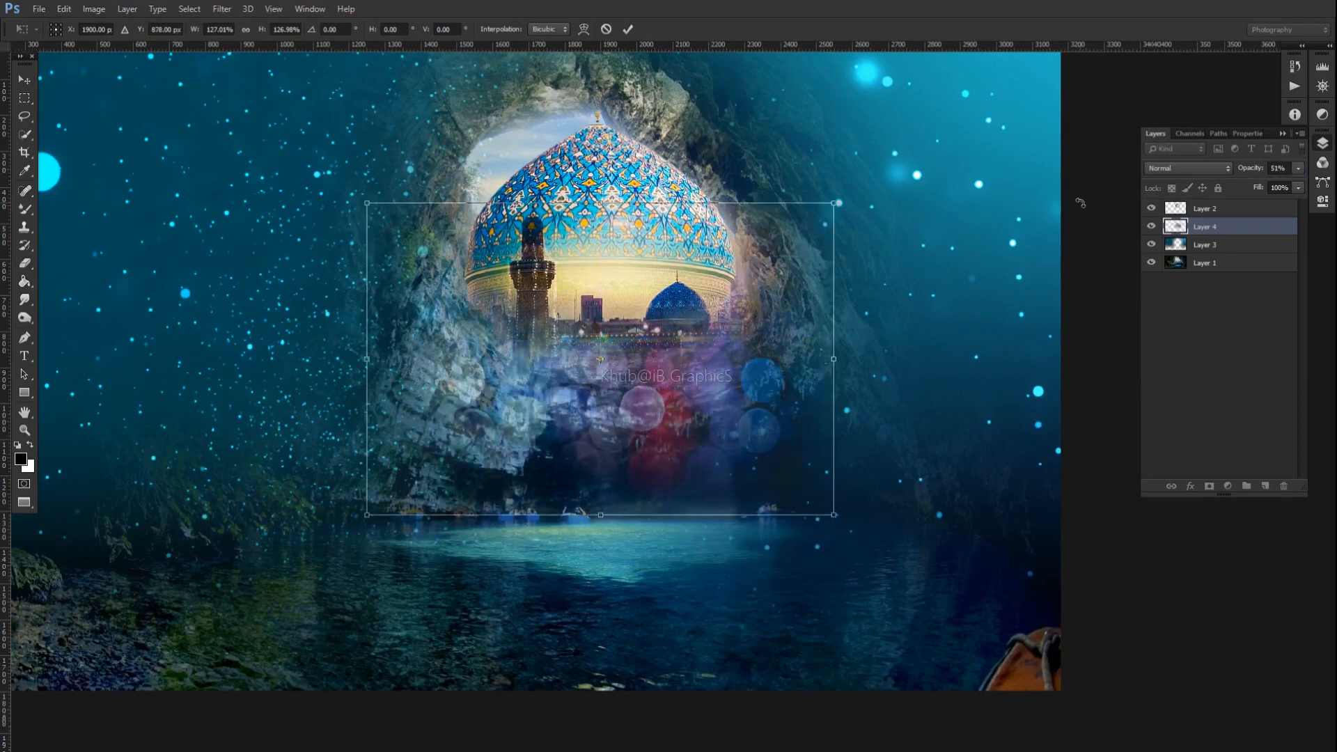
key("Return")
Step: Paste a gold-and-blue glitter image from the Blue Background folder directly above Layer 3
left_click(1207, 246)
key("ctrl+0")
key("ctrl+o")
scroll(536, 374, "down", 15)
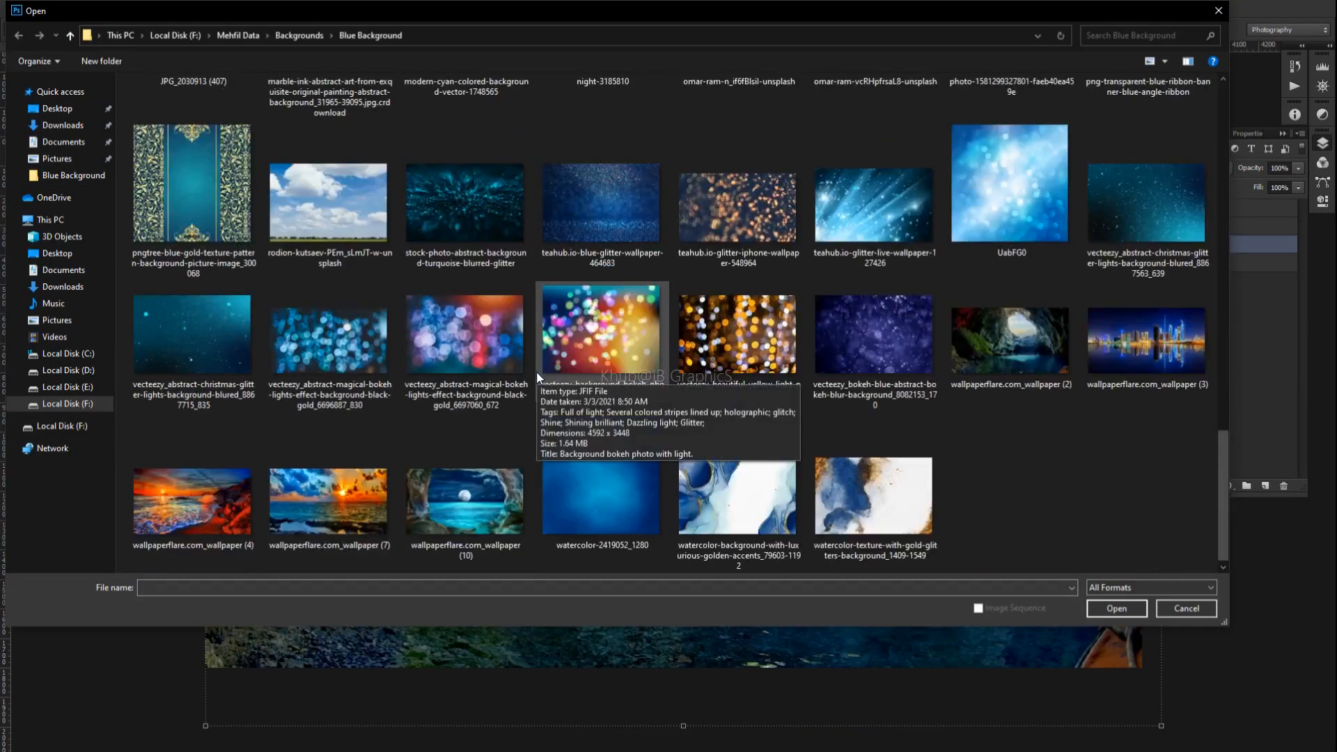
scroll(361, 446, "up", 5)
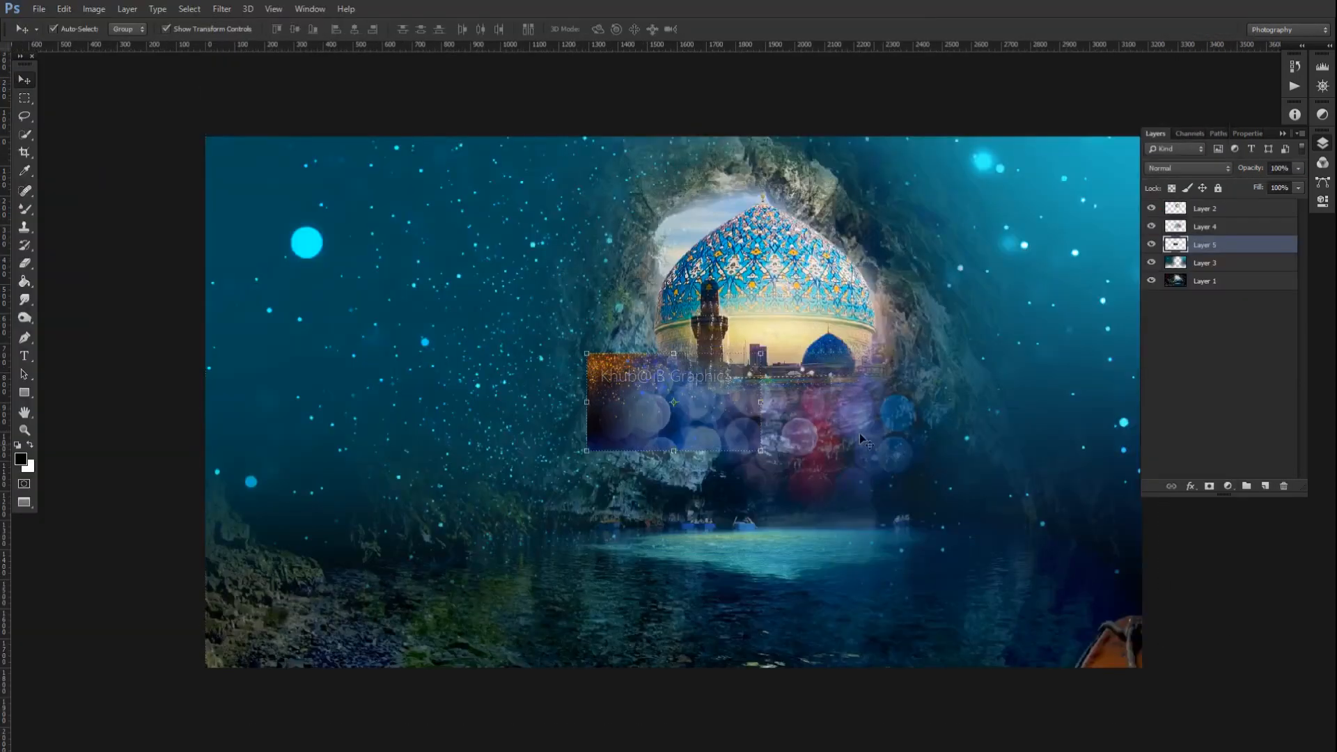
Step: Flip the glitter layer vertically and scale it to about 530% so it nearly fills the canvas
key("ctrl+t")
right_click(679, 354)
left_click(732, 579)
left_click_drag(761, 354, 1112, 114)
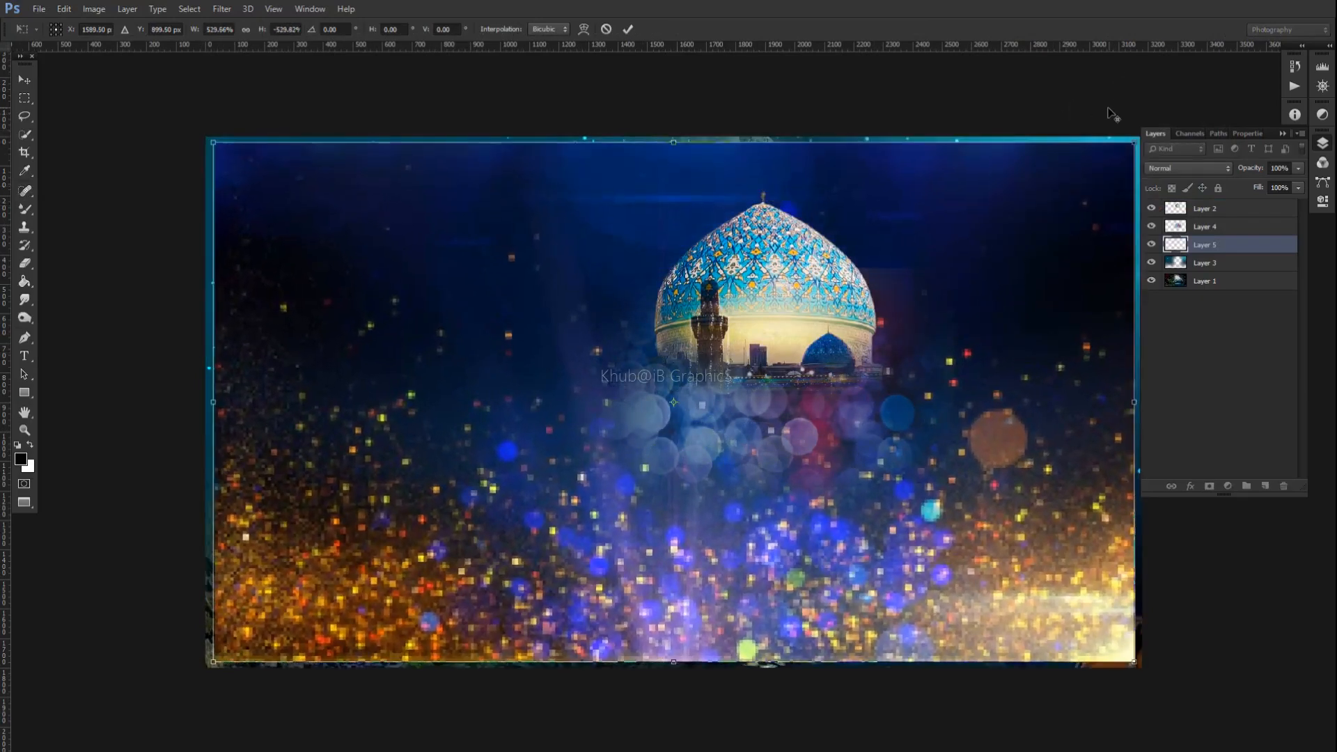
key("Return")
Step: Scale the glitter layer down over the lower scene and fade its upper part with a 1300 px eraser
key("ctrl+t")
mouse_move(999, 156)
left_mouse_down()
mouse_move(358, 272)
mouse_move(553, 262)
mouse_move(90, 262)
left_mouse_up()
key("Return")
key("e")
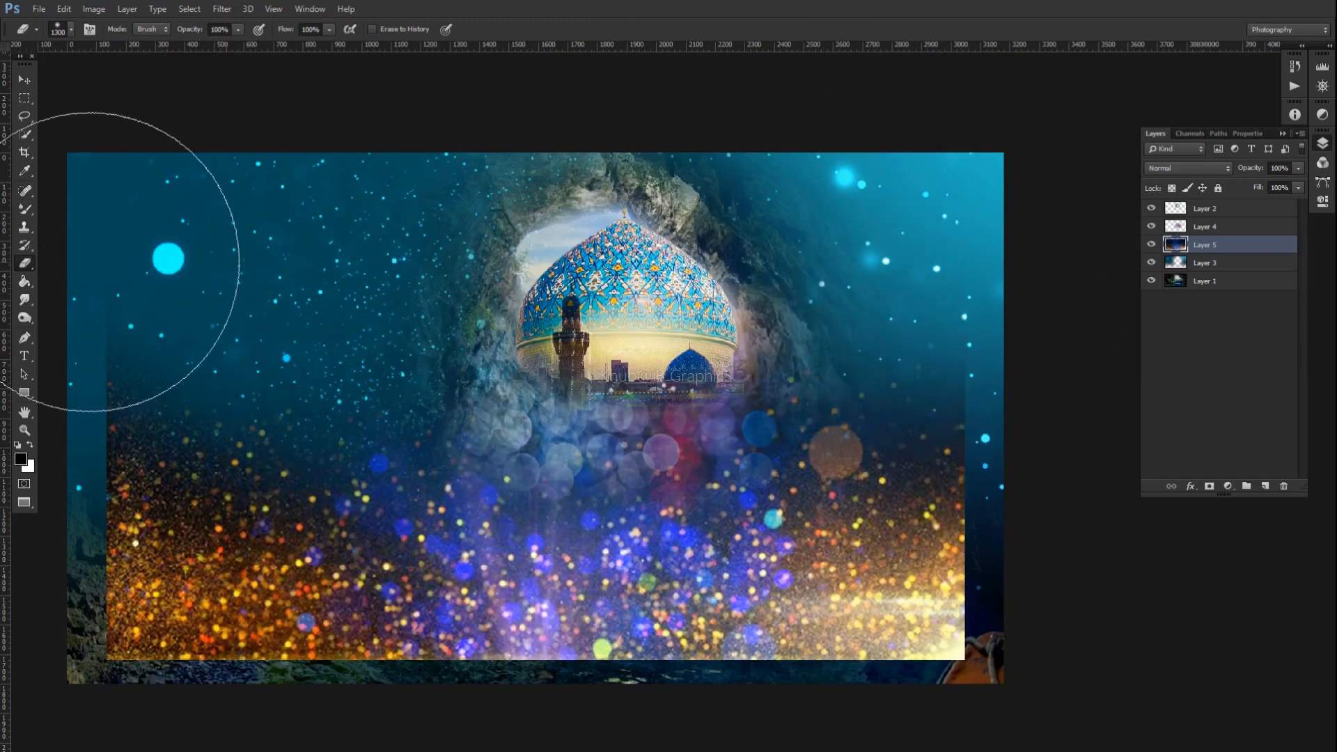
key("v")
Step: Fit the glitter layer to the canvas width along the lower edge and lower its opacity to 31%
scroll(586, 400, "down", 1)
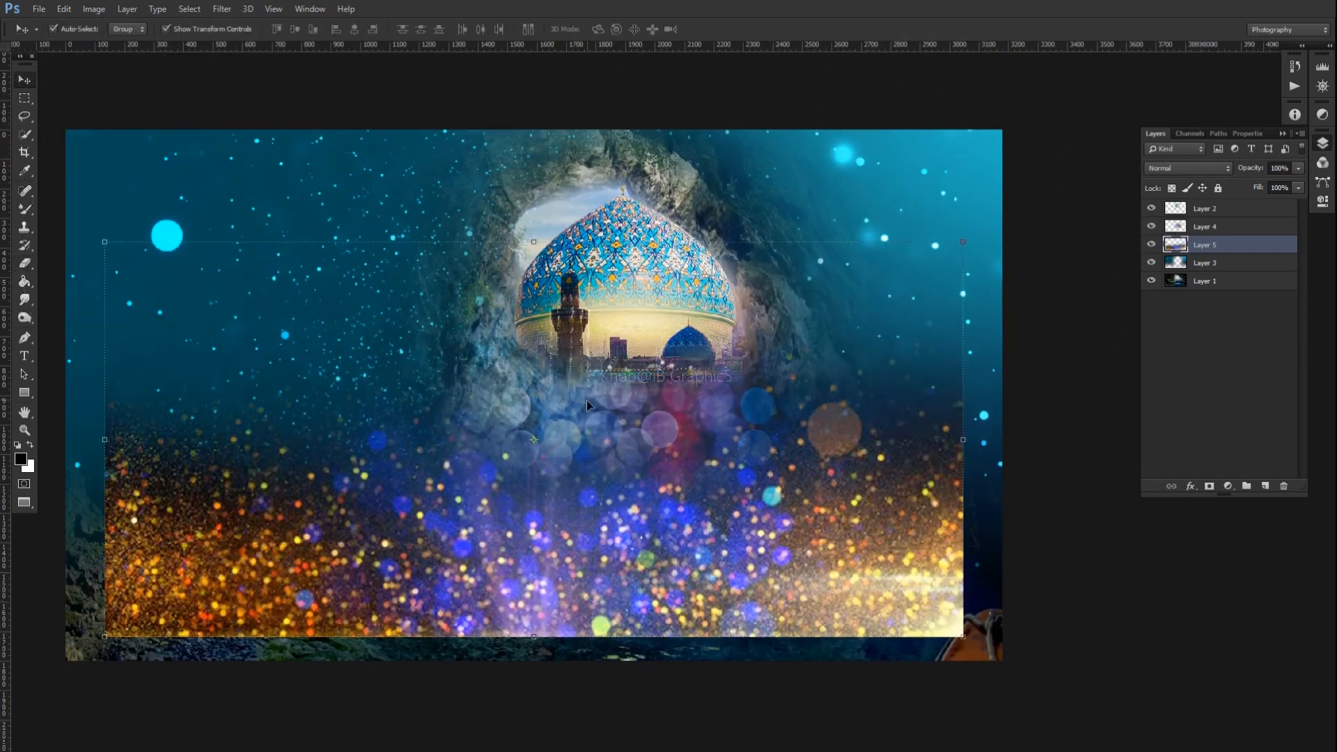
scroll(674, 402, "down", 1)
left_click_drag(902, 277, 934, 262)
key("Return")
left_click_drag(847, 434, 848, 439)
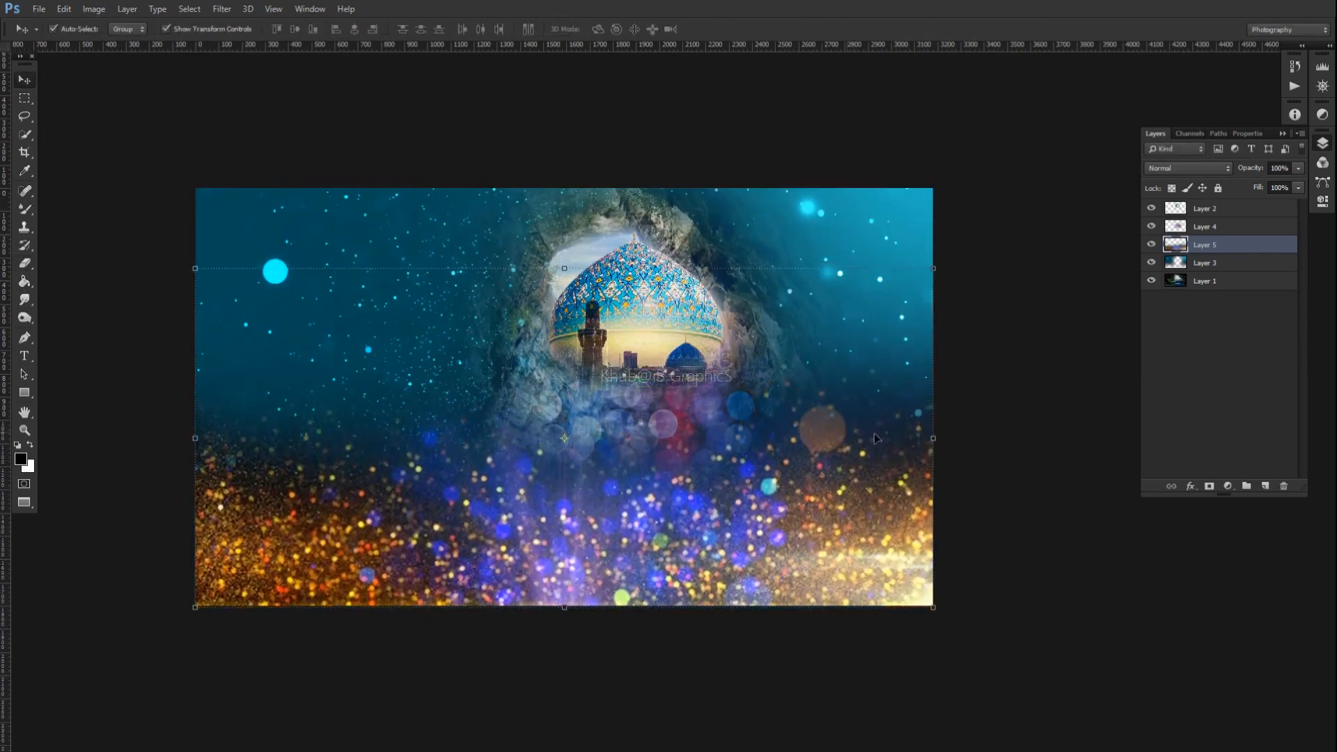
left_click_drag(1259, 169, 1250, 169)
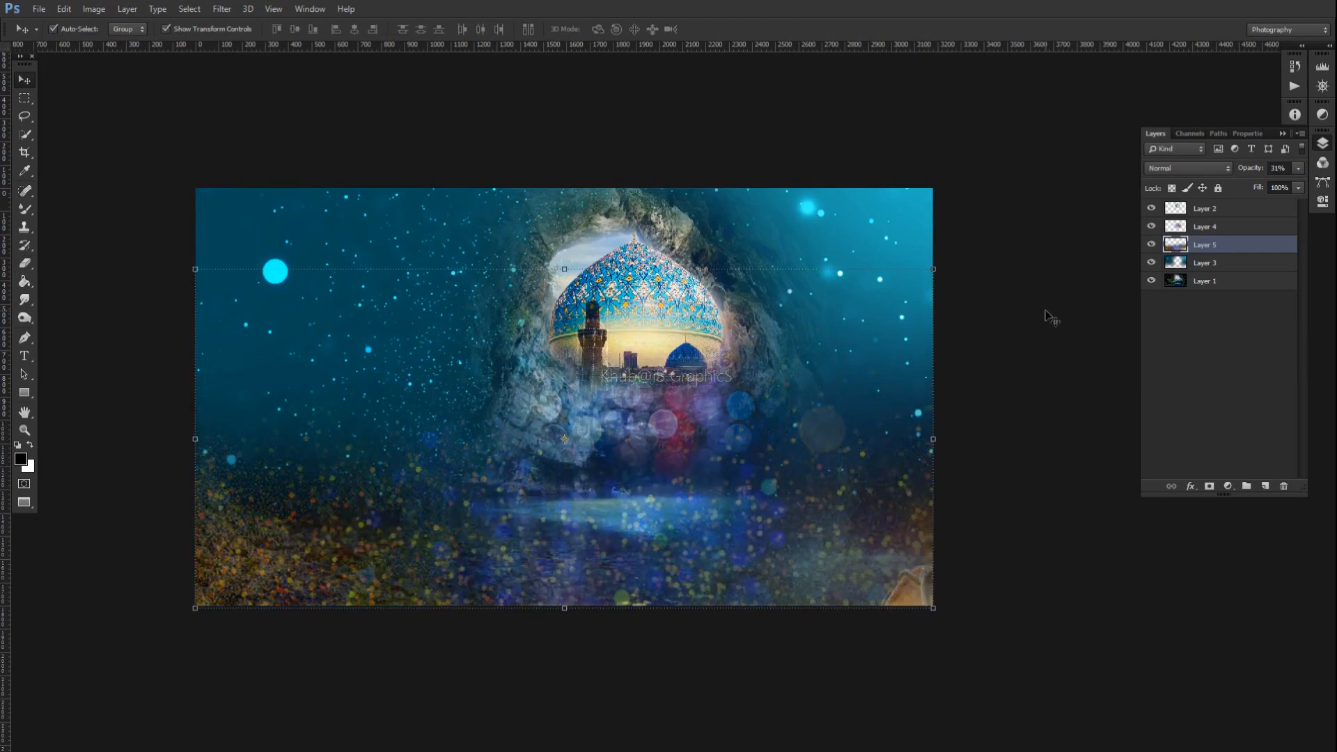
key("ctrl+u")
left_click_drag(1089, 274, 1157, 273)
key("Return")
key("ctrl+z")
key("ctrl+u")
key("Return")
Step: Apply the Camera Raw filter to the glitter layer with Vibrance +8
key("alt+t")
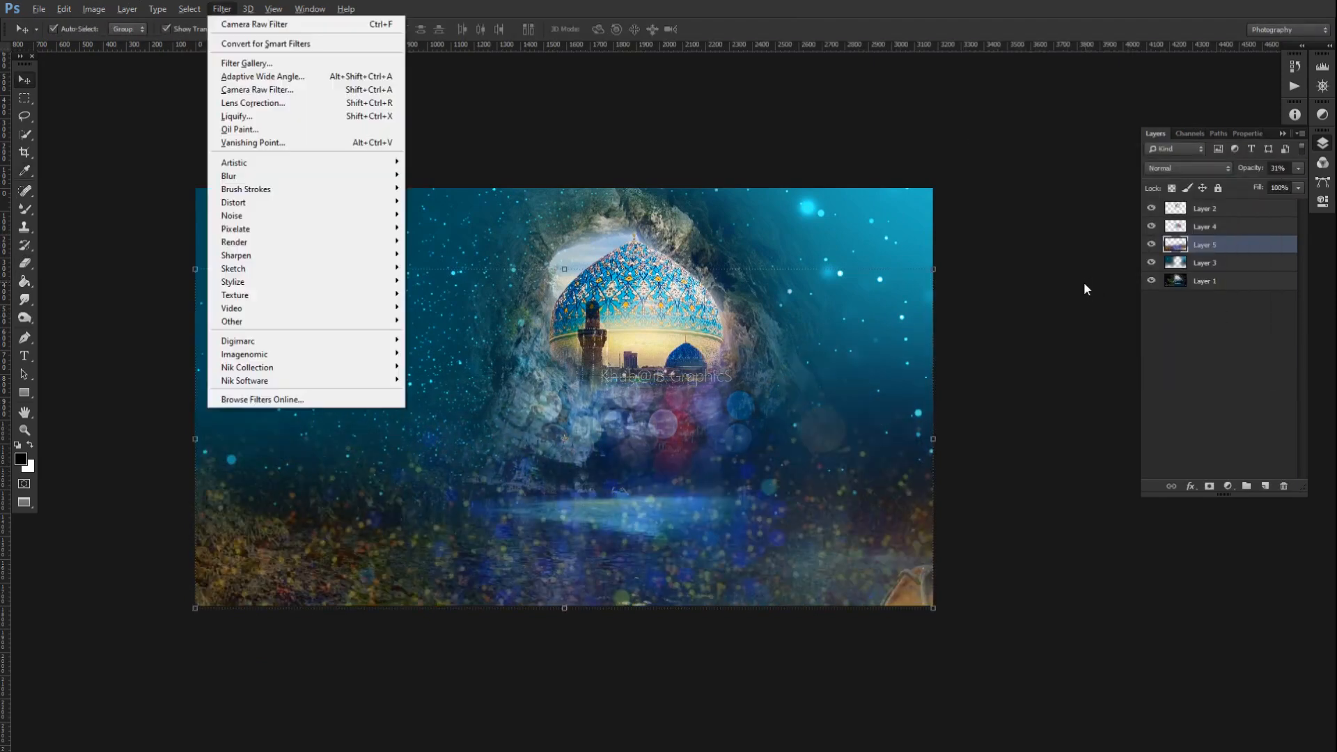
key("c")
left_click(1234, 499)
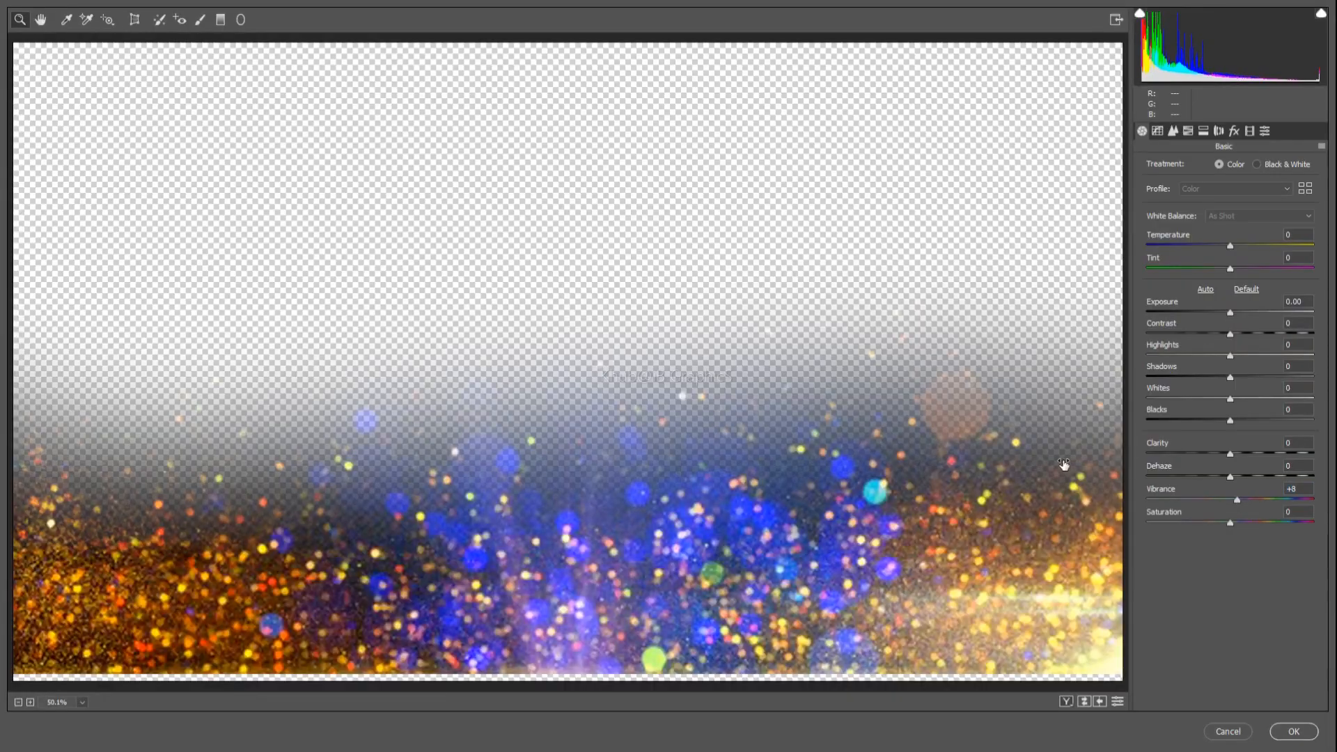
key("Return")
Step: Open the portraits of the black-turbaned and white-capped men from the customer's folder under Mehfil Design JPG, Plc, New
key("ctrl+0")
key("ctrl+o")
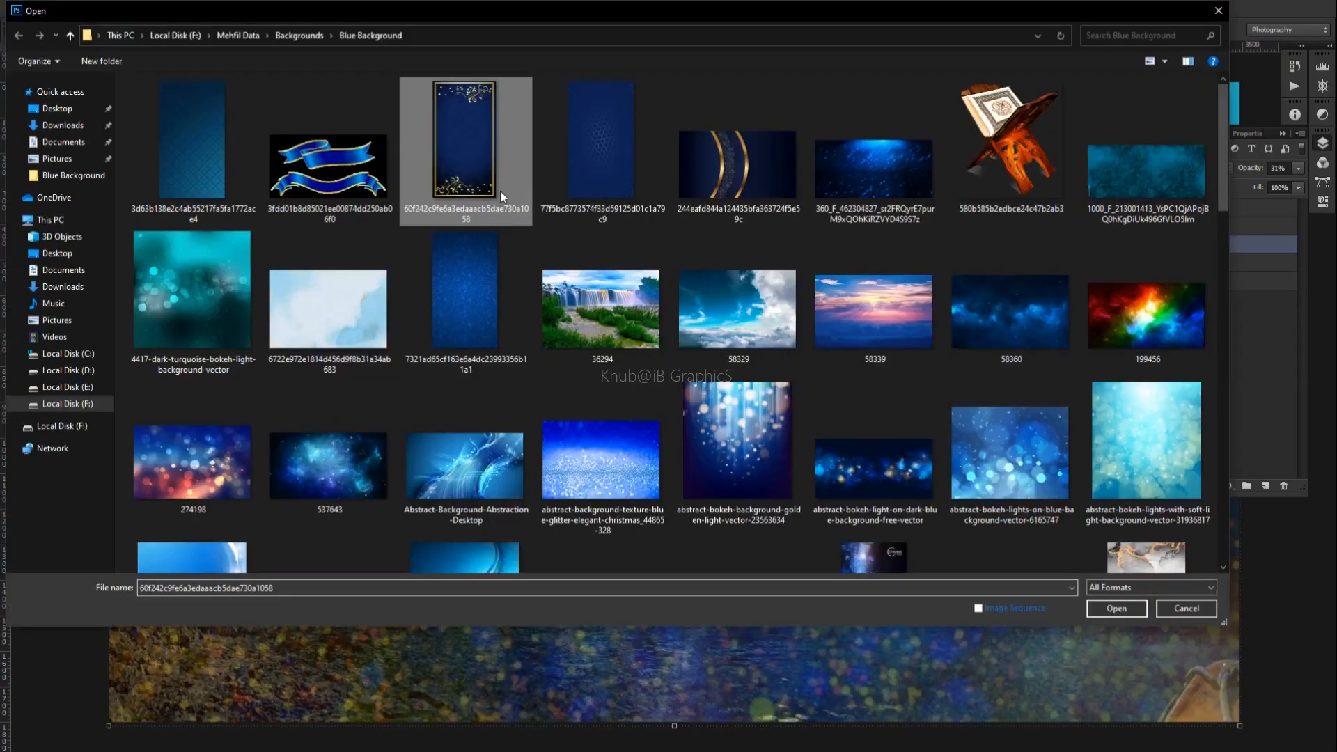
left_click(299, 36)
double_click(164, 210)
double_click(439, 178)
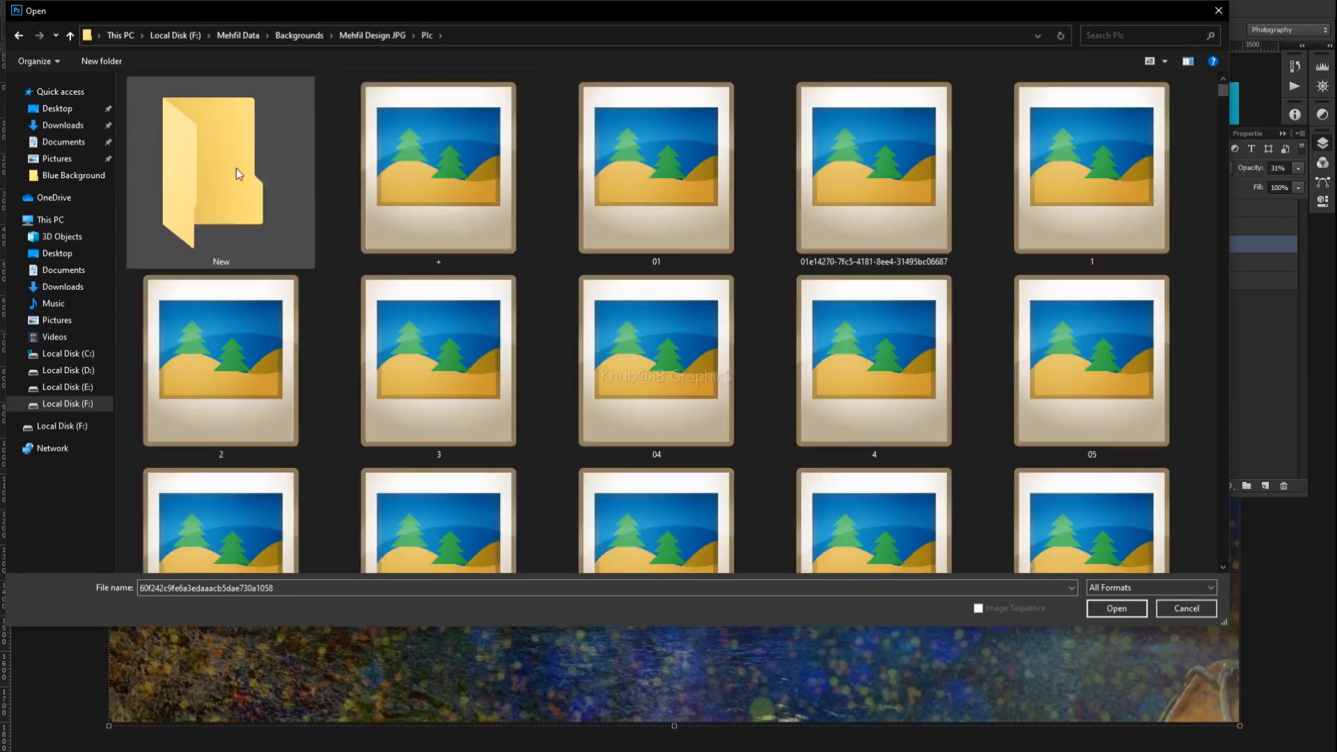
double_click(230, 170)
double_click(313, 118)
left_click_drag(432, 307, 627, 230)
key("Return")
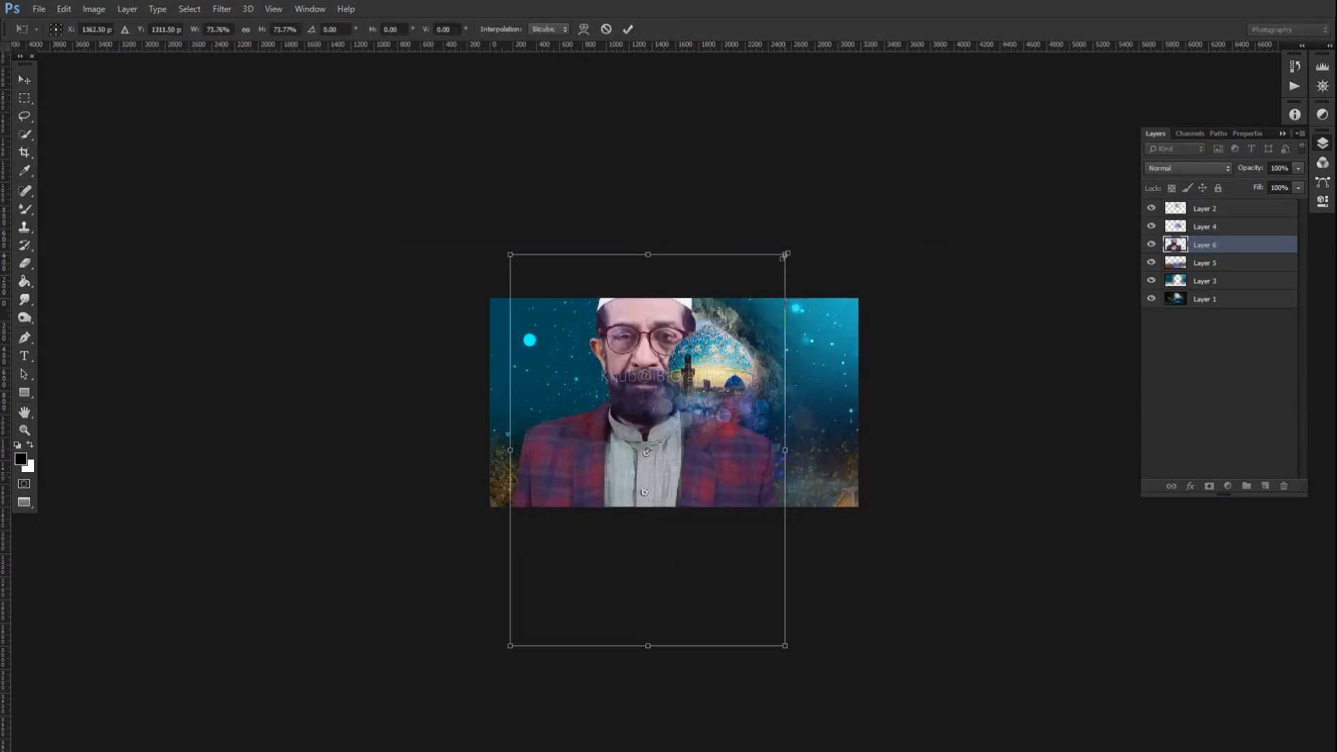
Step: Scale the pasted white-capped man's portrait to about 74% and place it beside the dome on the boat's side
left_click_drag(651, 430, 812, 456)
key("Return")
key("ctrl+shift+bracketright")
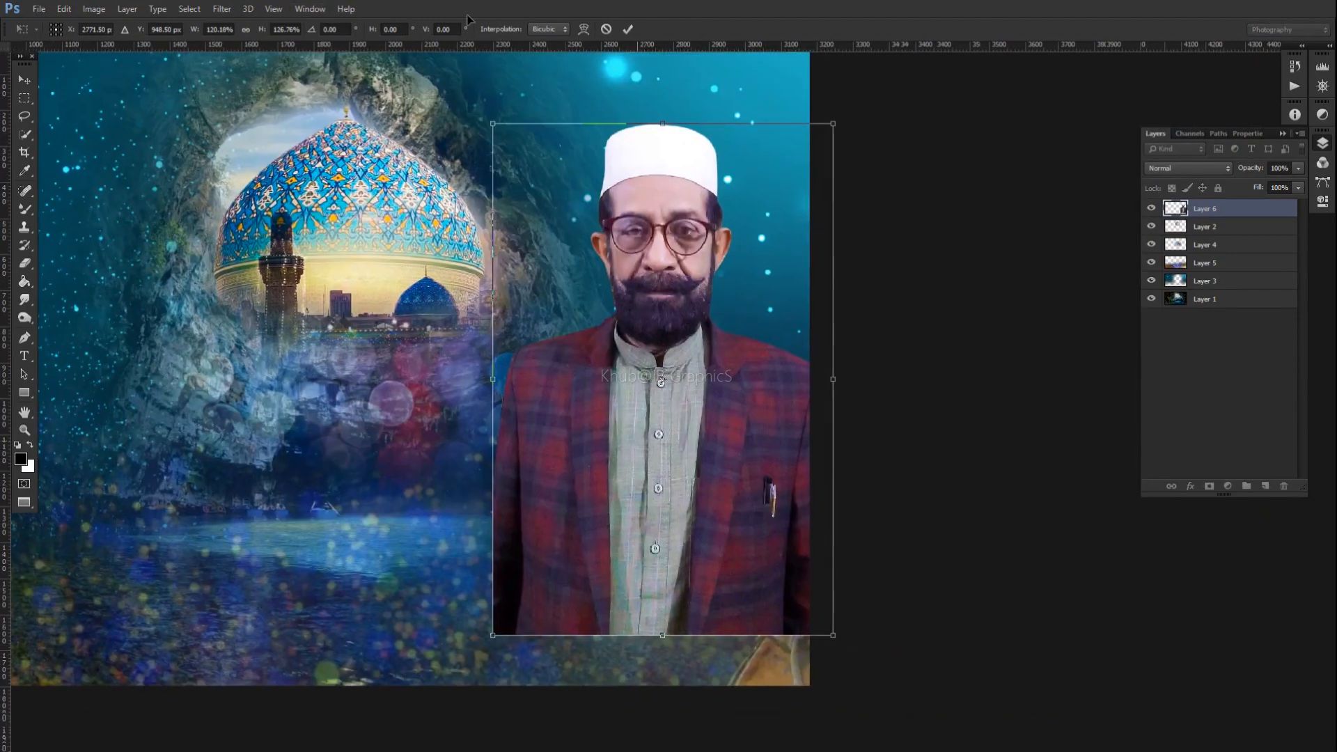
key("Return")
left_click_drag(714, 136, 660, 211)
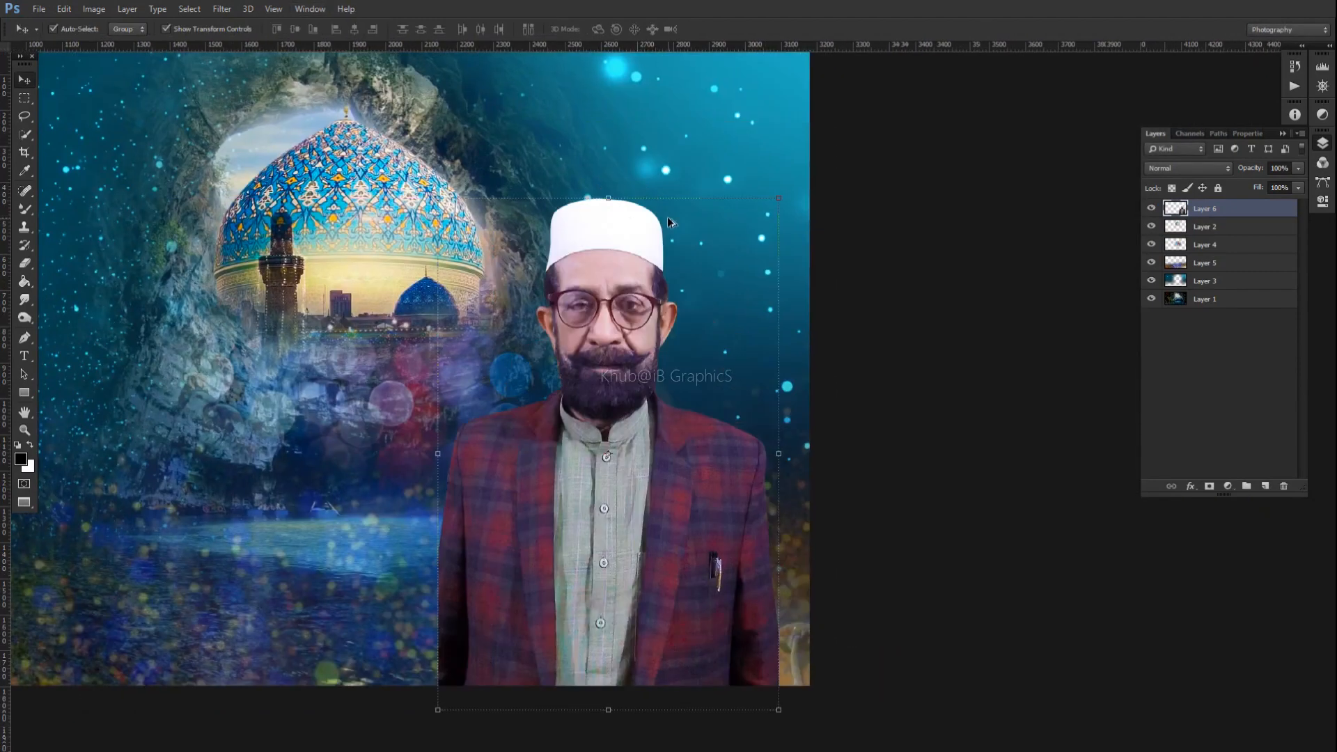
key("ctrl+alt+z")
key("ctrl+alt+z")
key("ctrl+alt+z")
Step: Enlarge the white-capped man's portrait against the canvas edge and place Layer 6 below Layer 5 so the glitter overlays him
left_click_drag(776, 232, 835, 147)
key("Return")
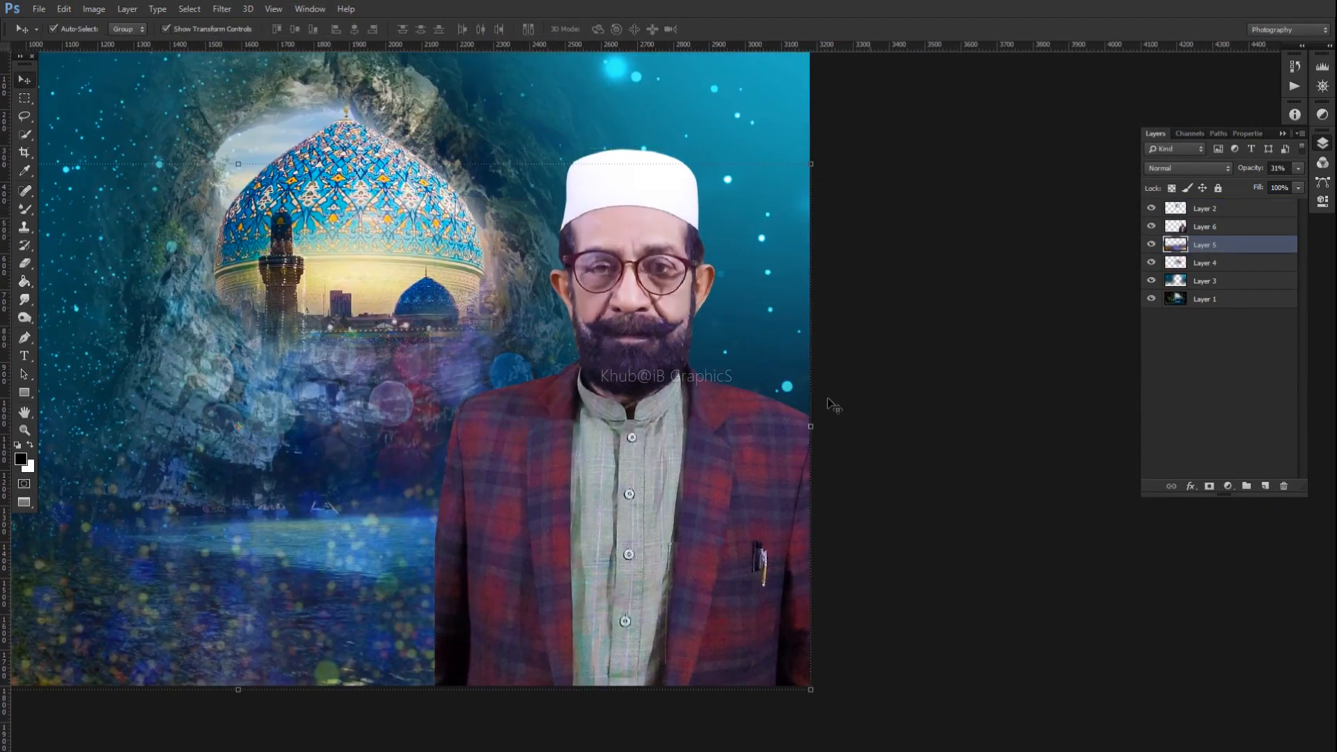
left_click_drag(705, 458, 726, 452)
left_click_drag(1204, 227, 1184, 254)
left_click_drag(667, 287, 665, 263)
Step: Fade the lower edge of the white-capped man's portrait into the background with a 1300 px eraser
key("ctrl+minus")
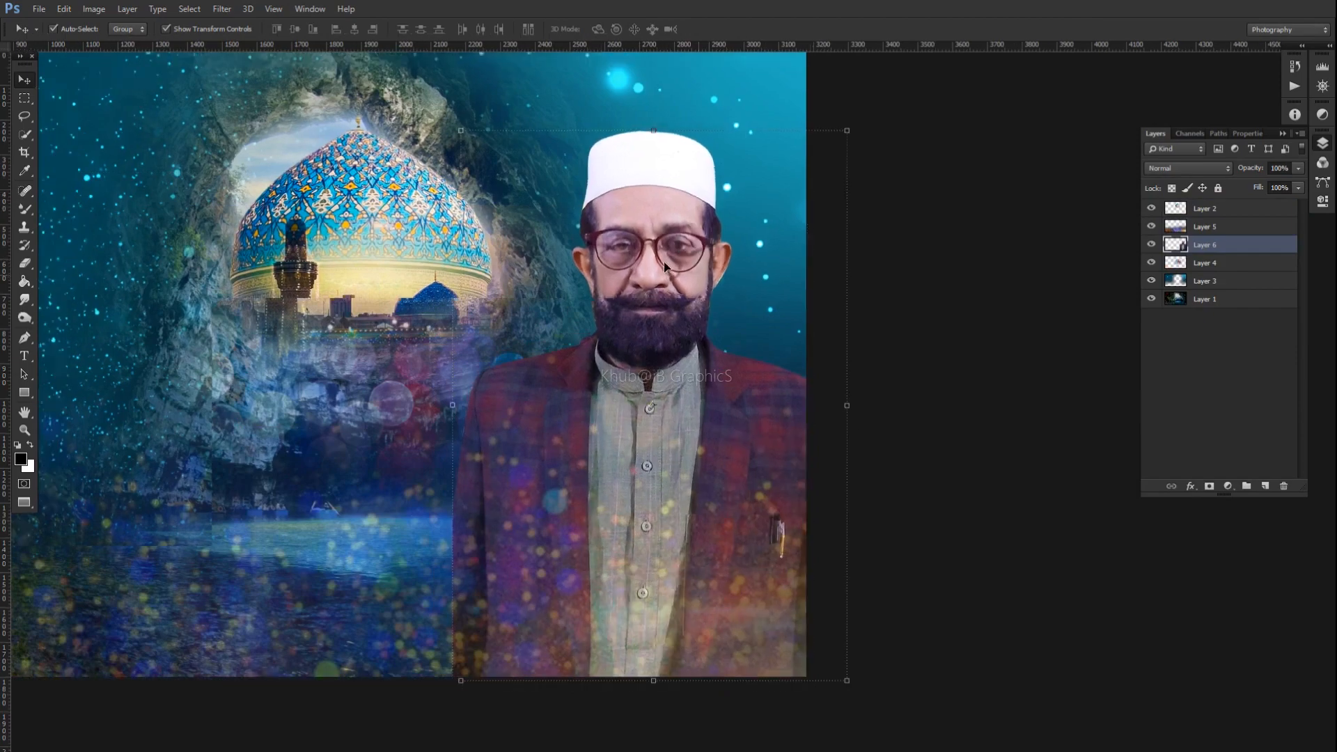
key("ctrl+minus")
key("e")
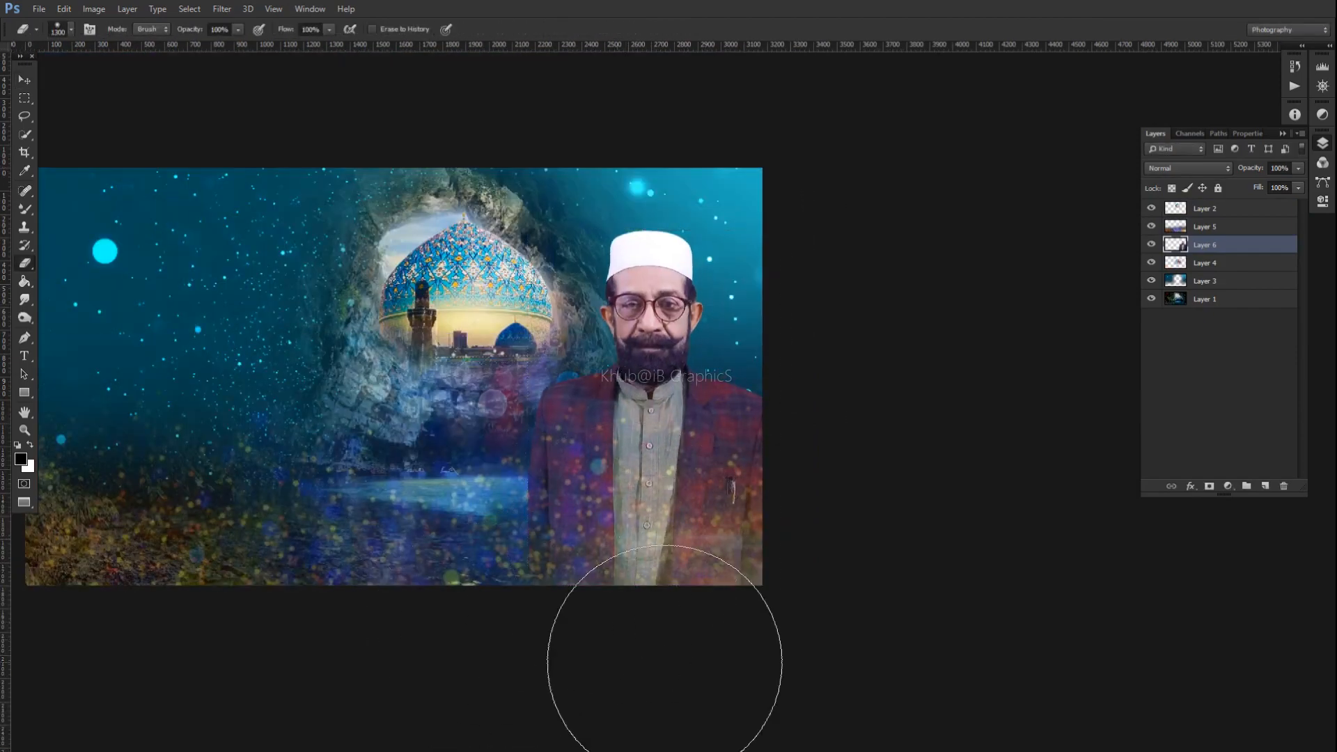
left_click_drag(665, 663, 790, 707)
left_click_drag(458, 613, 576, 540)
Step: Copy the whole black-turbaned man's portrait from its document and paste it into the composite above Layer 6
key("ctrl+Tab")
key("ctrl+a")
key("ctrl+c")
key("ctrl+Tab")
key("ctrl+v")
key("ctrl+minus")
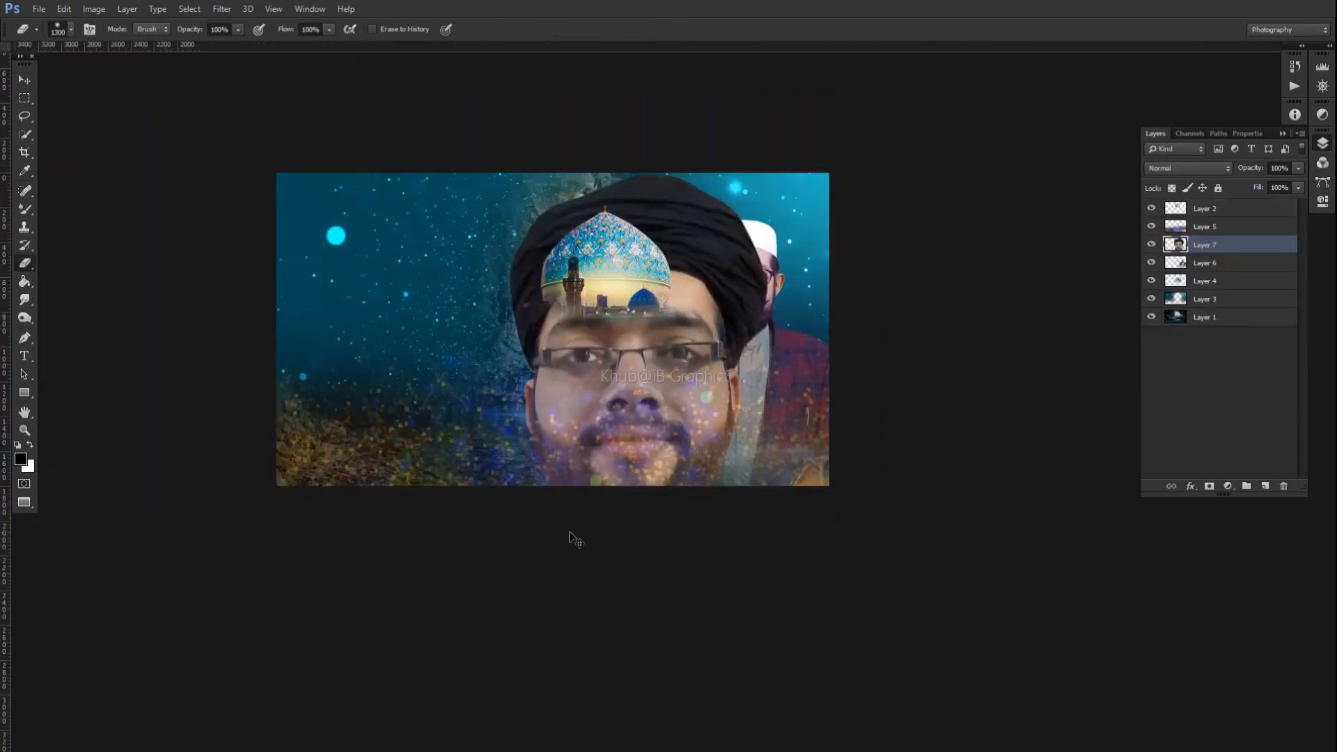
Step: Scale the black-turbaned man's portrait down to about canvas height and place it on the opposite side of the dome
key("ctrl+minus")
key("ctrl+minus")
key("ctrl+t")
left_click_drag(771, 632, 624, 451)
key("Return")
key("ctrl+plus")
key("ctrl+plus")
key("ctrl+plus")
key("ctrl+plus")
key("ctrl+plus")
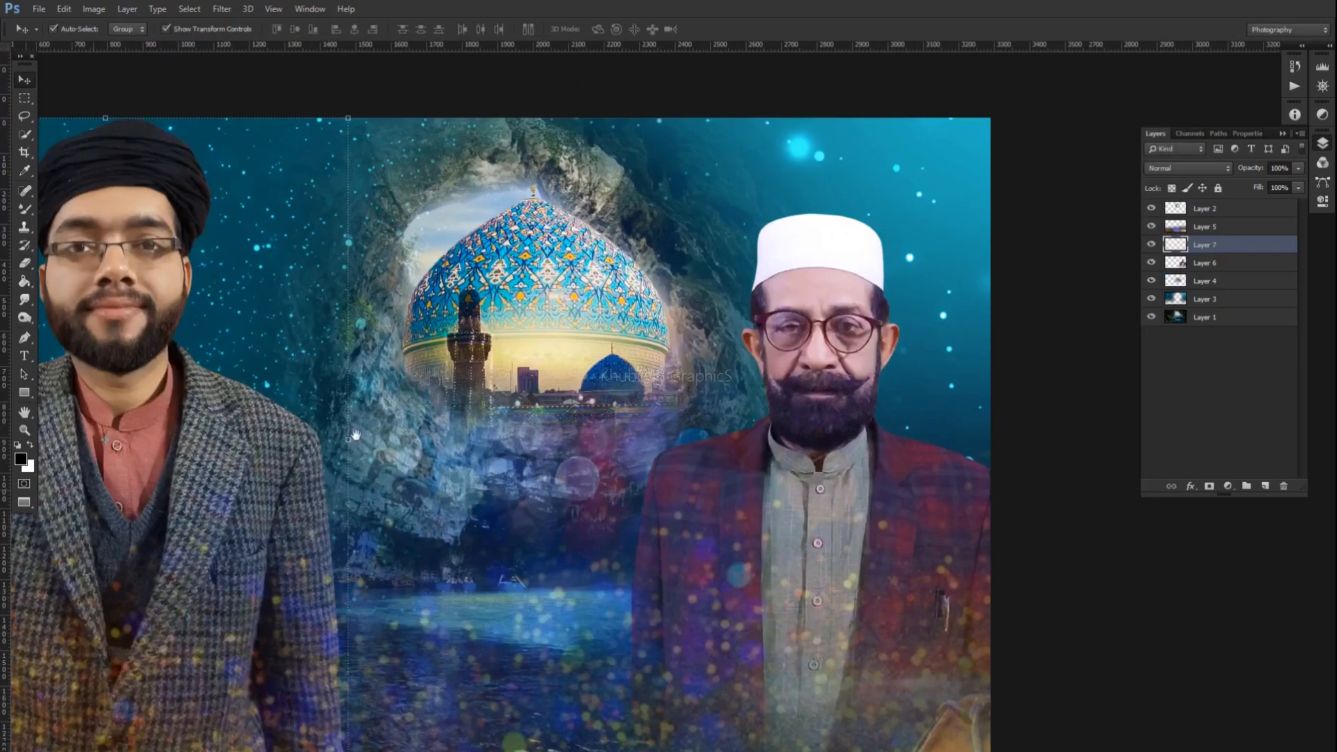
key("ctrl+minus")
left_click_drag(299, 302, 269, 298)
Step: Save the composite in Photoshop (PSD) format in the Backgrounds PSD folder, named with the customer's name followed by 2
key("ctrl+s")
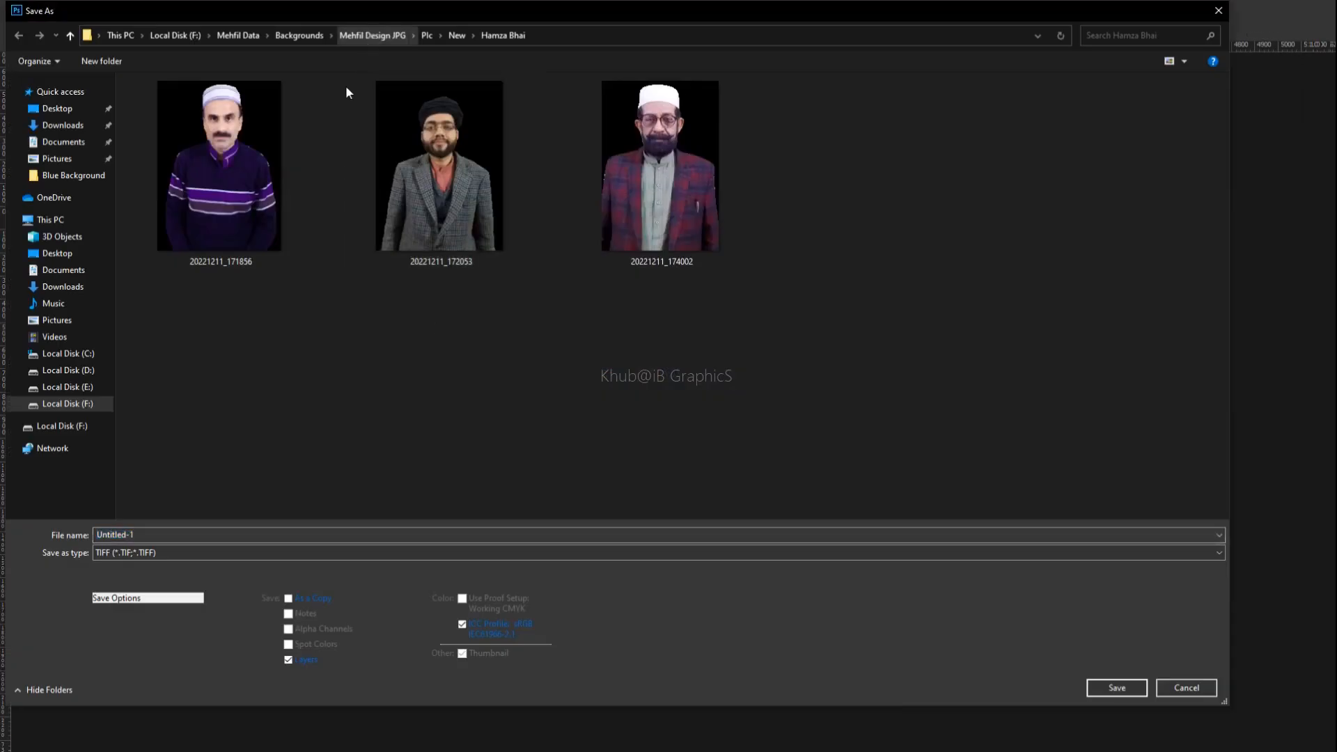
left_click(300, 35)
double_click(631, 203)
left_click(266, 551)
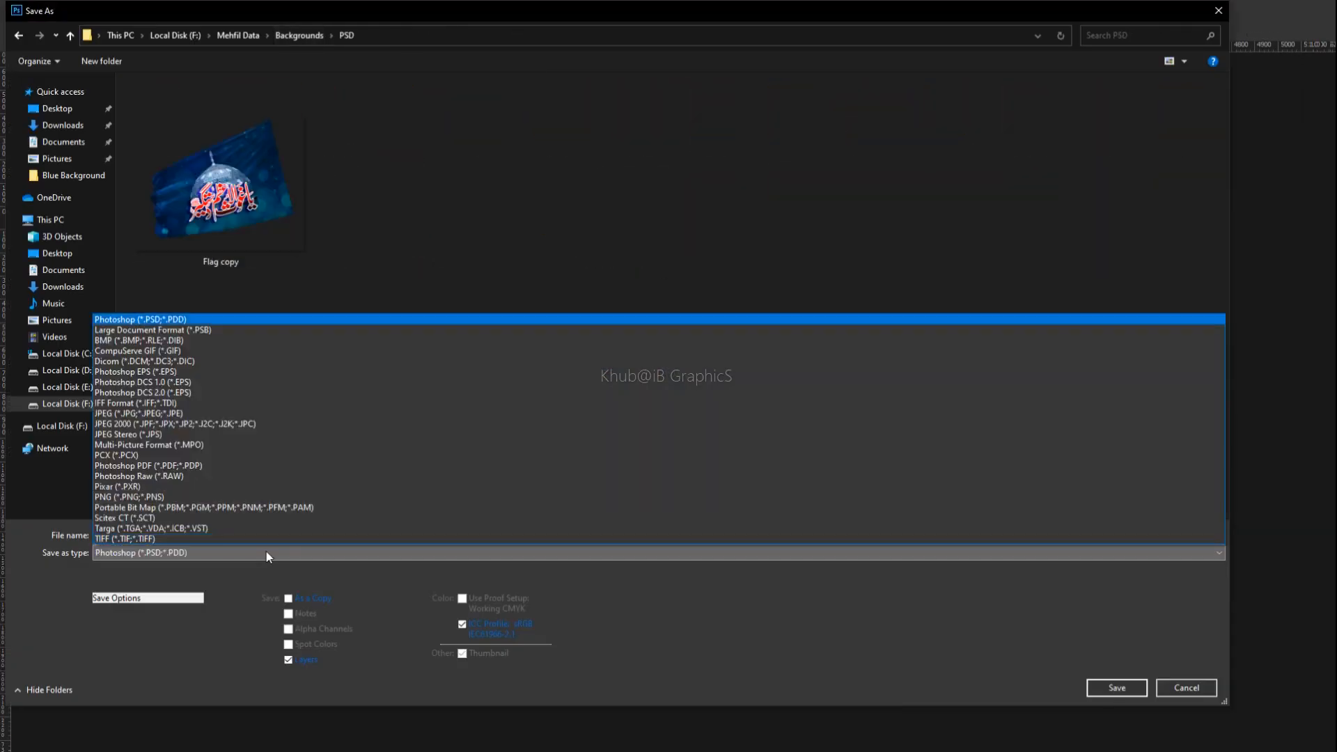
left_click(266, 314)
type("Hamza")
key("Down")
key("Return")
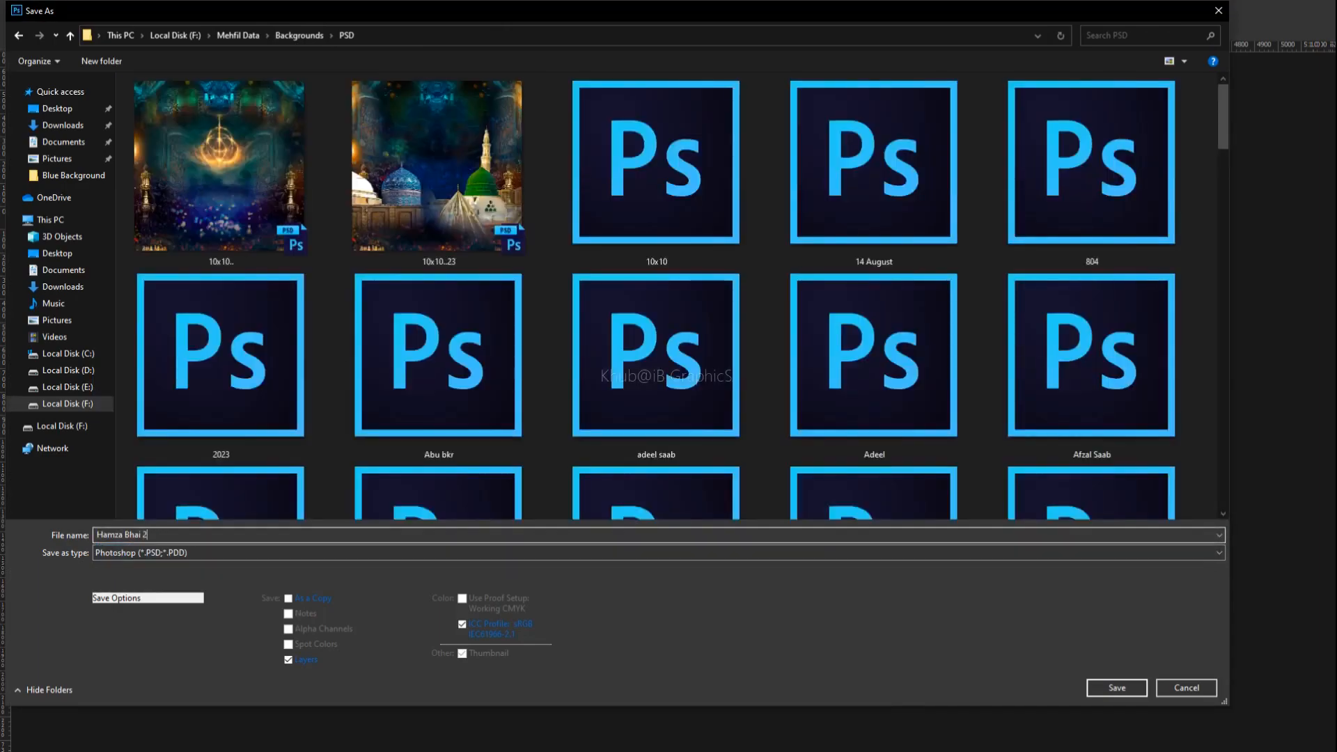
key("Return")
Step: Fade the lower edge of the black-turbaned man's portrait with a 1300 px eraser
key("ctrl+minus")
left_click_drag(118, 454, 141, 353)
left_click_drag(289, 360, 224, 399)
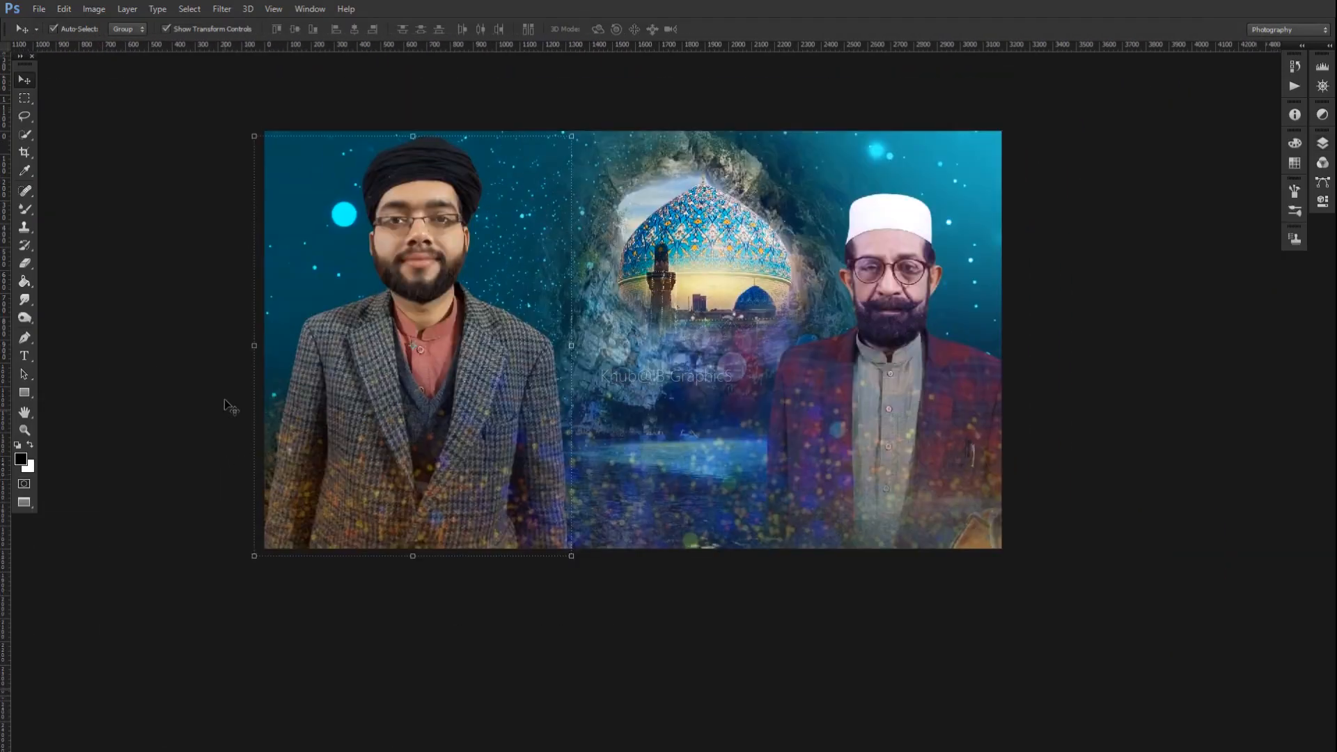
key("e")
key("f")
Step: Open the gold wave and sparkle image from the Backgrounds PNG folder
key("ctrl+o")
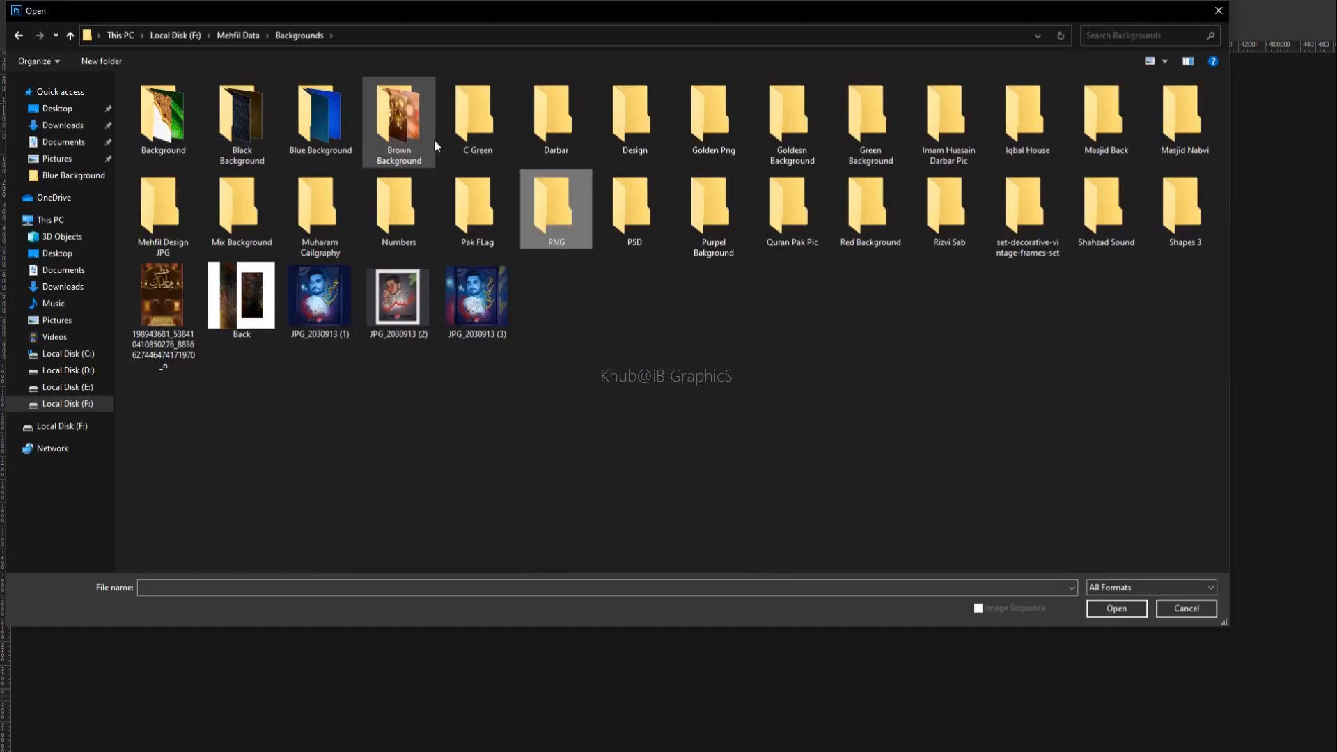
key("Return")
key("End")
key("Left")
key("Left")
key("Return")
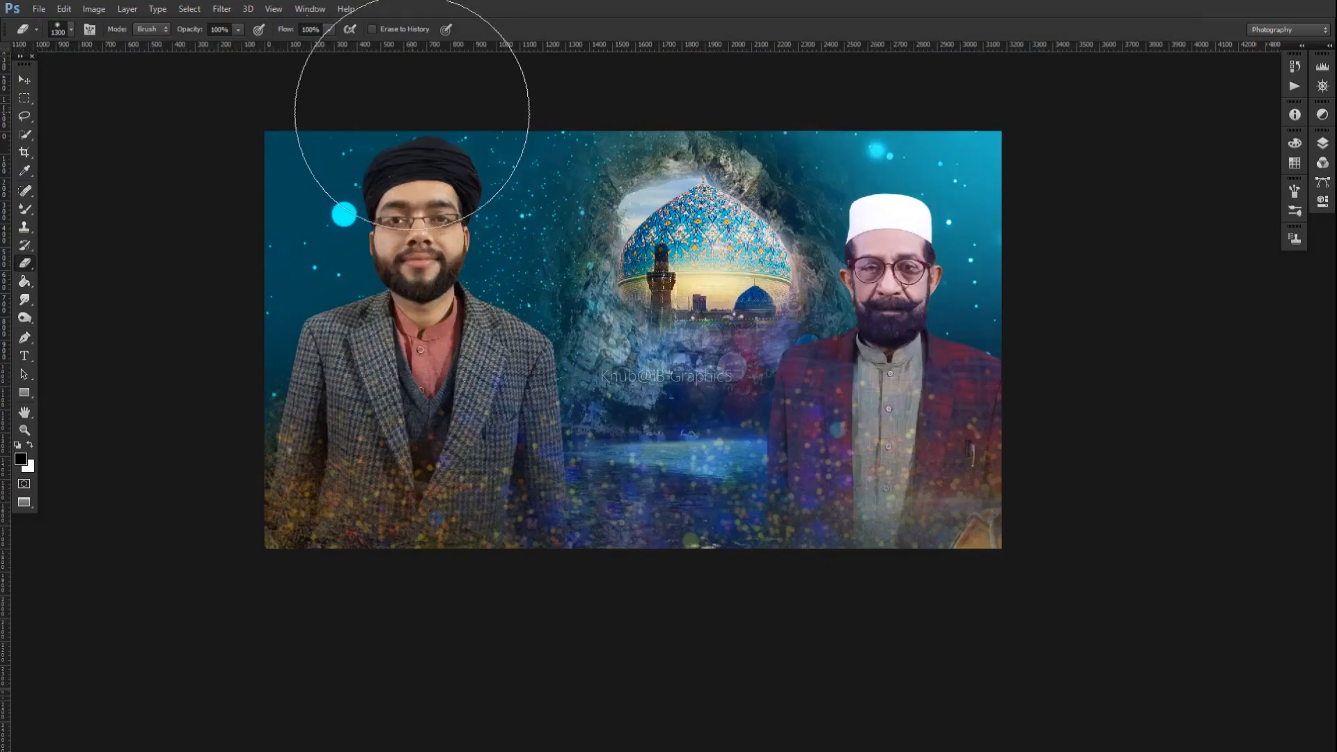
Step: Copy the entire gold wave image, close its document and paste it into the composite
key("ctrl+a")
key("ctrl+c")
key("ctrl+w")
key("ctrl+0")
key("ctrl+v")
key("ctrl+minus")
key("ctrl+minus")
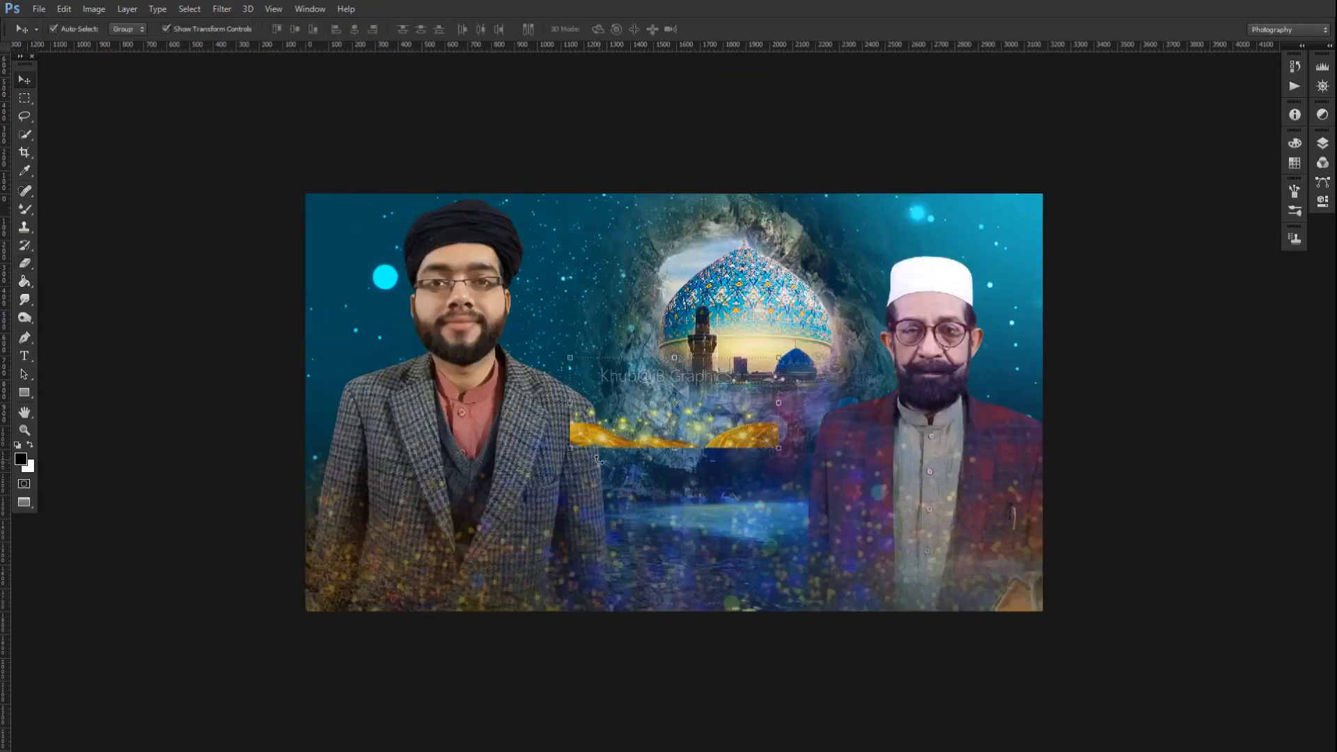
Step: Place the gold wave at the foot of the black-turbaned man's portrait and enlarge it to the portrait's width
left_click_drag(611, 428, 337, 594)
left_click_drag(504, 524, 610, 468)
key("Return")
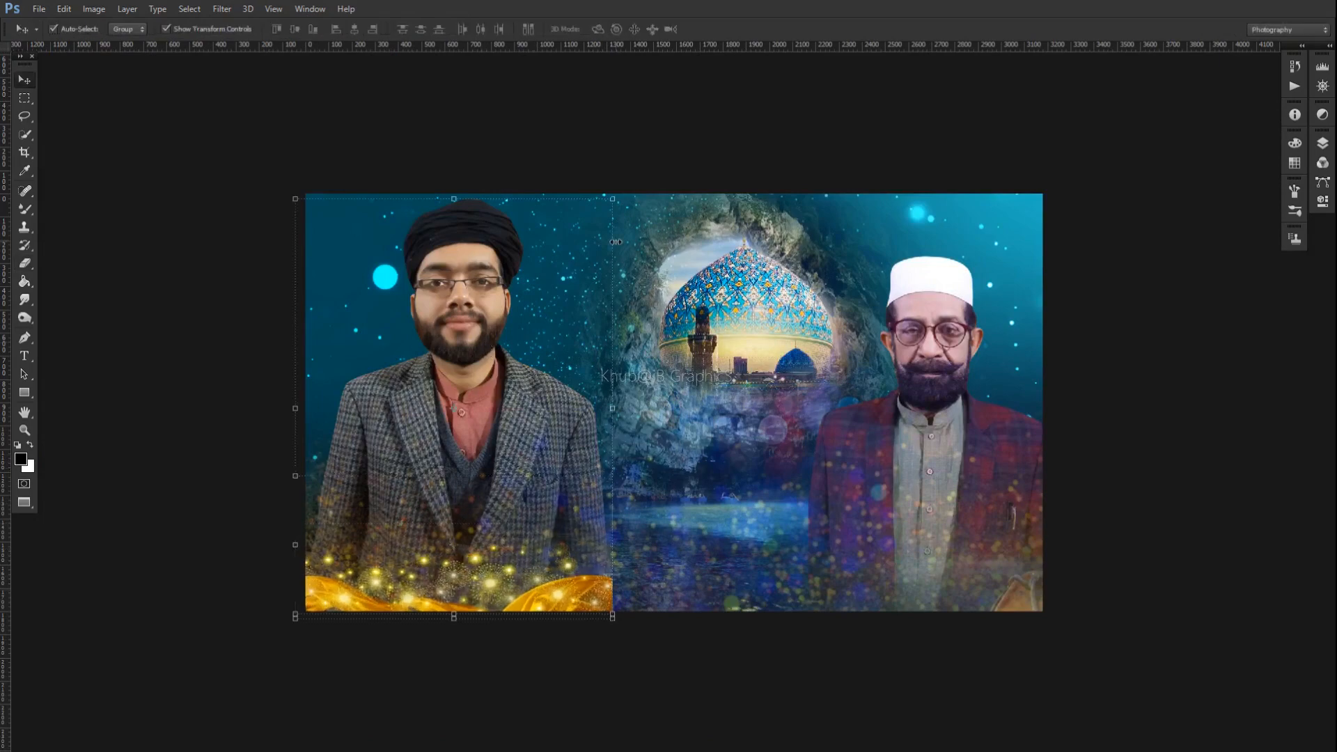
Step: Scale down the black-turbaned man's portrait and reduce the white-capped man's portrait to about 91%
left_click_drag(613, 199, 576, 274)
key("Return")
left_click(924, 333)
left_click_drag(1059, 248, 1047, 271)
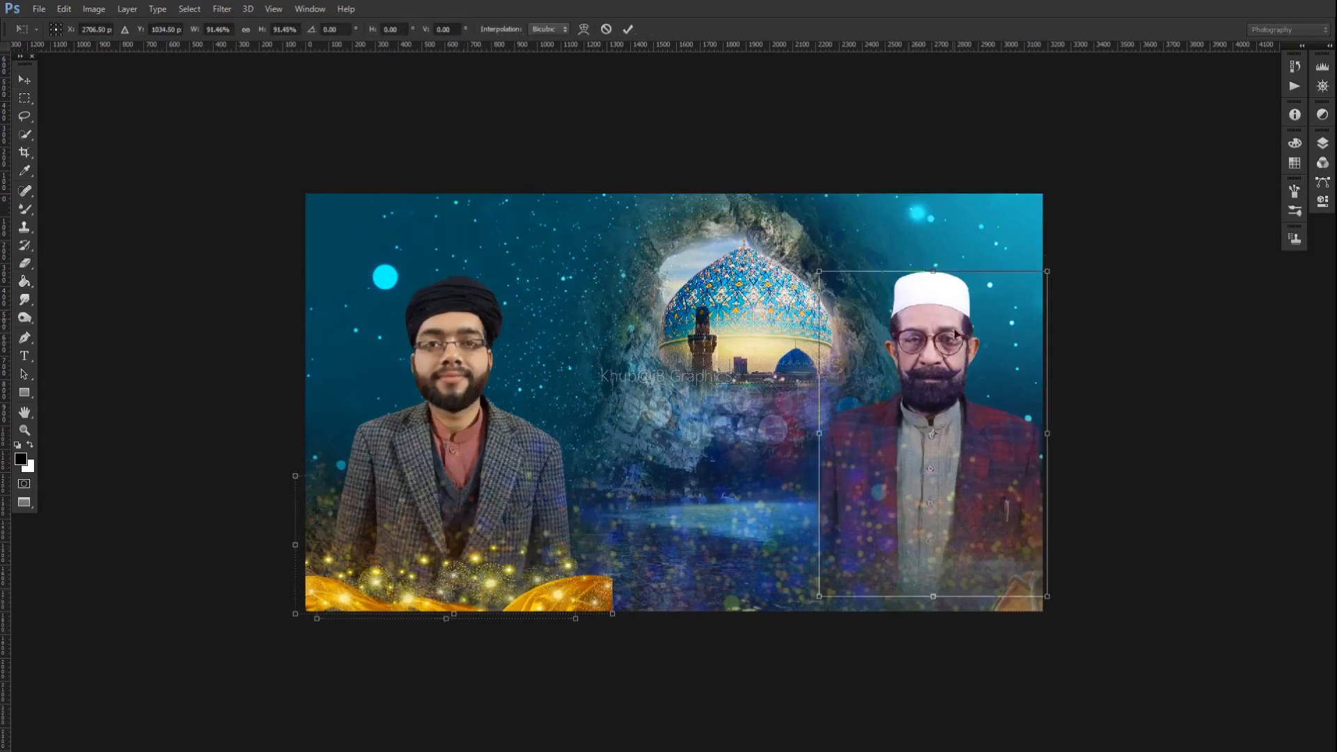
Step: Lower the white-capped man's portrait, add a horizontal guide at his cap and align the turbaned man's head to it
left_click_drag(956, 333, 956, 359)
key("Return")
left_click_drag(744, 45, 746, 300)
left_click_drag(468, 332, 434, 343)
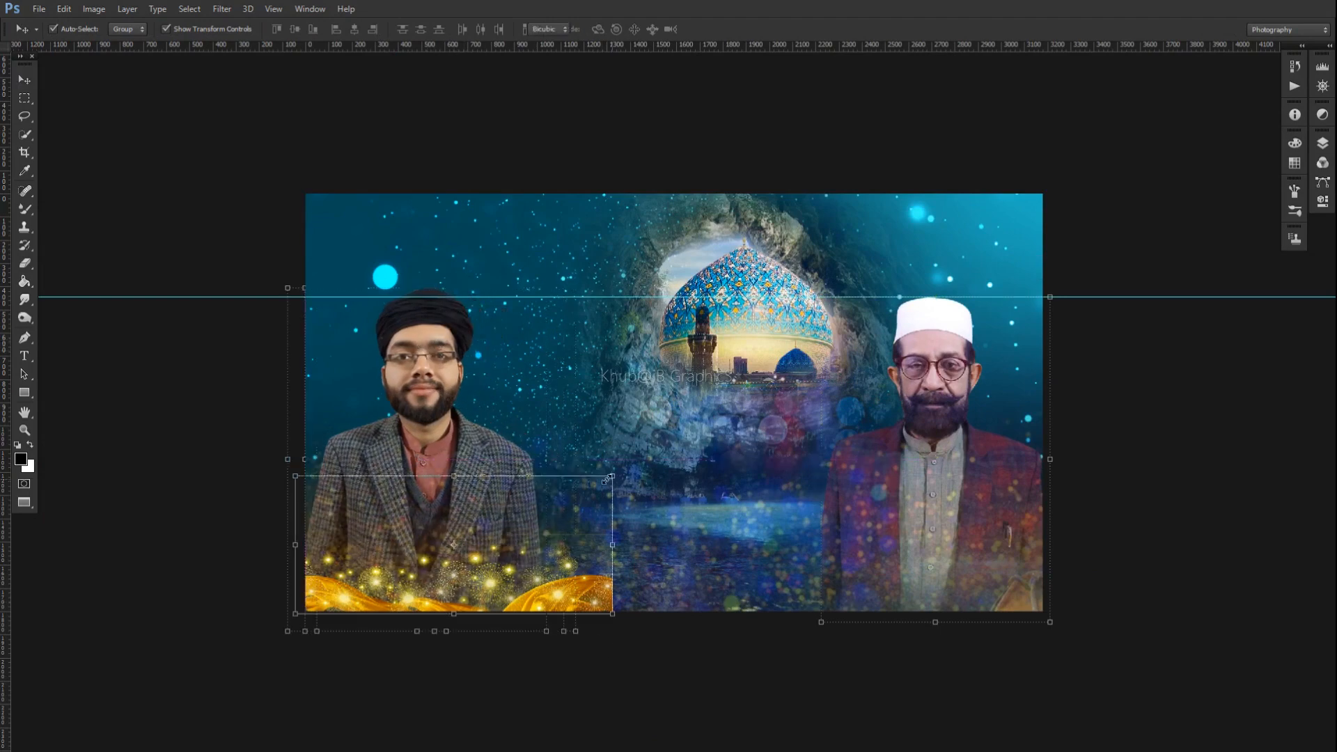
Step: Shrink the gold wave slightly and soften its inner edge with an 800 px eraser
left_click_drag(606, 479, 568, 485)
key("Return")
key("e")
left_click(600, 602)
key("bracketleft")
left_click_drag(601, 603, 526, 579)
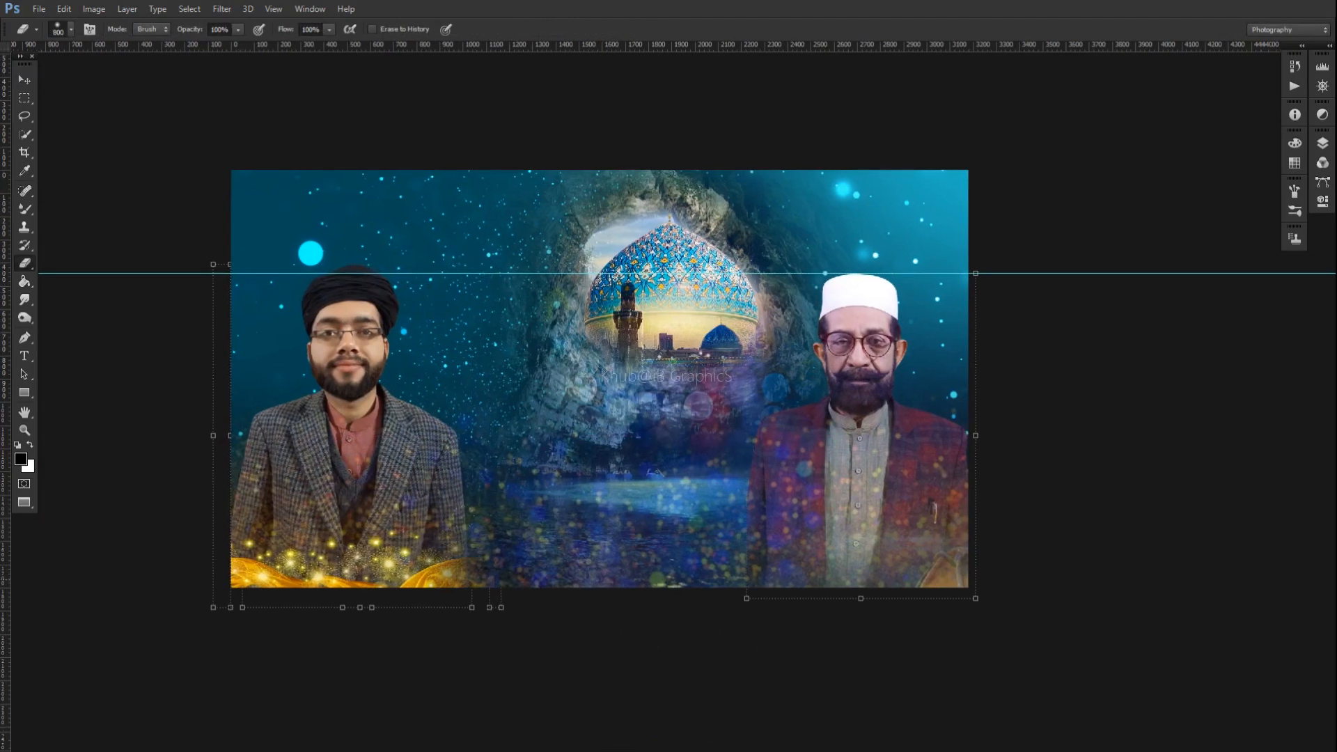
Step: Duplicate the gold wave, flip the copy horizontally and place it at the foot of the white-capped man's portrait
left_click_drag(353, 474, 927, 544)
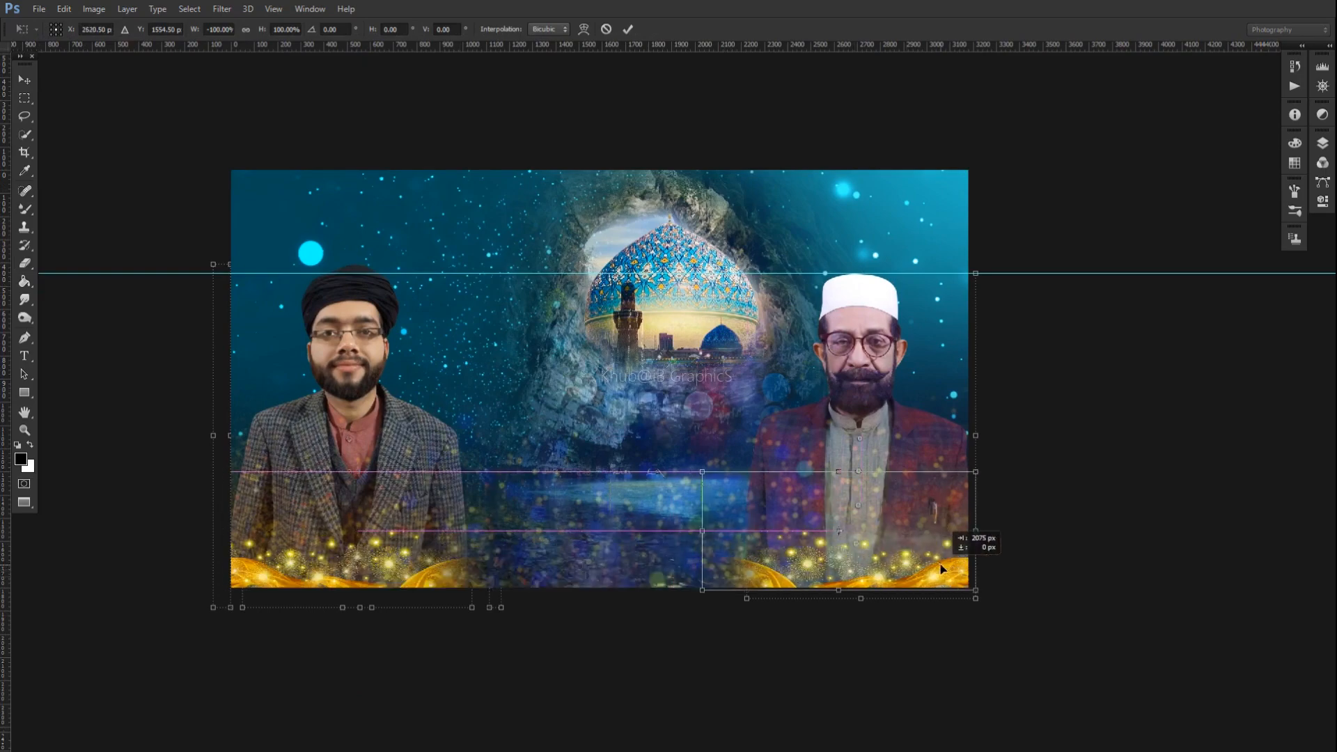
left_click_drag(720, 474, 709, 468)
key("Return")
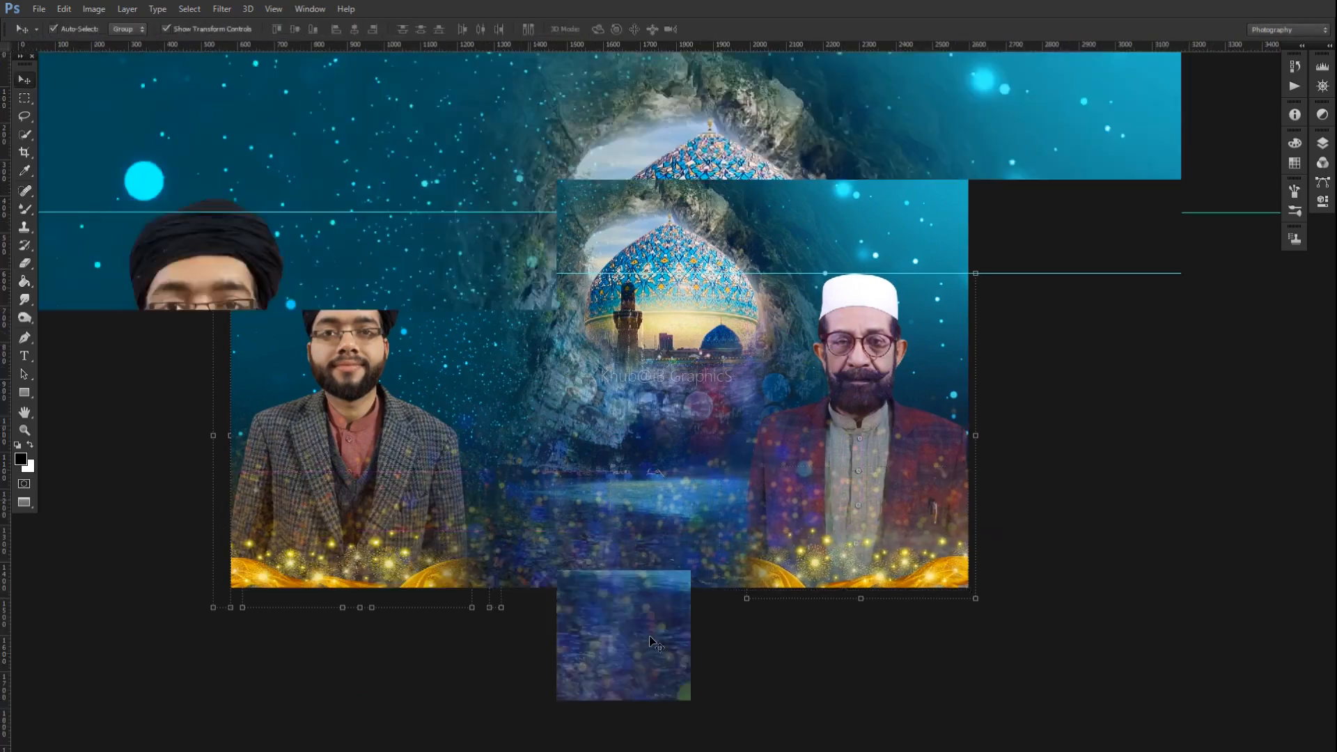
Step: Clear the horizontal guide from the canvas and preview the composite in full-screen mode
scroll(620, 432, "up", 3)
scroll(563, 416, "down", 4)
left_click_drag(563, 416, 491, 428)
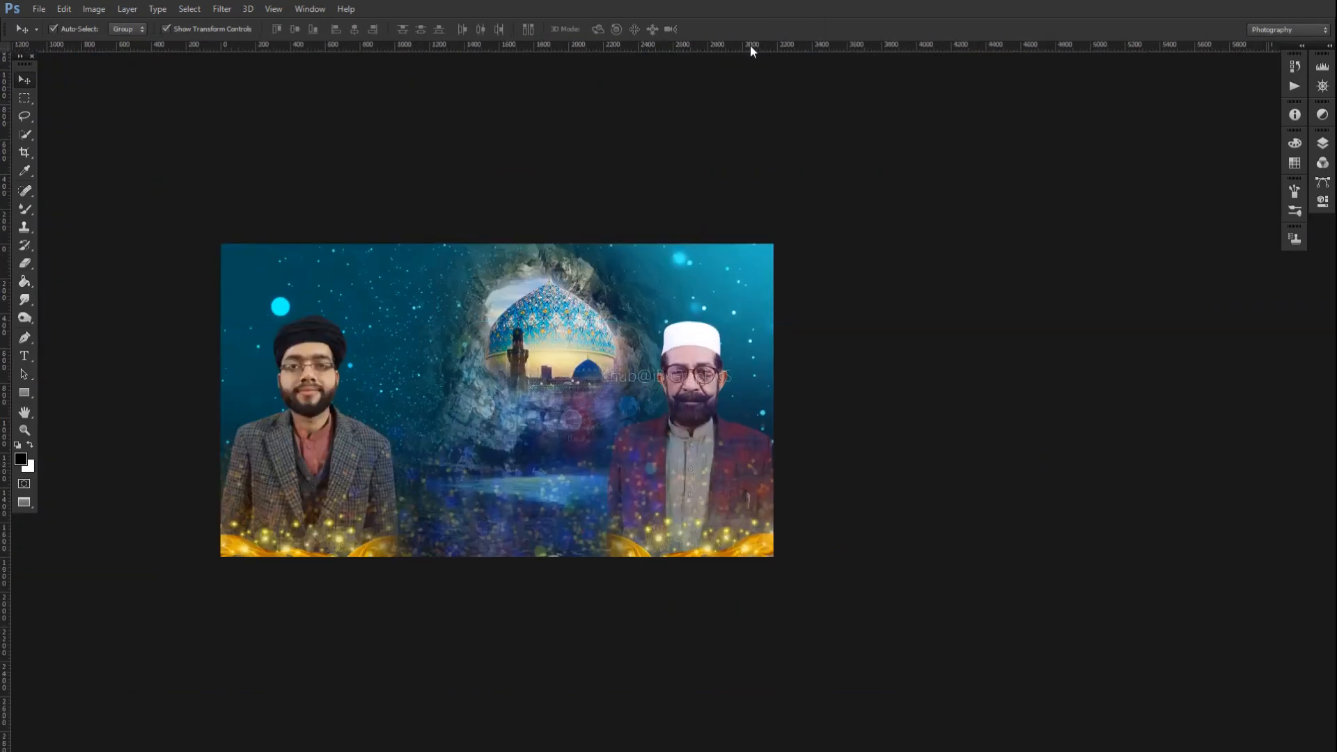
scroll(624, 232, "up", 3)
left_click_drag(624, 232, 555, 220)
key("f")
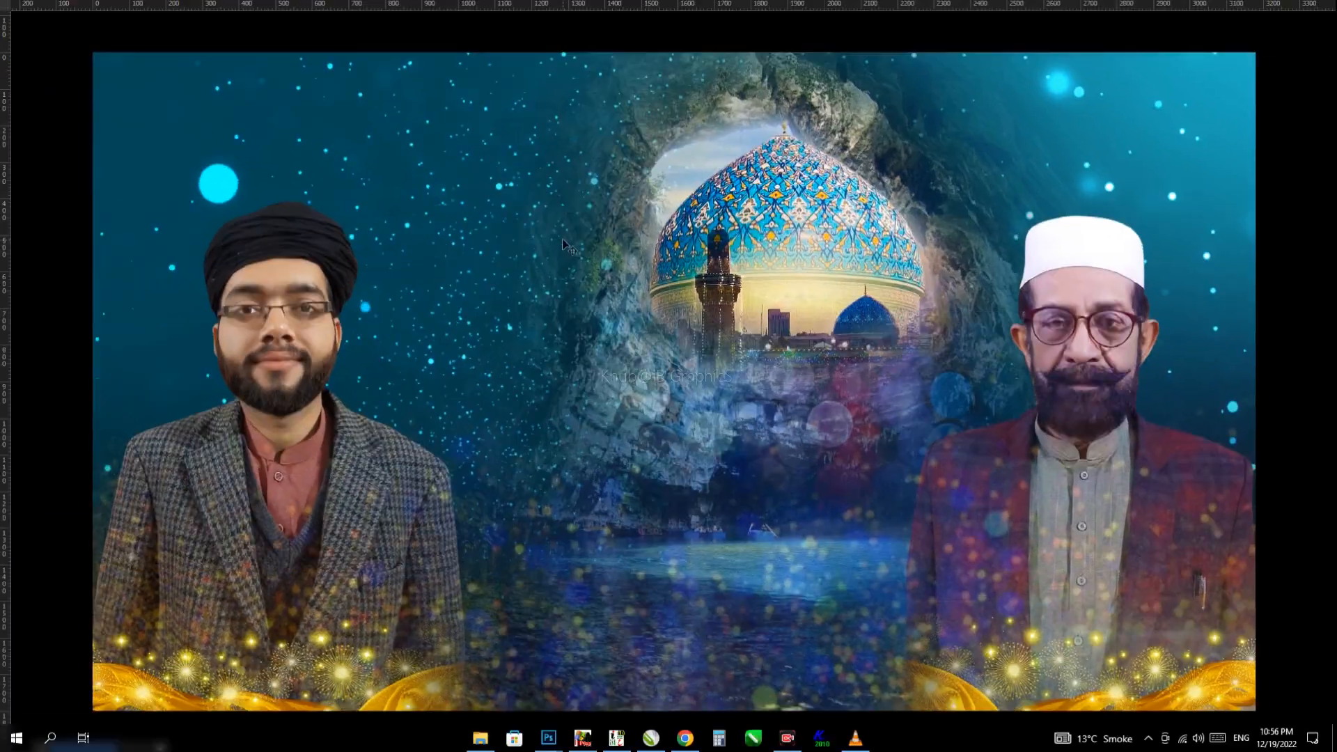
Step: Save the changes to the PSD file and open the Save As dialog
key("ctrl+s")
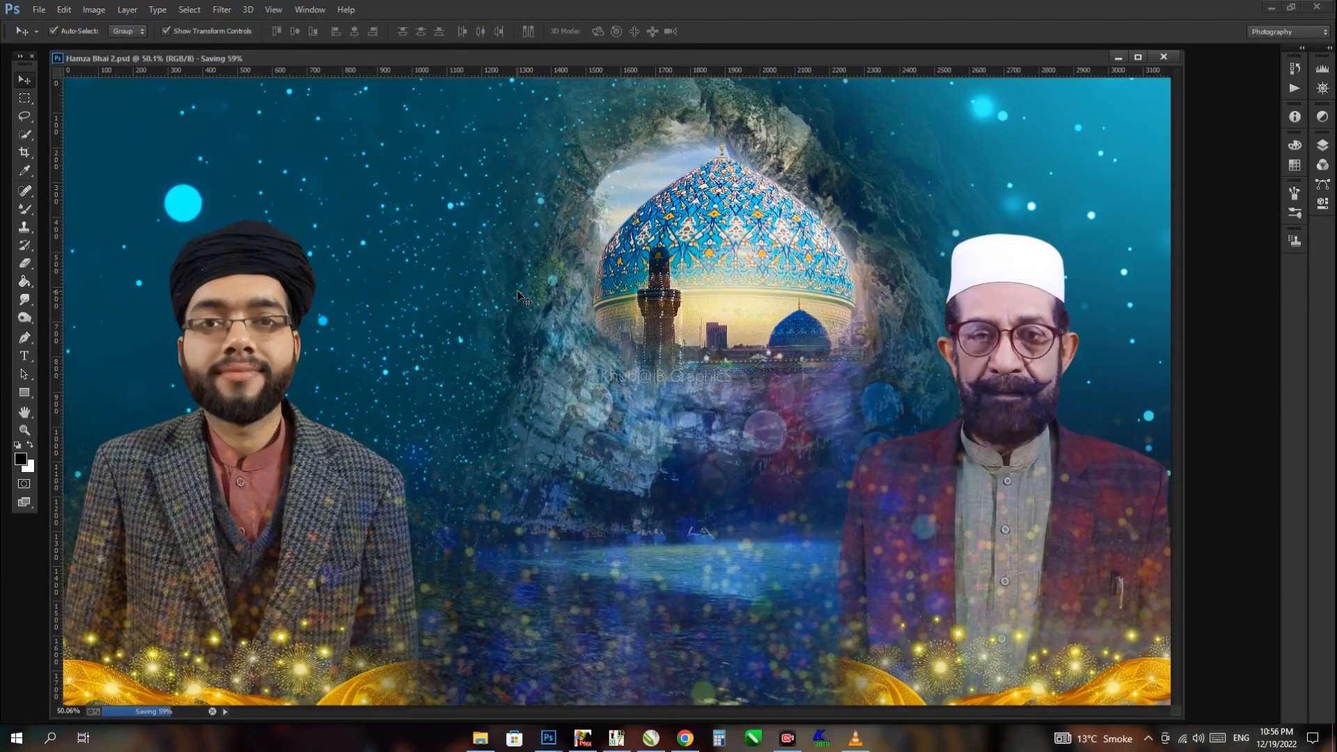
key("ctrl+shift+s")
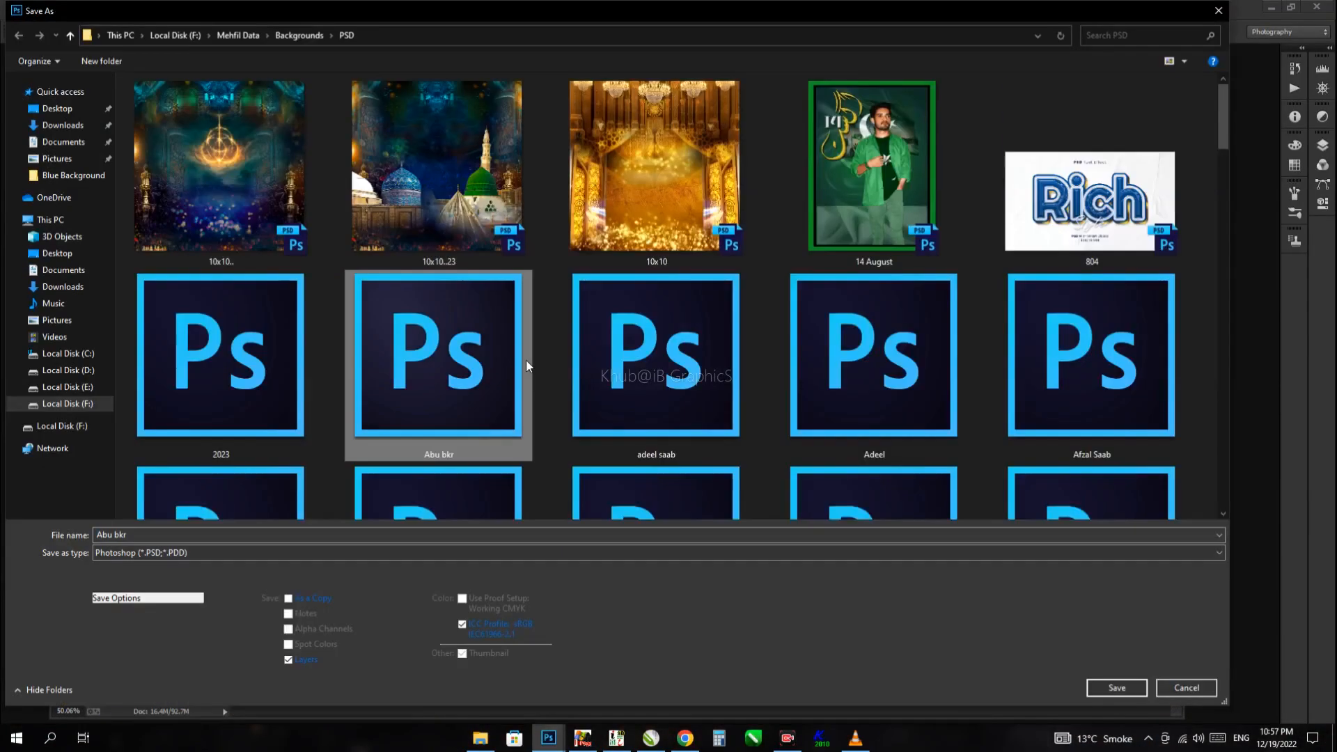
Step: Switch to the blank document in CorelDRAW 2017
key("alt+Tab")
key("alt+Tab")
key("alt+Tab")
key("alt+Tab")
key("alt+Tab")
key("alt+Tab")
key("alt+Tab")
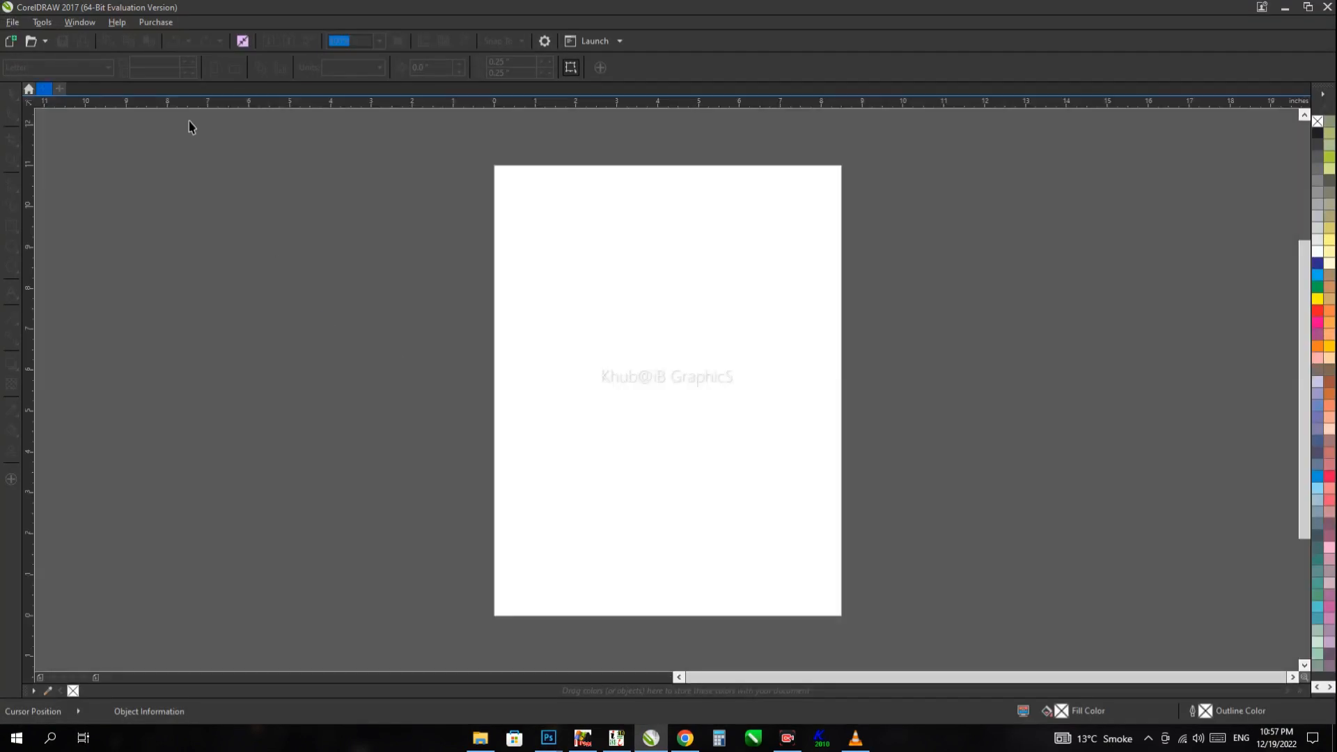
Step: Set the page size to 10.6 by 6.0 inches and activate the Rectangle tool
left_click(72, 61)
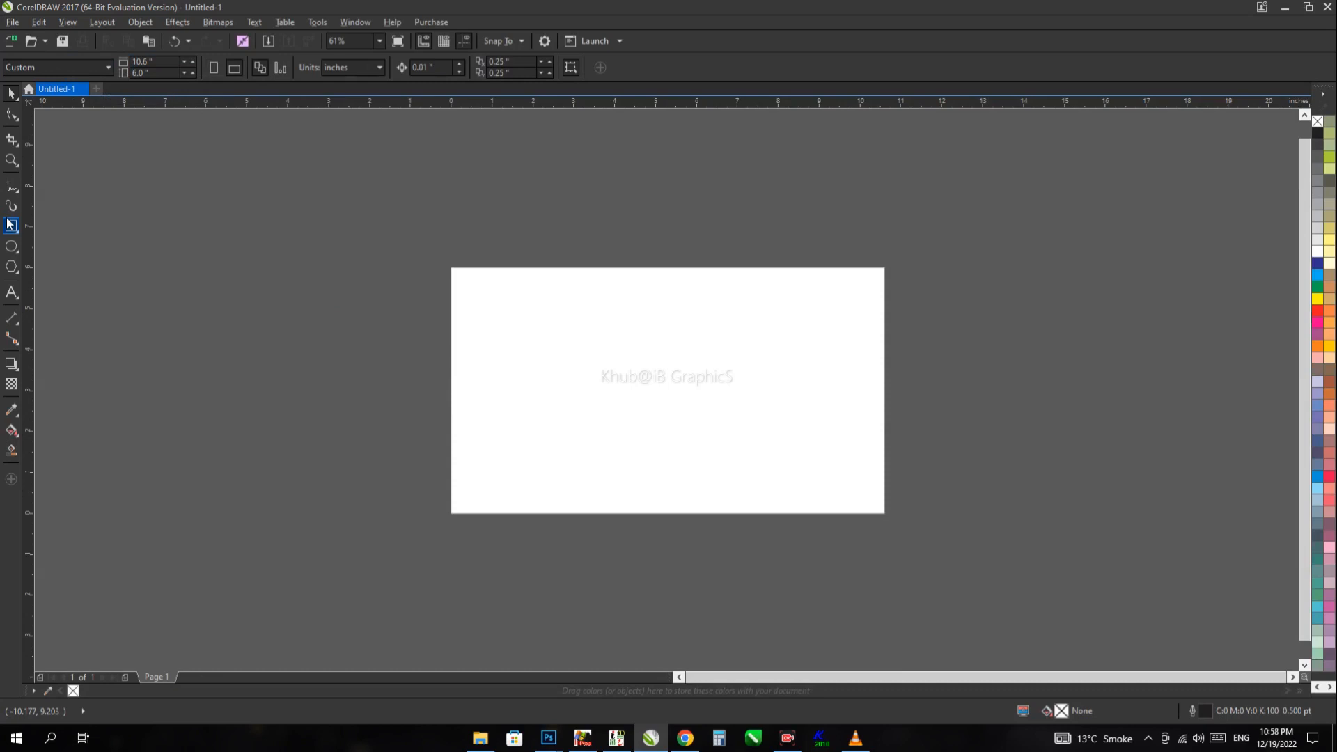
left_click(11, 225)
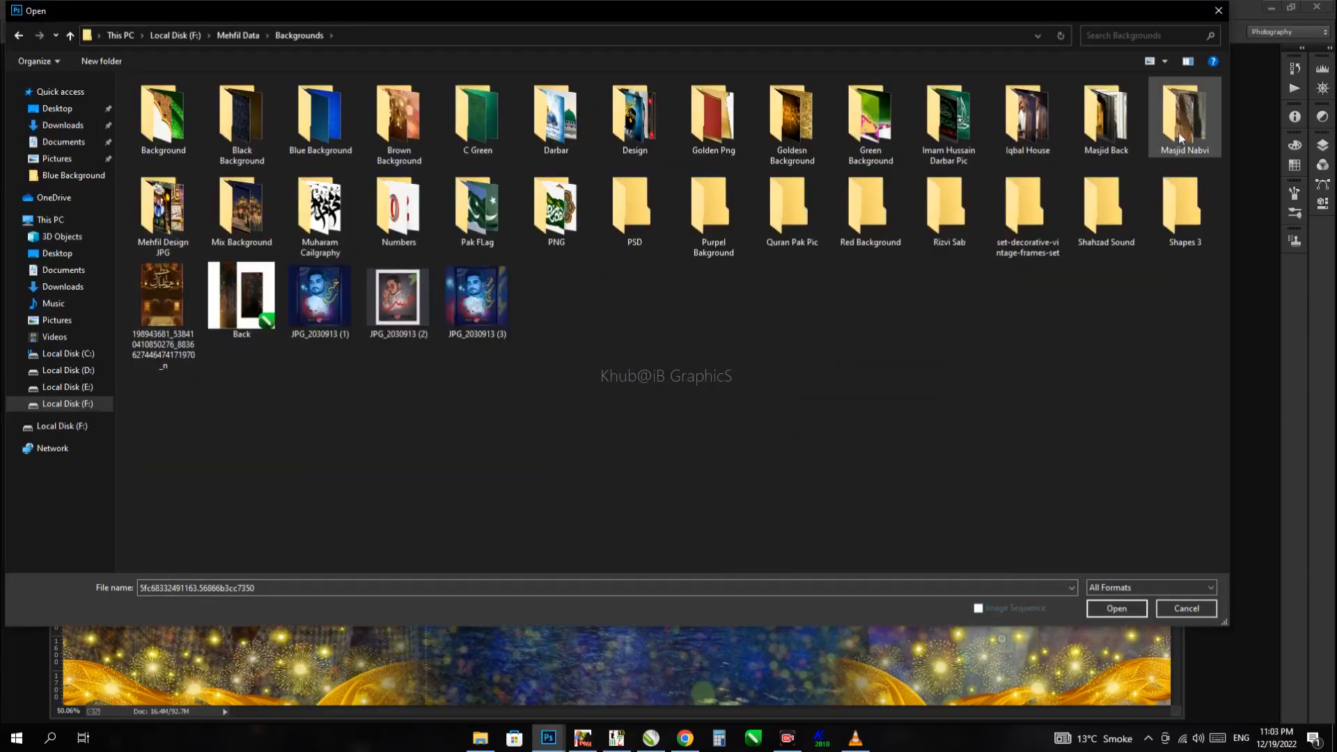
Step: In Photoshop, bring the Kaaba picture from the Masjid Nabvi folder into the poster and fade its edges behind the turbaned man
double_click(1182, 128)
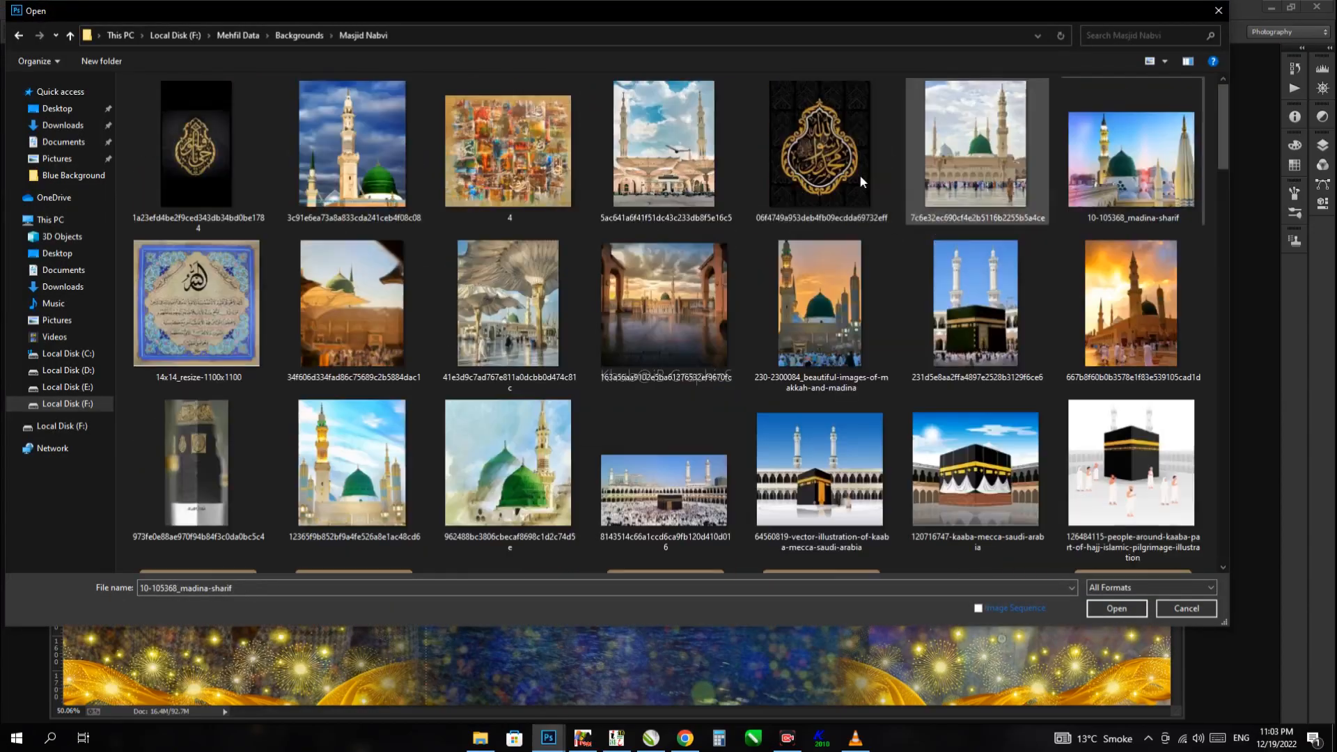
double_click(196, 463)
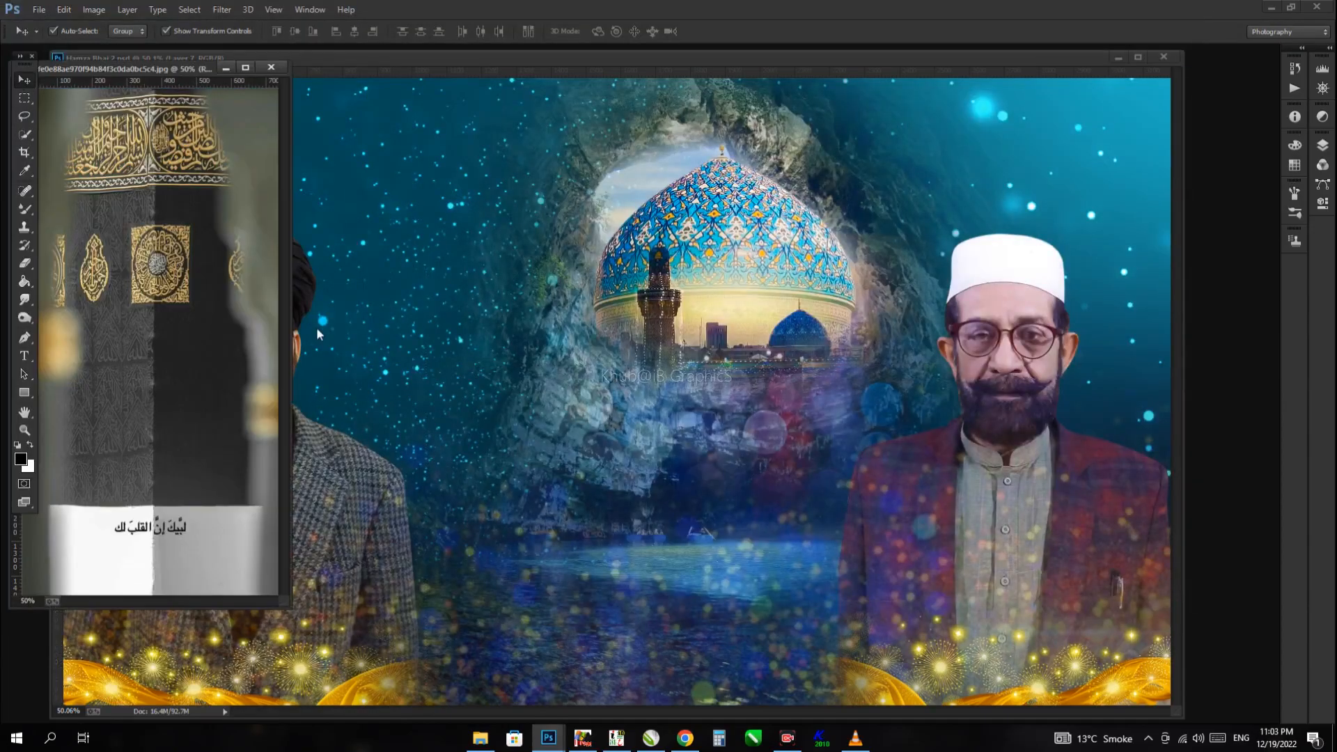
mouse_move(316, 327)
left_mouse_down()
mouse_move(516, 294)
mouse_move(97, 239)
left_mouse_up()
key("ctrl+minus")
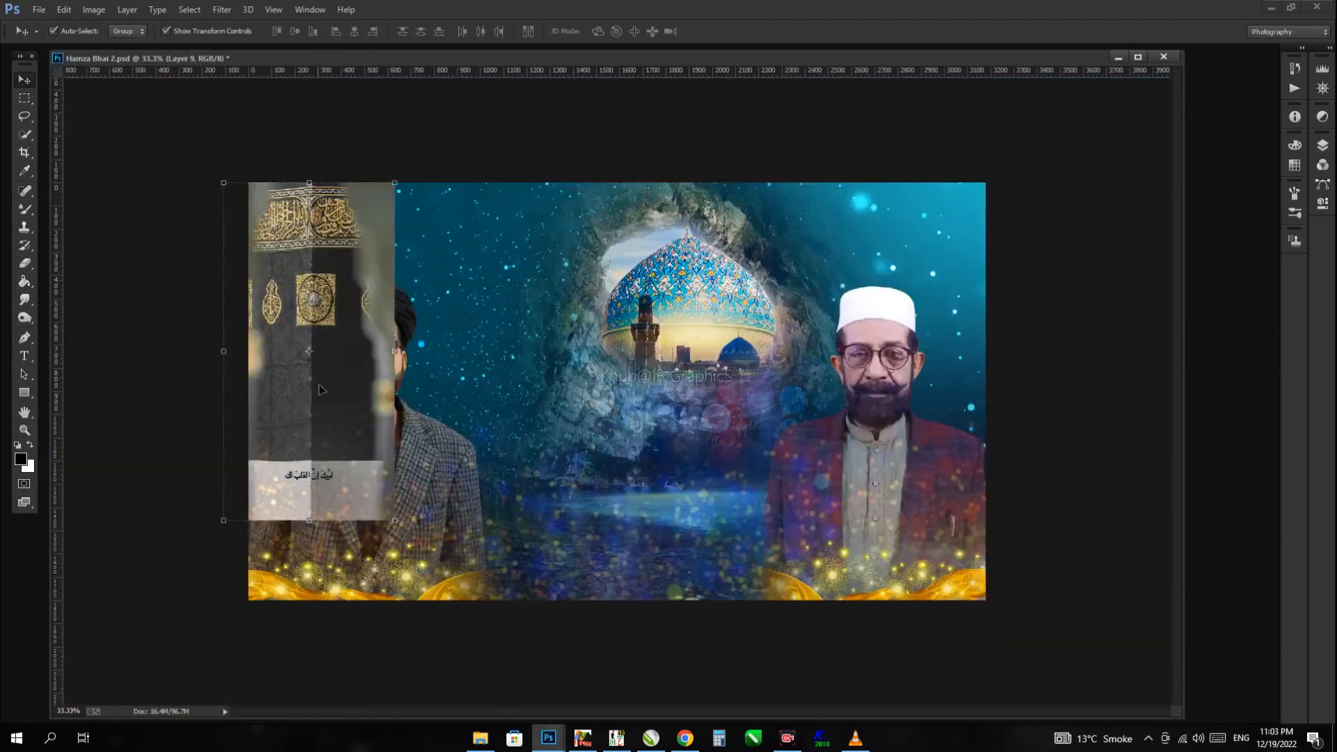
key("e")
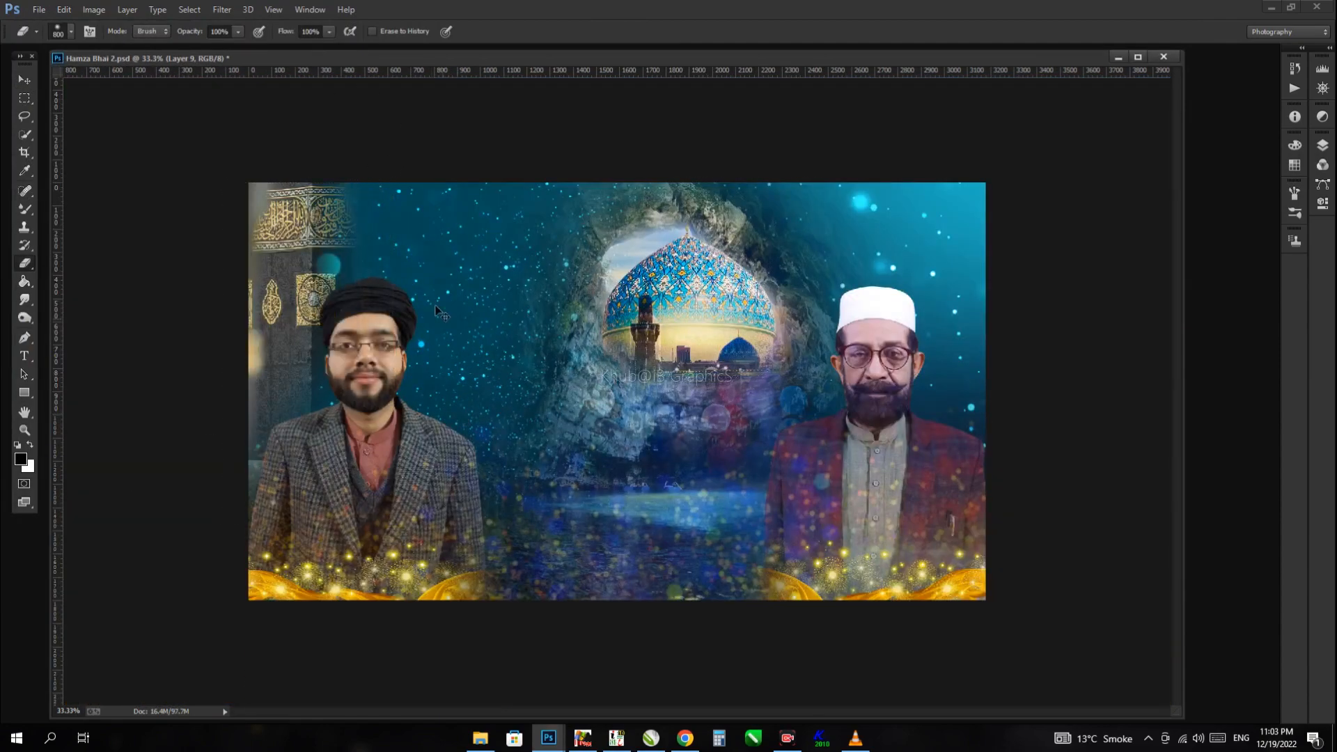
Step: Shift the Kaaba layer's hue to teal and lower its opacity to 35%
key("ctrl+u")
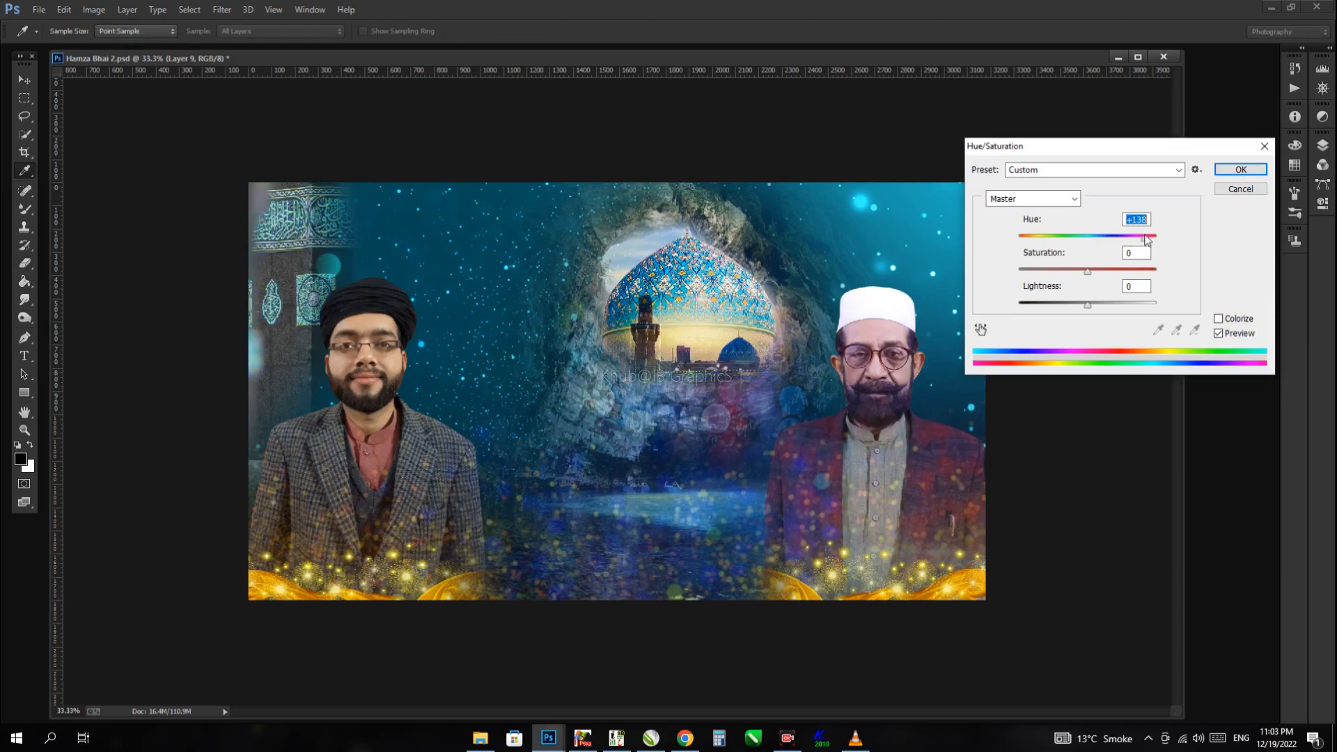
key("Return")
key("F7")
left_click_drag(1265, 170, 1219, 169)
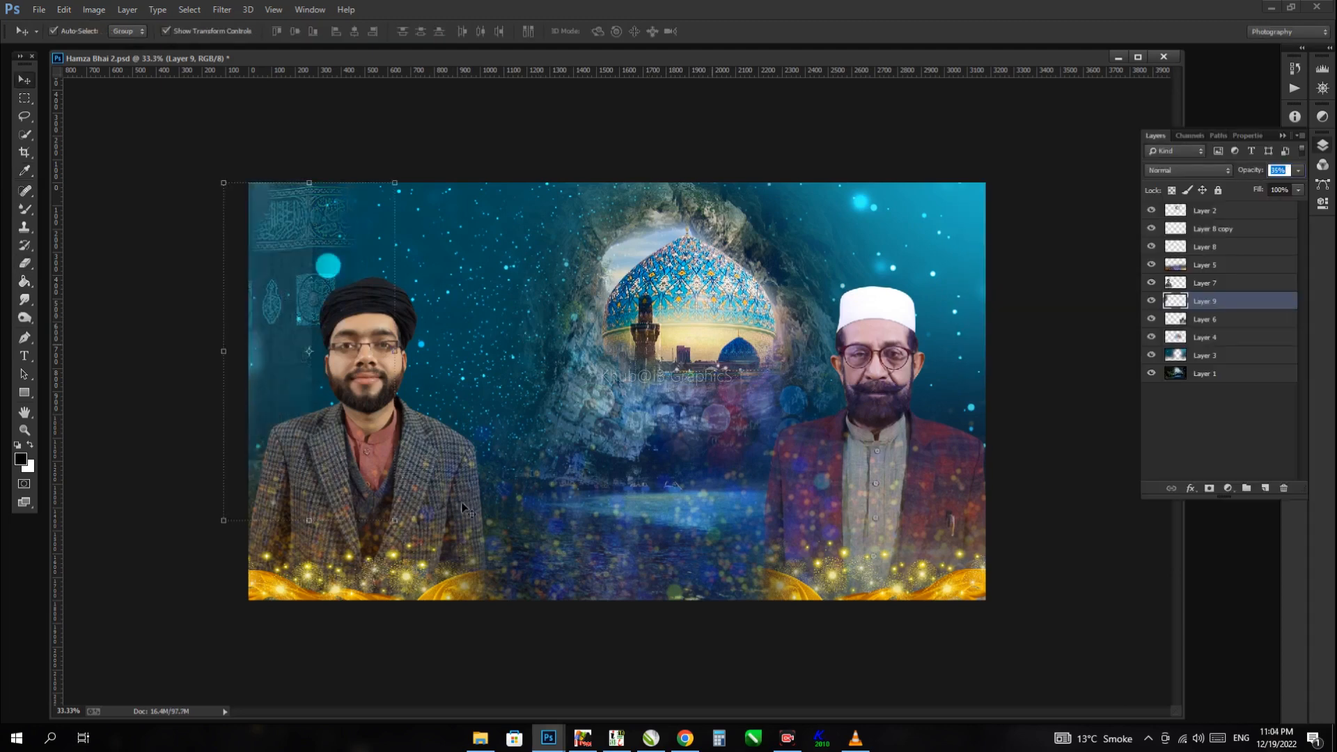
Step: Enlarge the Kaaba layer and reposition it behind the turbaned man so it extends past the canvas edges
left_click_drag(395, 521, 423, 577)
mouse_move(317, 223)
left_mouse_down()
mouse_move(308, 242)
mouse_move(328, 232)
left_mouse_up()
key("Return")
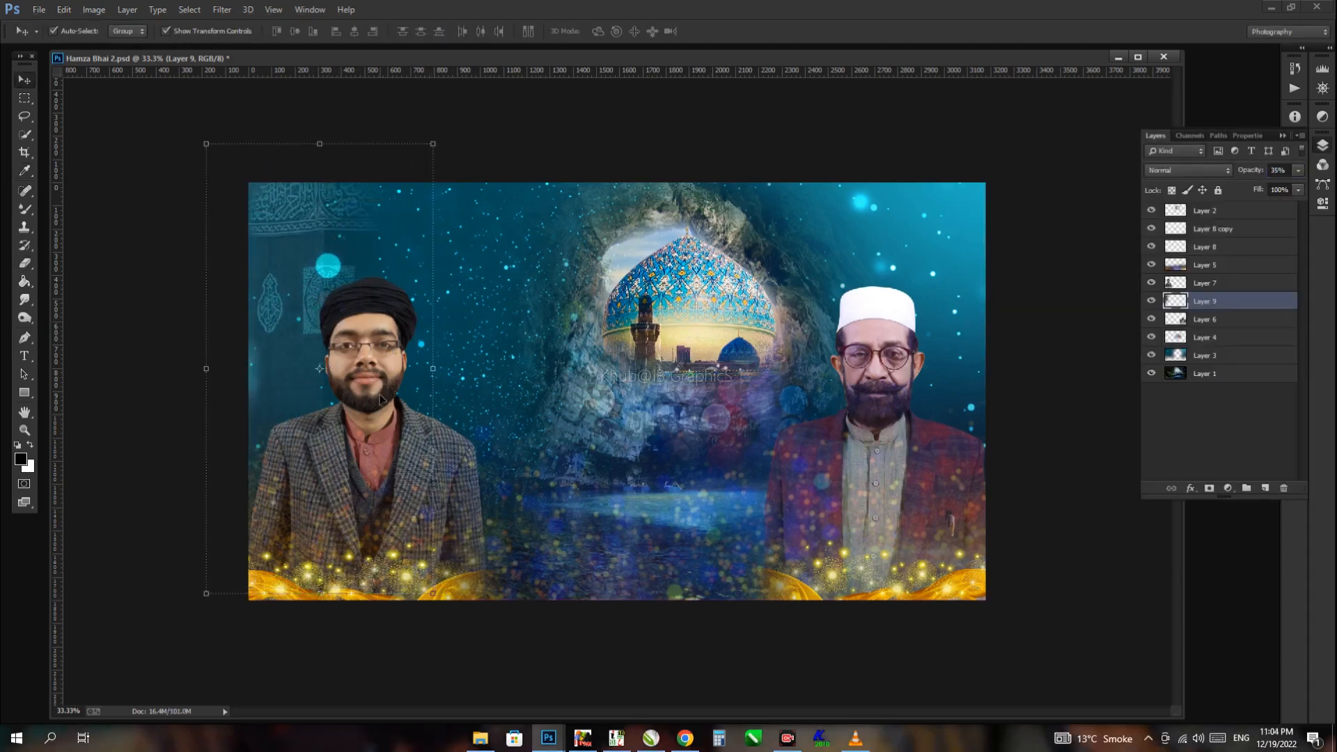
Step: Save the poster PSD, open the Save As dialog and switch to the blank CorelDRAW document
key("ctrl+plus")
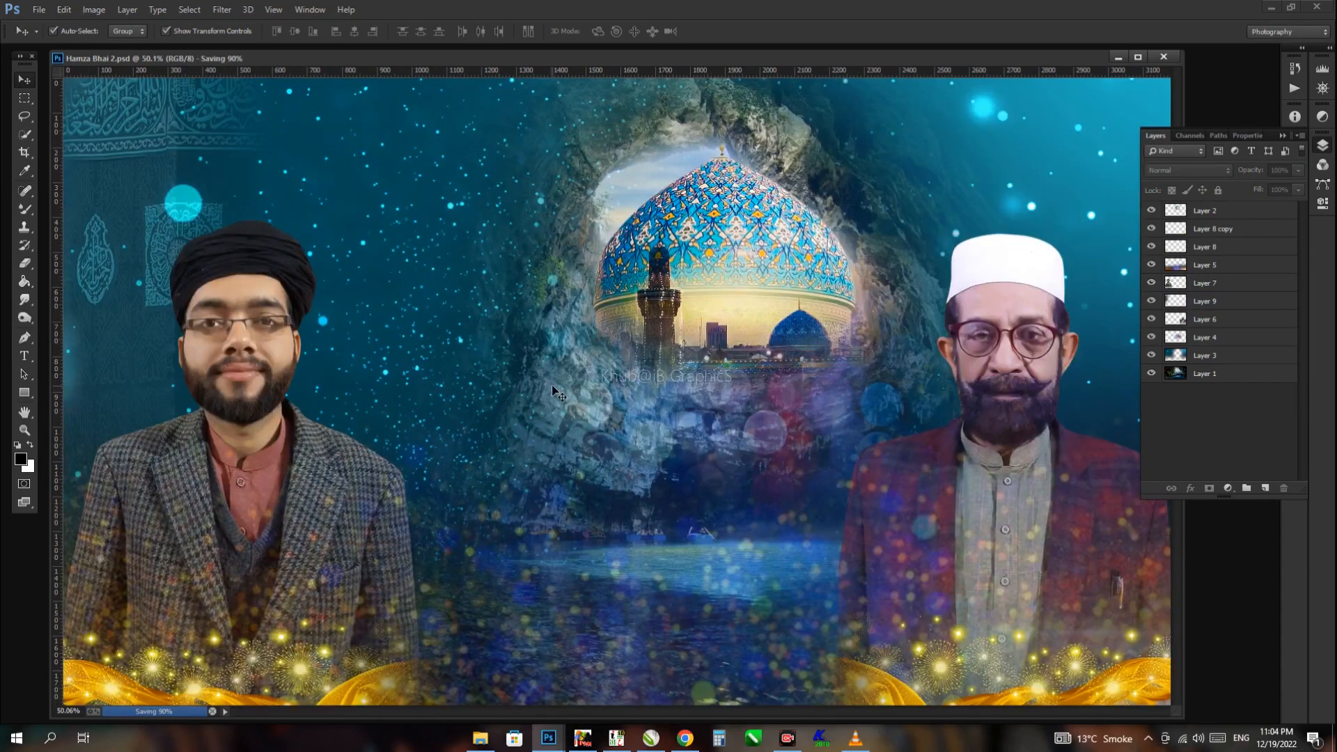
key("ctrl+shift+s")
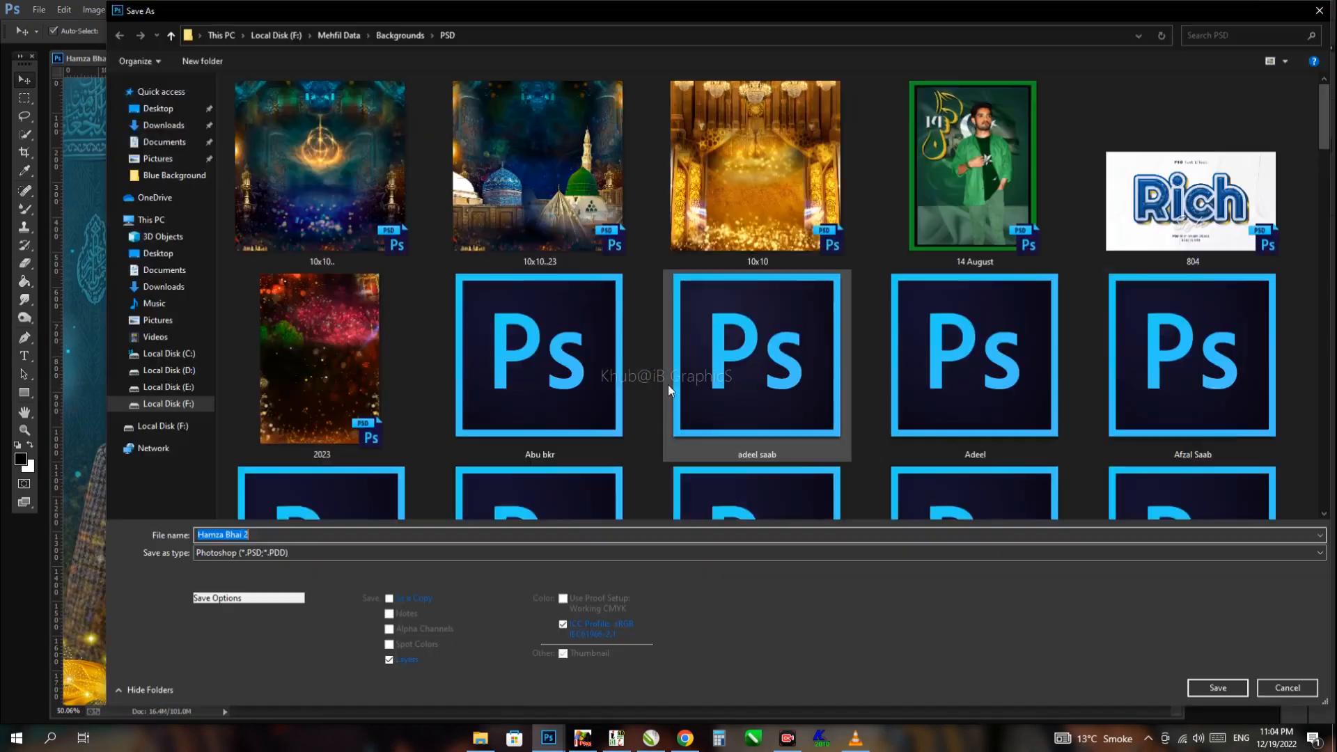
key("alt+Tab")
left_click(694, 228)
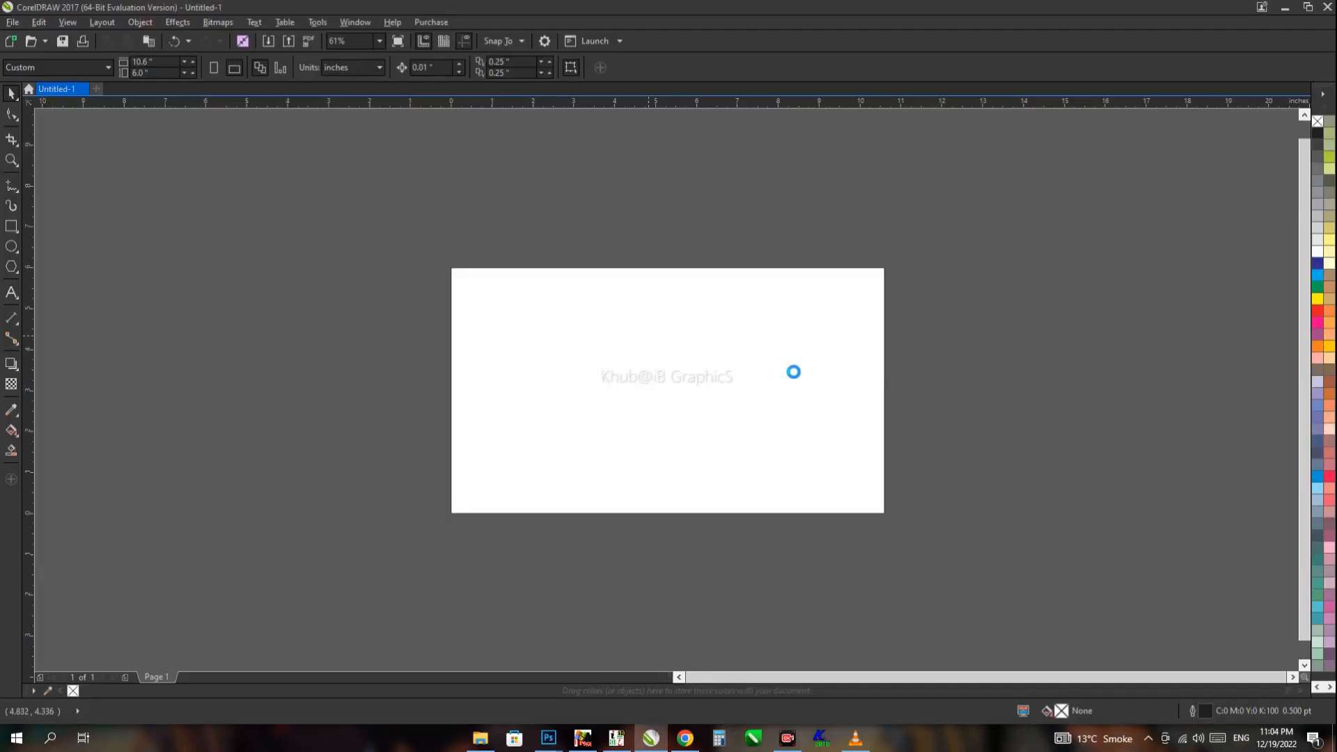
Step: Bring the layered poster composite into the document and PowerClip it into a page-sized rectangle, centred on the page
key("ctrl+v")
double_click(10, 232)
left_click_drag(583, 413, 135, 437)
left_click_drag(499, 475, 640, 412)
key("Delete")
left_click(354, 399)
key("p")
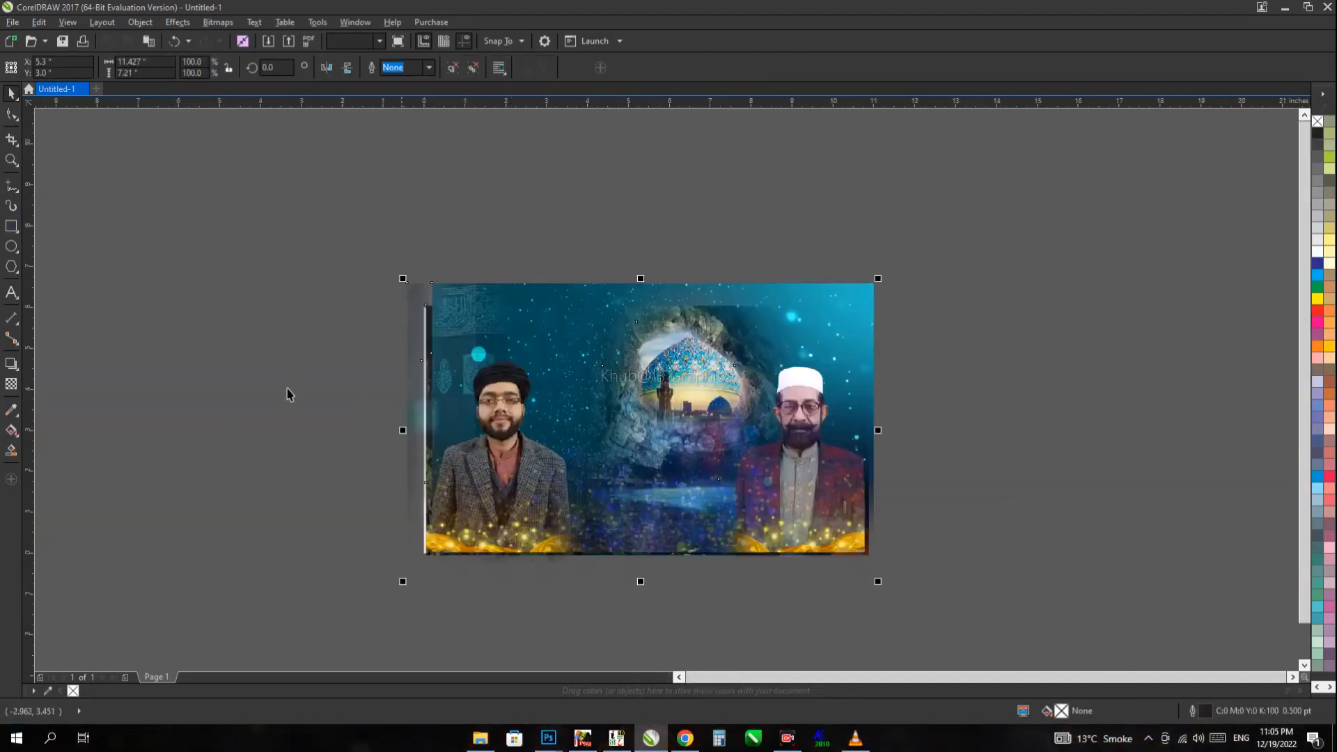
Step: Align the clipped composite with the edges of the page-sized frame and remove the frame's outline
scroll(634, 366, "up", 1)
mouse_move(646, 347)
left_mouse_down()
mouse_move(631, 368)
mouse_move(645, 361)
left_mouse_up()
scroll(631, 367, "down", 1)
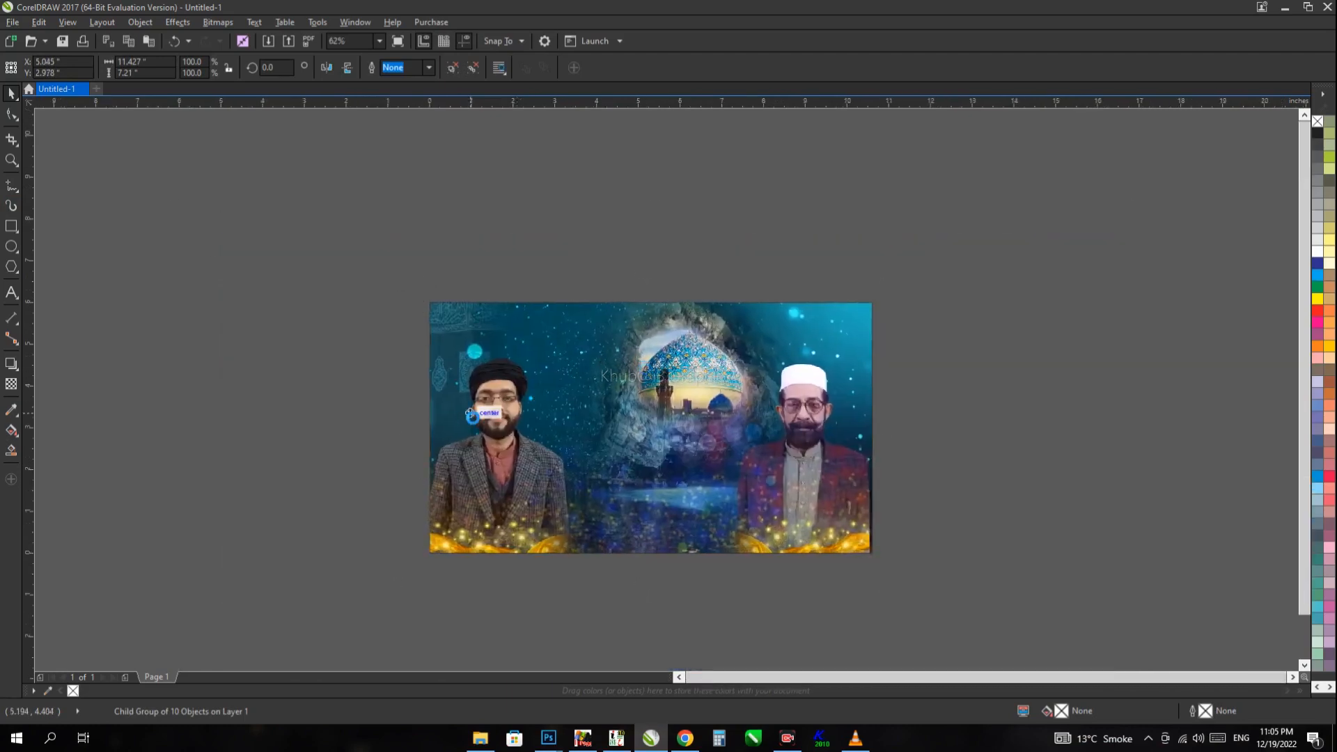
scroll(895, 505, "up", 2)
left_click_drag(781, 618, 788, 618)
left_click(574, 474)
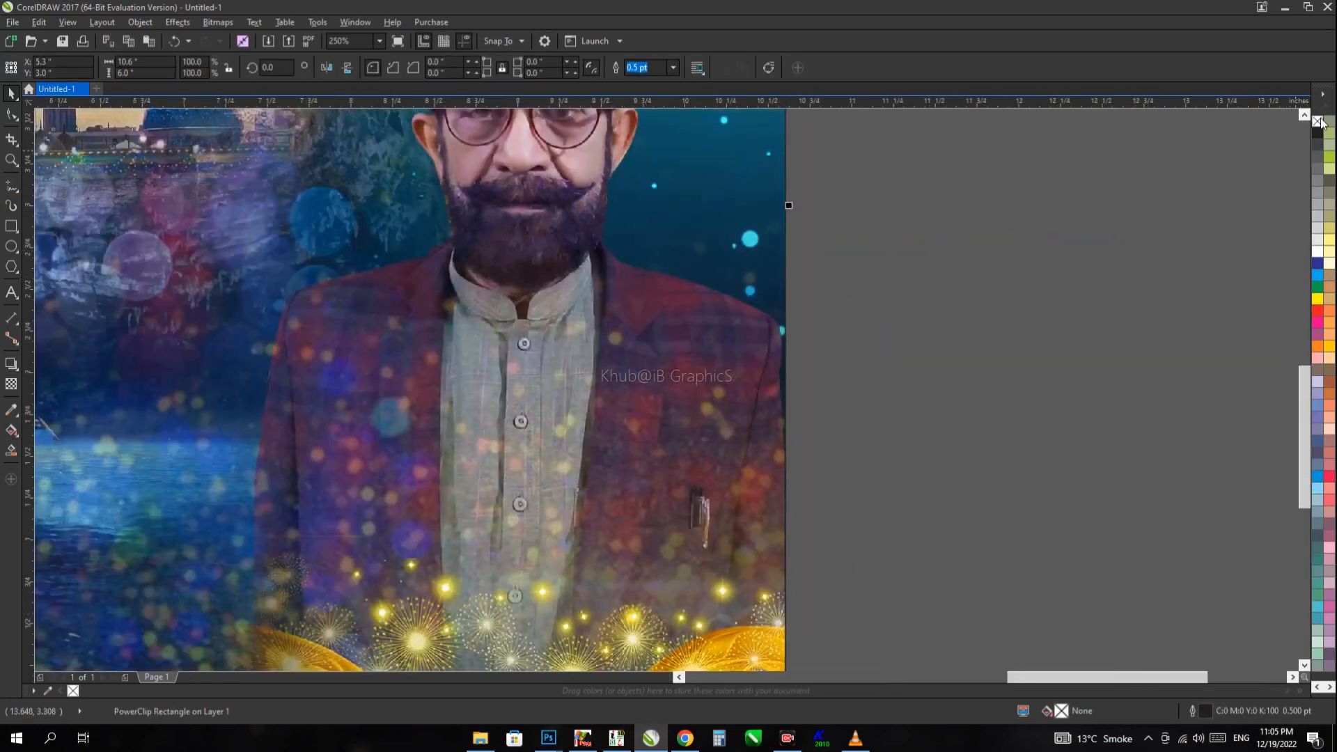
left_click(1099, 233)
Step: Set the two-line Urdu heading "منقبت بحضور غوث اعظم دستگیر" above the poster in the GEEastUrdu font
scroll(1112, 319, "down", 1)
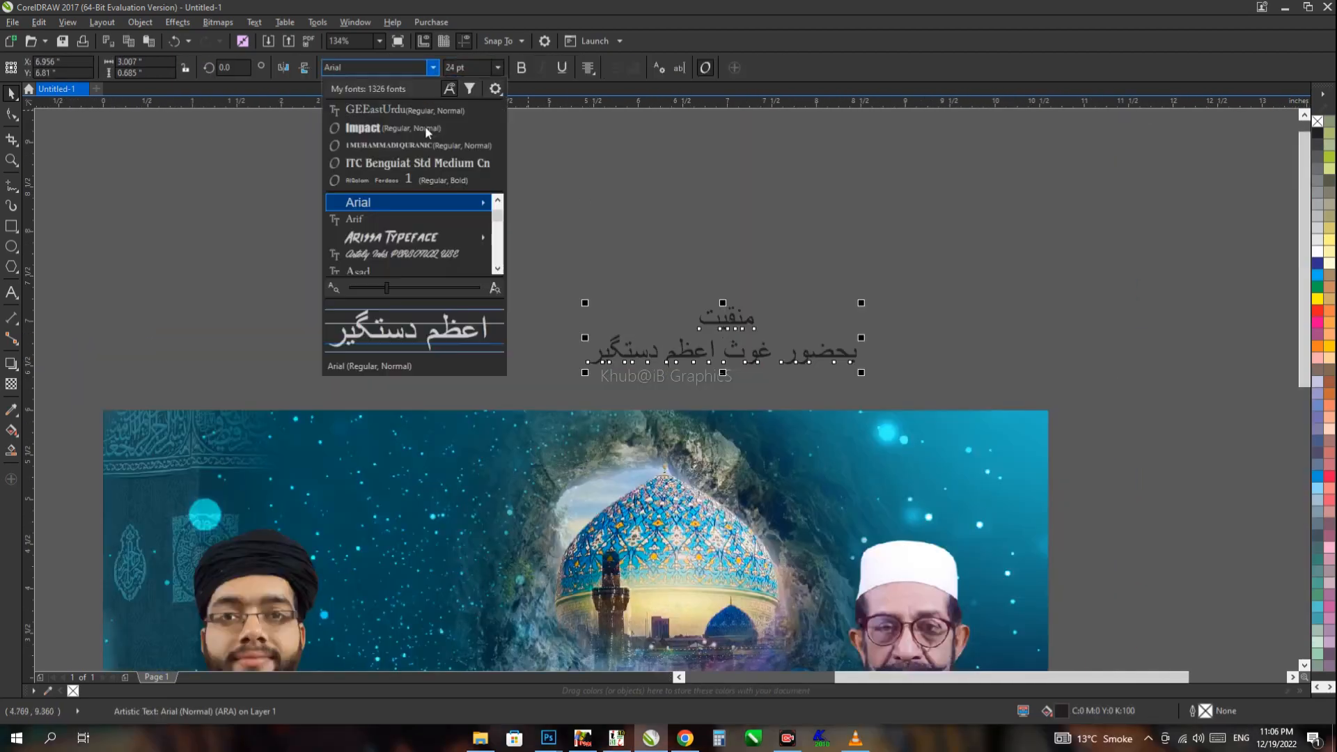
left_click(404, 110)
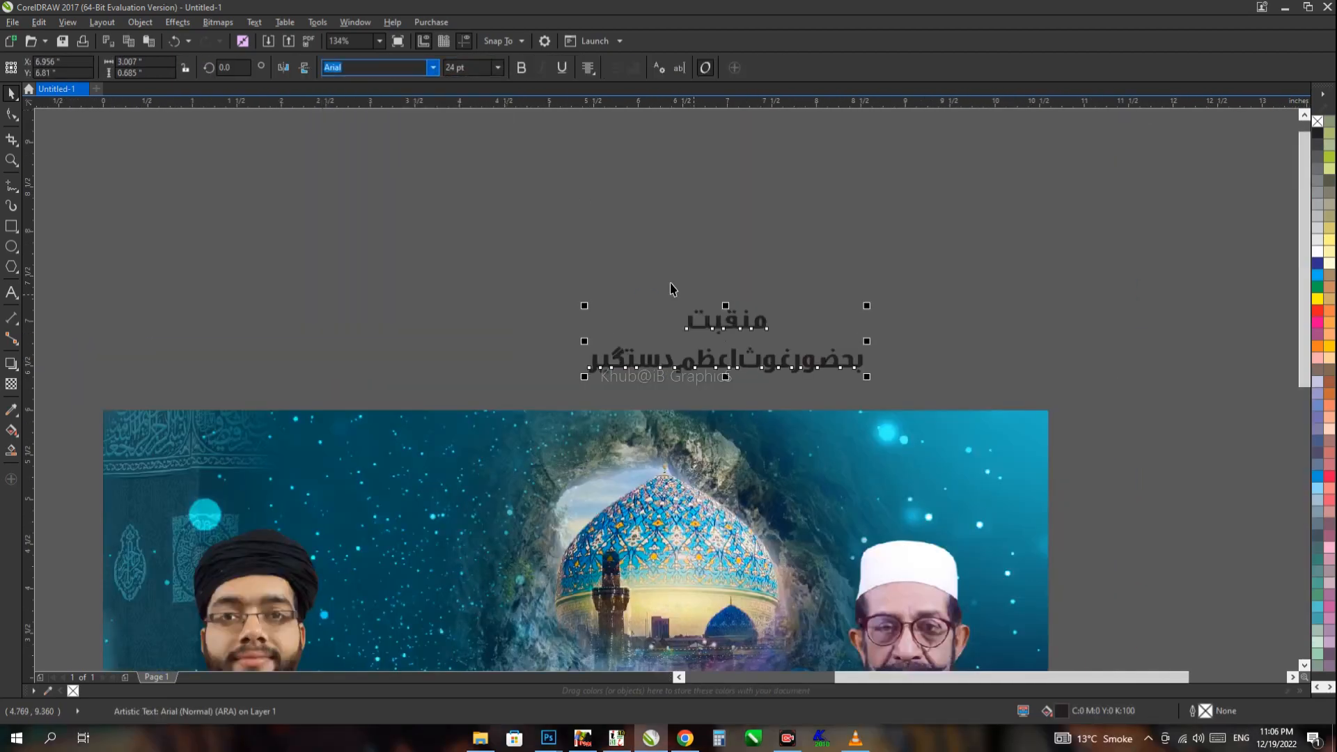
Step: Paste the غوث اعظم calligraphy into the empty area above the poster, beside the Urdu heading
scroll(813, 356, "up", 3)
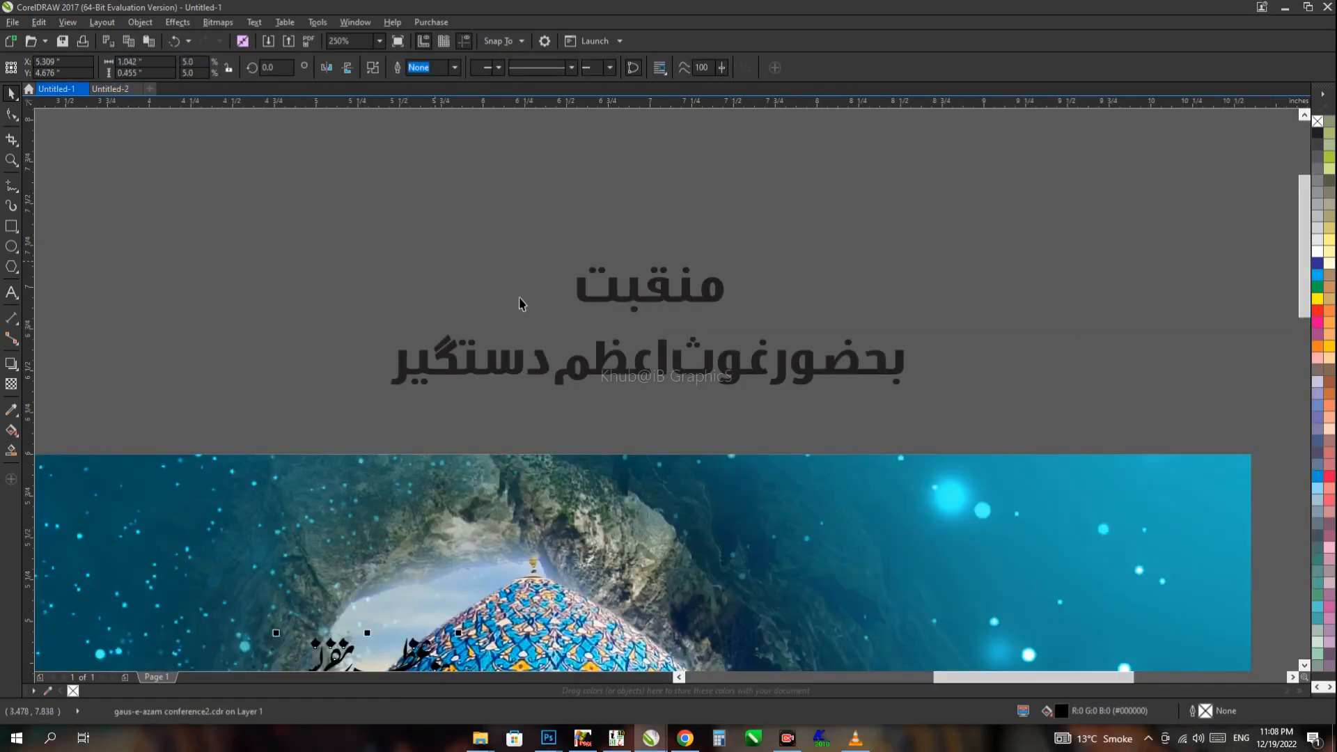
key("ctrl+v")
scroll(697, 299, "up", 7)
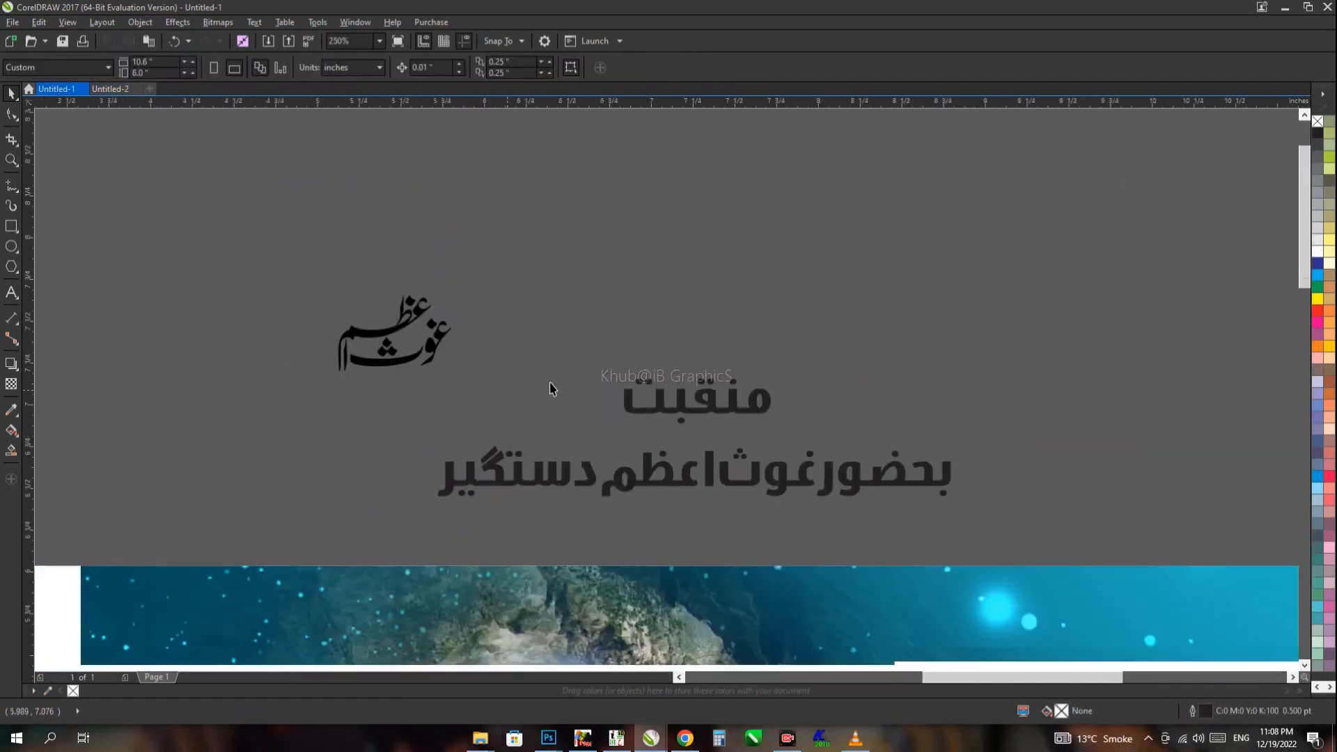
Step: Switch to InPage, set the word دستگیر in the A4 Asghar font and bring it into the CorelDRAW document
key("alt+Tab")
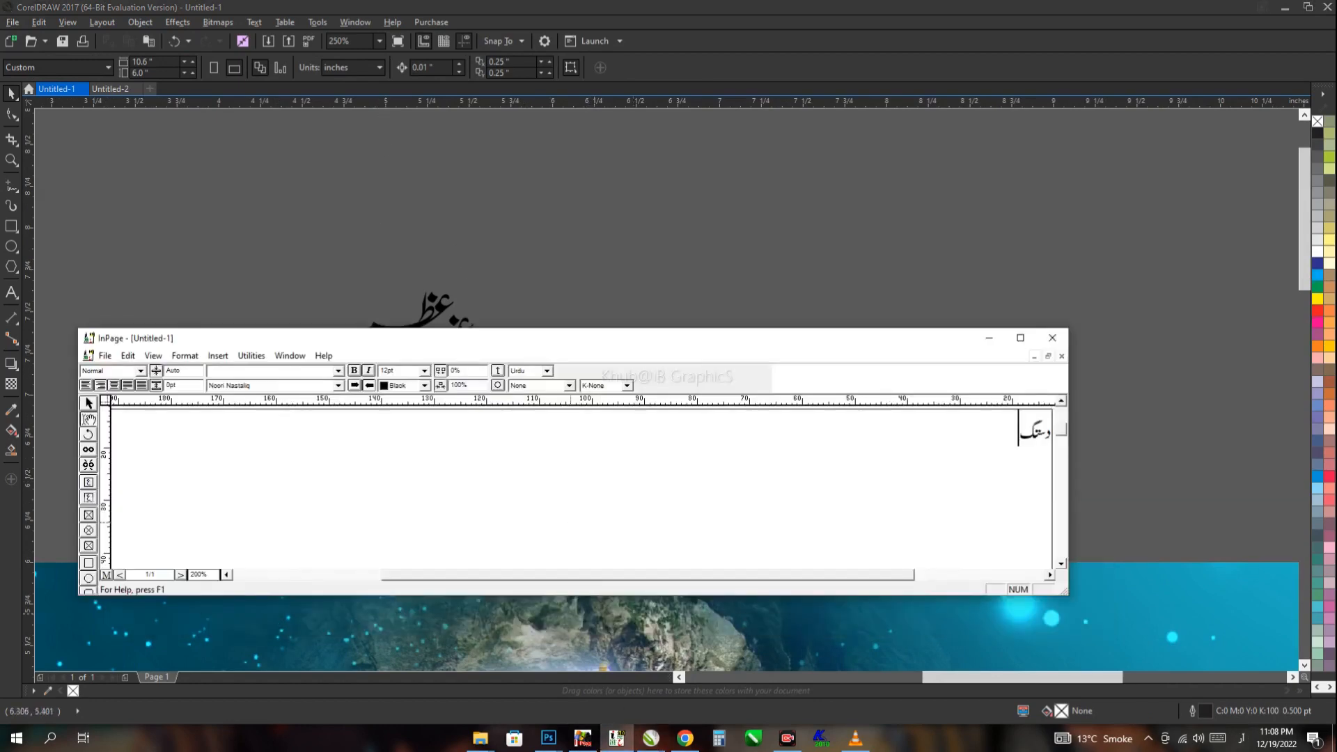
left_click(252, 386)
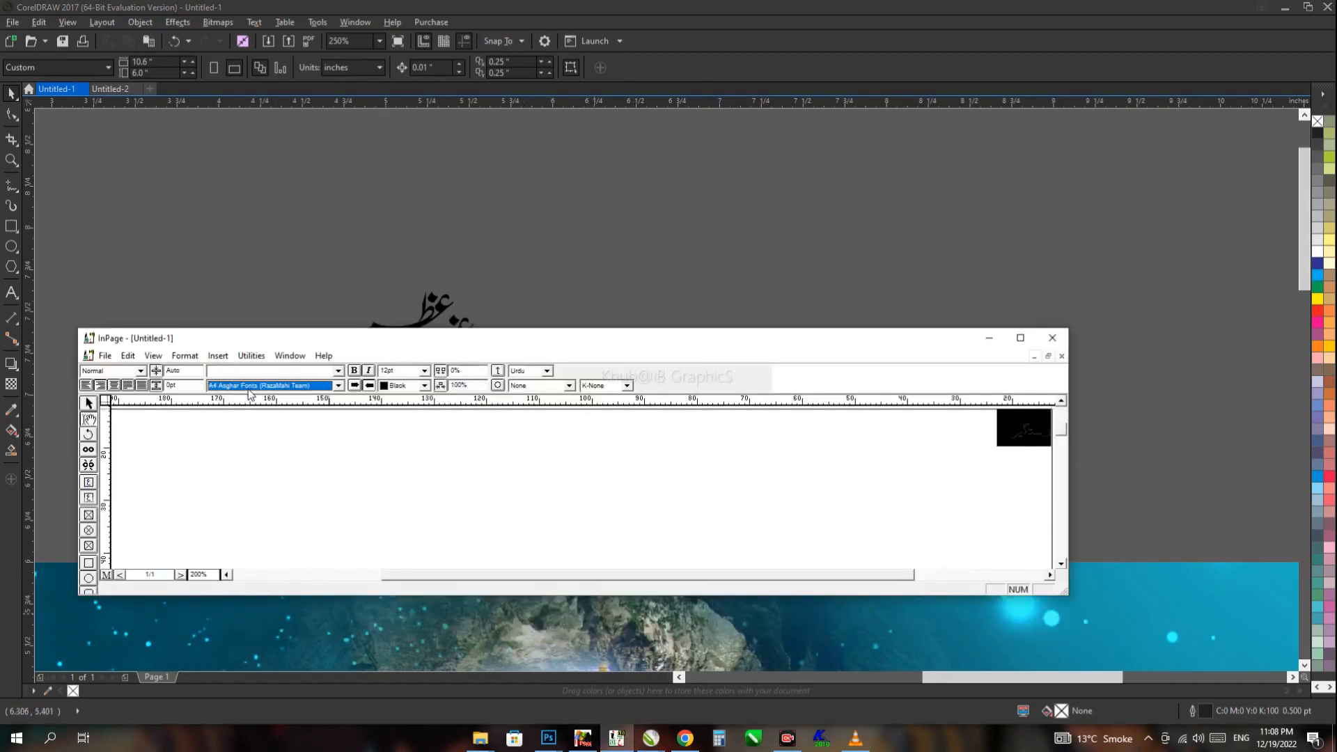
left_click(104, 356)
left_click(552, 462)
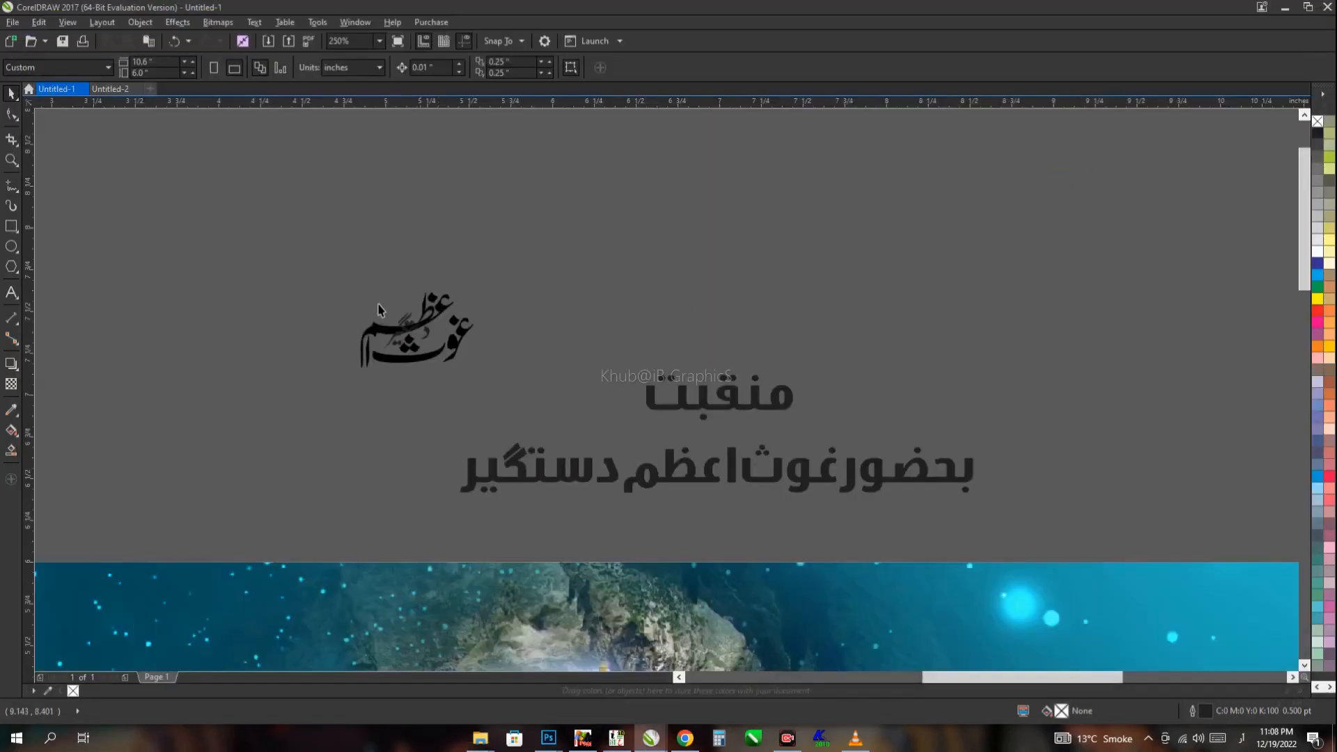
Step: Move the word دستگیر to the left of the غوث اعظم calligraphy and enlarge it to about 228%
scroll(391, 336, "up", 2)
left_click_drag(457, 319, 415, 406)
scroll(496, 410, "up", 1)
left_click(502, 380, "ctrl")
left_click_drag(502, 380, 427, 394)
scroll(421, 402, "down", 1)
left_click(421, 412)
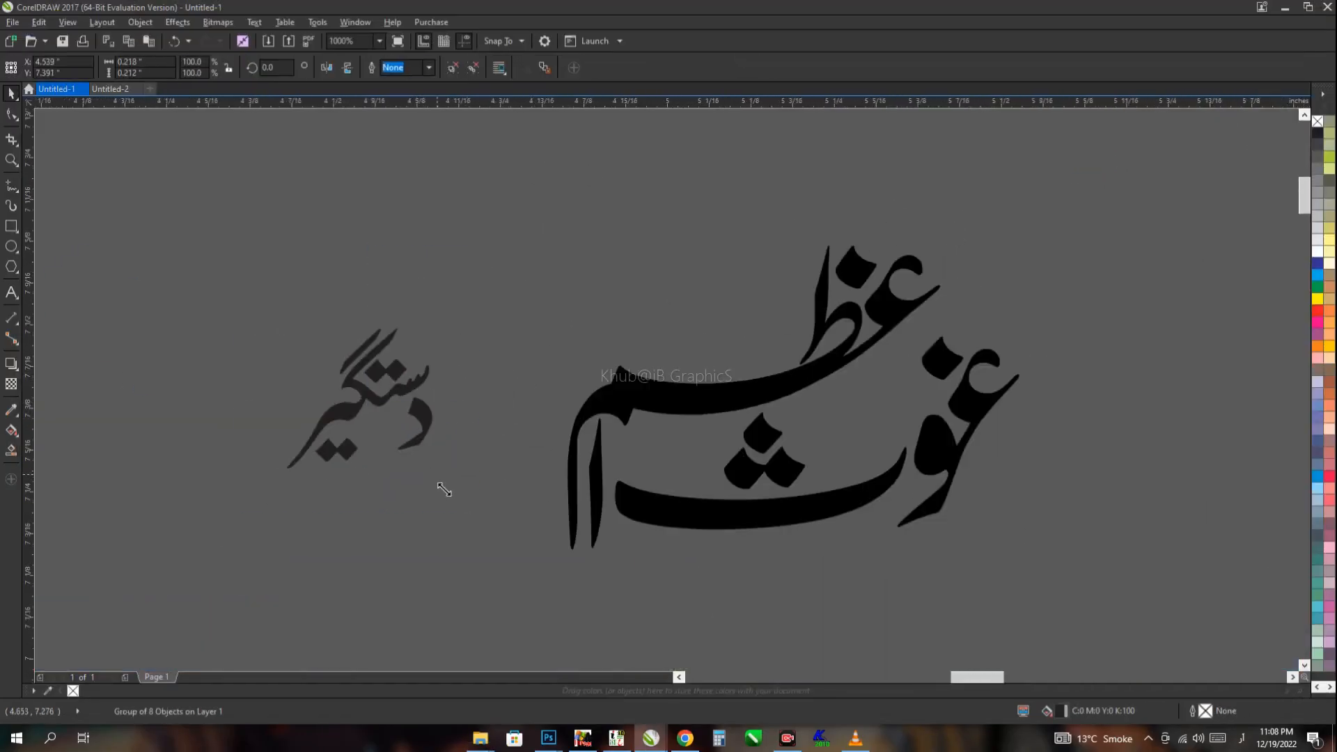
left_click_drag(443, 490, 513, 588)
scroll(477, 500, "down", 2)
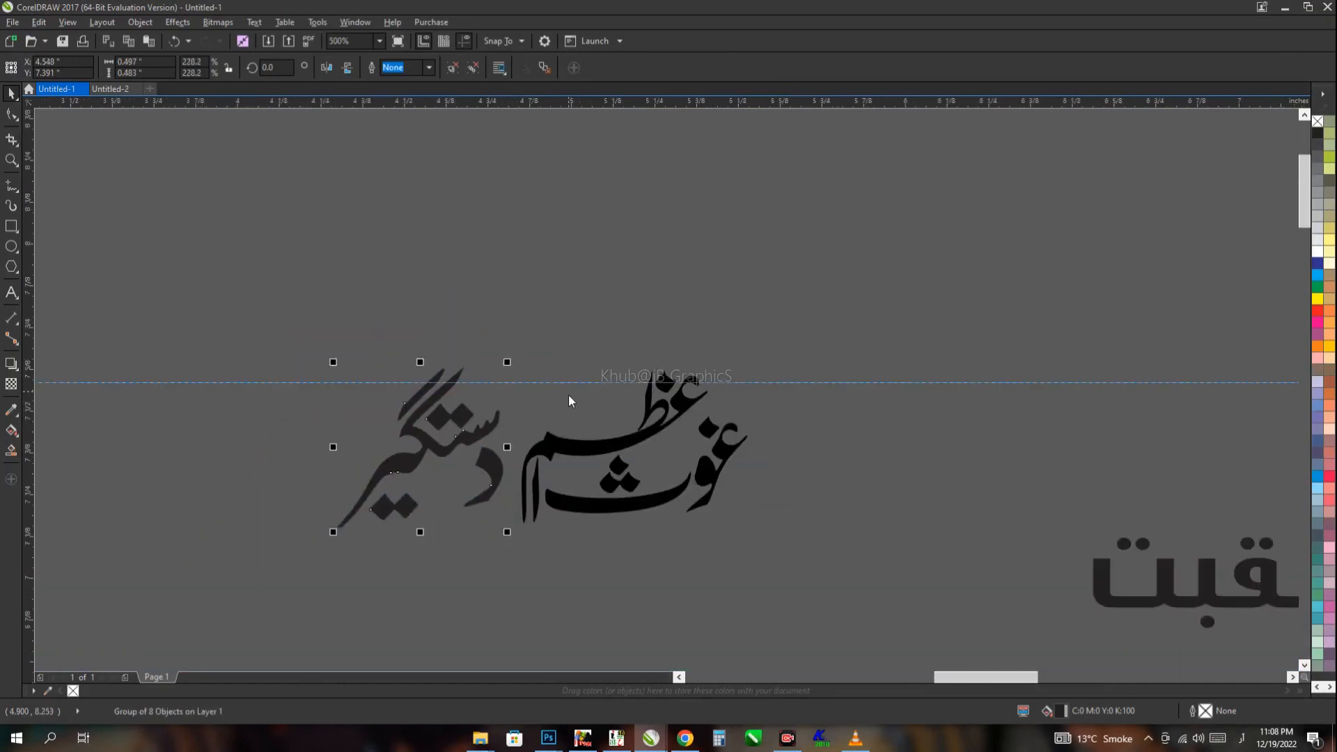
Step: Place horizontal guides at the top and bottom of غوث اعظم and scale دستگیر to fit between them
left_click_drag(569, 401, 567, 371)
left_click_drag(561, 102, 555, 523)
scroll(456, 432, "up", 1)
left_click(457, 433)
left_click_drag(554, 299, 549, 303)
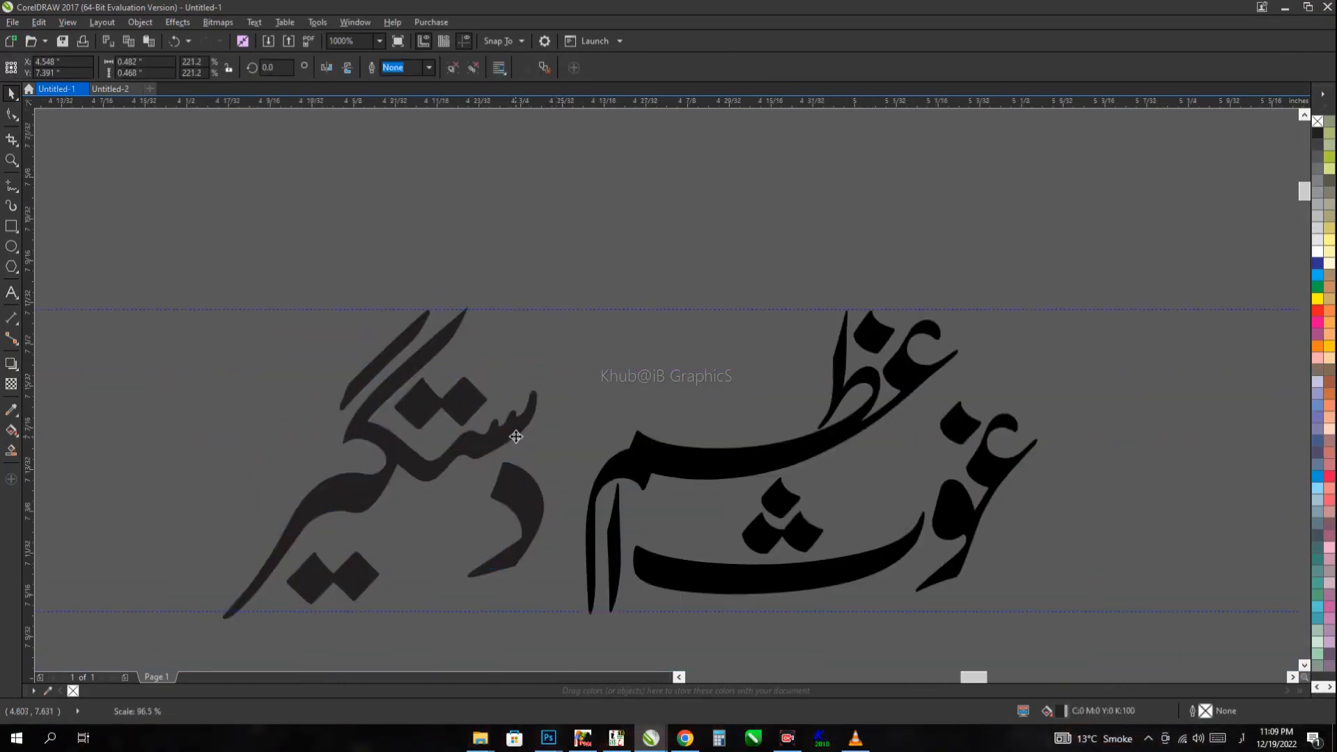
scroll(516, 437, "up", 1)
scroll(588, 438, "down", 3)
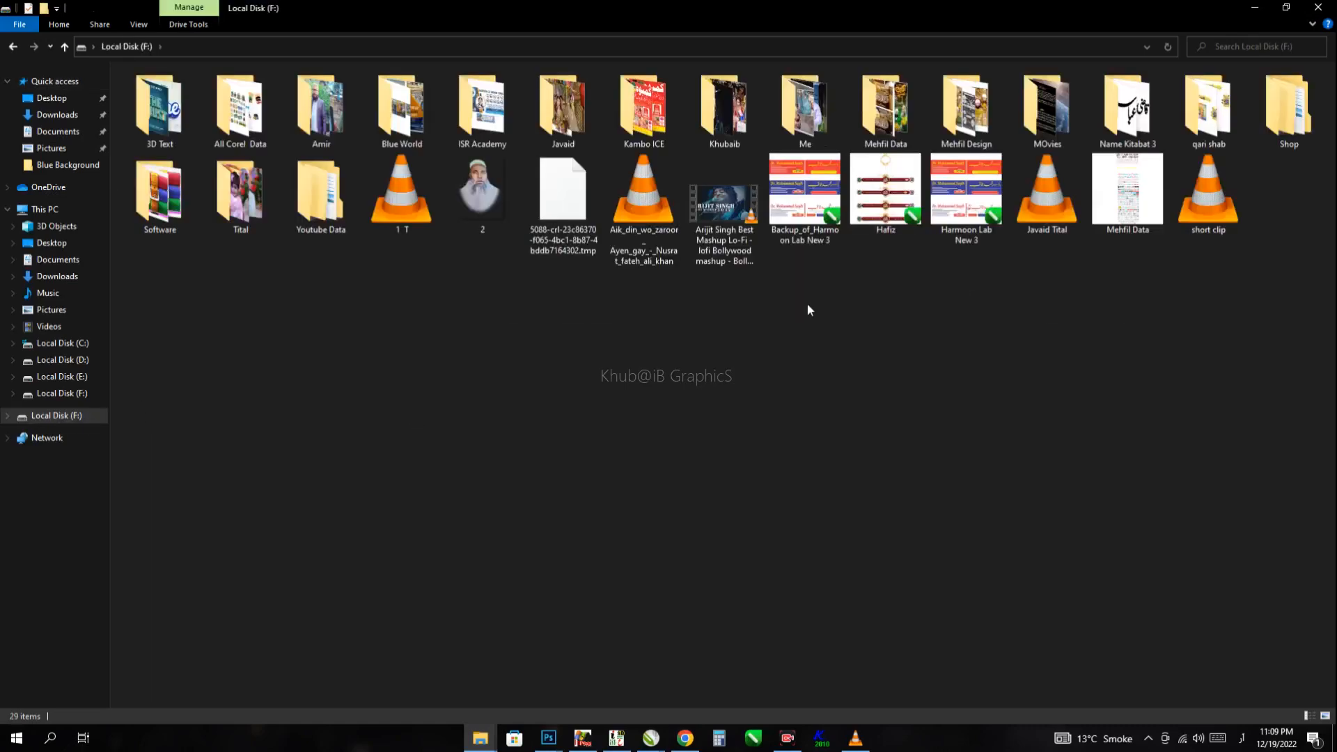
Step: Open the Mehfil Data file from drive F:, copy its رحمۃ اللہ علیہ calligraphy and place it above the م of اعظم in Untitled-1
double_click(1128, 188)
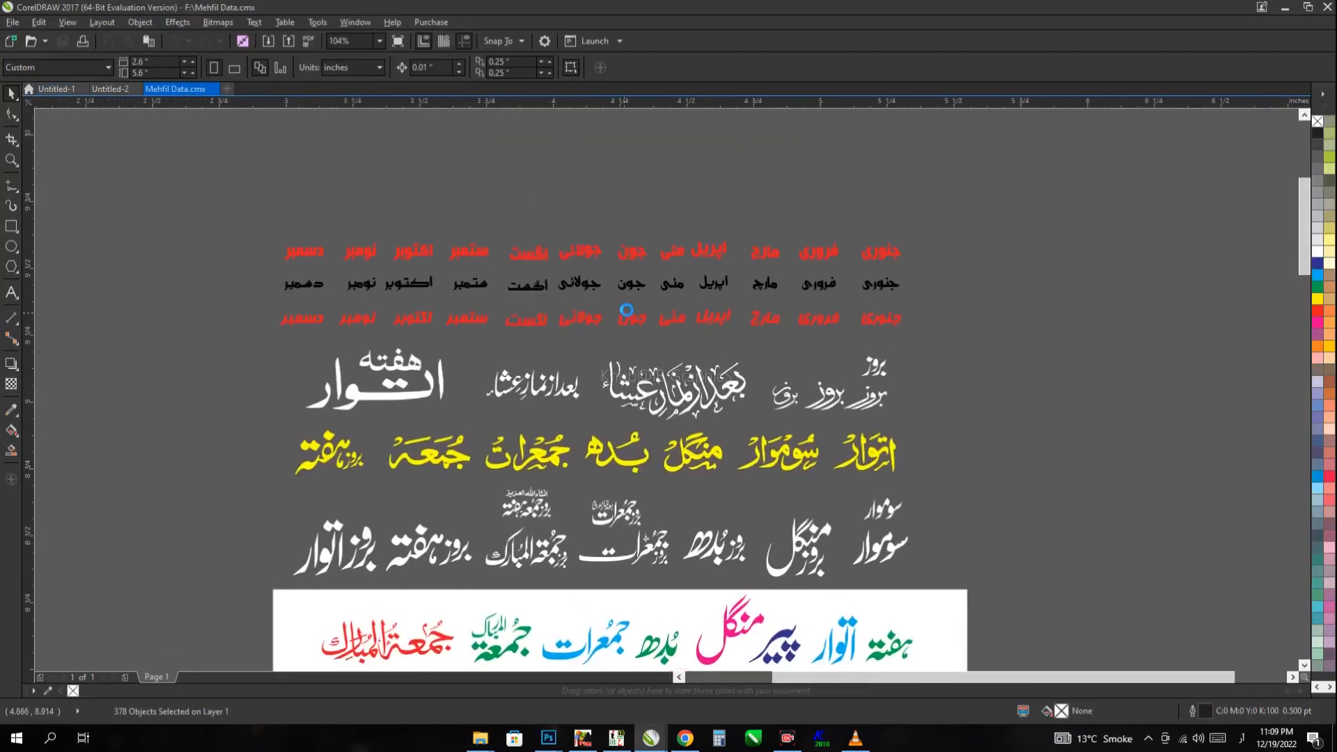
scroll(568, 390, "down", 1)
left_click_drag(578, 599, 526, 141)
left_click_drag(543, 483, 561, 218)
scroll(551, 477, "up", 2)
left_click(758, 500)
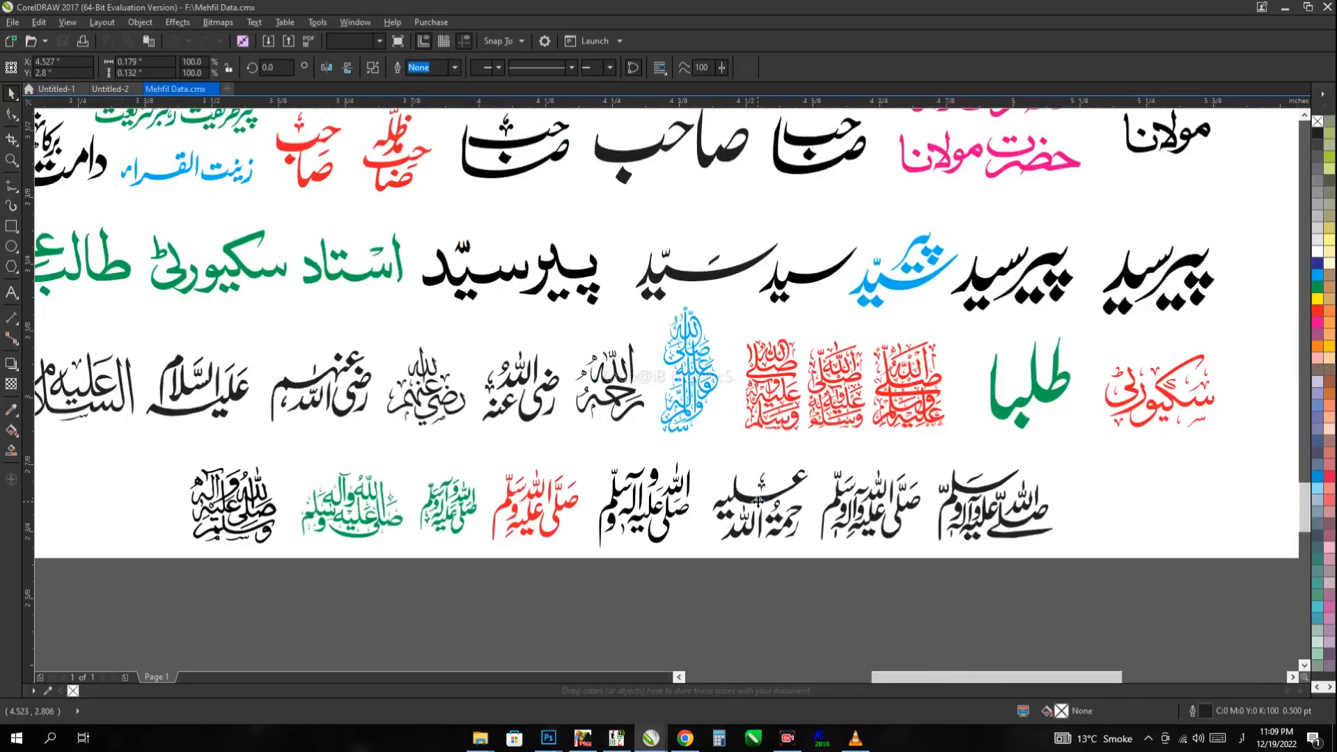
key("ctrl+c")
key("ctrl+Tab")
key("ctrl+v")
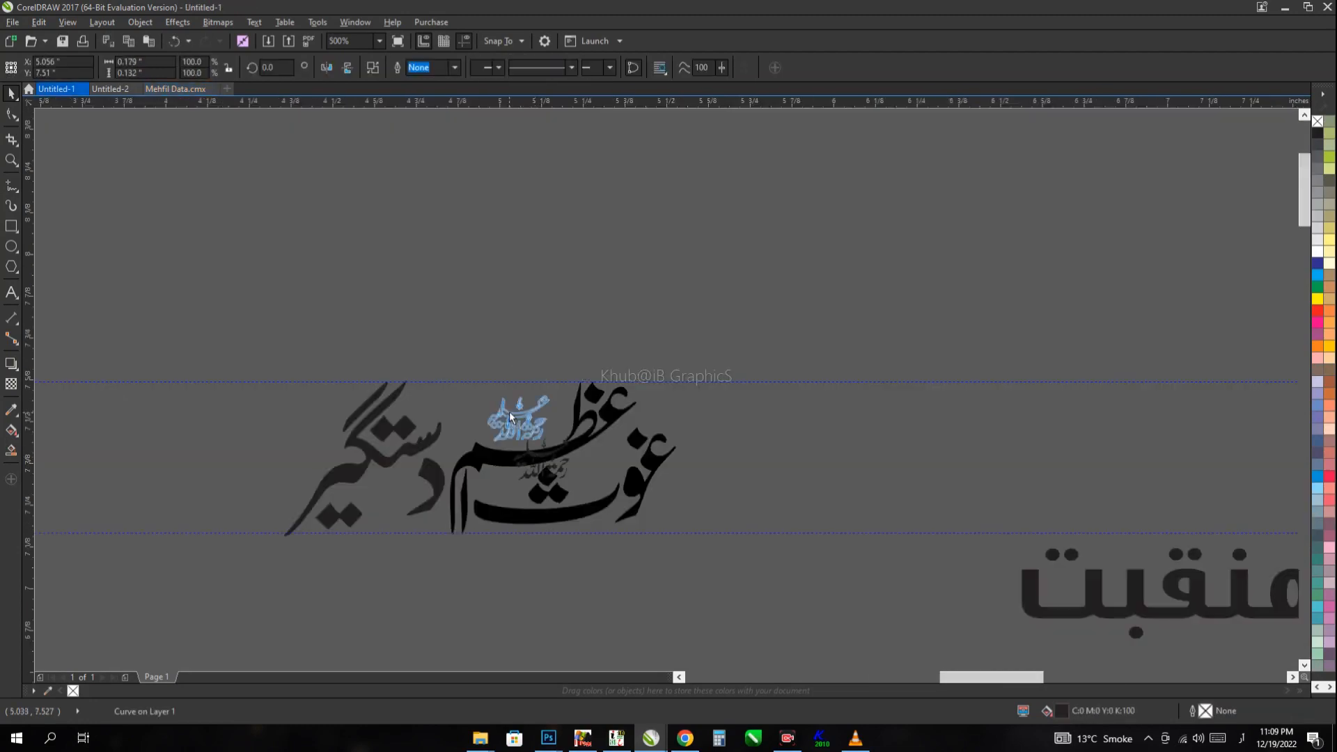
scroll(545, 387, "up", 3)
Step: Copy the red wavy accent from the سکیورٹی lettering, enlarge it to about 333% and place copies below and to the upper right of دستگیر
key("ctrl+Tab")
scroll(684, 394, "up", 3)
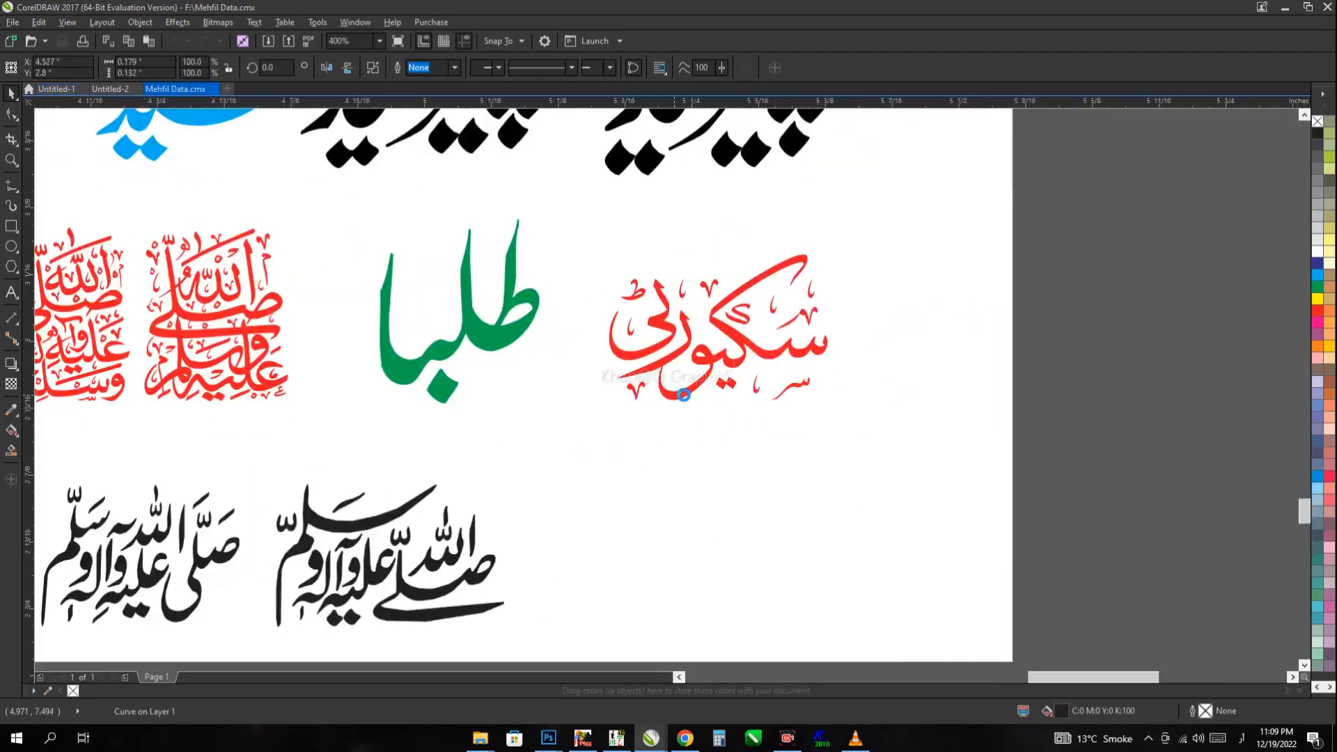
key("ctrl+v")
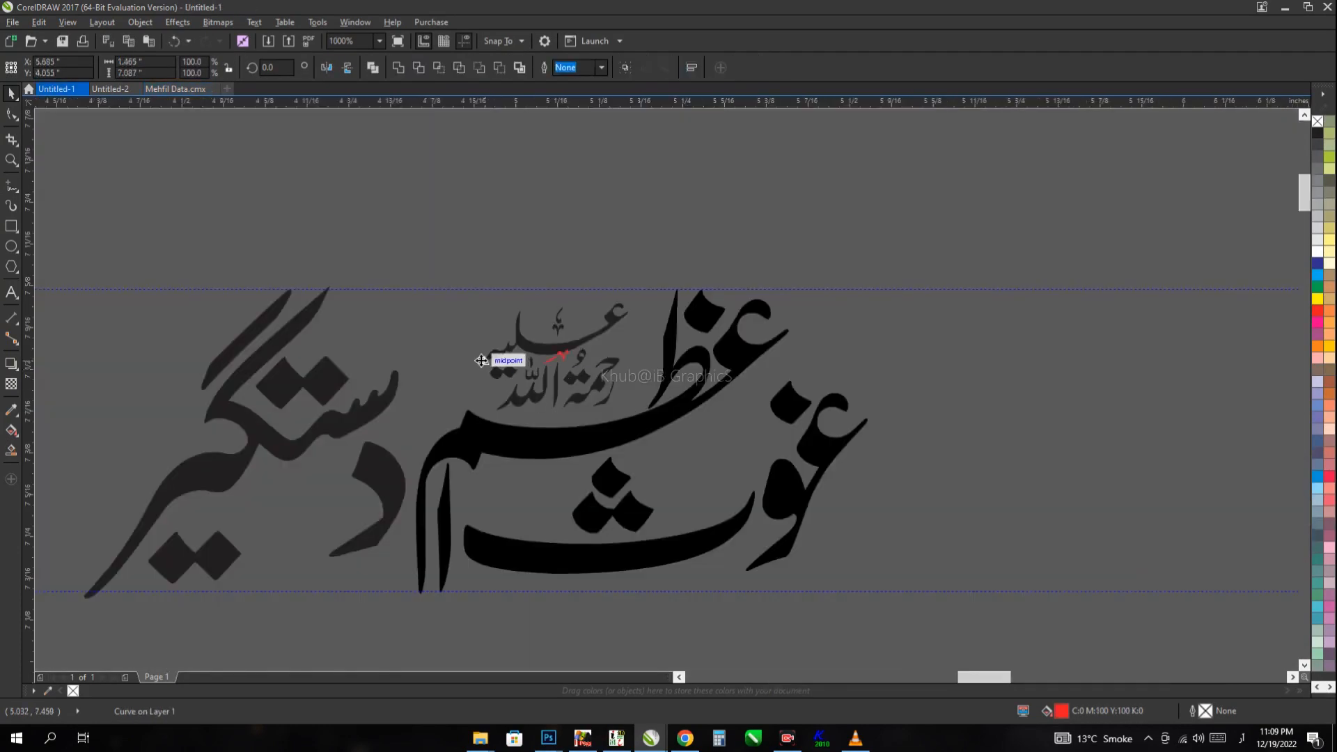
left_click(559, 354)
left_click_drag(570, 354, 341, 509)
scroll(305, 537, "up", 1)
scroll(308, 521, "down", 2)
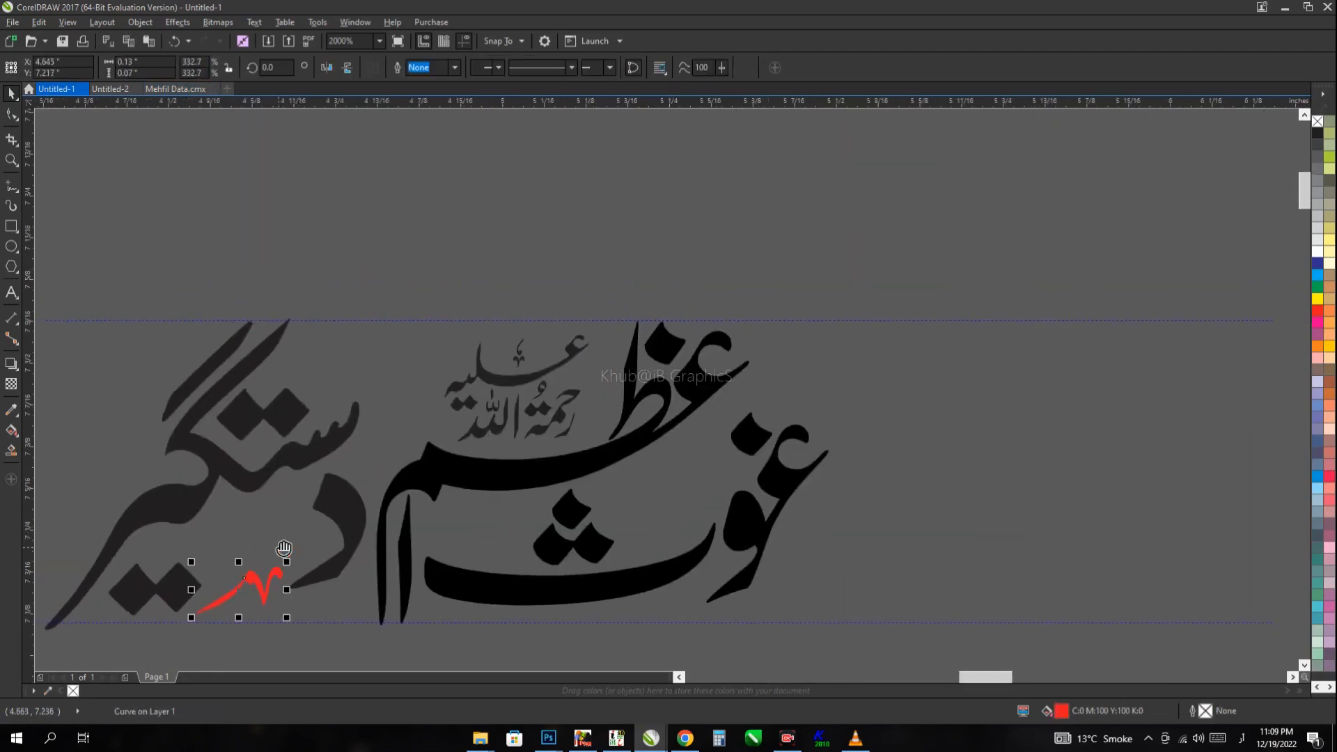
left_click_drag(254, 585, 411, 360)
Step: Copy the small red hook accent from the سکیورٹی lettering, enlarge it to about 374% and place copies next to the wavy accents
key("ctrl+Tab")
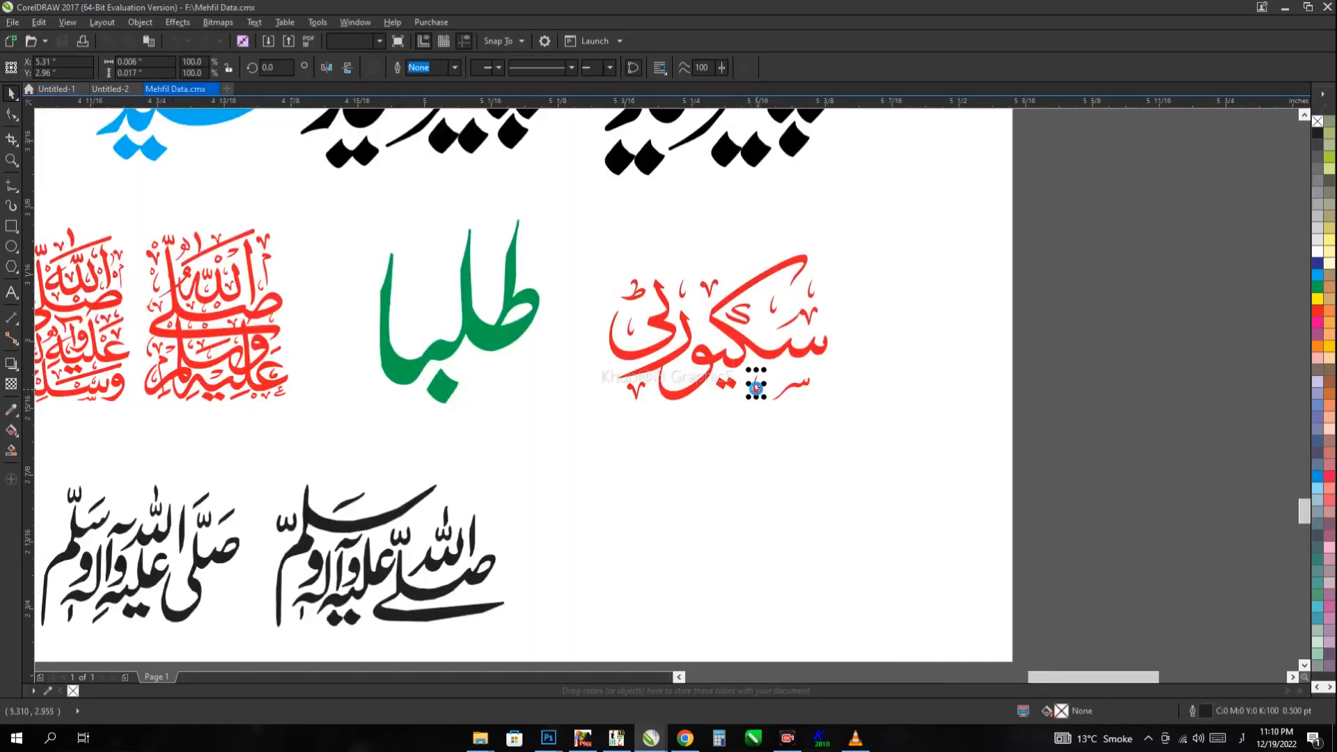
key("ctrl+Tab")
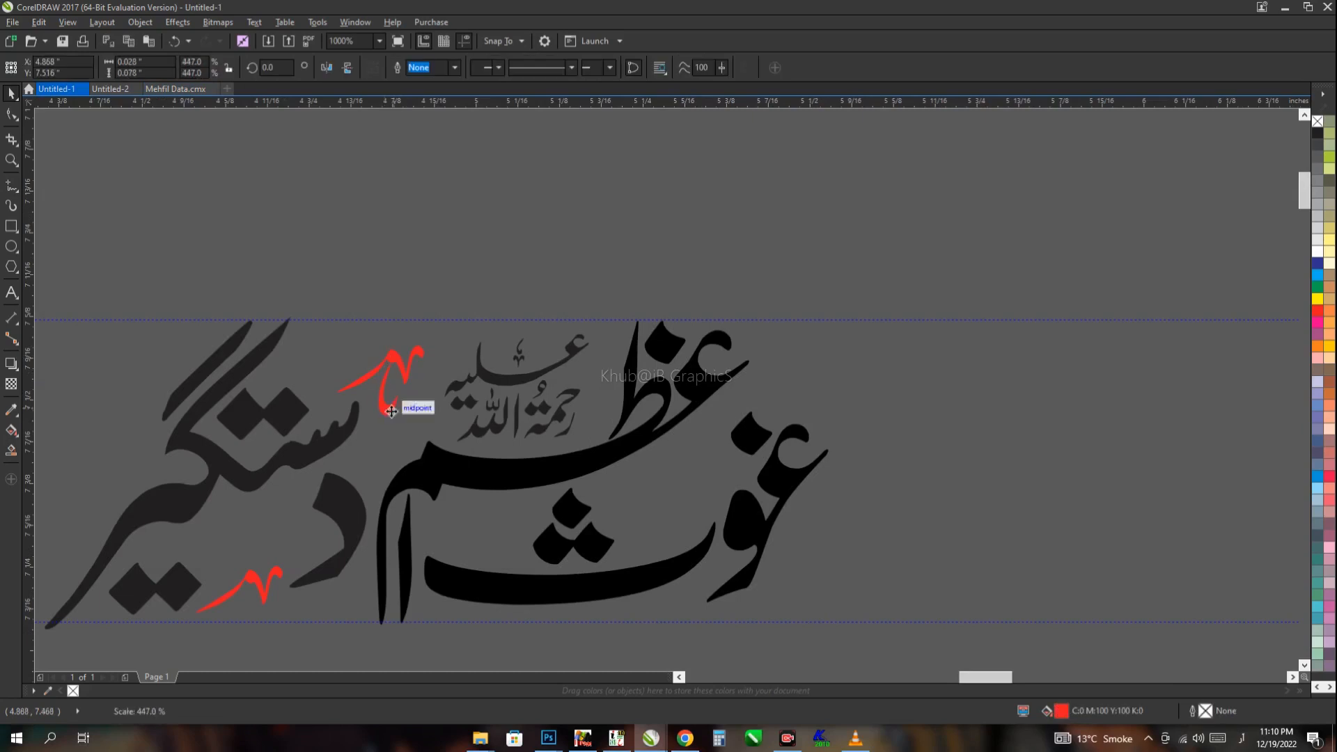
scroll(270, 550, "up", 1)
left_click_drag(290, 576, 254, 574)
scroll(254, 574, "down", 1)
left_click_drag(258, 564, 369, 460)
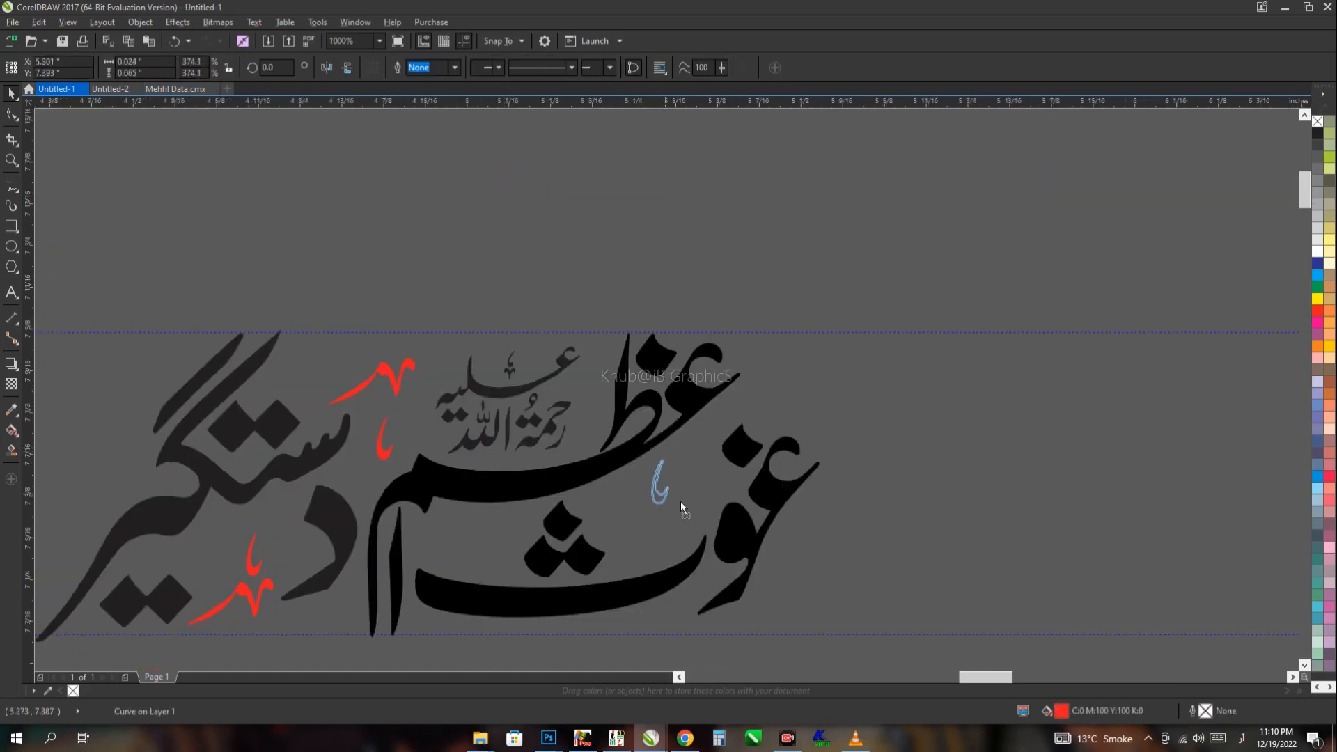
Step: Place one more hook accent above دستگیر and combine the whole غوث اعظم دستگیر lettering with its accents into one black curve
left_click_drag(305, 374, 306, 374)
scroll(306, 374, "down", 1)
key("Escape")
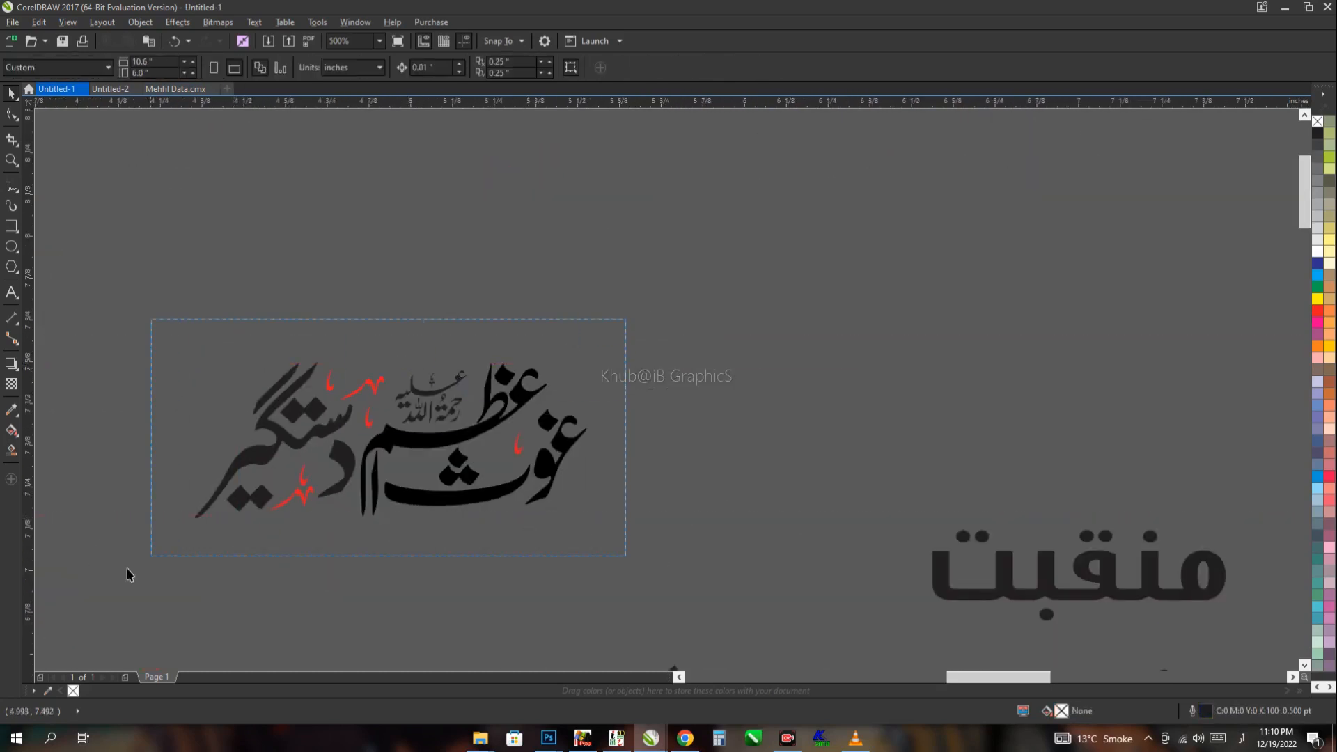
left_click_drag(128, 569, 127, 567)
left_click(398, 68)
scroll(567, 343, "down", 2)
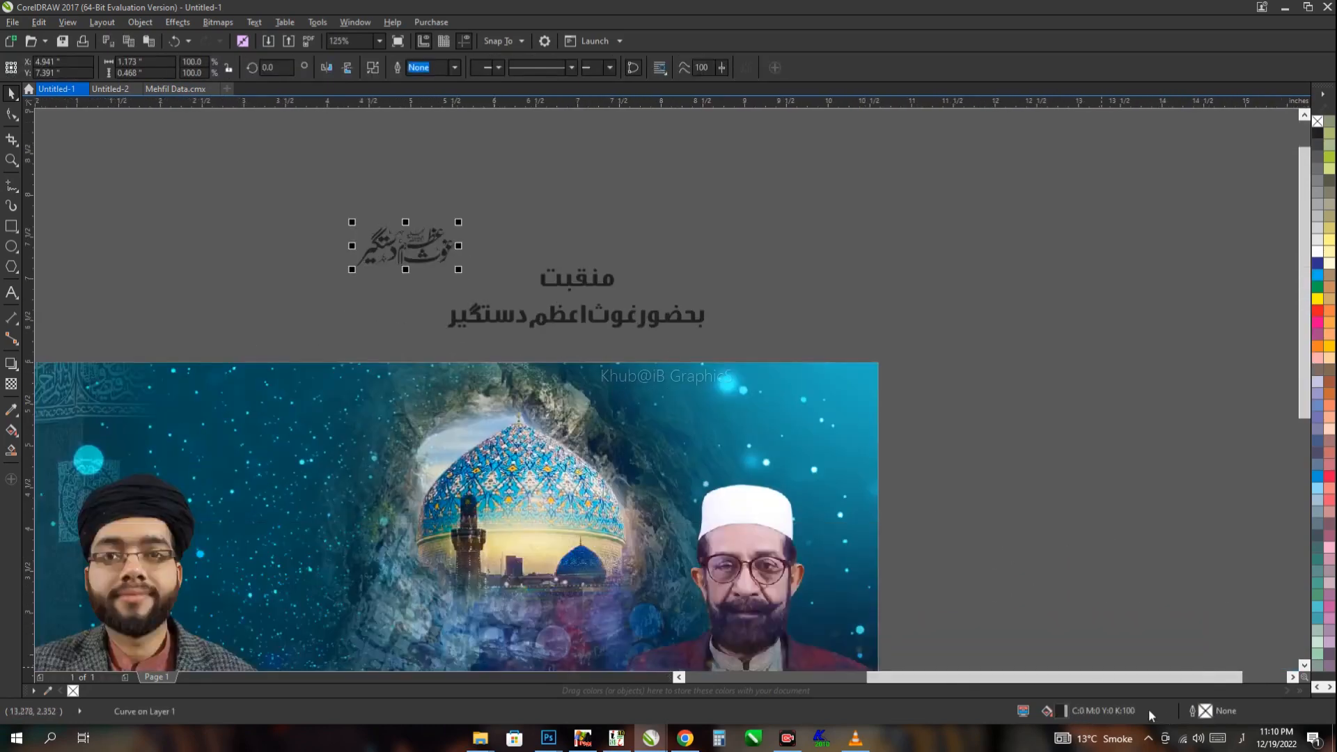
Step: Replace the heading text under منقبت with تعلیمات غوث اعظم
left_click(699, 324)
scroll(407, 247, "up", 5)
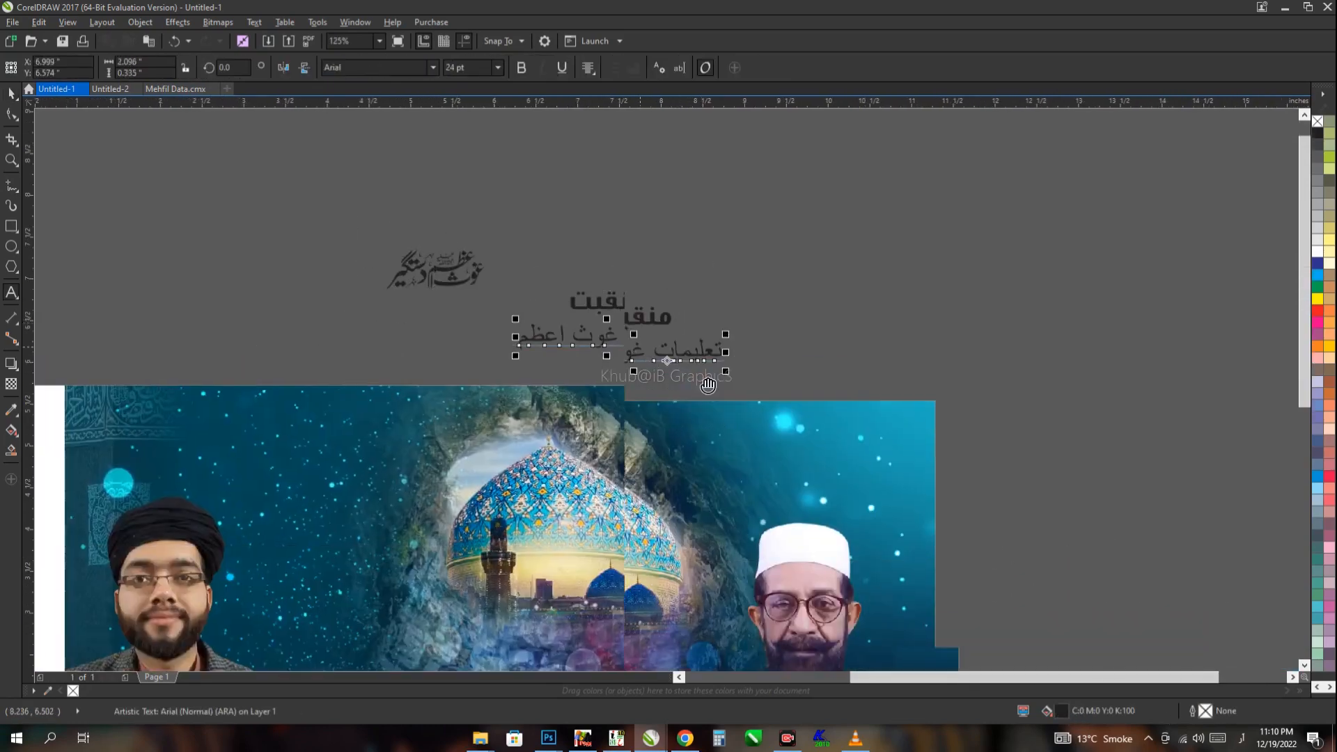
Step: Move رحمۃ اللہ علیہ away from the lettering, write بحضور in InPage and bring it into the Untitled-1 drawing
left_click_drag(431, 349, 288, 147)
left_click(617, 738)
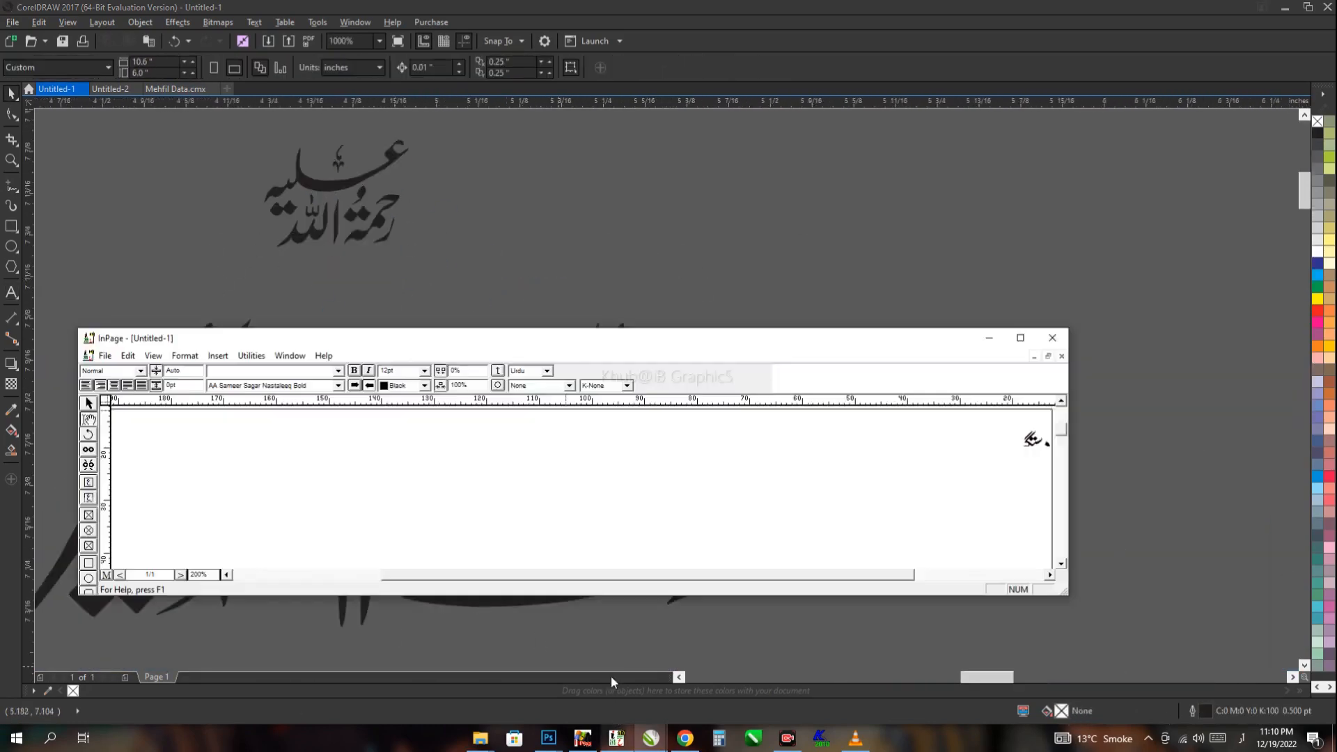
left_click(105, 356)
left_click(252, 519)
key("Return")
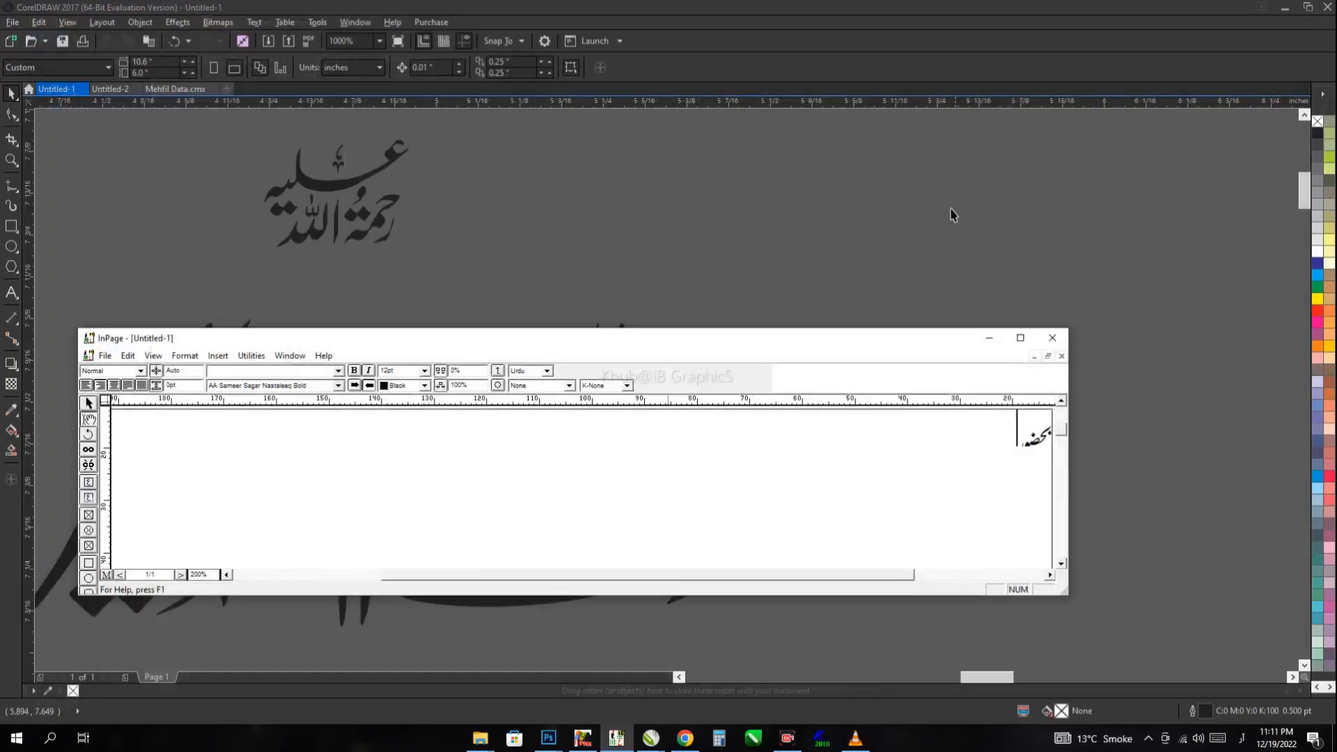
left_click(955, 216)
key("ctrl+v")
Step: Fit بحضور above اعظم beside the ظ and place a reduced رحمۃ اللہ علیہ next to it, shifting the neighbouring accents out of the way
left_click_drag(551, 453, 546, 353)
scroll(546, 352, "down", 1)
scroll(524, 318, "up", 1)
left_click_drag(376, 395, 504, 227)
left_click_drag(463, 301, 271, 157)
left_click_drag(330, 210, 360, 371)
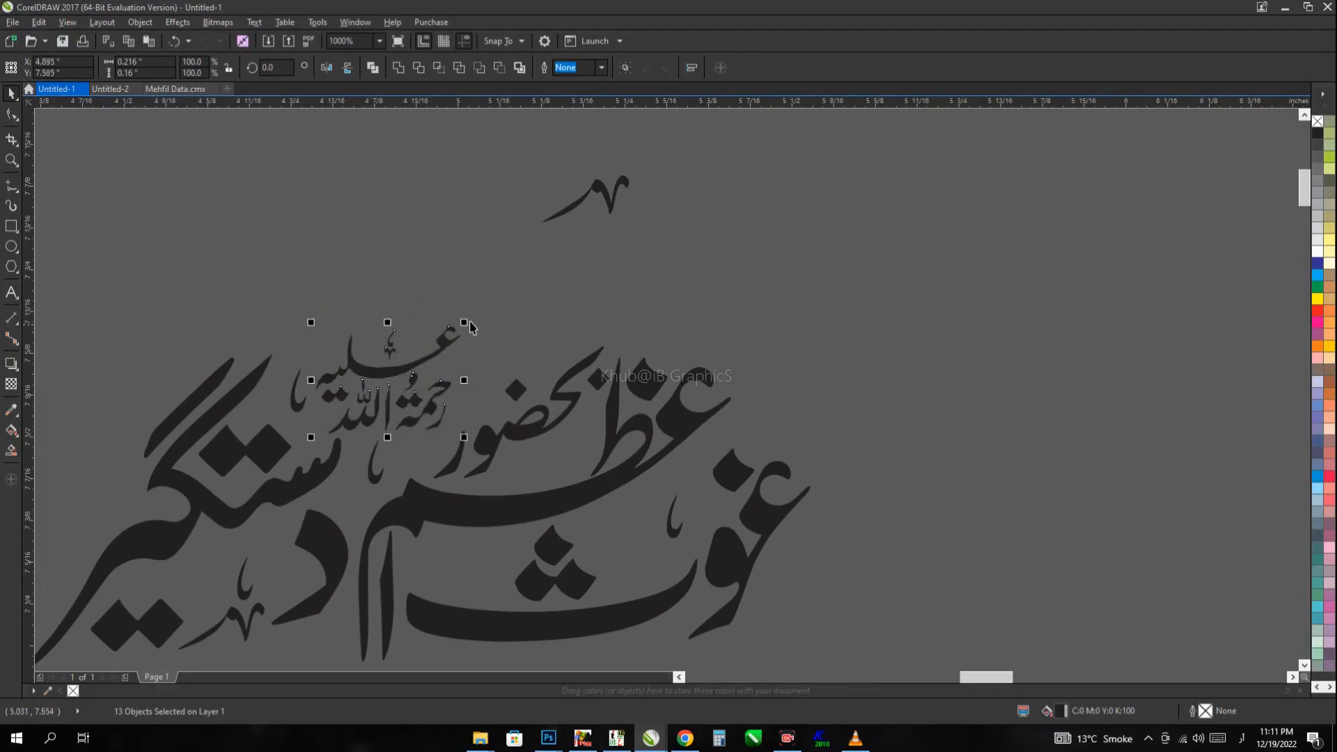
left_click(313, 362)
scroll(422, 388, "up", 1)
left_click_drag(418, 406, 449, 436)
scroll(447, 380, "down", 1)
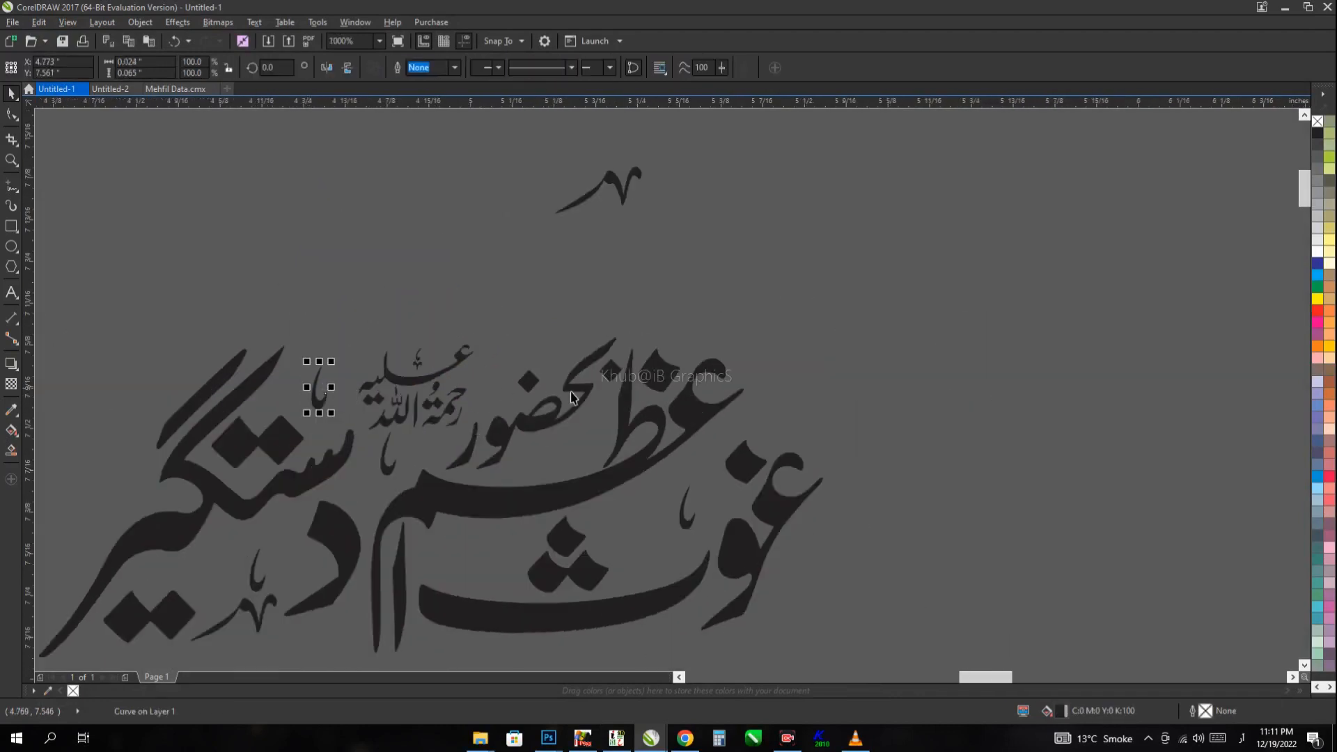
Step: Place the wavy accent beneath رحمۃ اللہ علیہ and the loose hook accent between it and بحضور
scroll(571, 397, "down", 1)
left_click_drag(746, 340, 395, 533)
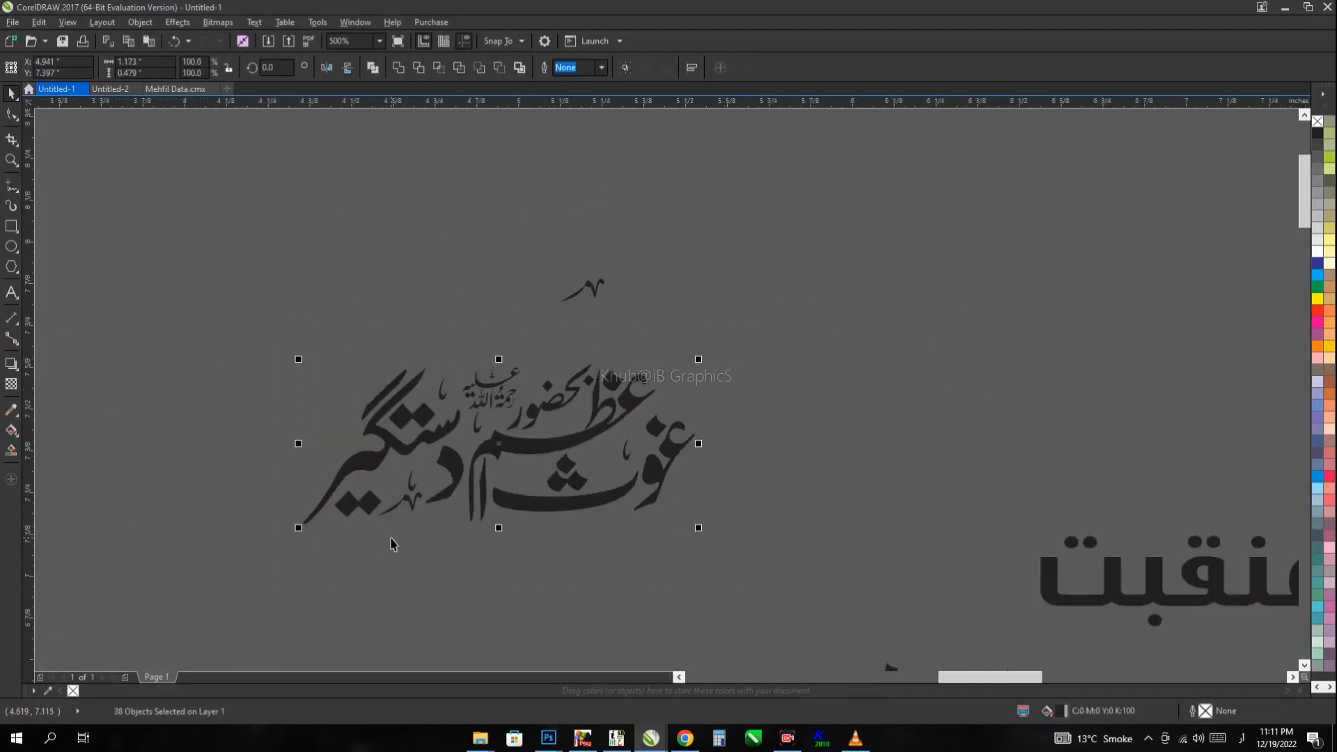
scroll(474, 418, "up", 1)
key("Tab")
scroll(518, 427, "down", 1)
left_click_drag(787, 565, 289, 326)
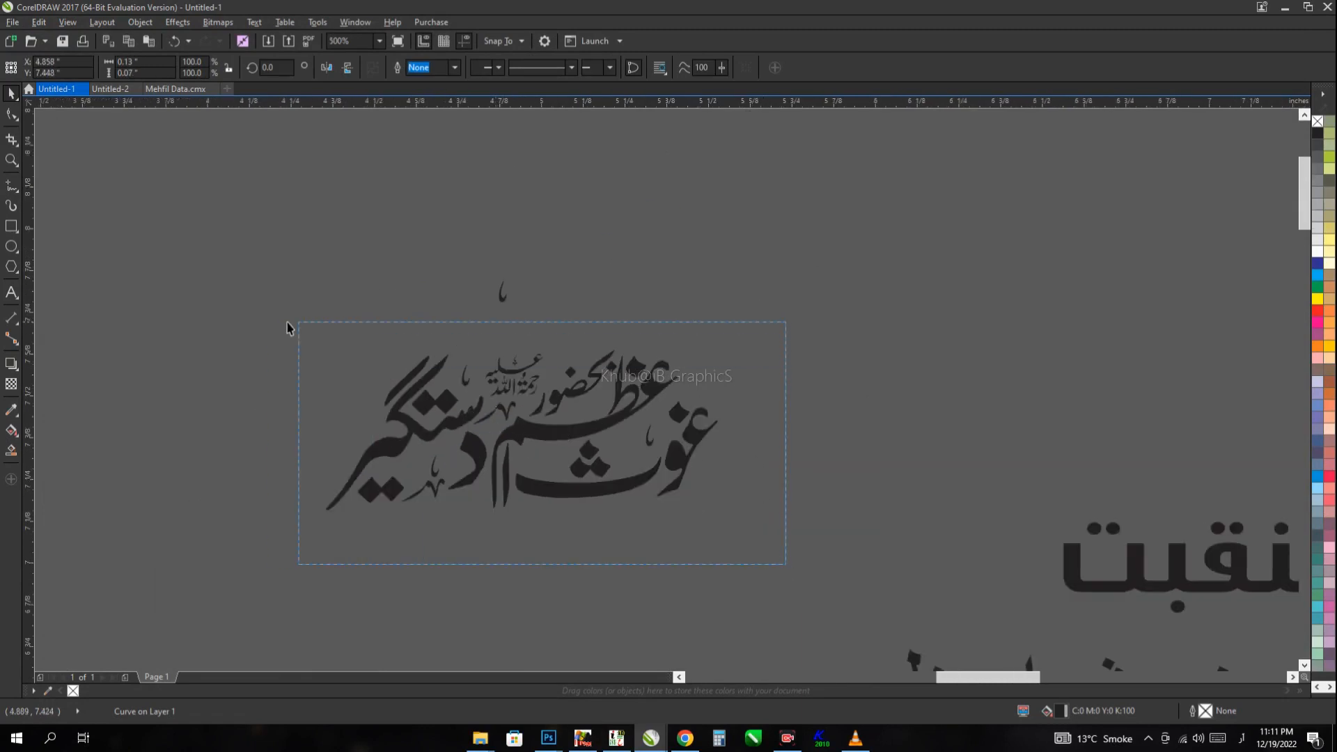
left_click(349, 321)
scroll(530, 326, "up", 2)
left_click_drag(422, 231, 632, 532)
Step: Combine the complete بحضور غوث اعظم دستگیر lettering and its accents into a single curve
scroll(638, 527, "down", 1)
scroll(529, 213, "down", 1)
left_click_drag(801, 307, 190, 630)
scroll(536, 521, "down", 1)
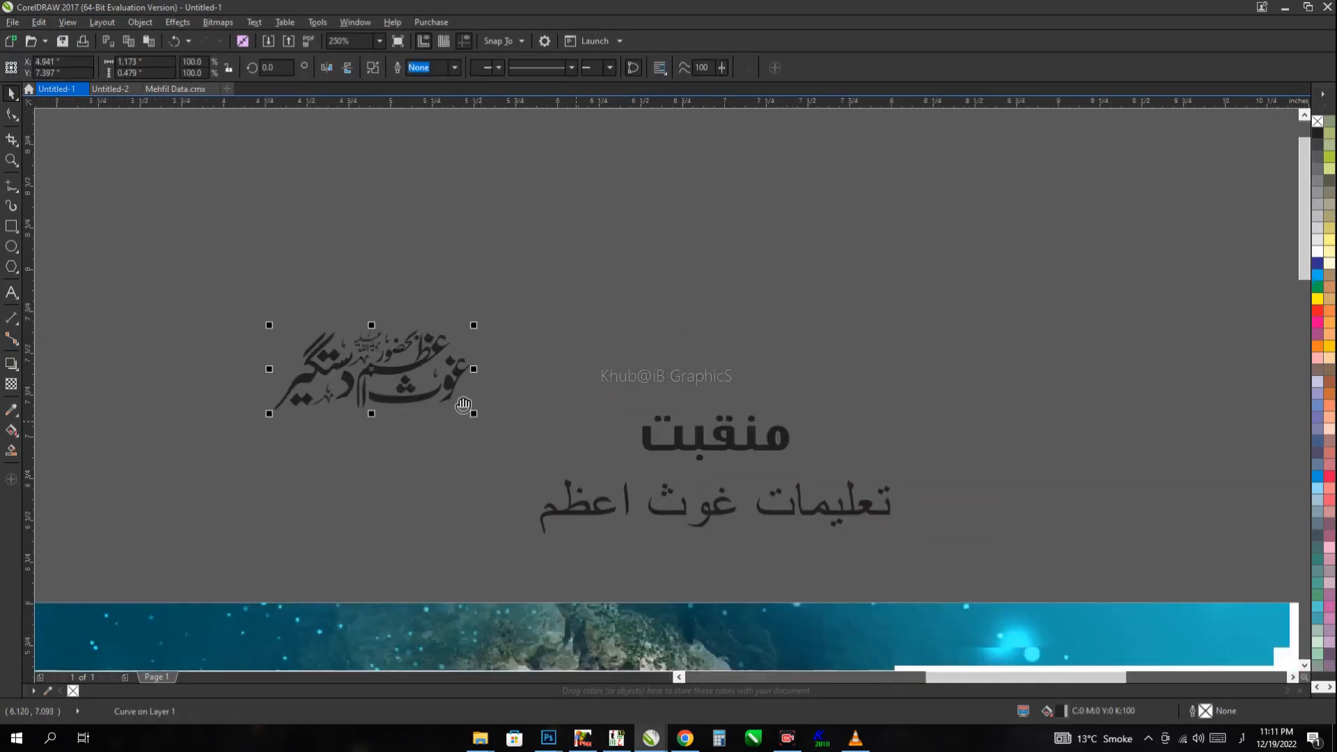
Step: Set the تعلیمات غوث اعظم text in the Qadree font and position it below منقبت
left_click_drag(584, 457, 618, 267)
scroll(533, 289, "up", 1)
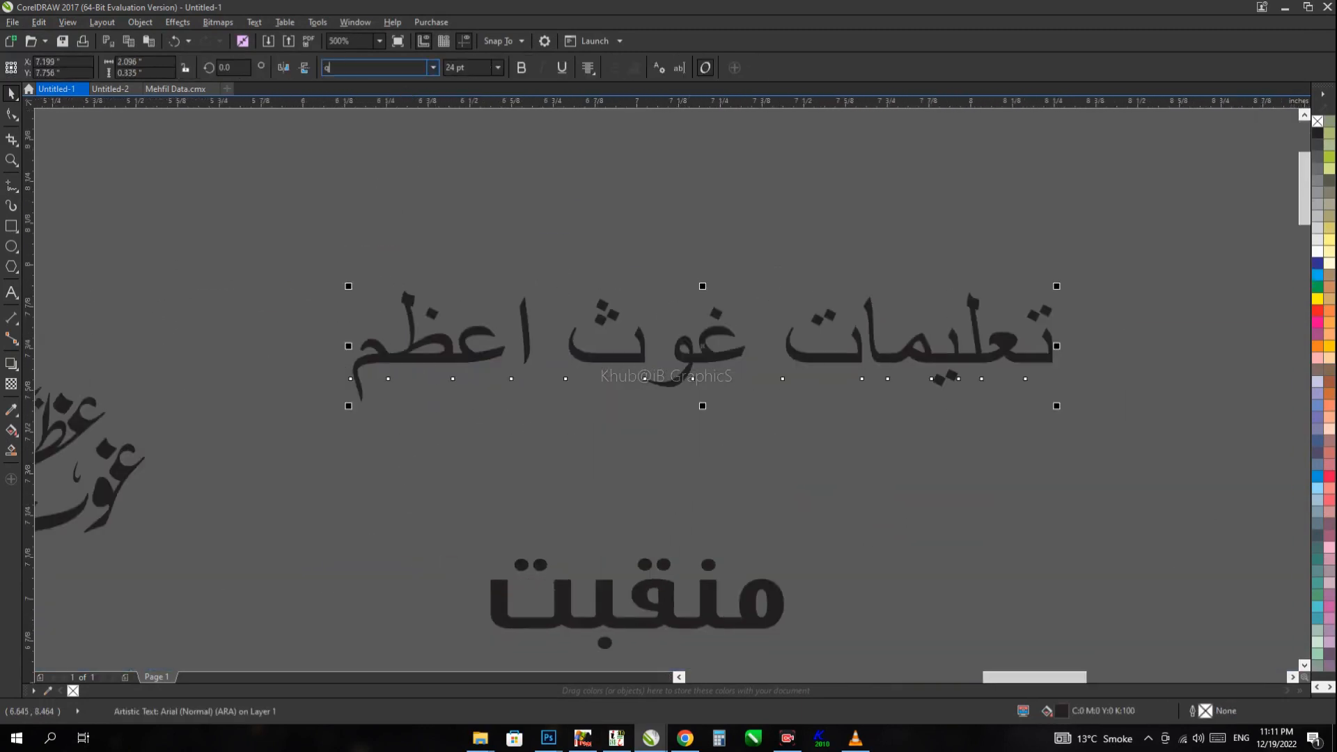
scroll(734, 372, "down", 2)
left_click_drag(735, 374, 770, 483)
left_click_drag(687, 457, 815, 245)
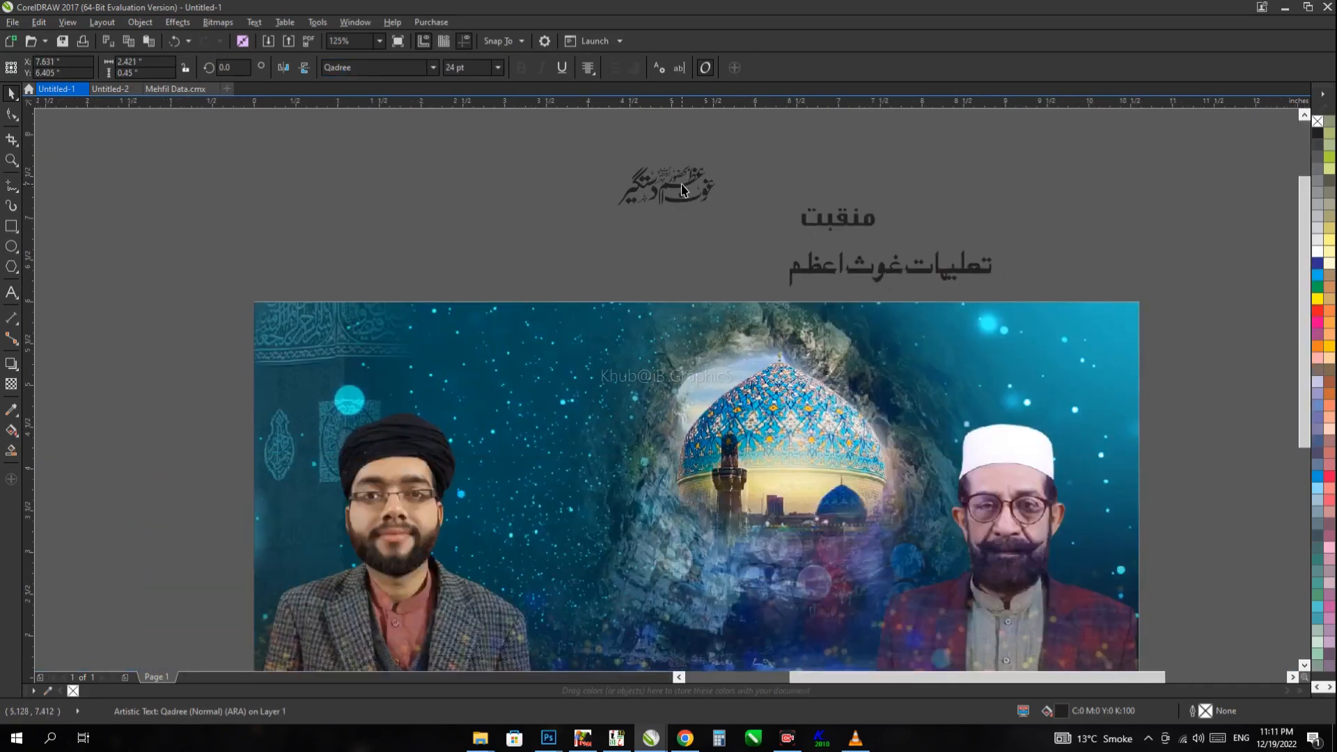
Step: Enlarge the calligraphy to about 219%, rotate it about 24.6° and place it on the background between the black-turbaned portrait and the dome
scroll(681, 185, "down", 1)
left_click_drag(682, 184, 471, 166)
scroll(739, 381, "up", 1)
left_click_drag(470, 166, 534, 362)
left_click_drag(590, 300, 603, 287)
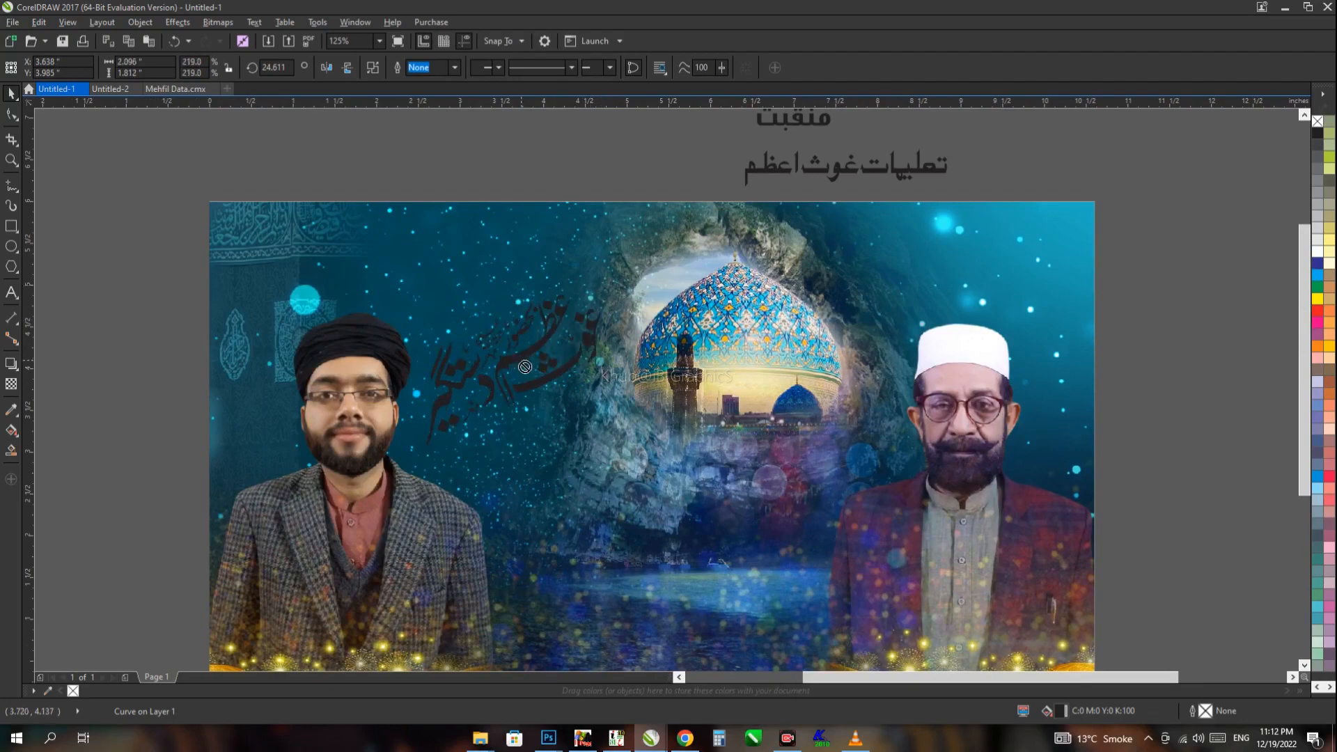
left_click_drag(582, 335, 586, 348)
left_click_drag(586, 347, 492, 415)
Step: Change the font of the تعلیمات غوث اعظم heading to GE East Urdu
left_click(742, 234)
left_click(433, 67)
left_click(398, 128)
scroll(775, 245, "up", 1)
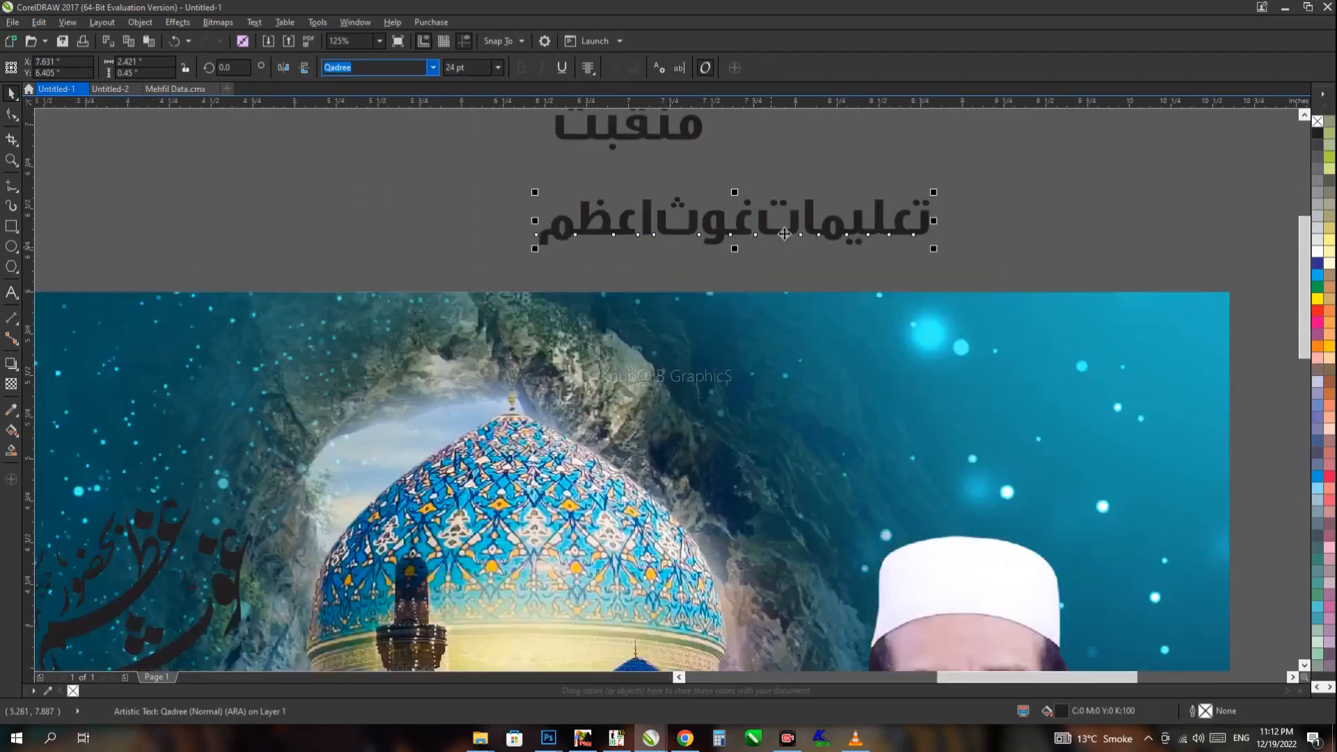
Step: Split the heading into two lines, with تعلیمات above غوث اعظم
double_click(754, 226)
key("Return")
key("ctrl+space")
scroll(726, 304, "up", 1)
key("F10")
left_click_drag(532, 333, 536, 286)
key("F8")
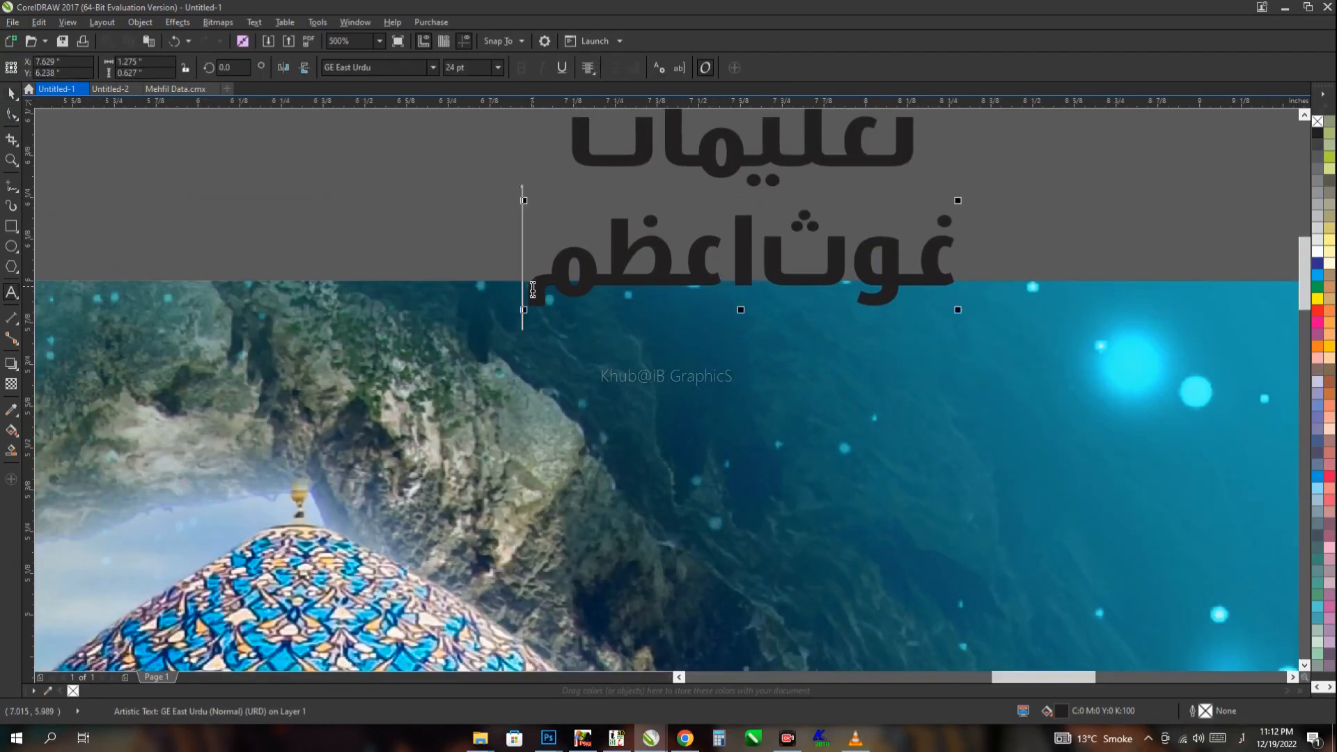
key("ctrl+space")
Step: Enlarge the two-line heading to about 59.5 pt over the lake between the portraits and break it into separate lines
scroll(629, 287, "down", 2)
left_click_drag(629, 284, 478, 617)
left_click_drag(478, 617, 555, 365)
left_click_drag(557, 282, 488, 481)
scroll(557, 411, "down", 1)
scroll(557, 498, "up", 2)
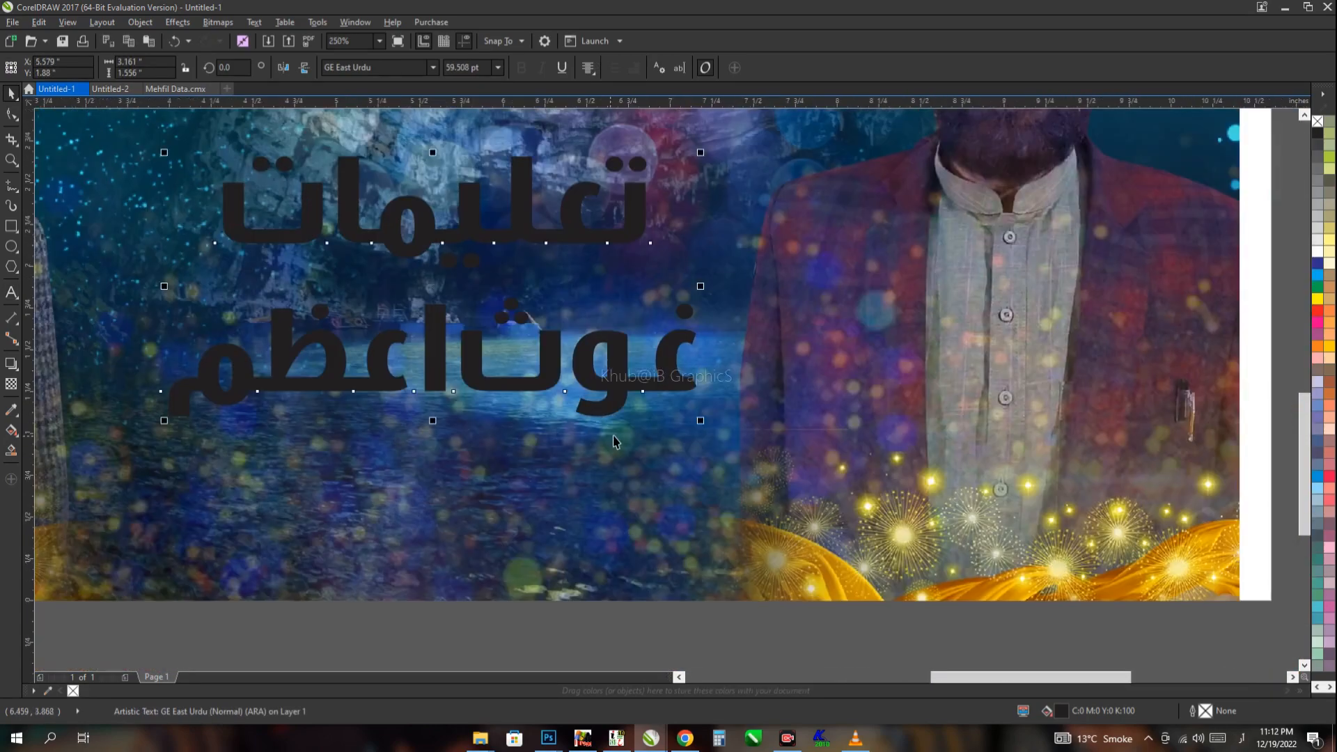
key("ctrl+k")
left_click(615, 391)
left_click_drag(701, 293, 731, 280)
scroll(544, 462, "down", 1)
left_click_drag(501, 446, 491, 507)
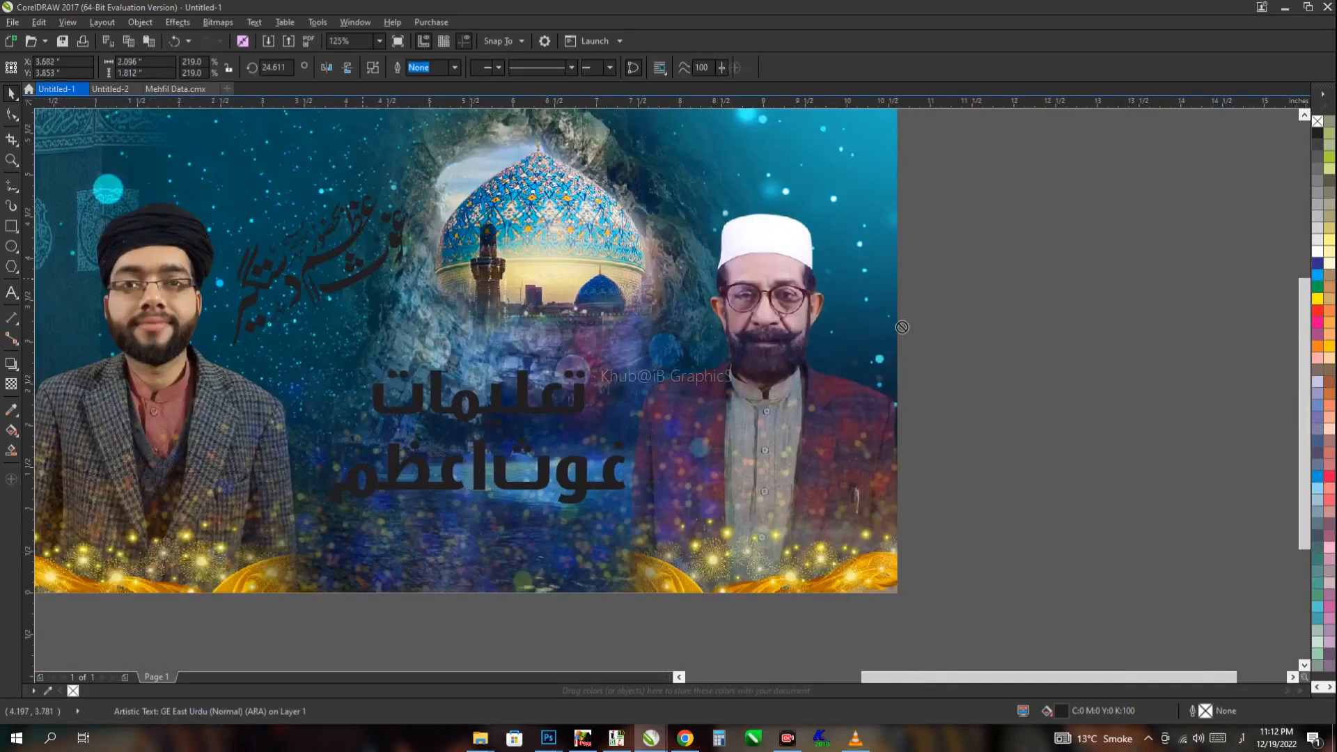
Step: Duplicate the tilted calligraphy onto the empty area beside the poster and set the copy's rotation to 0
left_click_drag(903, 327, 1127, 329)
right_click(1128, 329)
left_click_drag(1126, 328, 962, 326)
double_click(276, 68)
type("0")
key("Return")
Step: Delete دستگیر and its accents from the straightened calligraphy copy
scroll(937, 268, "up", 2)
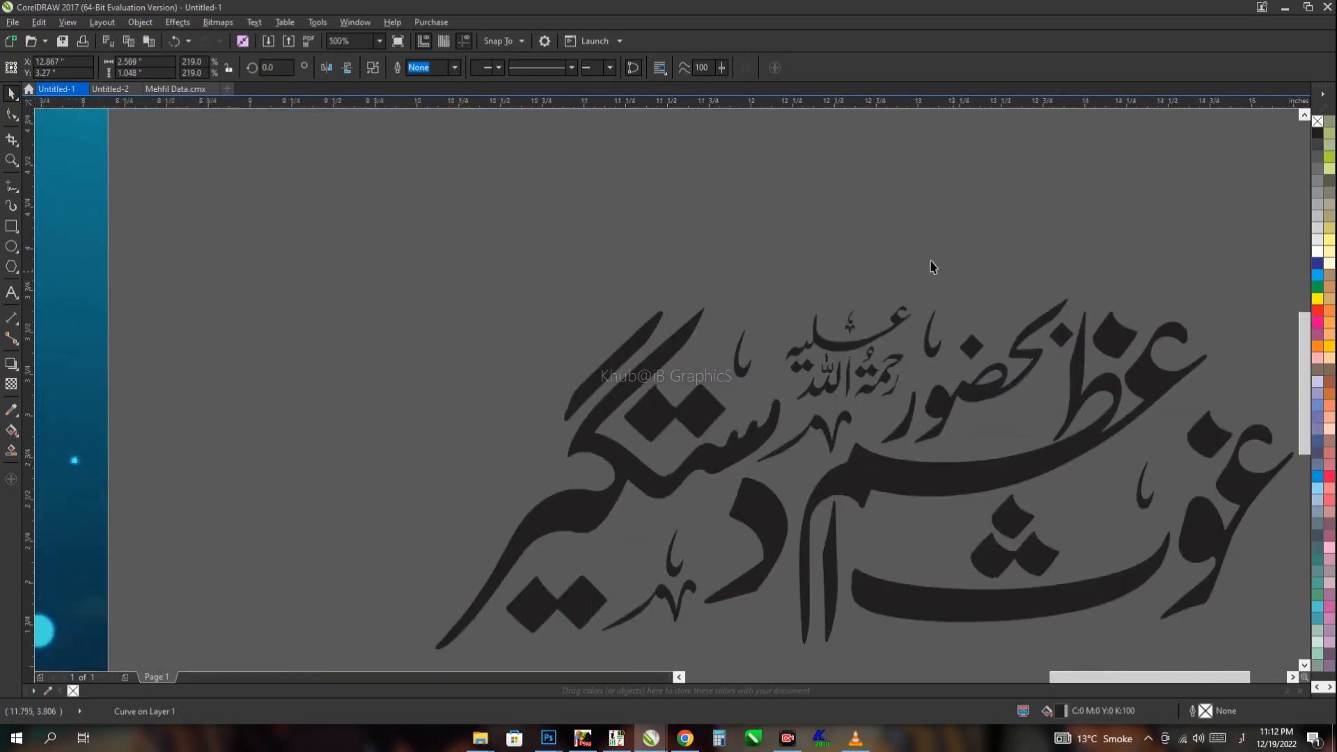
scroll(774, 247, "down", 1)
left_click(758, 380)
key("Delete")
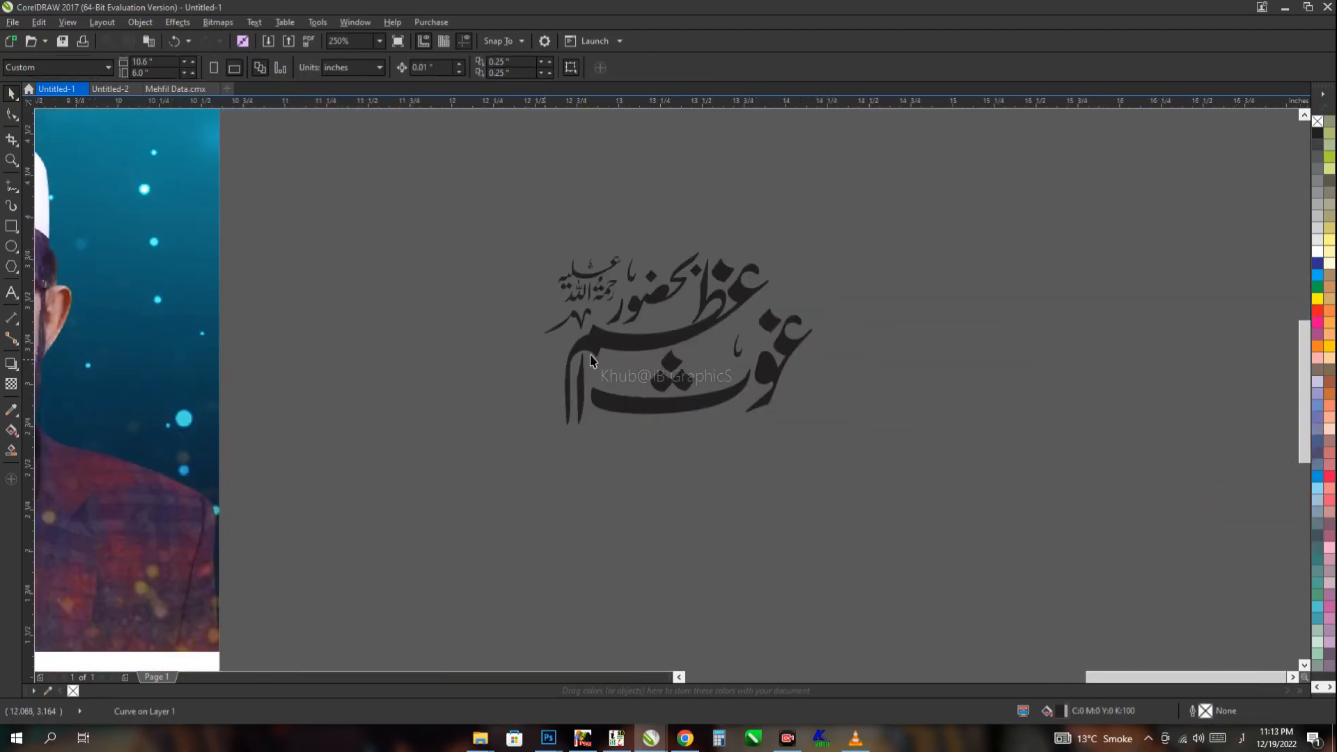
Step: Rearrange رحمۃ اللہ علیہ and the wavy accent around بحضور, and combine the remaining غوث اعظم lettering into one curve
scroll(573, 326, "up", 2)
left_click(582, 307)
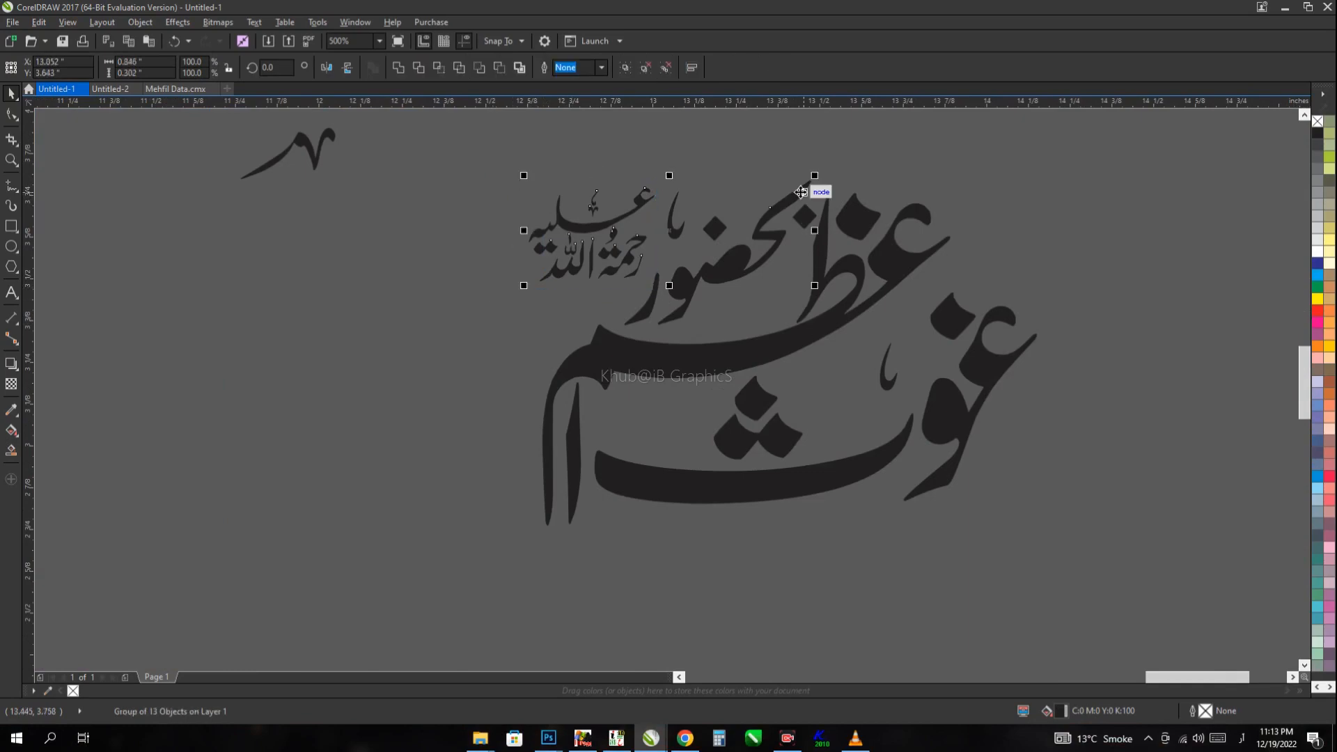
scroll(822, 244, "down", 1)
left_click_drag(927, 182, 636, 444)
key("ctrl+l")
scroll(765, 298, "down", 2)
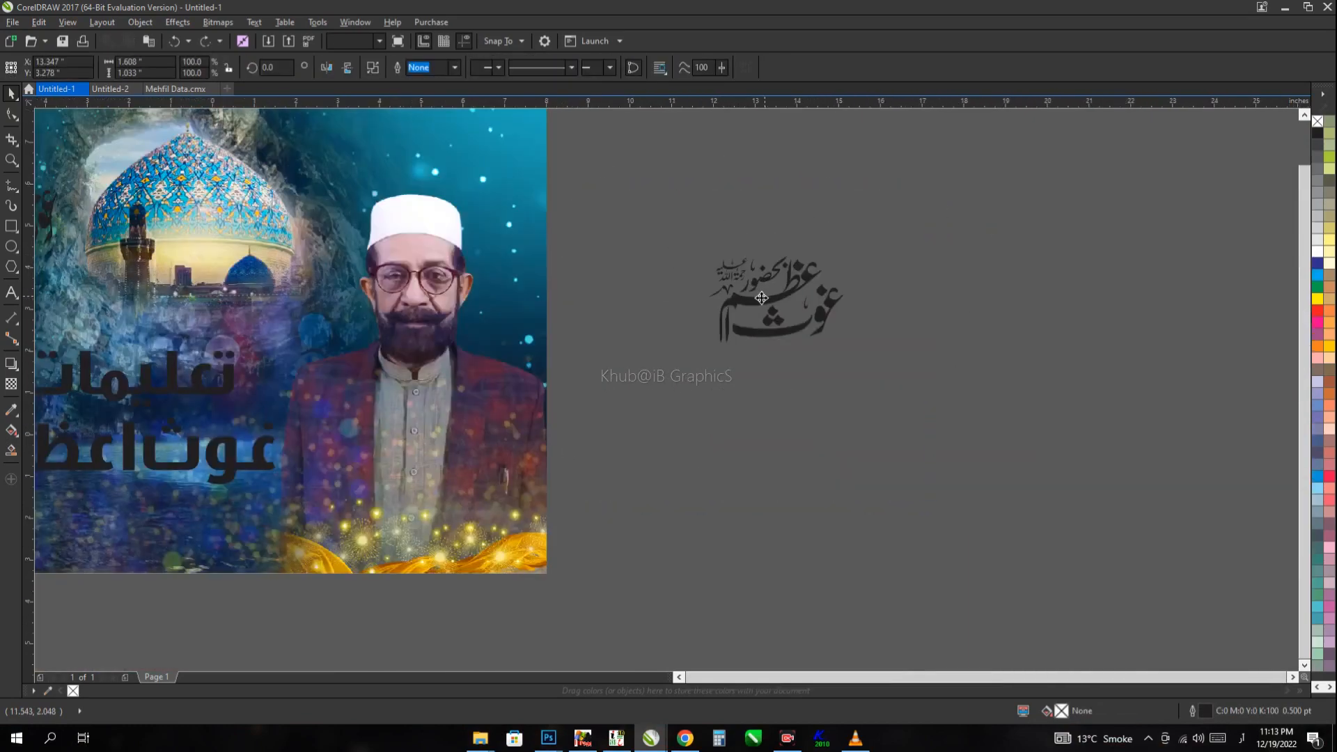
Step: Replace the plain غوث اعظم line under تعلیمات with the calligraphic version, moving the plain text off the poster and enlarging the calligraphy to about 160%
left_click_drag(772, 300, 436, 444)
left_click_drag(464, 387, 802, 387)
scroll(452, 429, "up", 1)
left_click_drag(452, 433, 456, 355)
left_click_drag(555, 501, 262, 252)
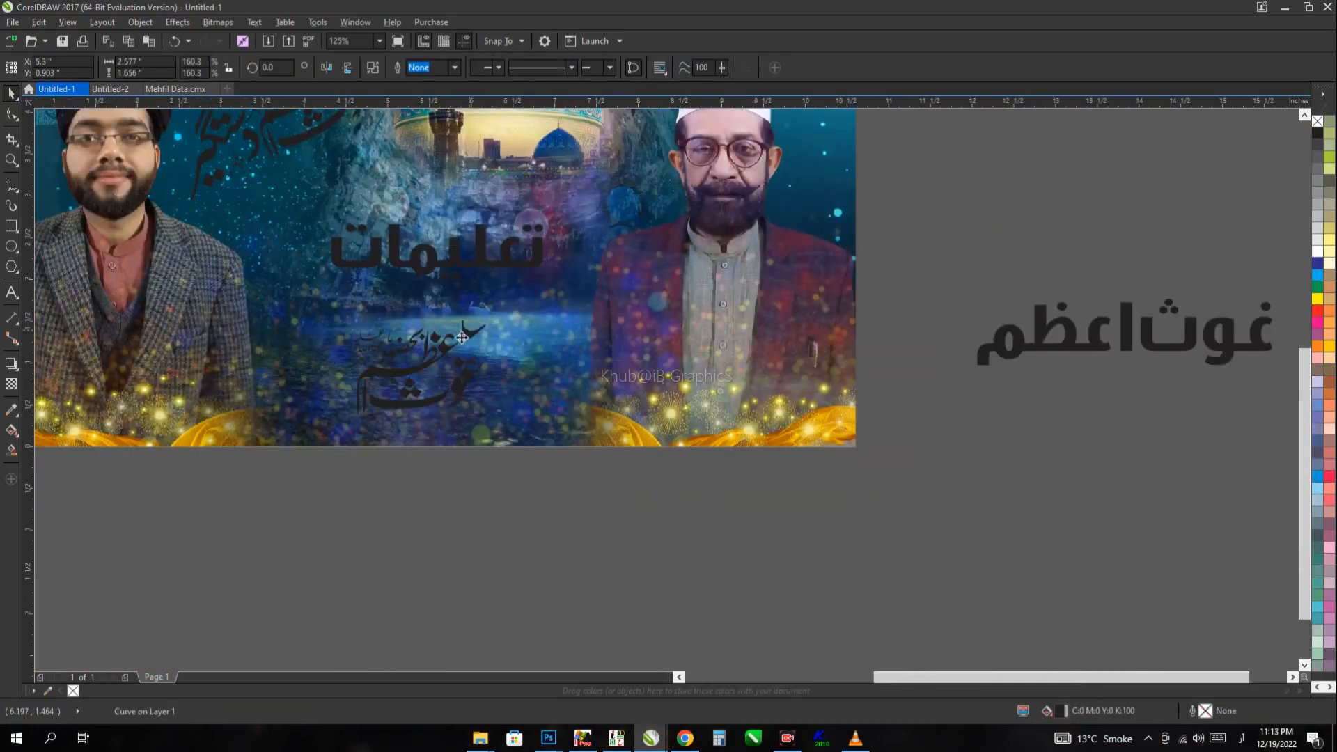
Step: Fine-tune the positions of تعلیمات and the غوث اعظم calligraphy stacked between the two portraits
left_click_drag(461, 337, 462, 322)
left_click(519, 265)
left_click(480, 305)
left_click_drag(517, 265, 552, 264)
left_click(481, 305)
left_click_drag(480, 305, 496, 300)
Step: Enlarge منقبت and place it above the tilted calligraphy, and enlarge the lower غوث اعظم calligraphy to about 200.7%
left_click(485, 222)
left_click_drag(485, 221, 656, 666)
left_click_drag(725, 317, 663, 331)
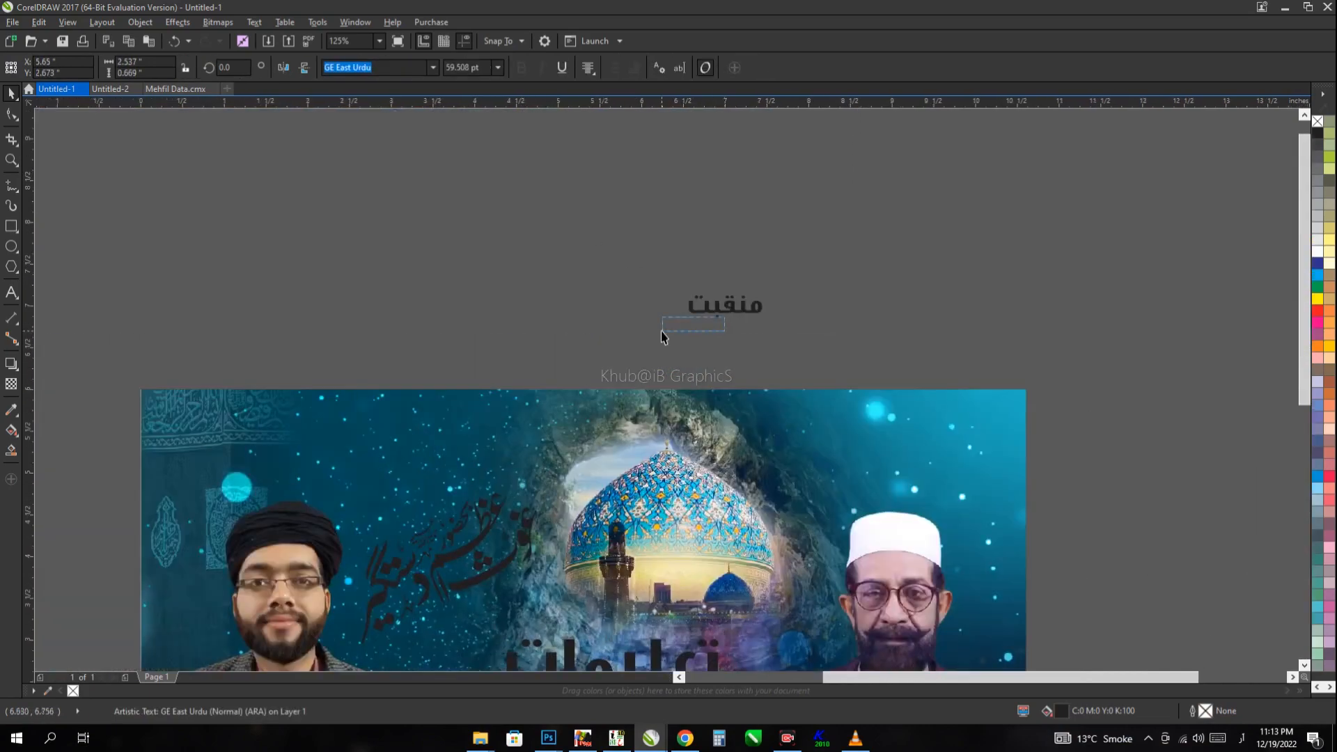
scroll(494, 465, "up", 2)
left_click_drag(676, 663, 563, 318)
left_click(584, 446)
left_click_drag(718, 646, 571, 349)
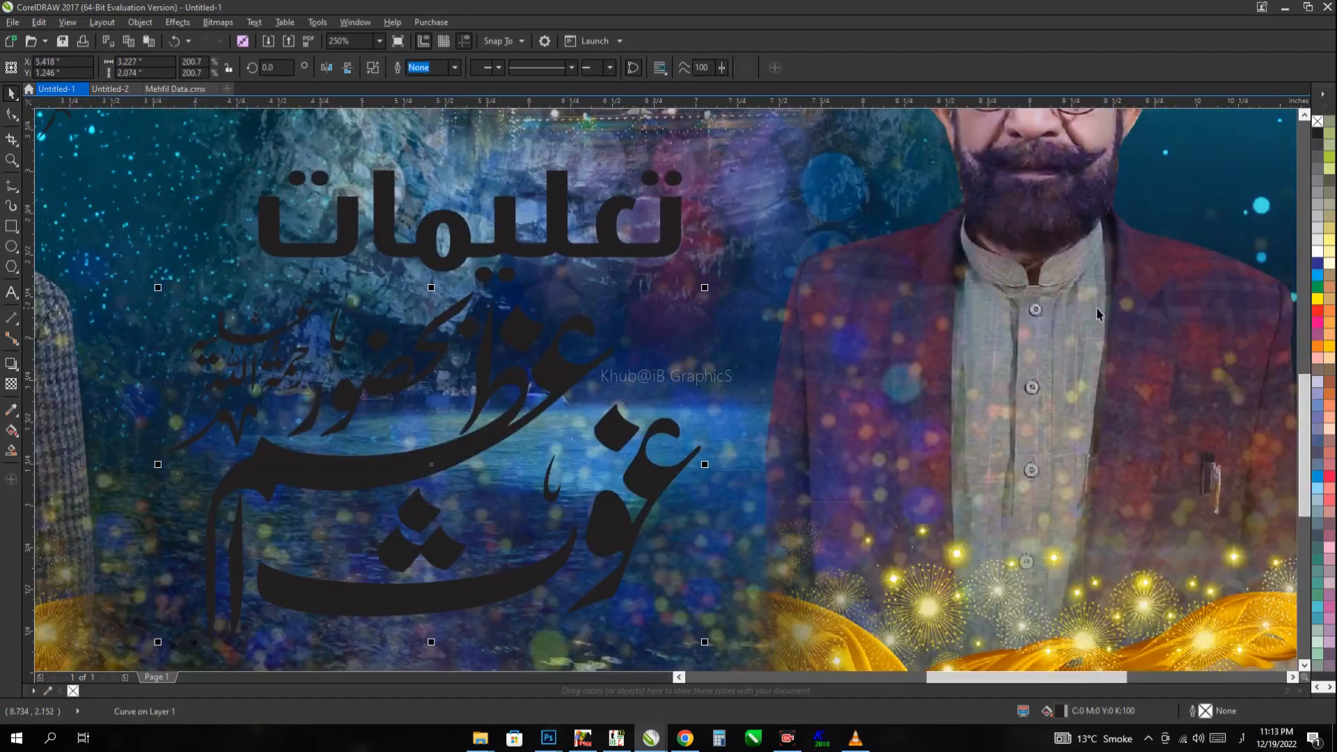
Step: Colour the fill and outline of the غوث اعظم calligraphy light blue and give it a 6 pt outline
left_click(1321, 491)
right_click(1321, 492)
key("F12")
type("6")
left_click(680, 452)
left_click(654, 500)
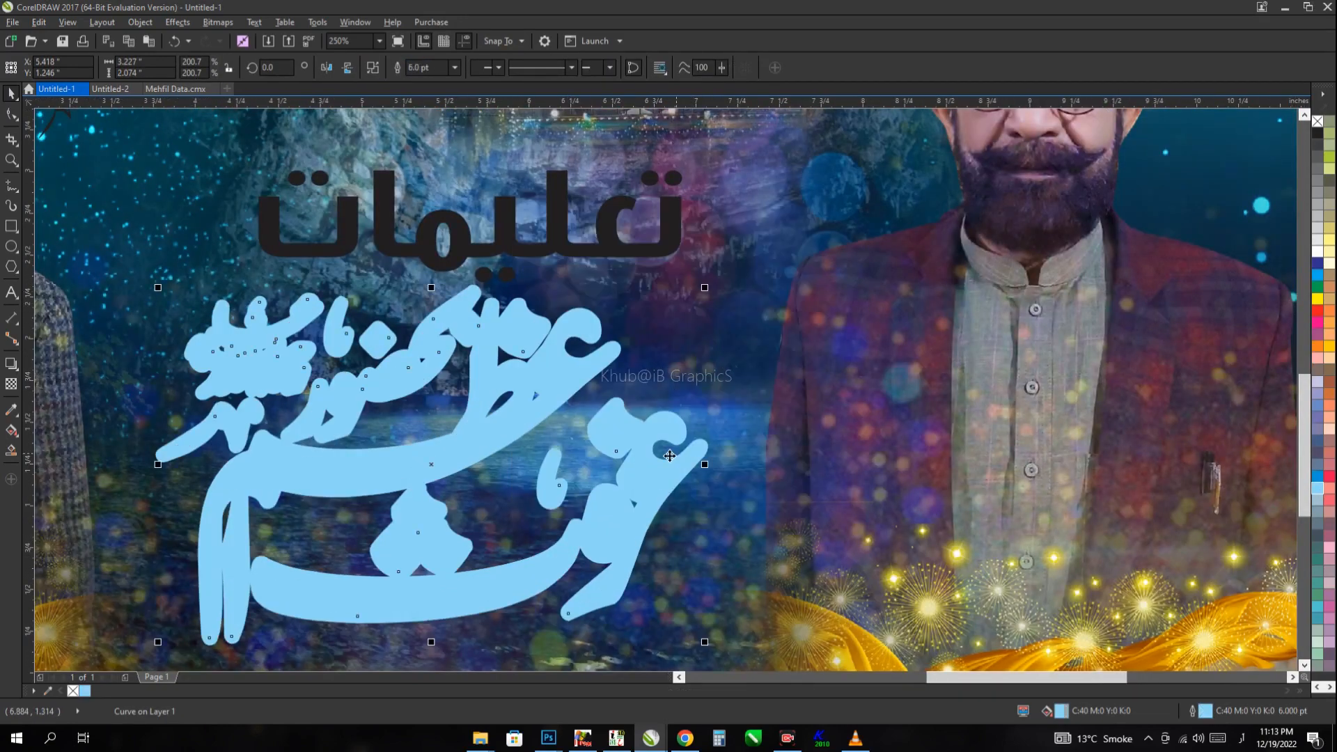
Step: Widen the calligraphy's light blue outline to 17 pt and move تعلیمات slightly up to clear it
key("F12")
type("15")
key("Return")
left_click(507, 250)
key("Up")
left_click(505, 387)
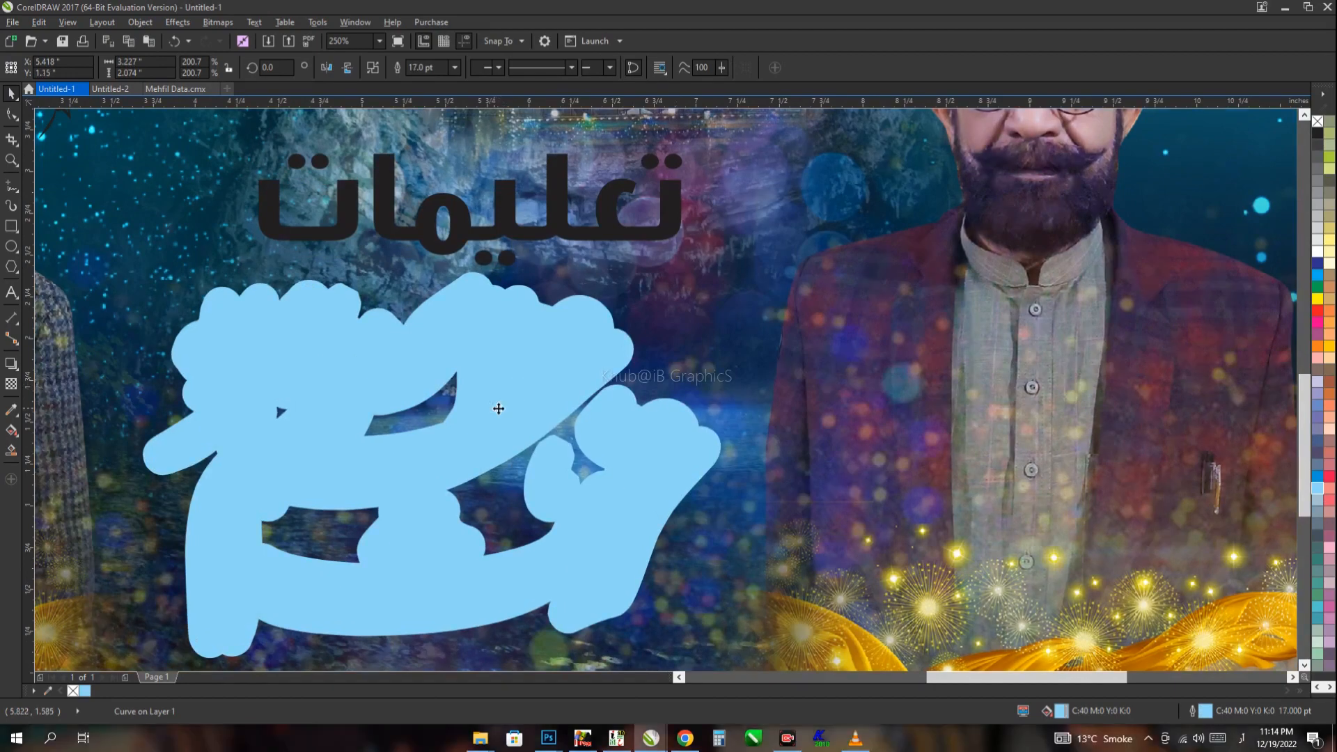
Step: Give the front copy of the calligraphy a 15 pt dark navy outline and fill the lettering on top with white
left_click(496, 404)
key("F12")
type("17")
key("Return")
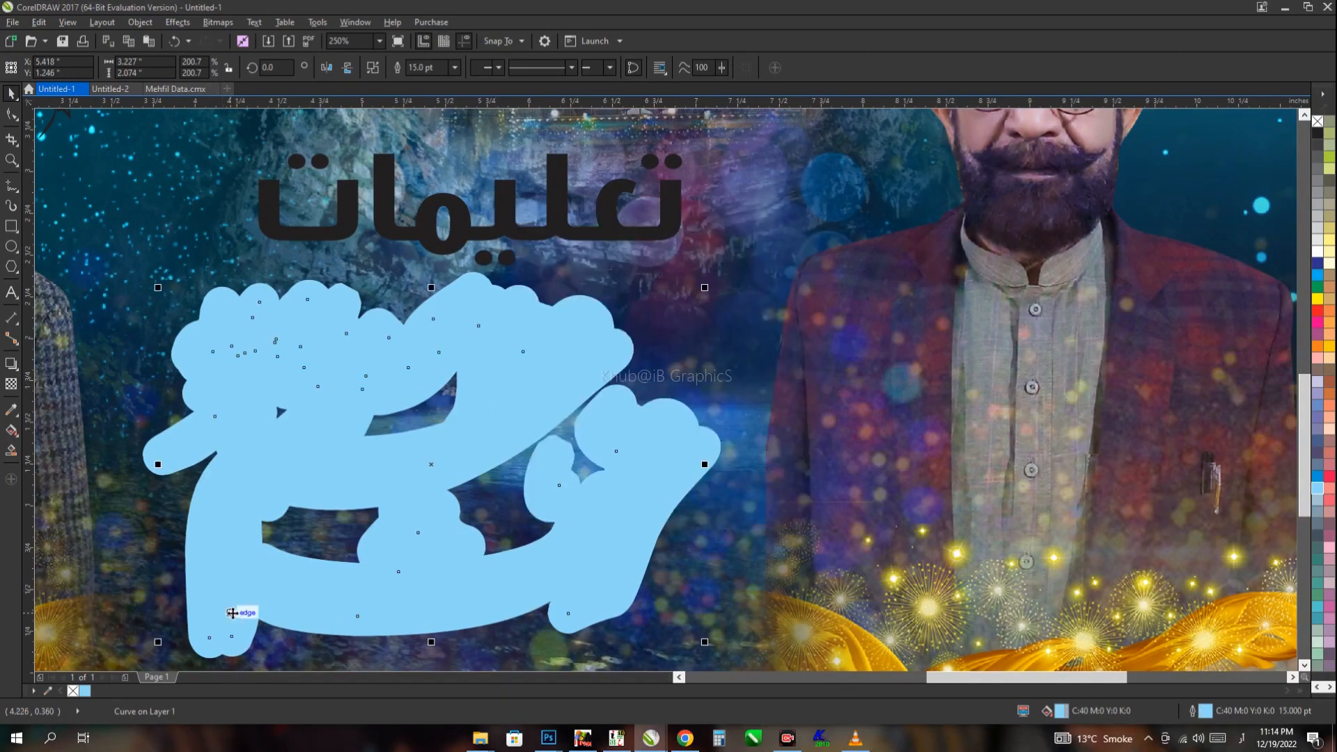
right_click(1307, 285)
left_click(1318, 252)
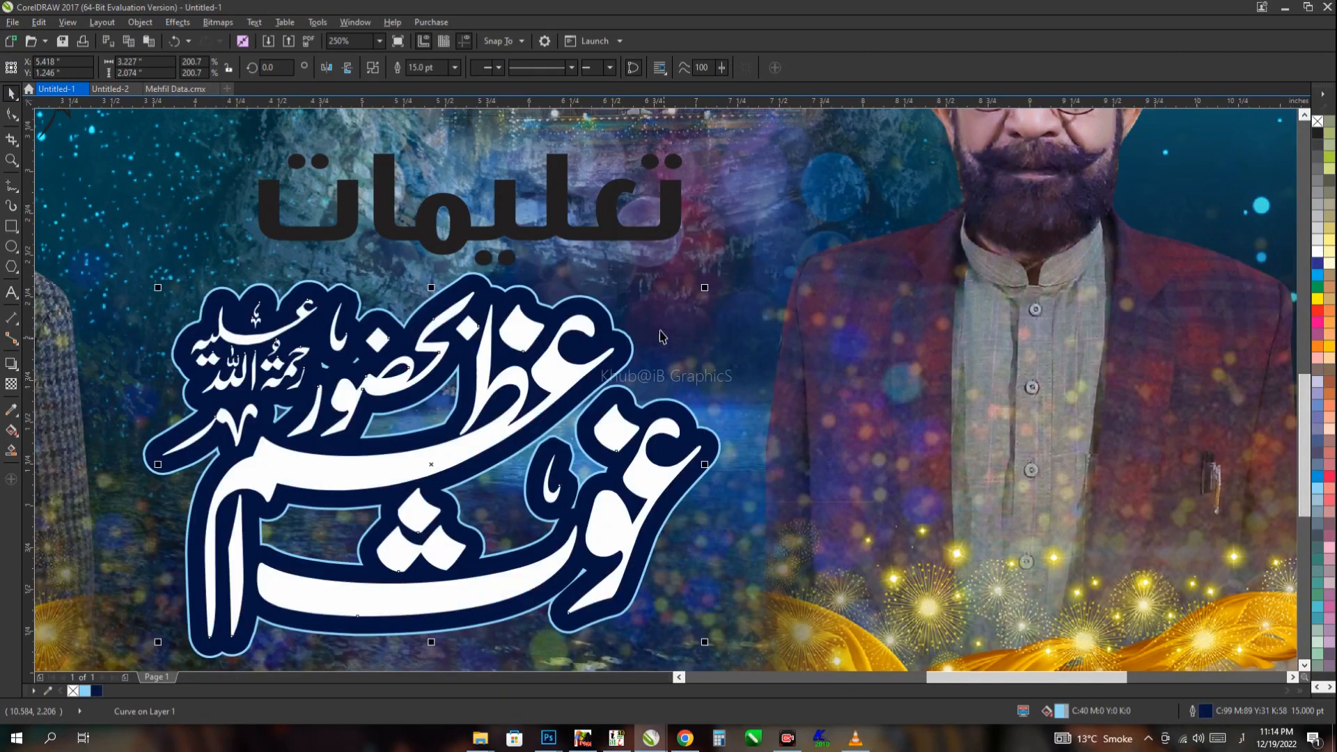
Step: Save the drawing as a CDR file in the Mehfil Data folder on drive F:, named after the client with the number 3
scroll(670, 331, "down", 1)
left_click(578, 512)
left_click_drag(576, 509, 568, 564)
key("ctrl+s")
type("حامز")
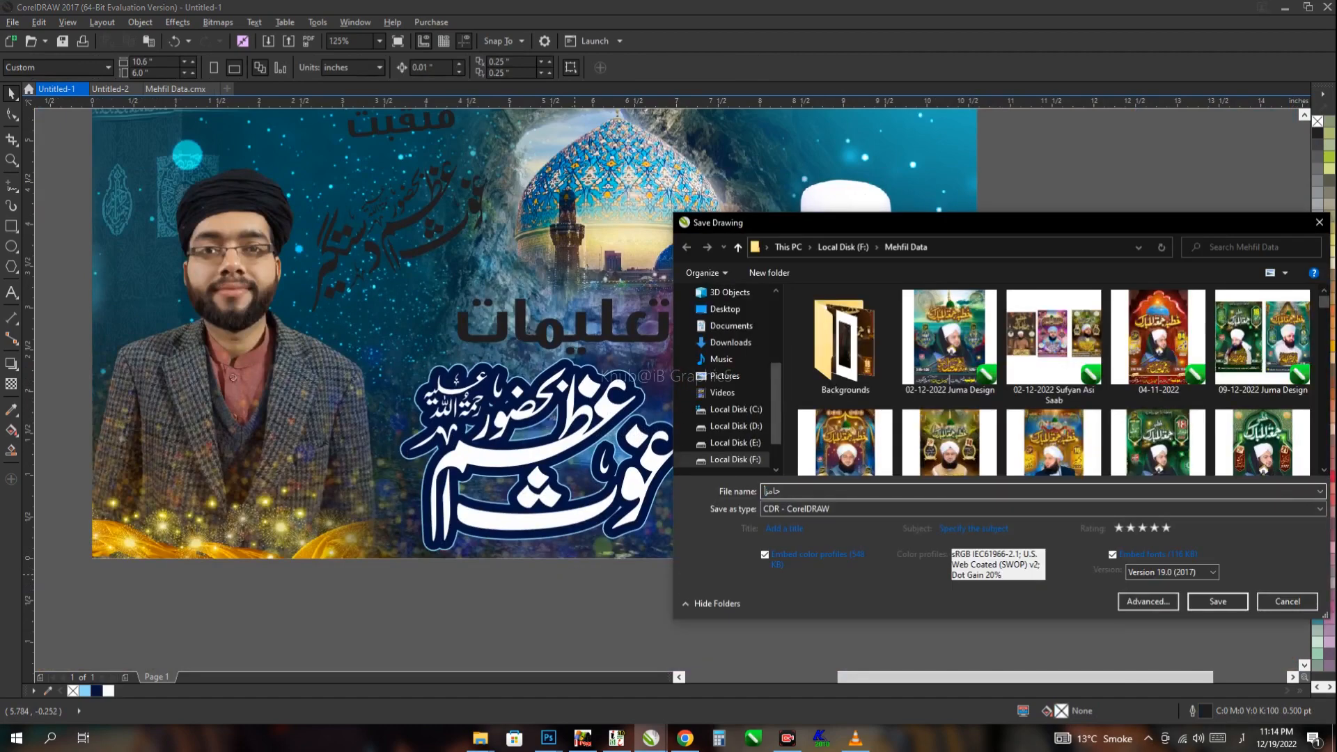
key("BackSpace")
key("BackSpace")
key("BackSpace")
key("BackSpace")
key("alt+shift")
type("Hamza ")
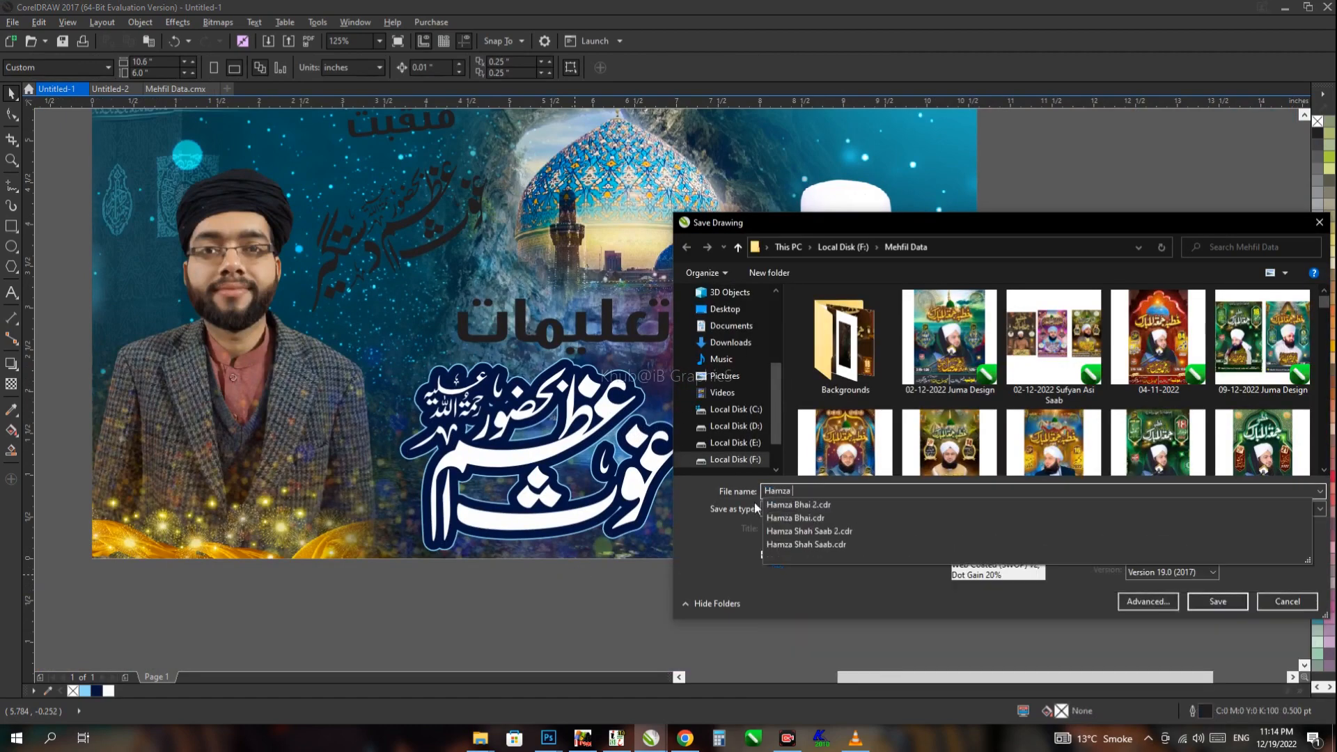
type("Bhai 3")
key("Return")
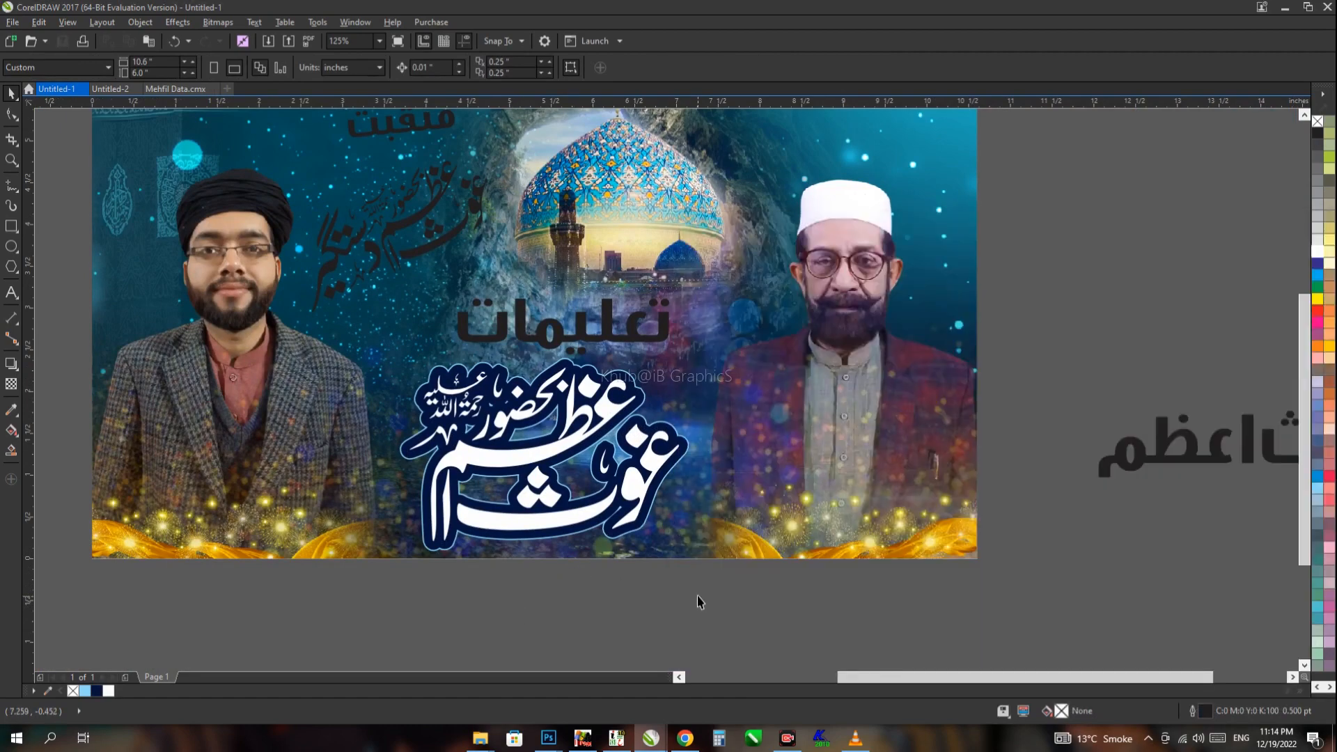
Step: Switch to File Explorer and open the Goldesn Background folder inside Mehfil Data > Backgrounds on drive F:
left_click(487, 740)
left_click(519, 675)
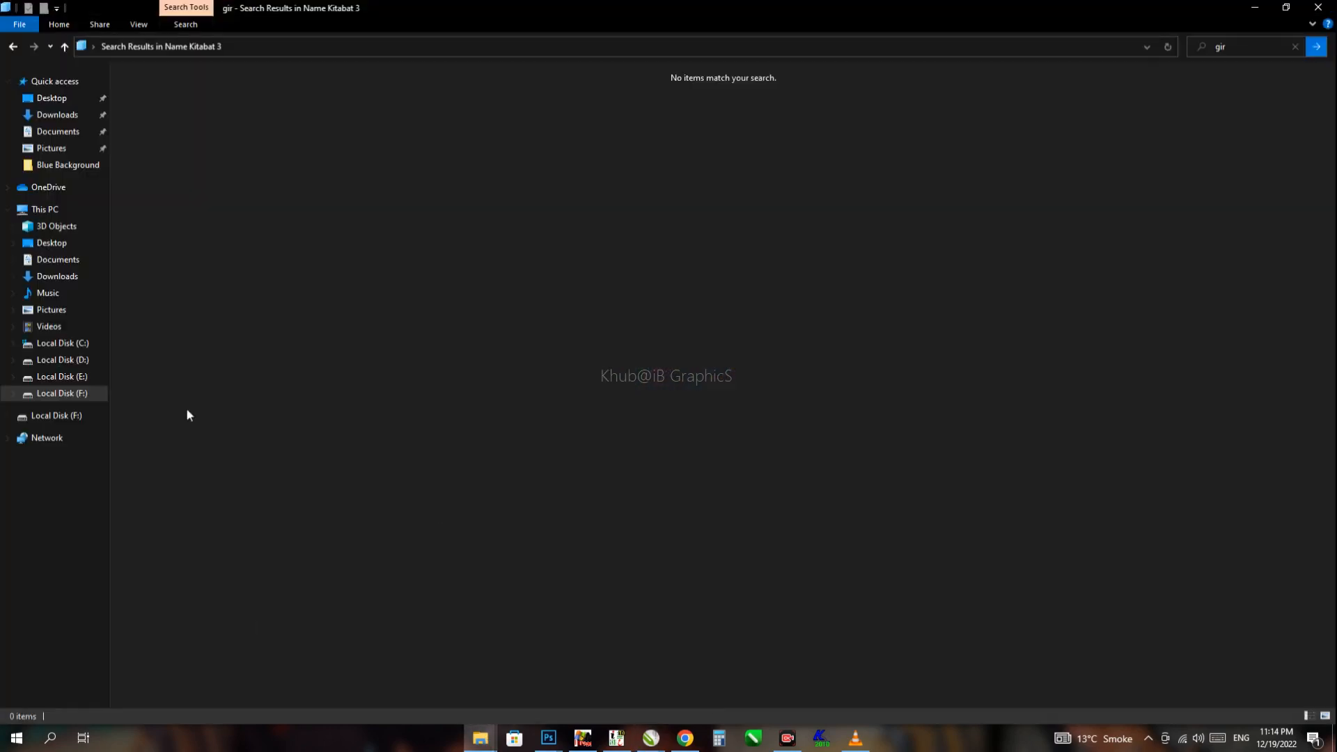
left_click(62, 394)
double_click(853, 115)
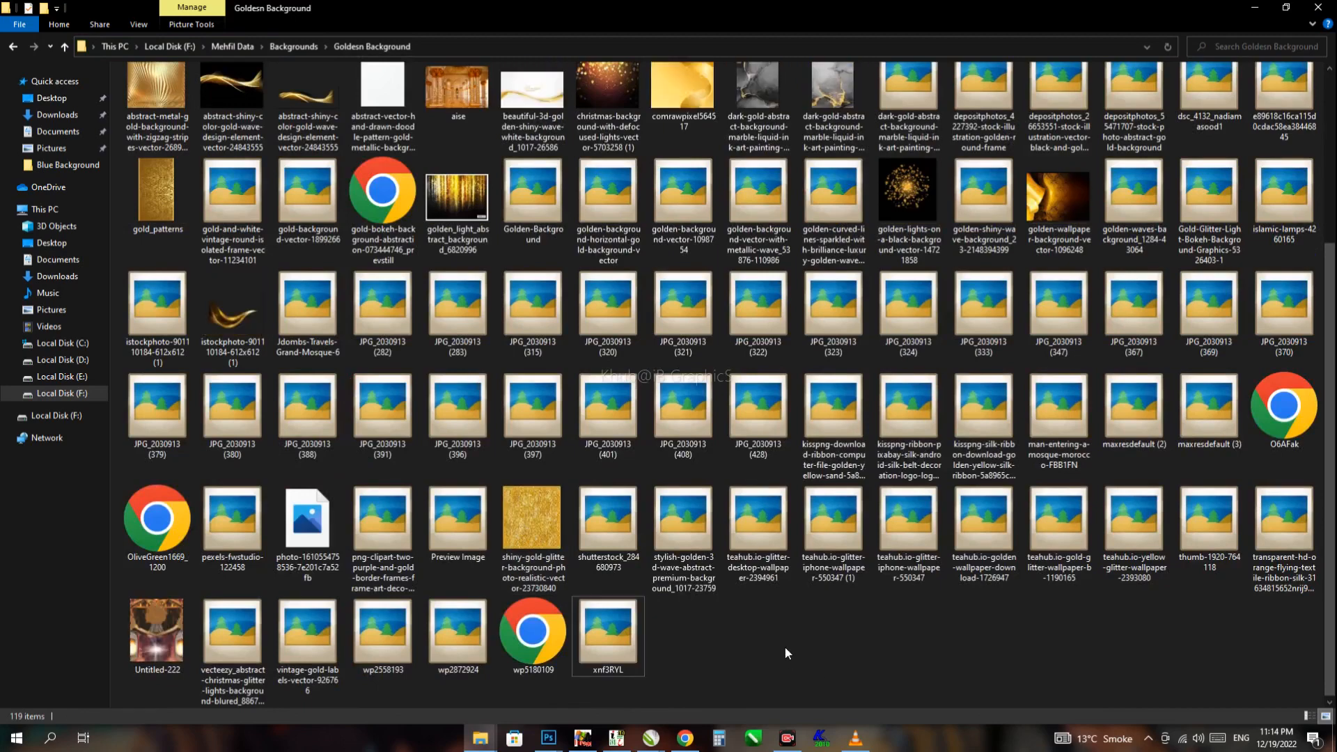
scroll(709, 580, "down", 10)
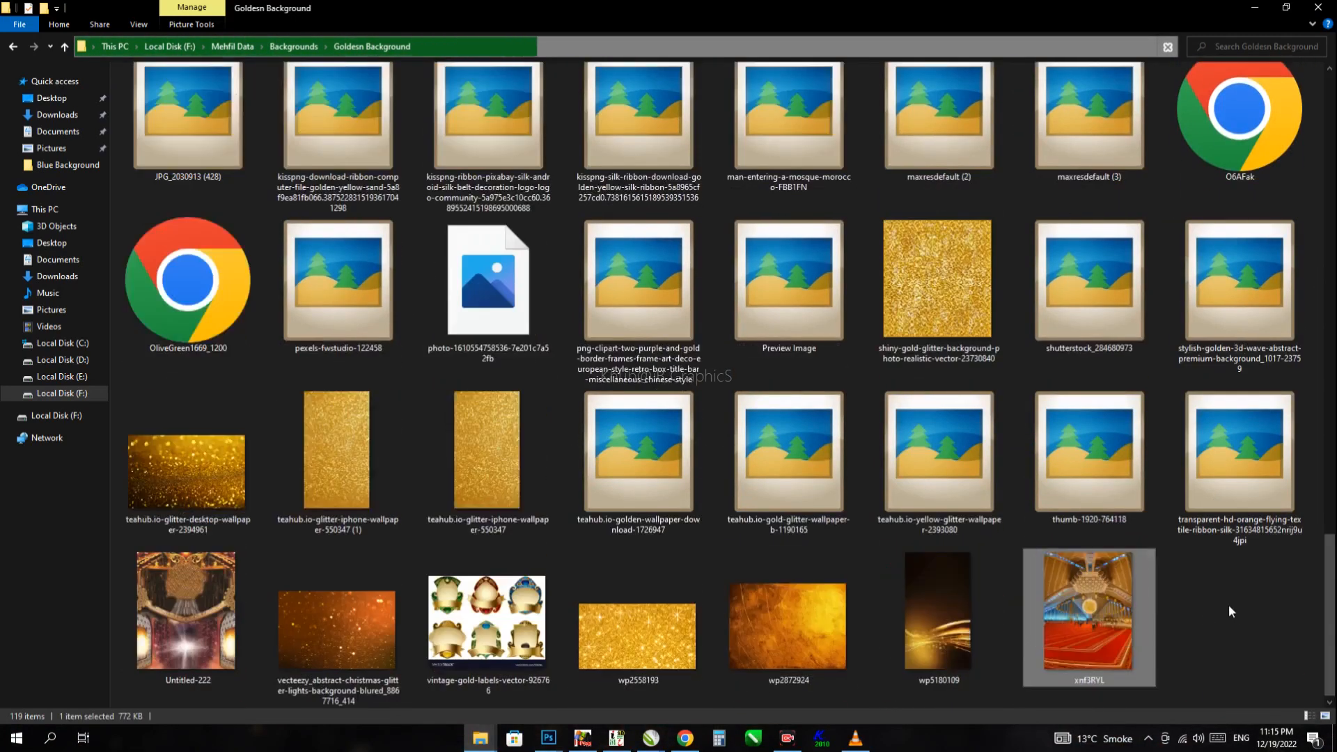
Step: Bring the gold glitter image wp2558193 into the CorelDRAW drawing and scale it to about 77.3% beneath the white calligraphy
left_click_drag(637, 630, 448, 467)
left_click_drag(228, 464, 288, 497)
key("Down")
key("Down")
key("Down")
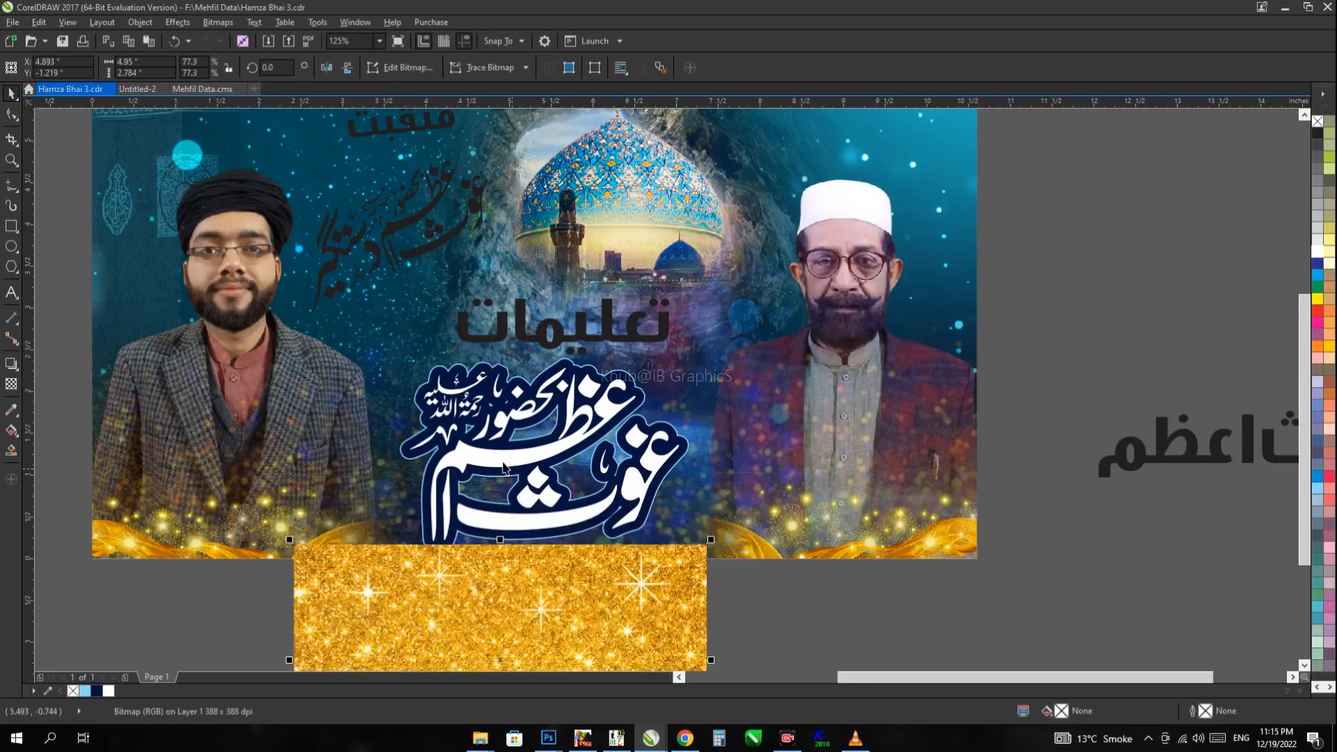
Step: Clip the gold glitter image inside the white calligraphy lettering and fill the lettering with yellow
left_click(499, 463)
left_click(499, 461, "ctrl")
left_click_drag(755, 334, 743, 341)
left_click(925, 409)
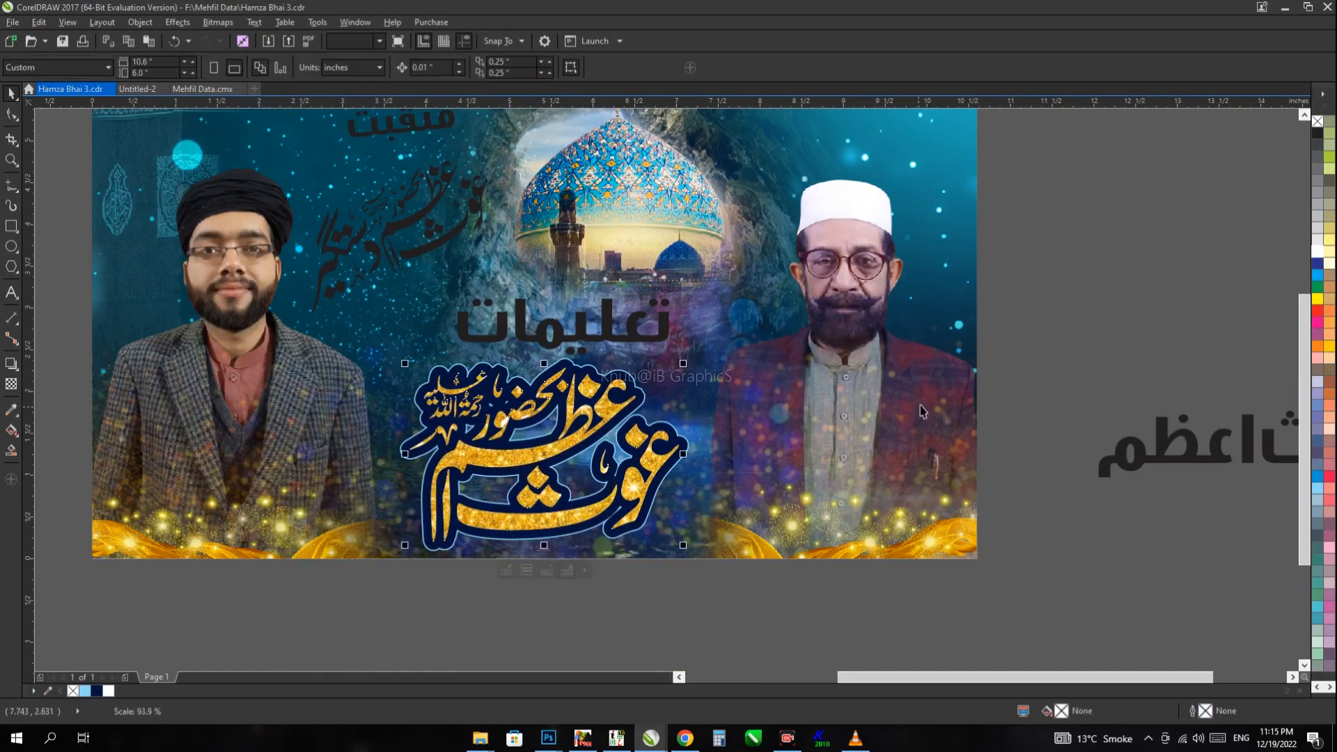
left_click(634, 441)
left_click(1318, 299)
left_click(514, 451, "ctrl")
Step: Give the layered gold calligraphy a blue drop-shadow glow with 80 opacity, 10 feathering, Add mode and zero offset
key("space")
left_click_drag(336, 583, 706, 353)
key("space")
left_click_drag(544, 451, 476, 559)
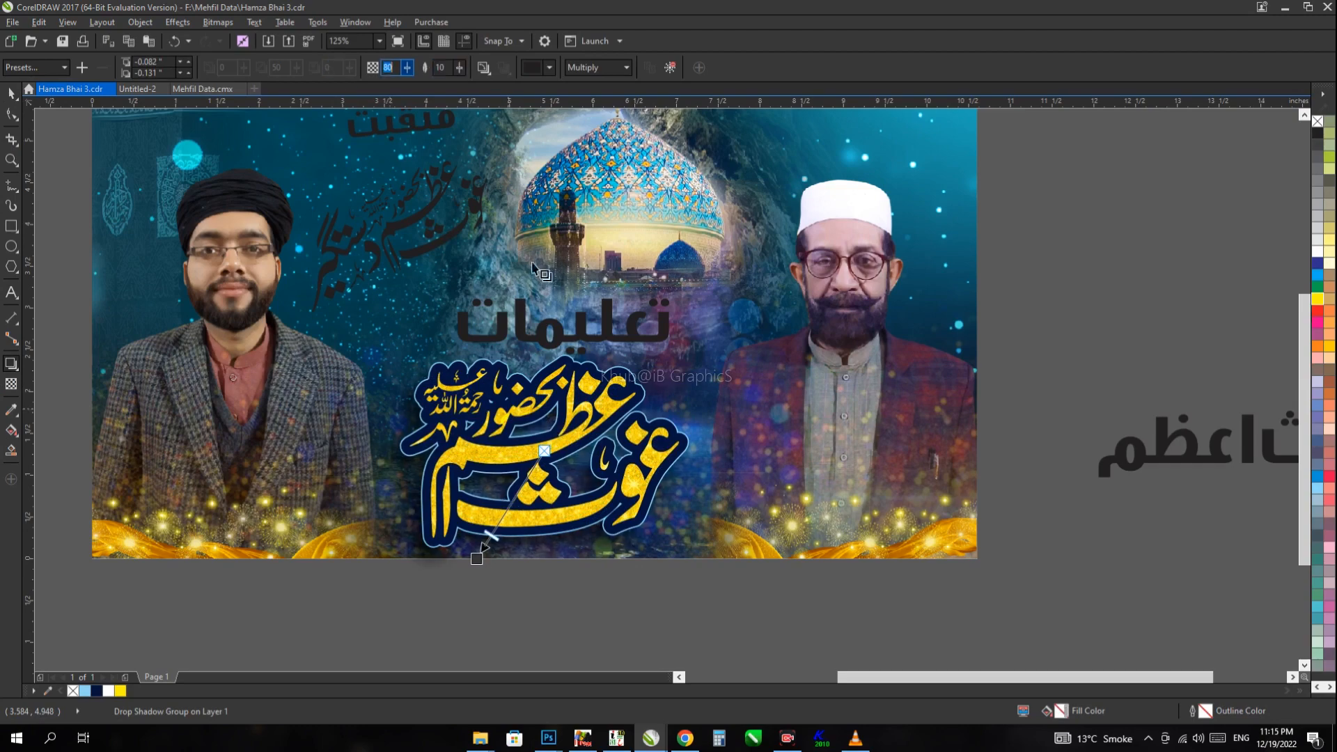
left_click(550, 68)
left_click(582, 184)
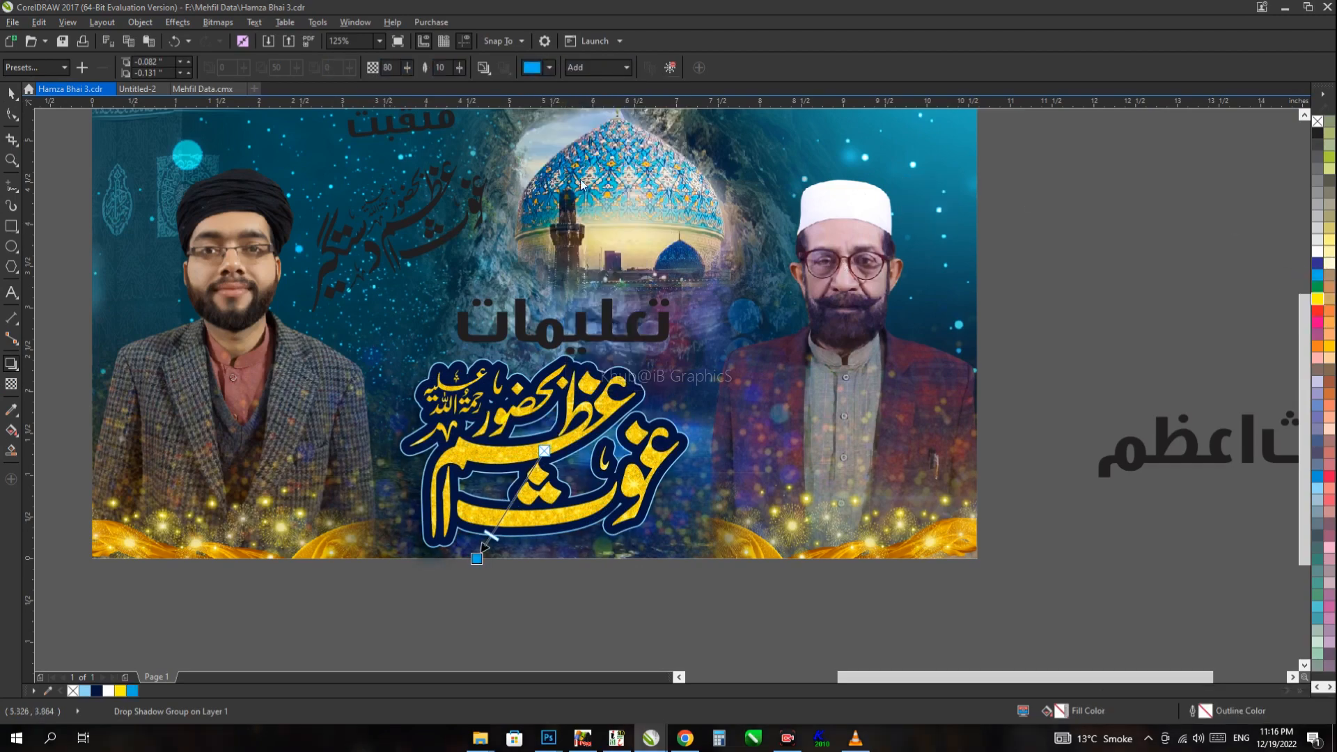
left_click(476, 475)
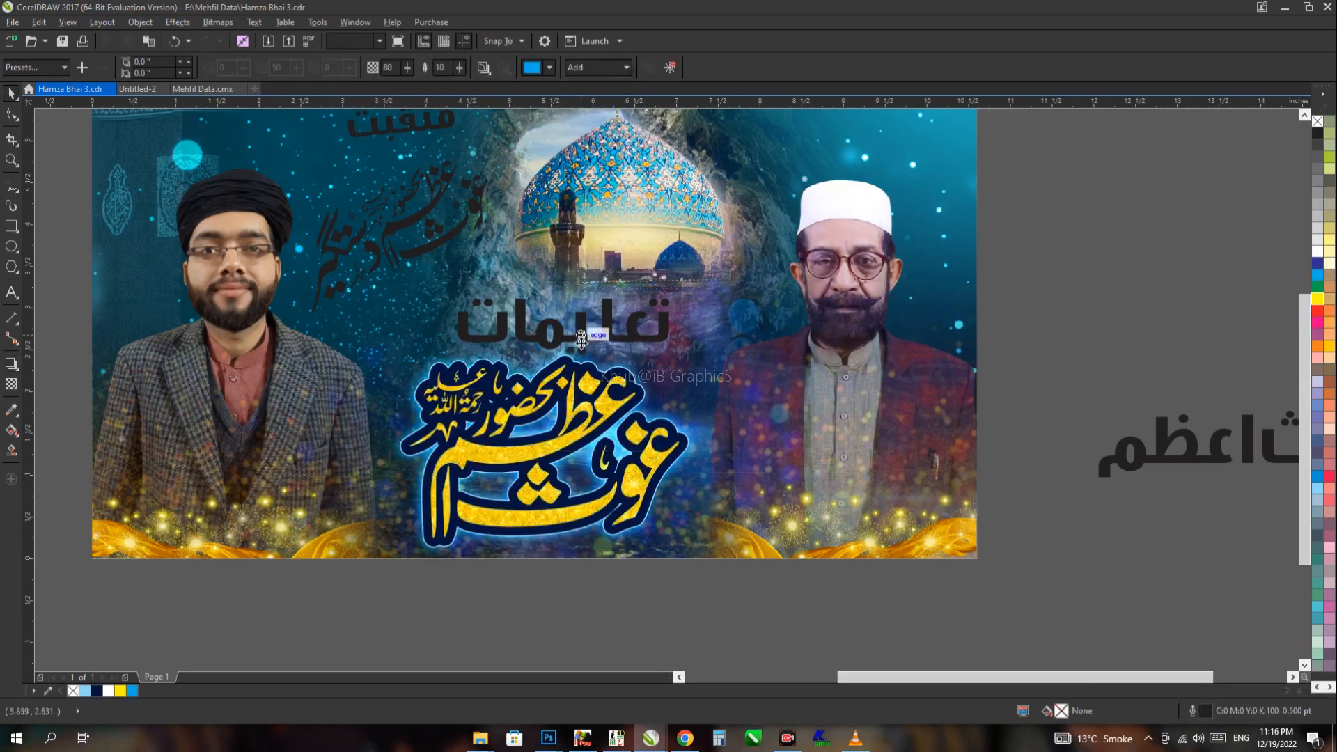
left_click_drag(581, 340, 579, 317)
key("ctrl+z")
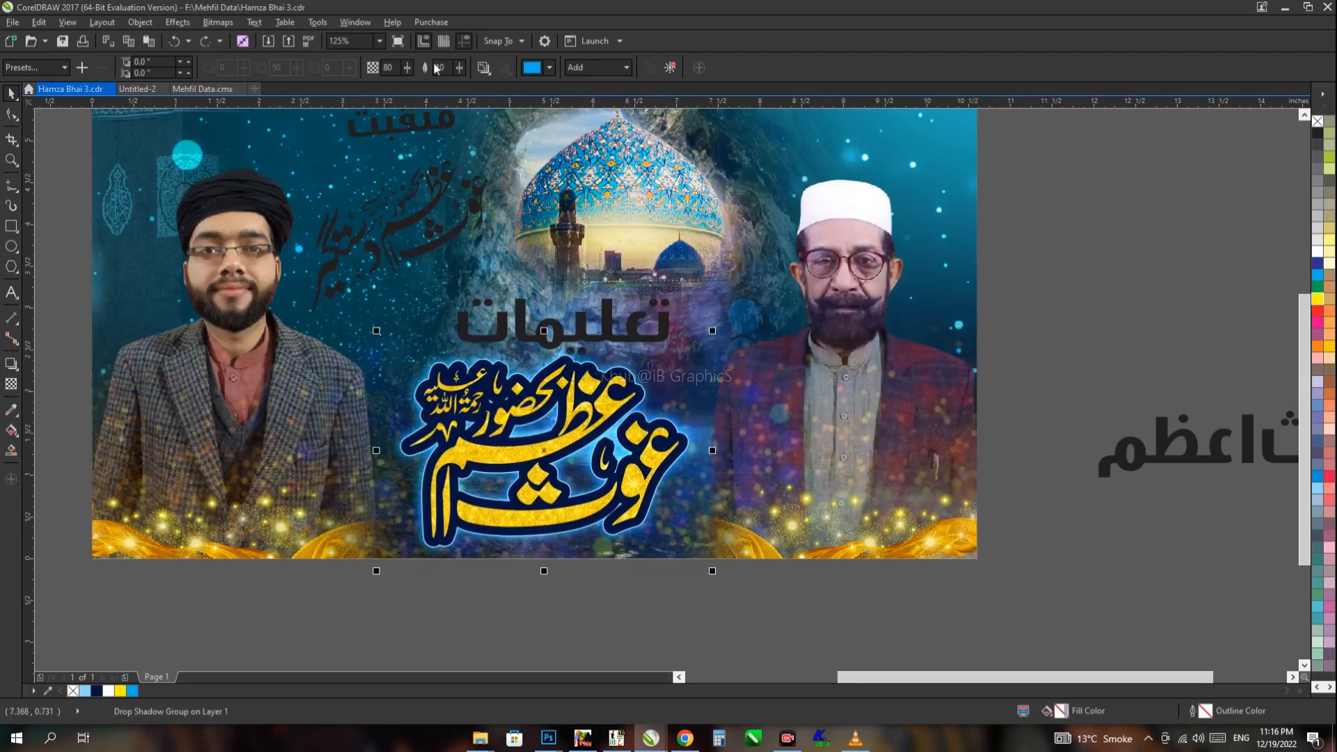
key("Return")
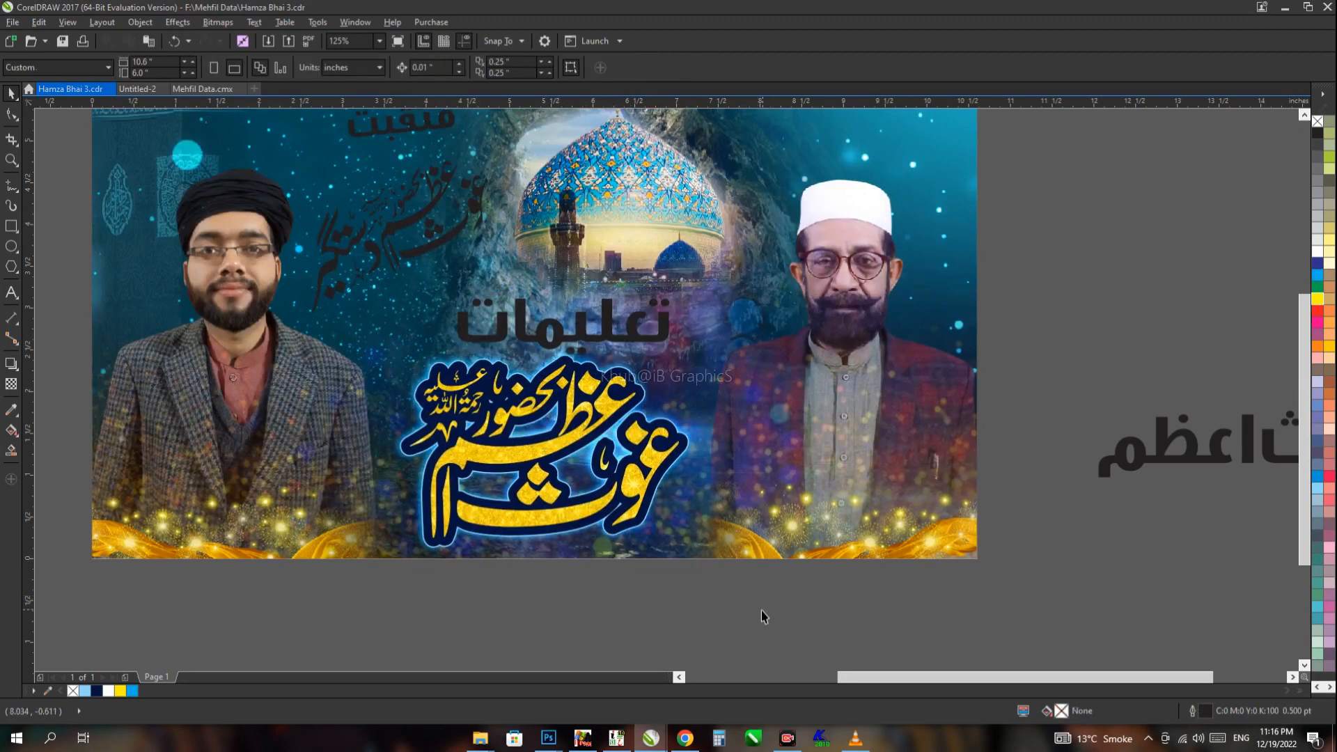
Step: Move the gold calligraphy slightly higher and shift the تعليمات heading to the right above it
left_click_drag(336, 605, 817, 319)
left_click(610, 313)
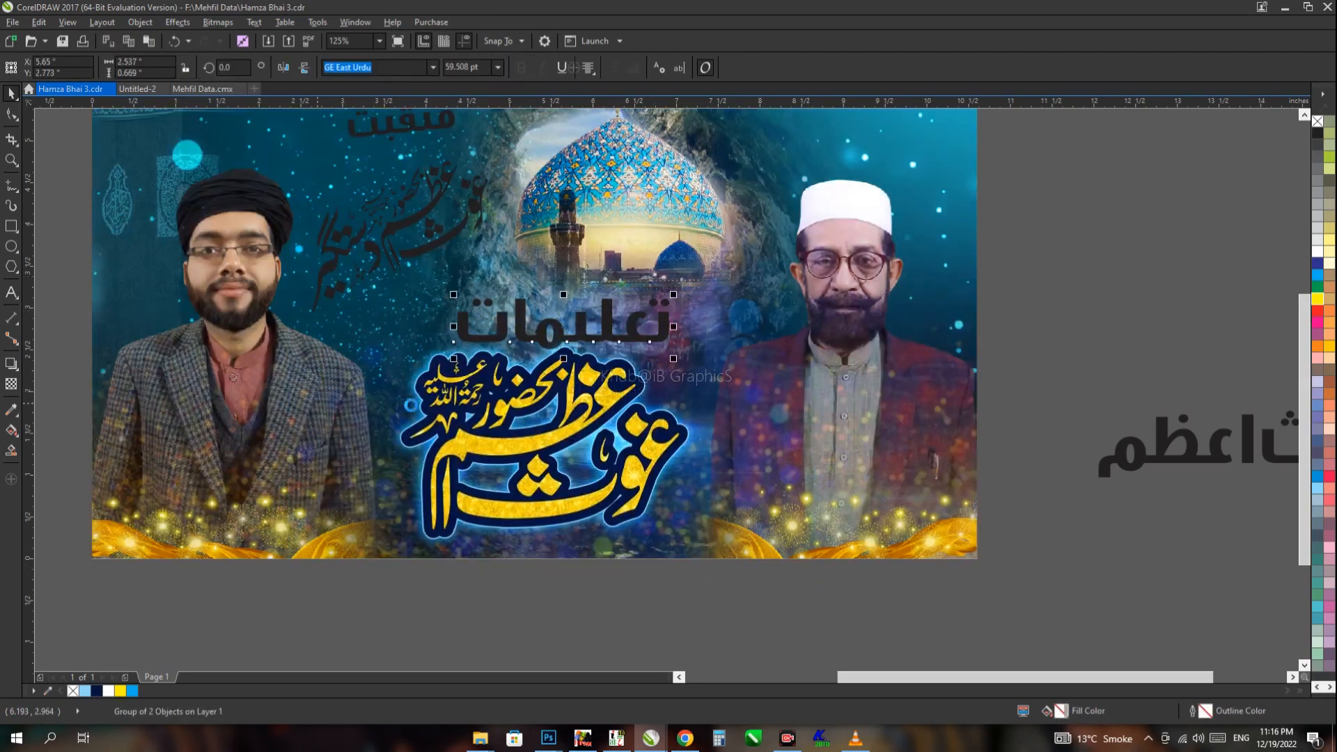
scroll(655, 324, "up", 5)
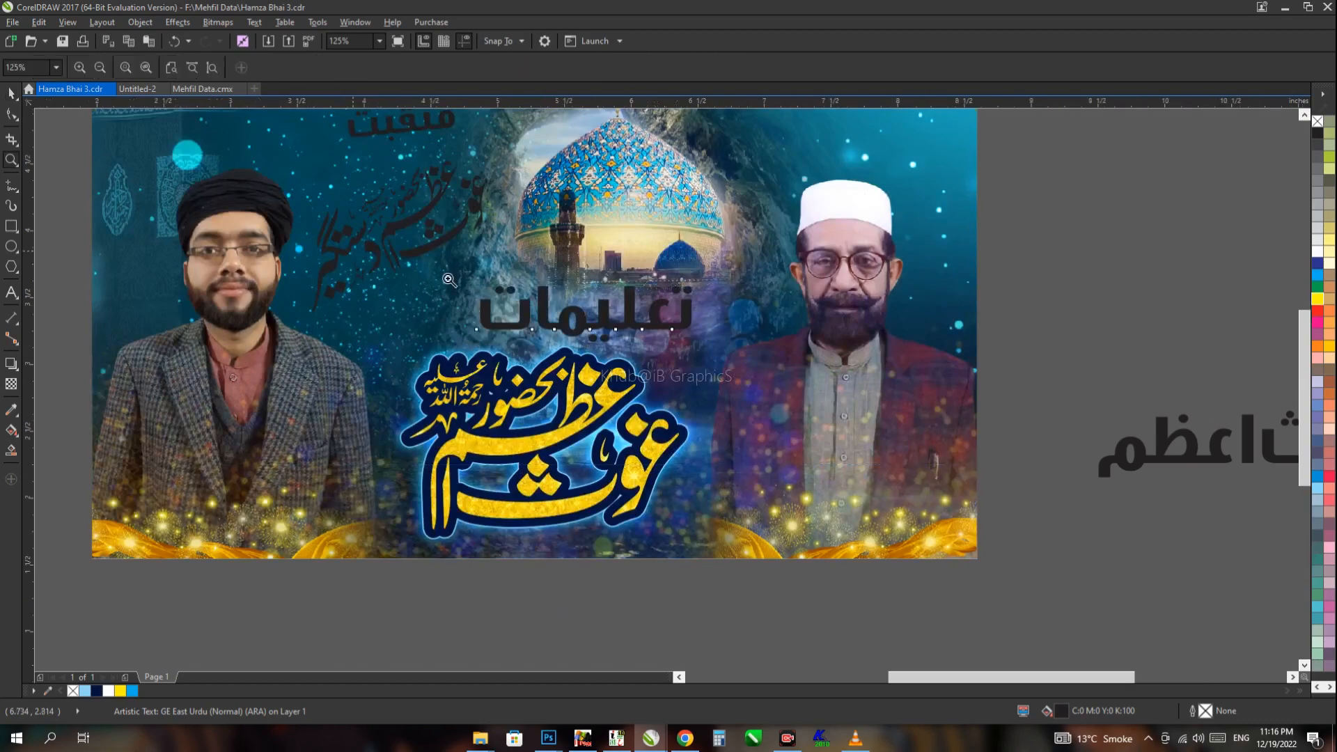
Step: Copy the outline pen, outline colour and fill from the gold calligraphy onto the تعليمات heading
key("ctrl+shift+a")
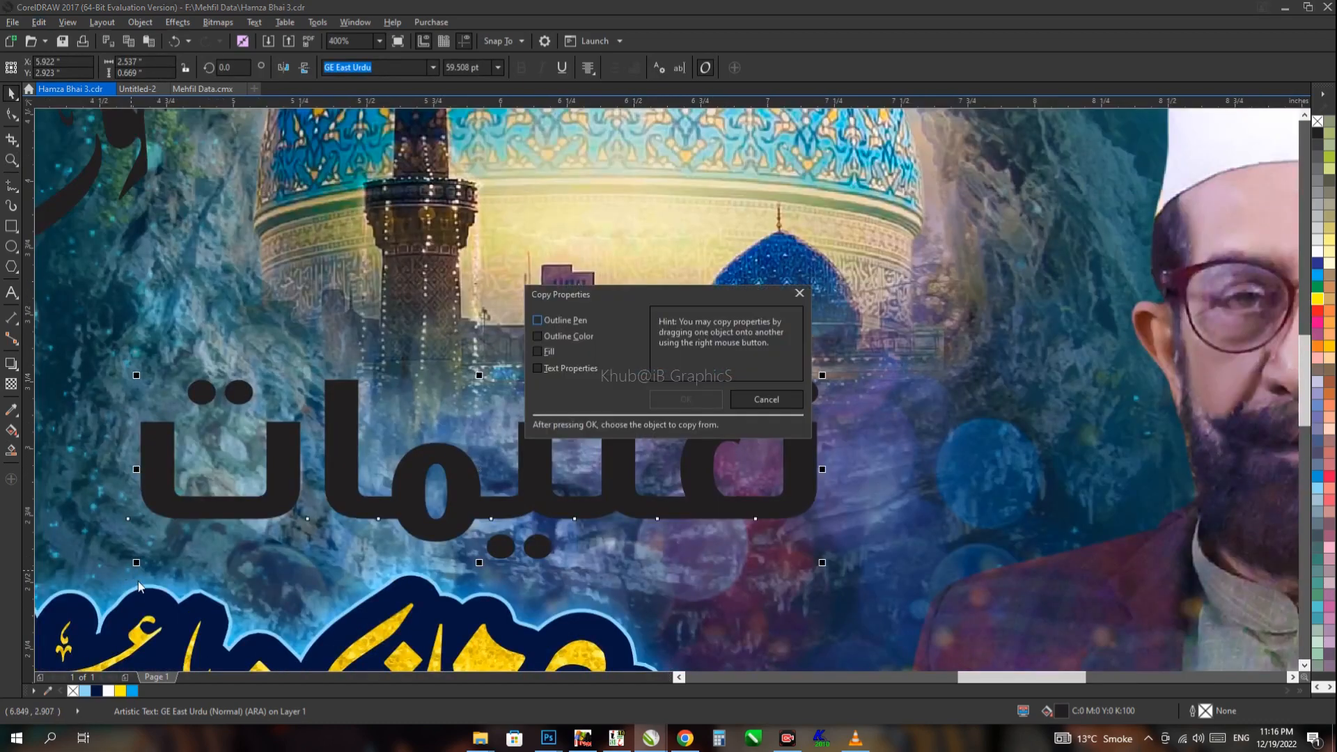
left_click(549, 351)
left_click(551, 336)
left_click(552, 320)
left_click(686, 399)
left_click(126, 595)
key("ctrl+s")
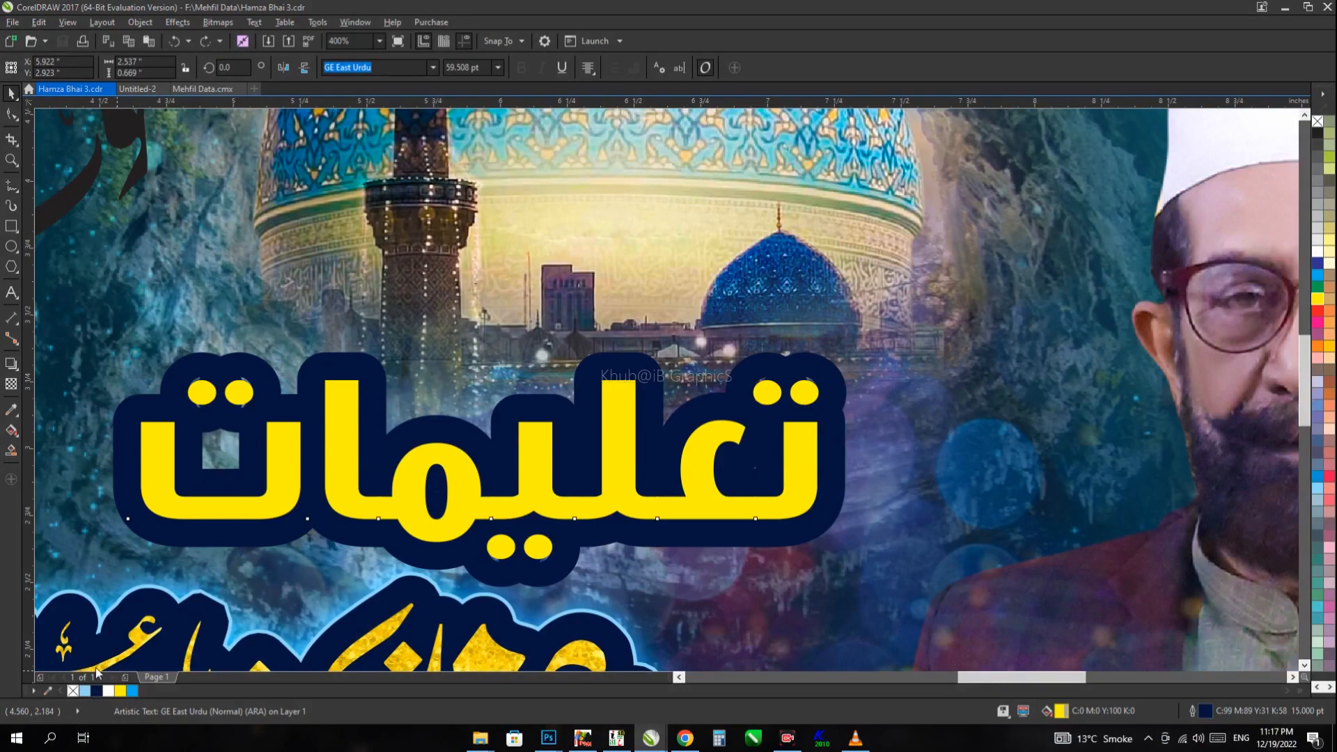
Step: Layer the تعليمات heading as a 15 pt Ice Blue outline behind a white copy outlined 13 pt navy, and copy the calligraphy's glow onto it
right_click(84, 691)
key("F12")
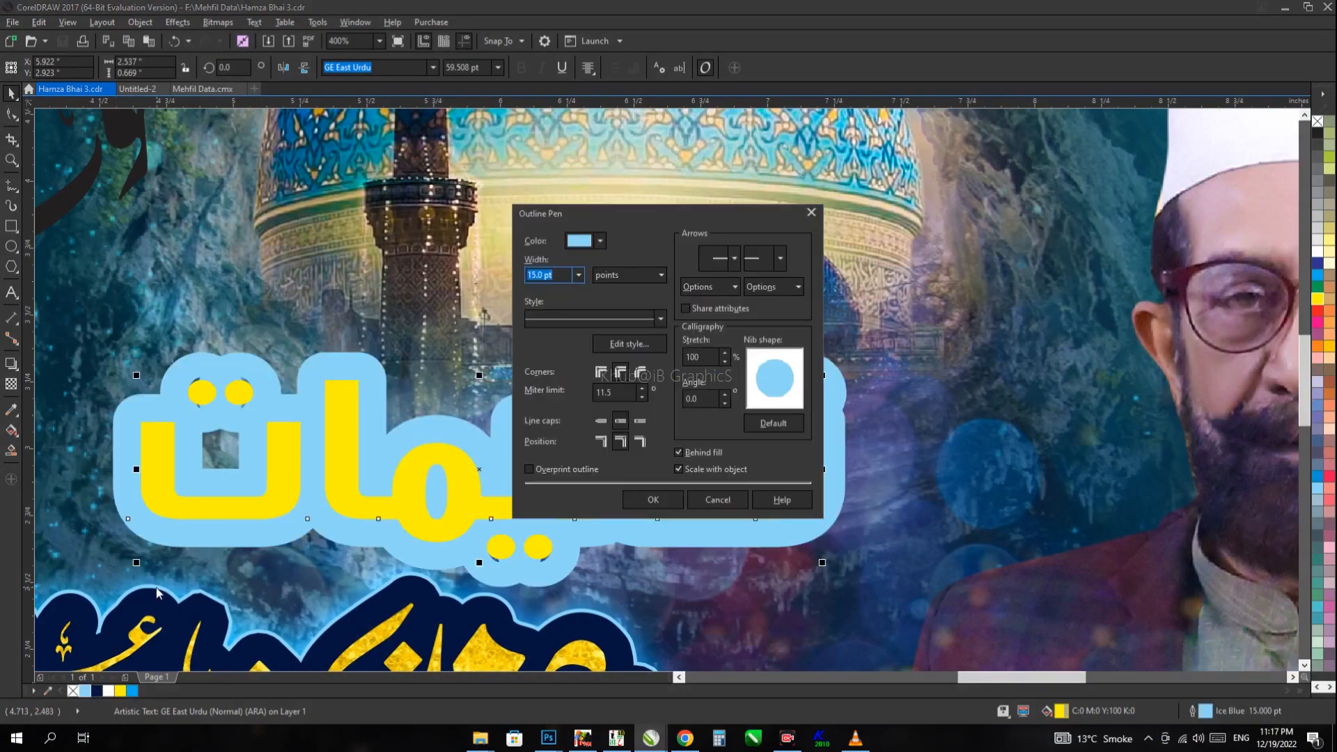
type("15")
key("Return")
key("ctrl+Page_Down")
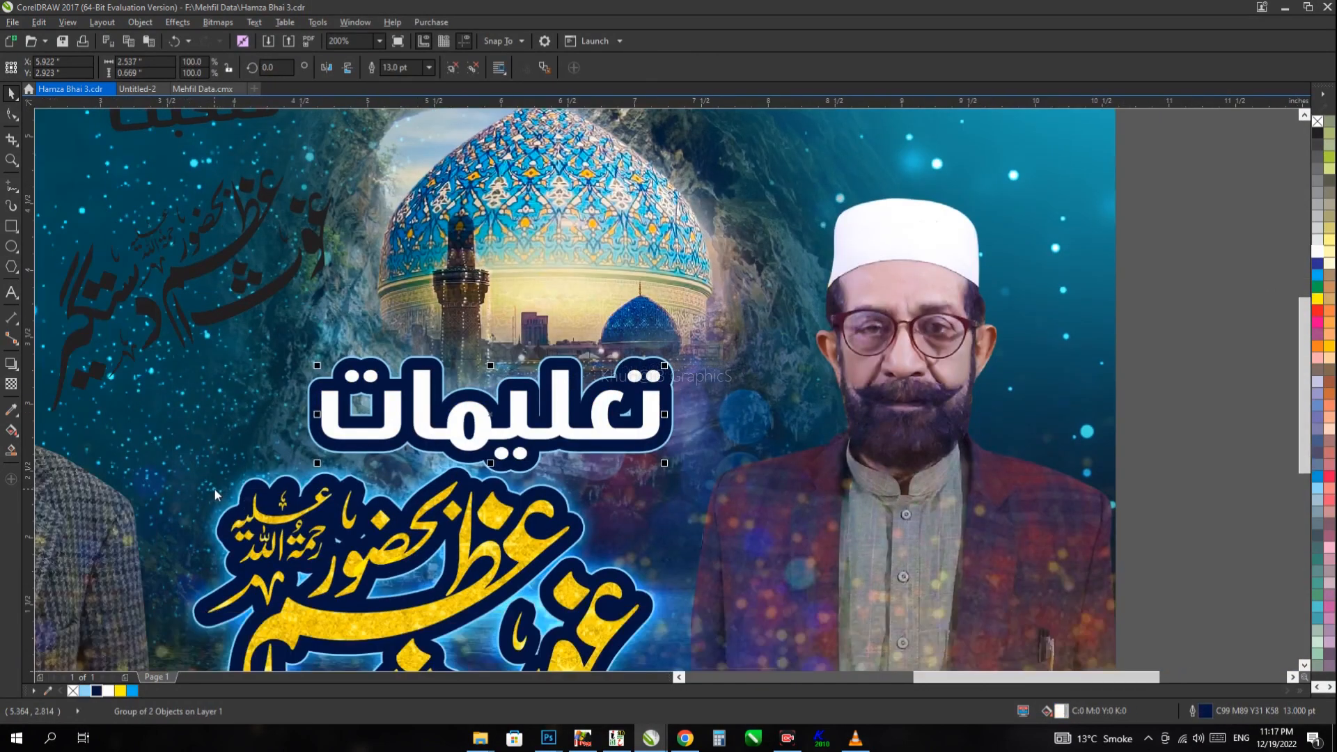
left_click(547, 475)
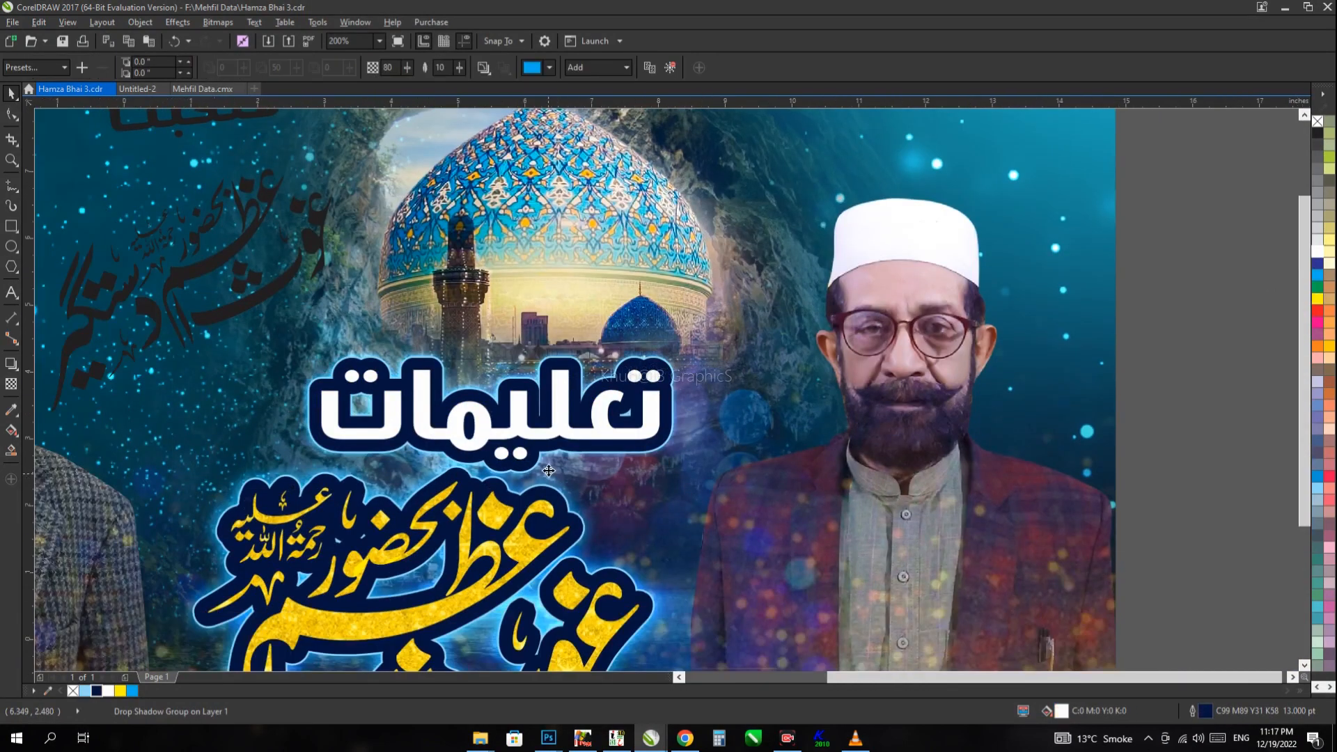
scroll(547, 475, "down", 1)
Step: Apply light blue (C47 M3 Y13 K4), sampled from the picture beside the dome, to the tilted black calligraphy's fill and outline
left_click(386, 361)
left_click(406, 365)
scroll(407, 369, "up", 2)
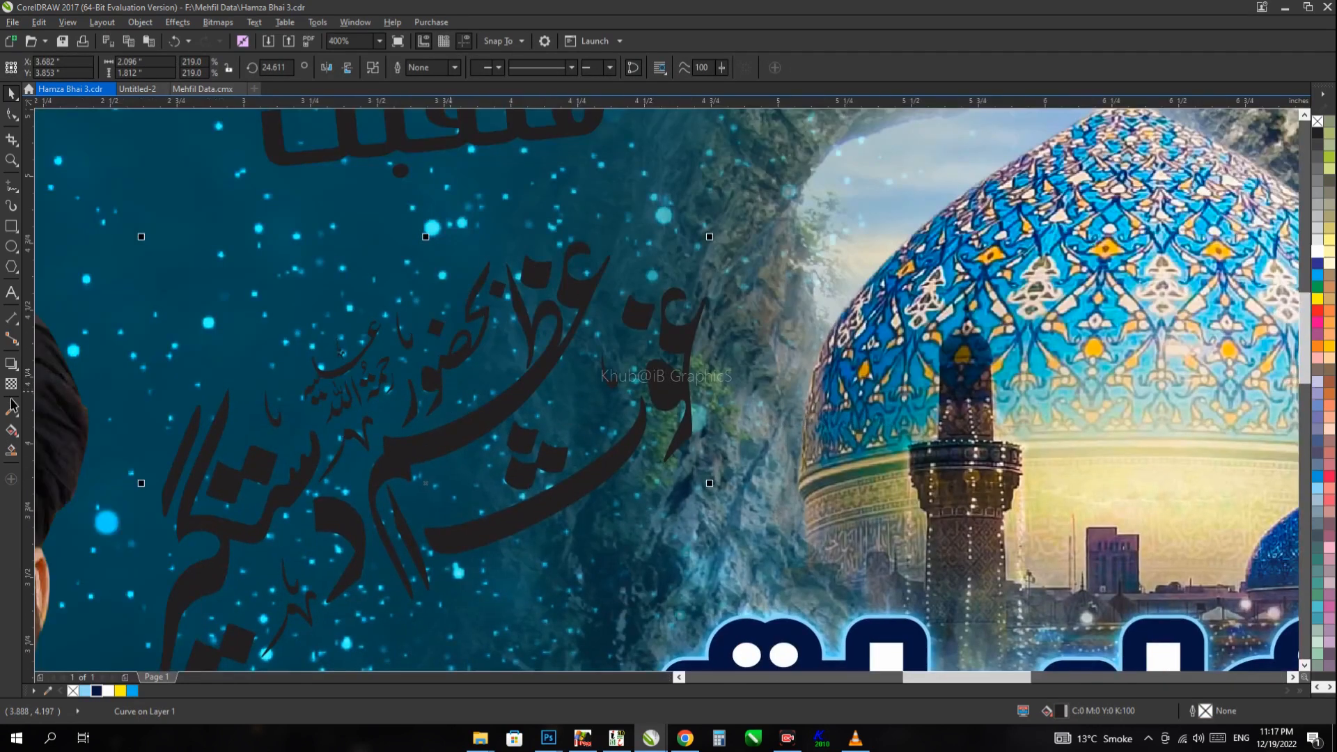
left_click(836, 167)
left_click(145, 691)
right_click(144, 691)
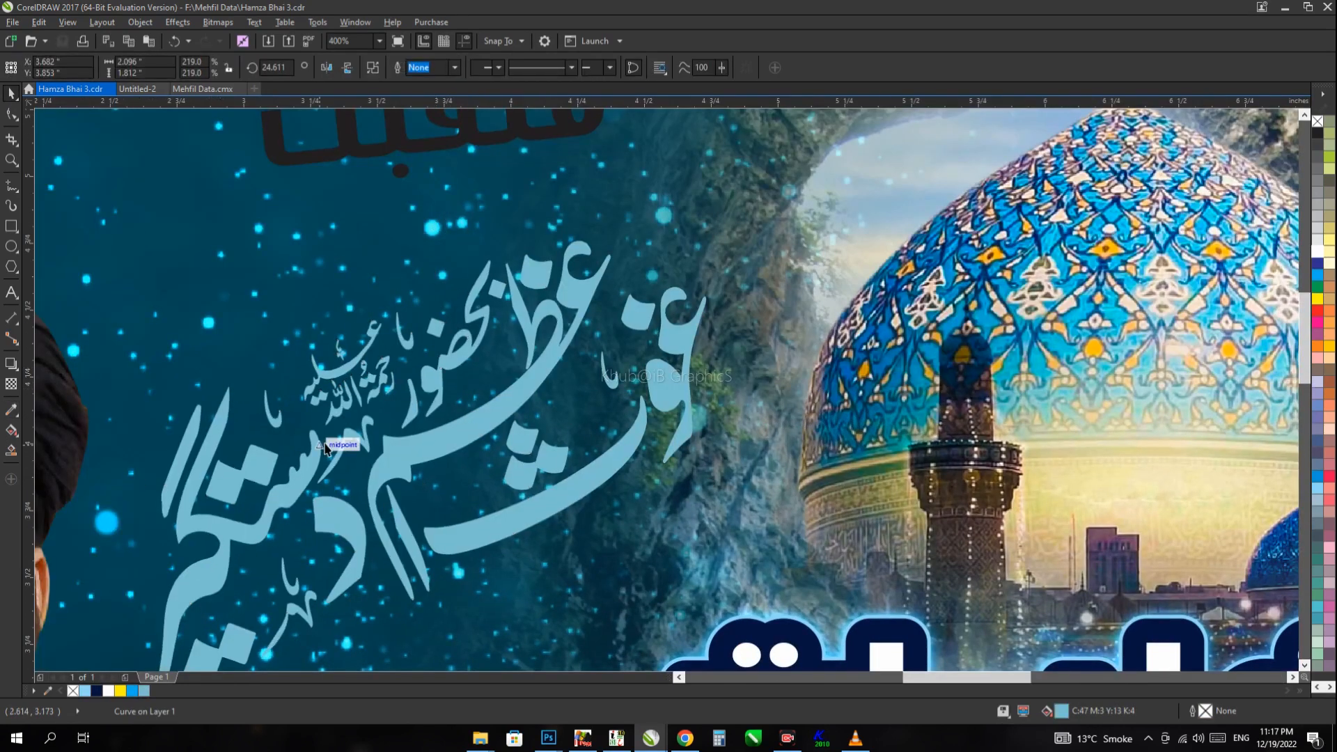
Step: Set the tilted calligraphy's light-blue outline width to 8 pt
key("F12")
type("6")
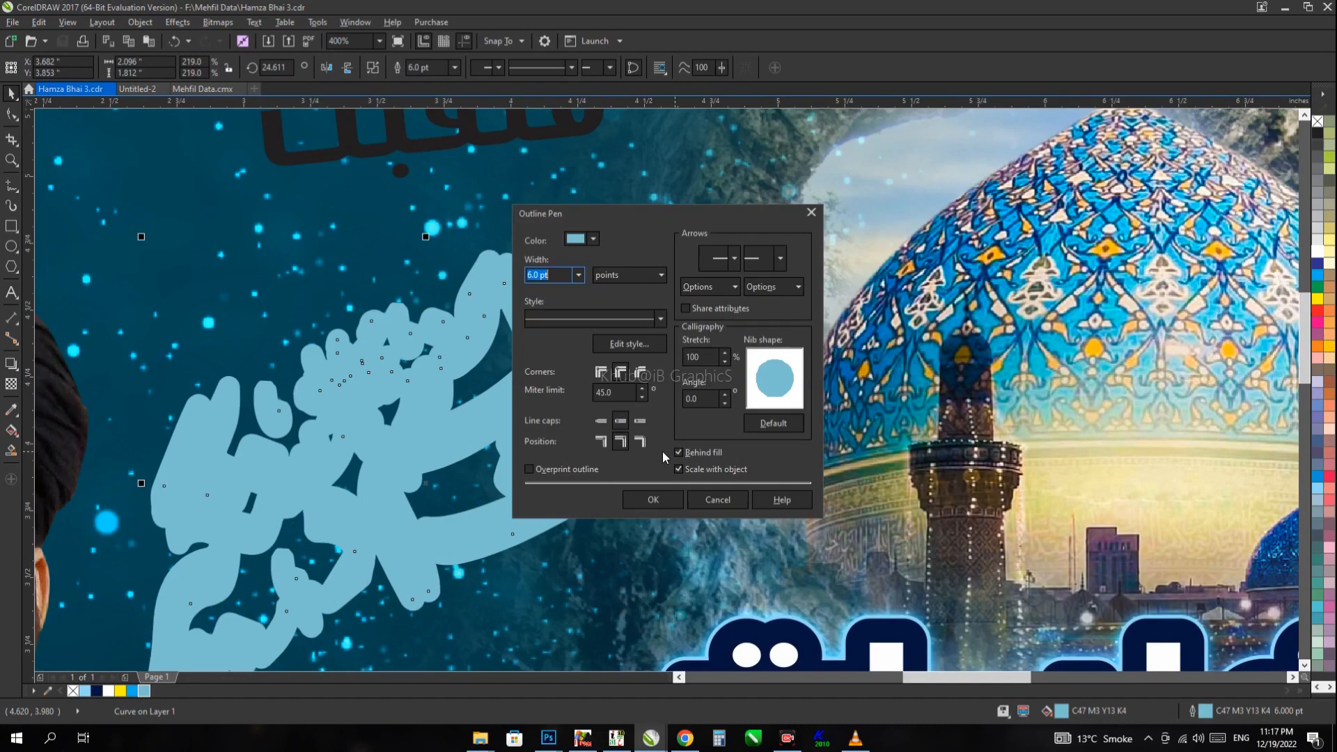
key("Return")
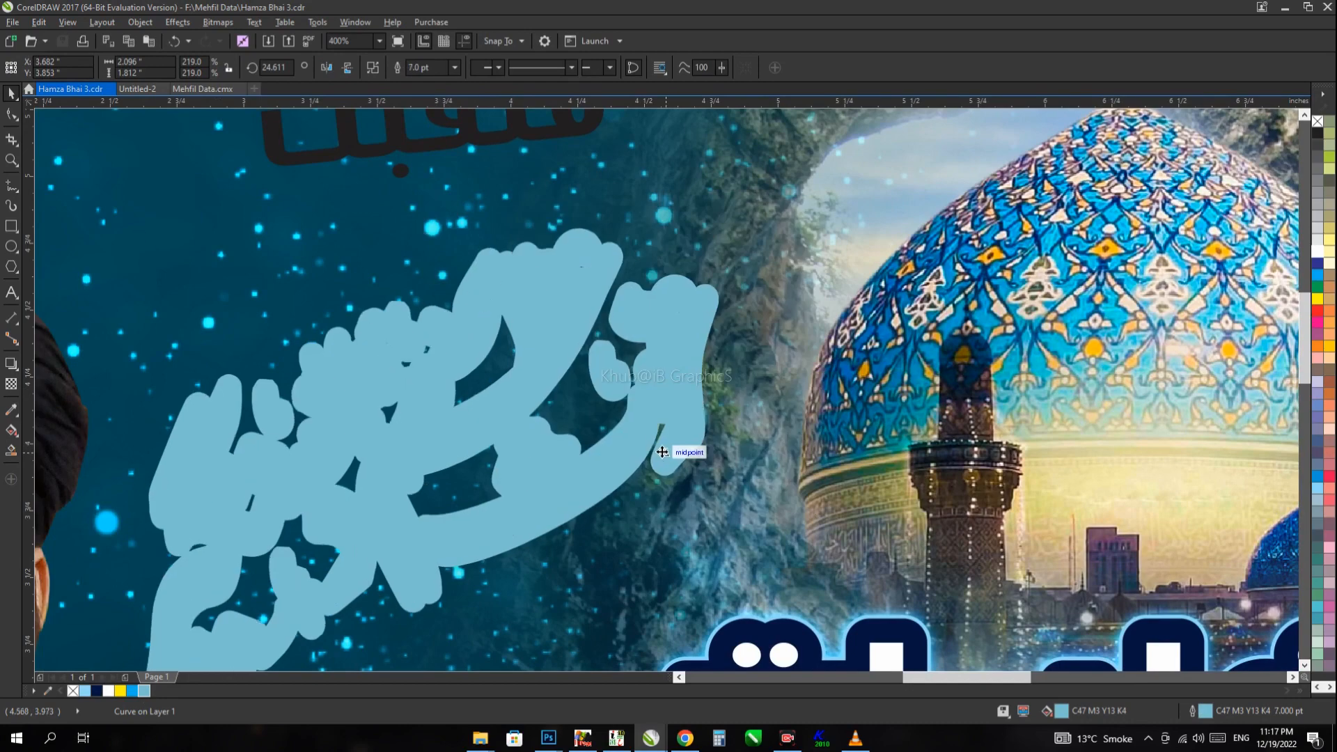
key("F12")
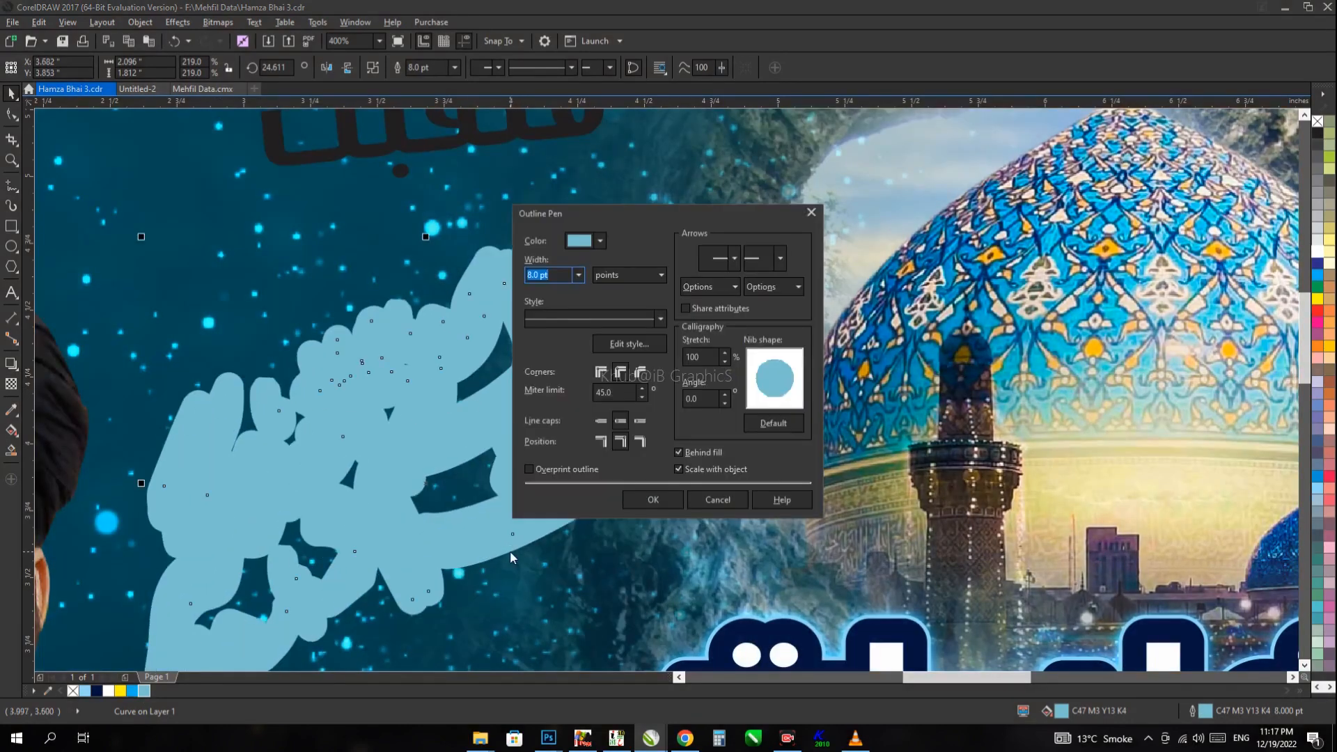
type("8")
key("Return")
Step: Add a 6.5 pt white outline to the tilted calligraphy and fill its top copy dark navy (C100 M84 Y35 K28) with a 1 pt white outline
key("F12")
type("6.5")
key("Return")
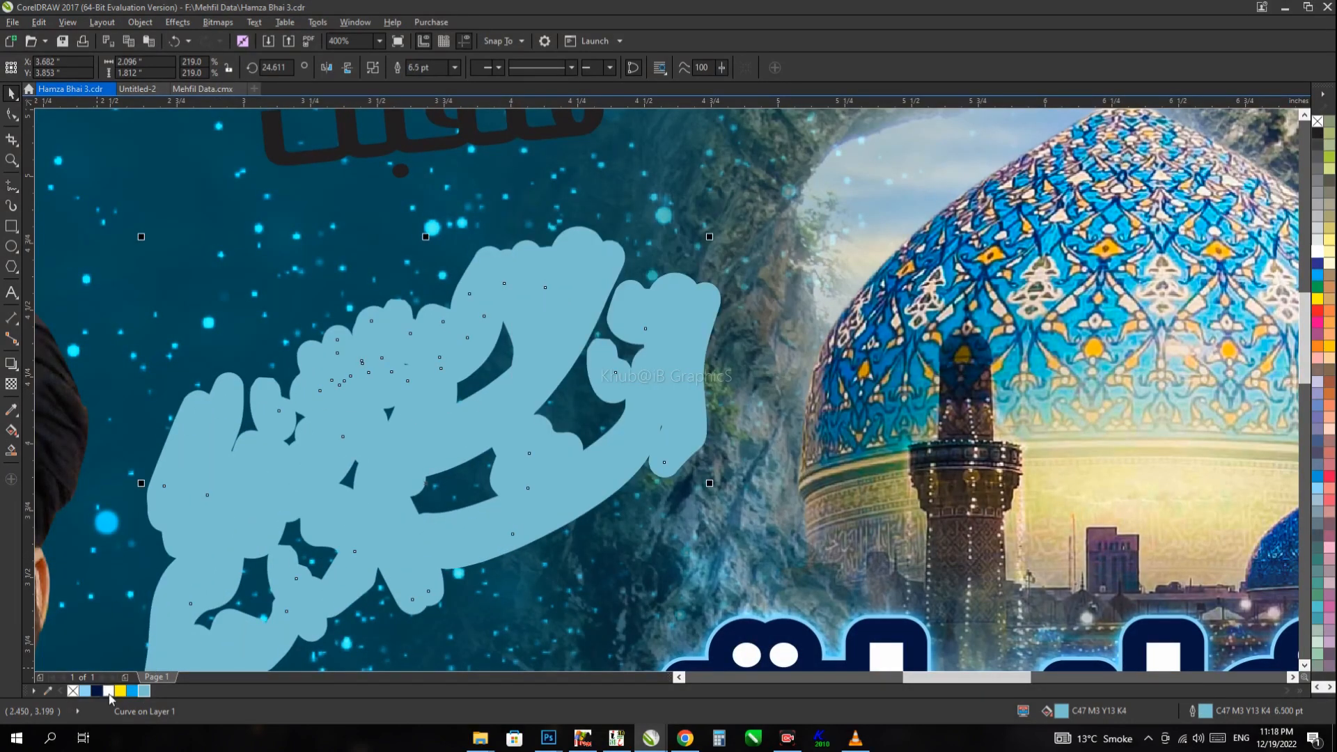
right_click(108, 691)
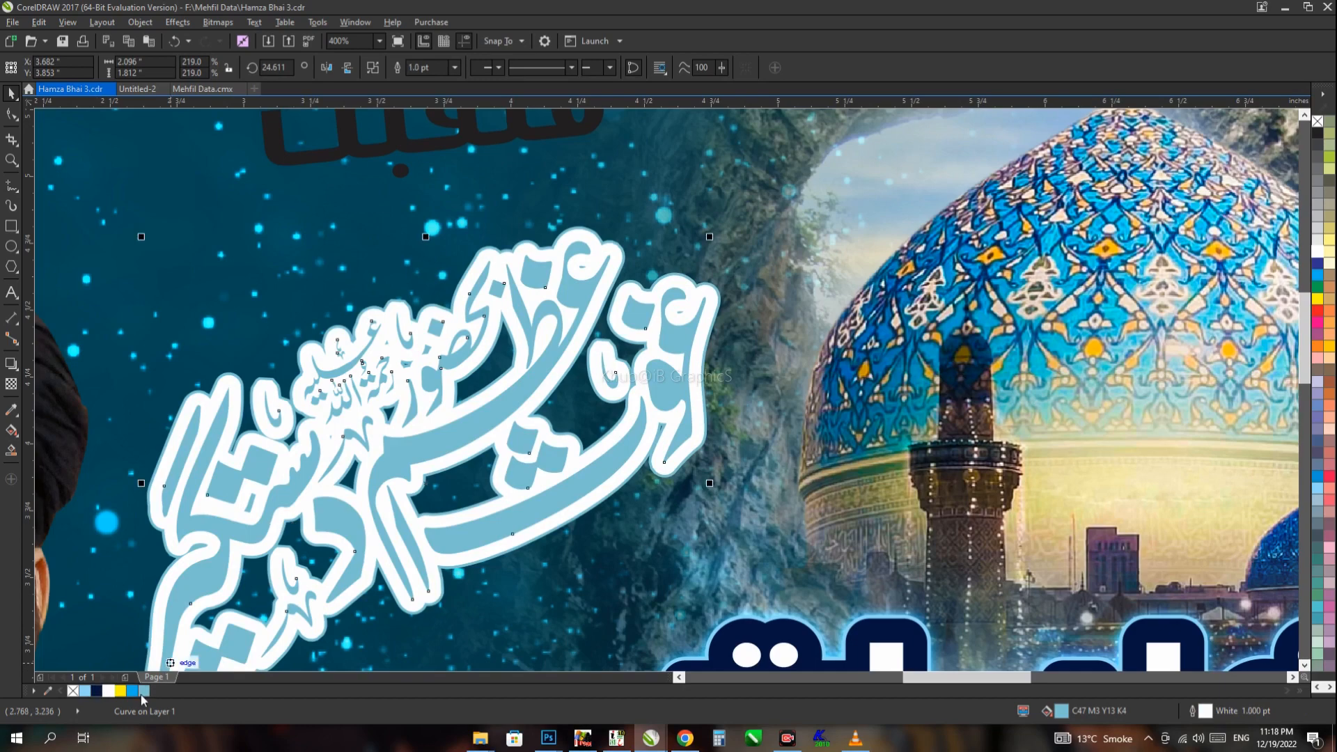
left_click_drag(142, 693, 225, 715)
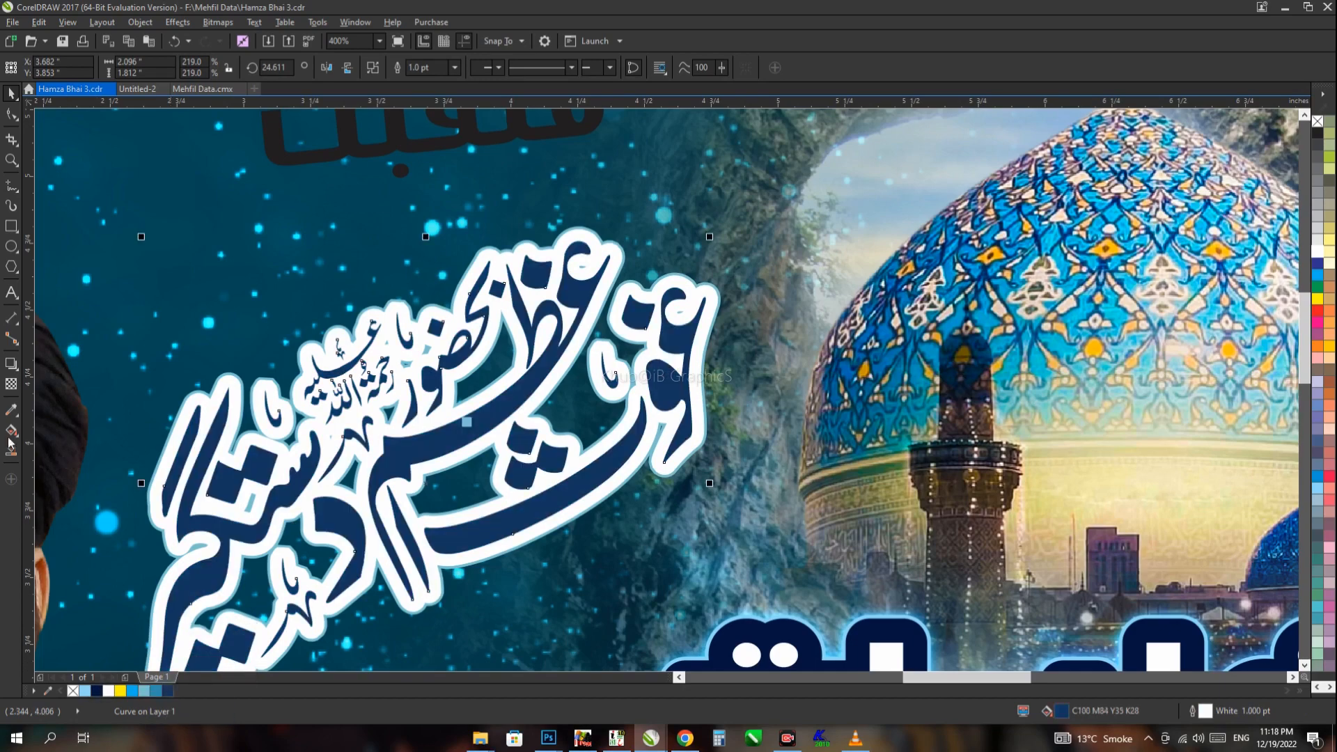
Step: Add a light-blue drop shadow to the navy copy of the tilted calligraphy with 50 opacity, 10 feathering and Multiply mode
left_click(11, 364)
left_click_drag(388, 455, 368, 469)
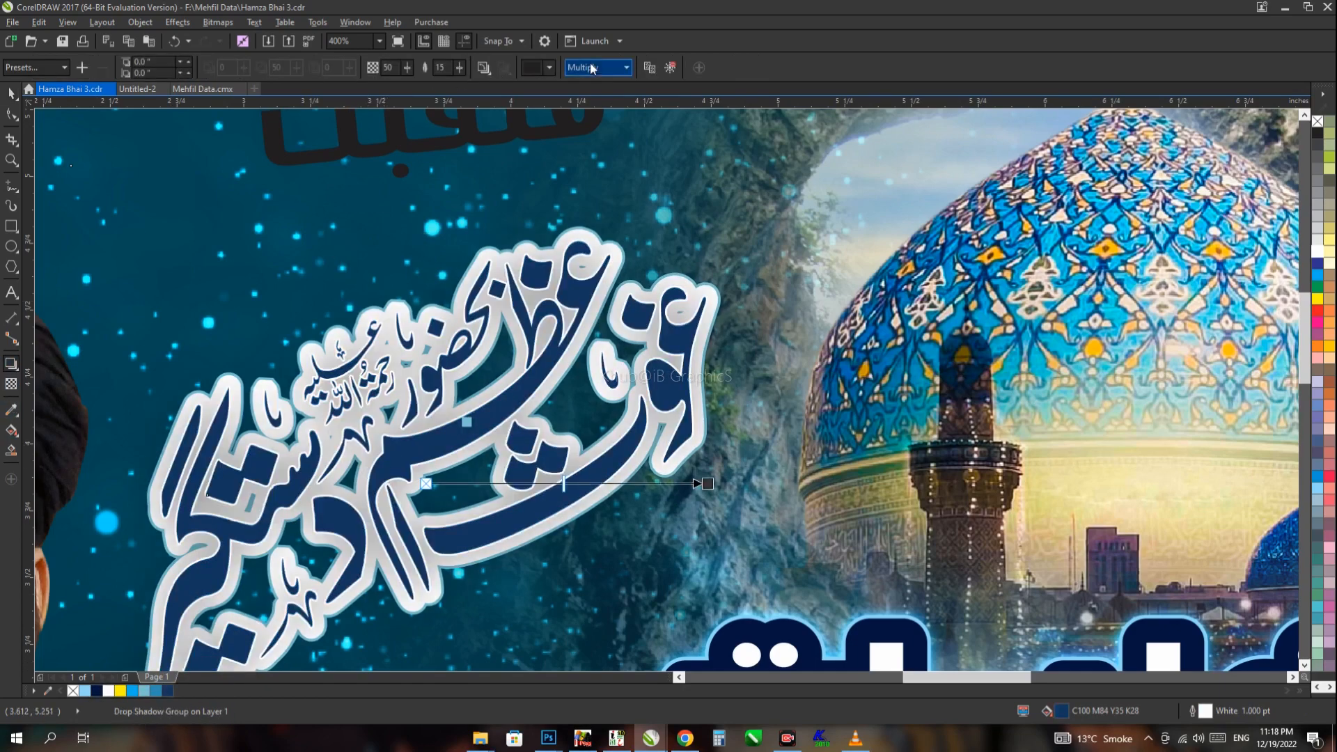
left_click(549, 67)
left_click(154, 686)
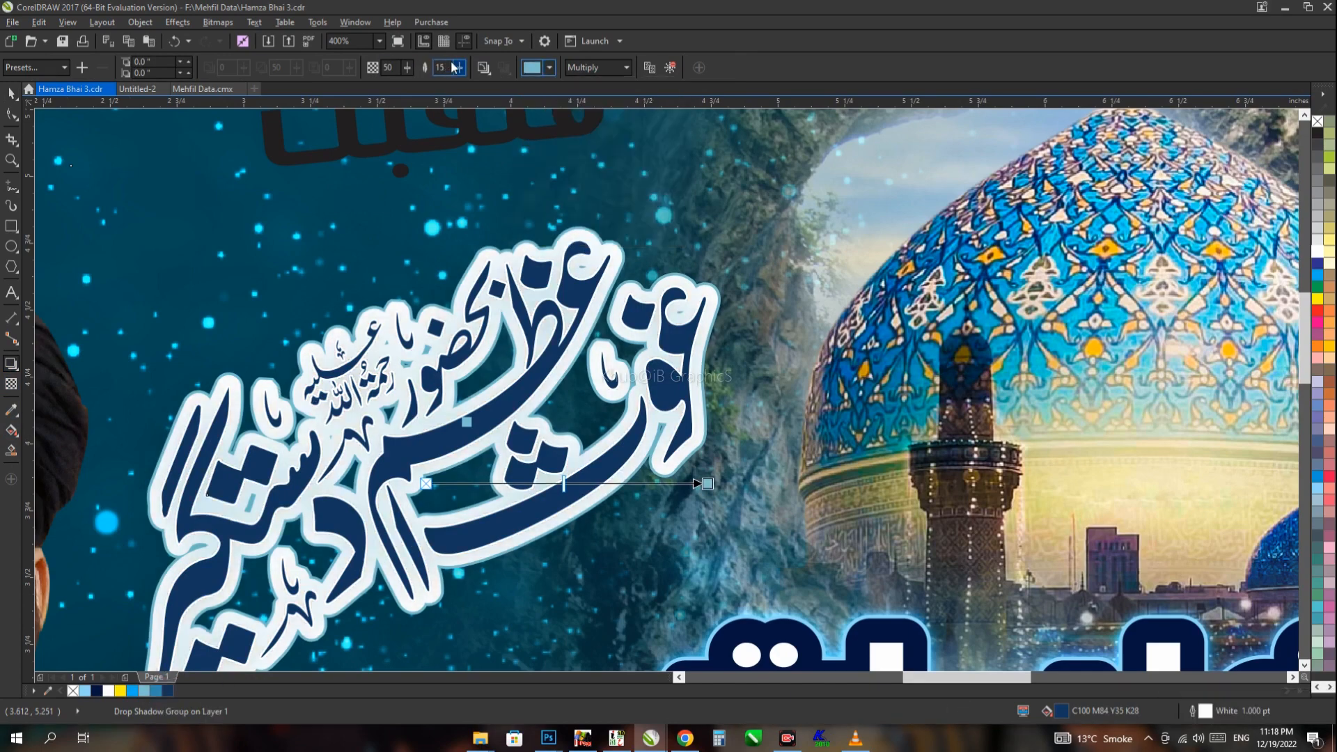
scroll(451, 290, "down", 2)
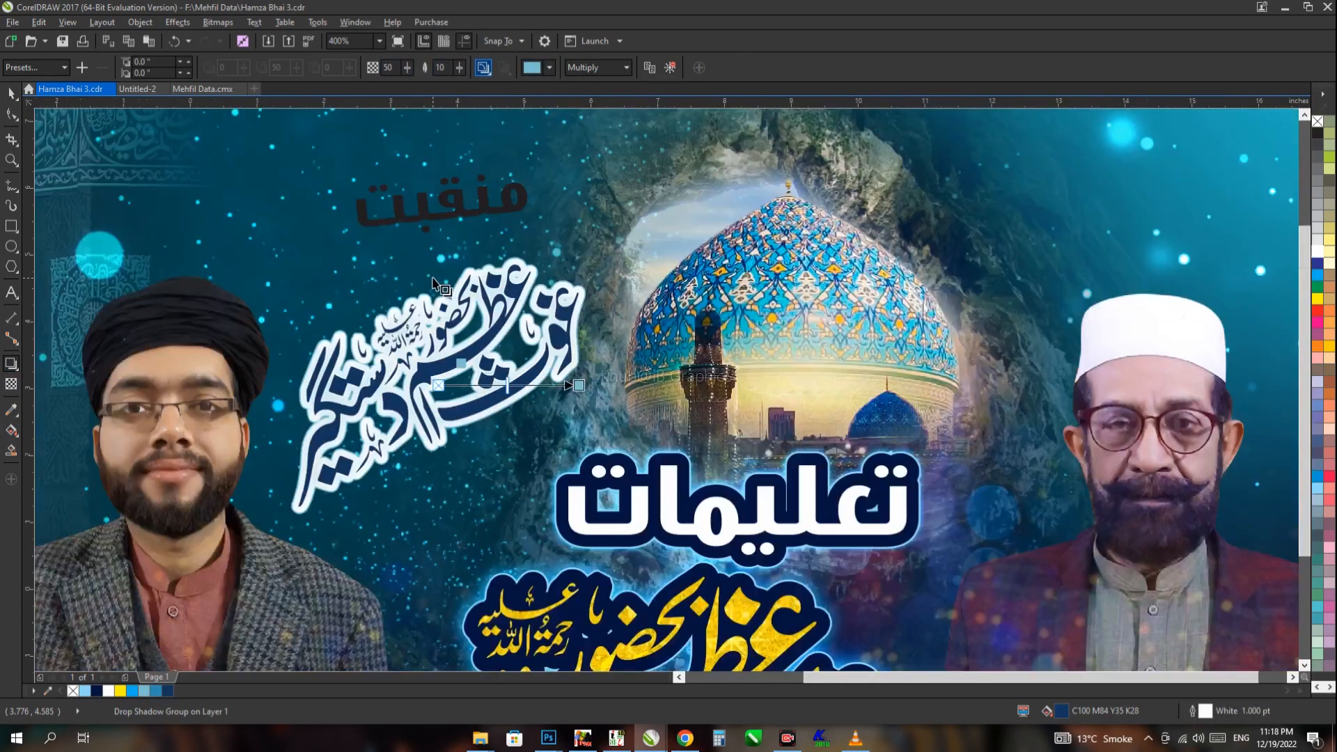
scroll(452, 290, "up", 1)
key("z")
left_click_drag(496, 244, 591, 318)
key("space")
scroll(539, 272, "up", 1)
scroll(539, 272, "down", 3)
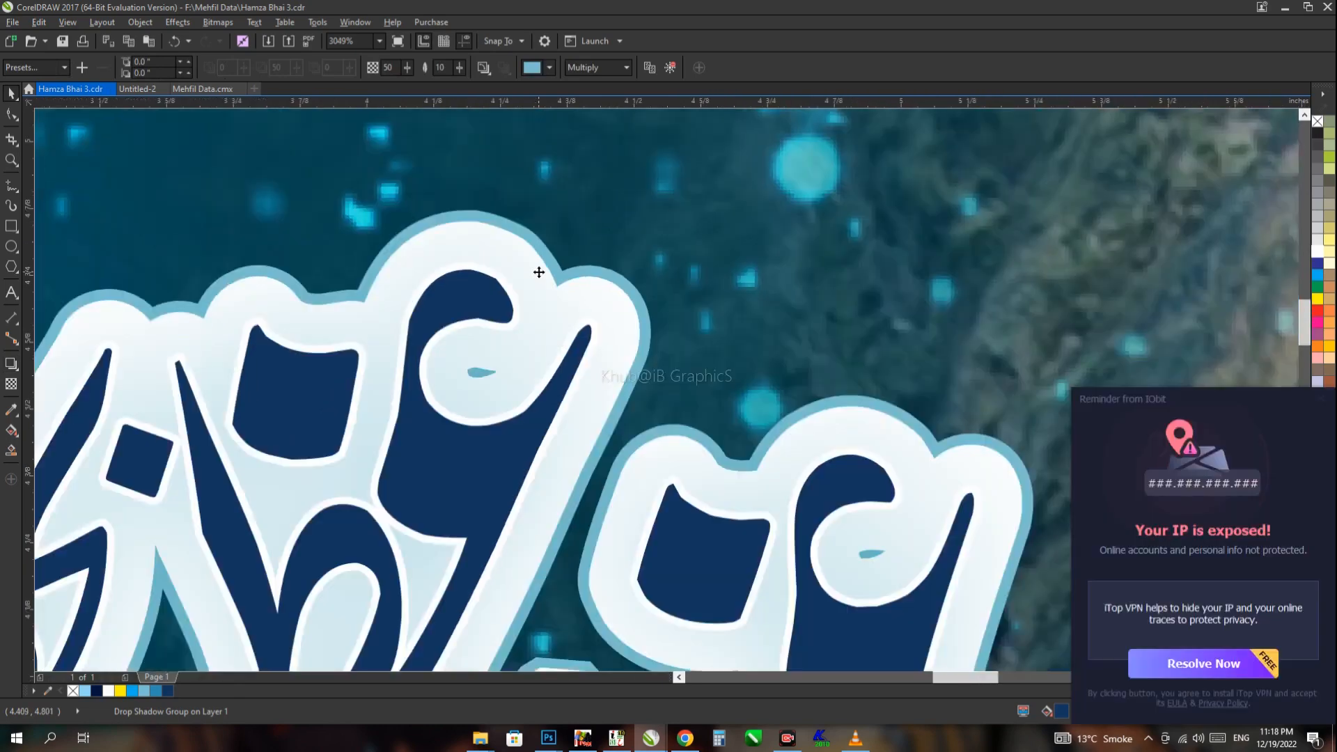
scroll(873, 322, "down", 1)
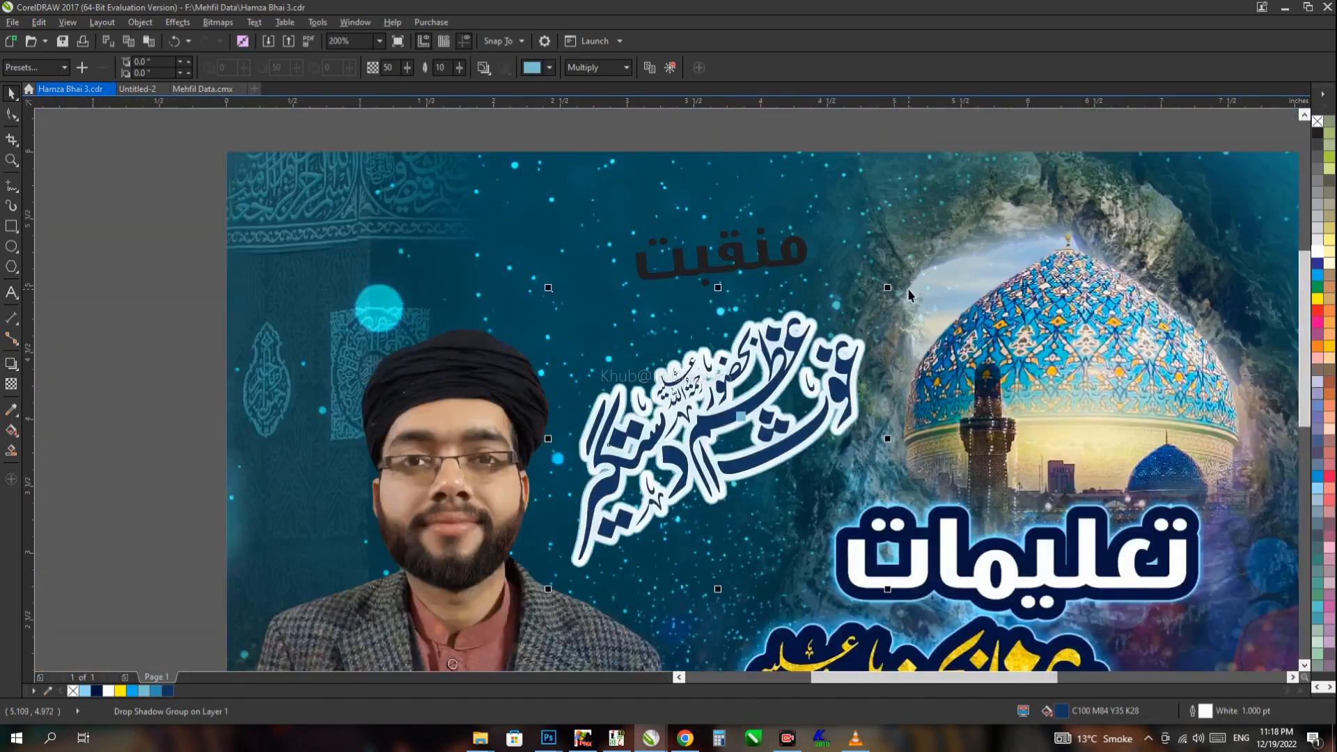
left_click(745, 471)
key("Delete")
key("ctrl+z")
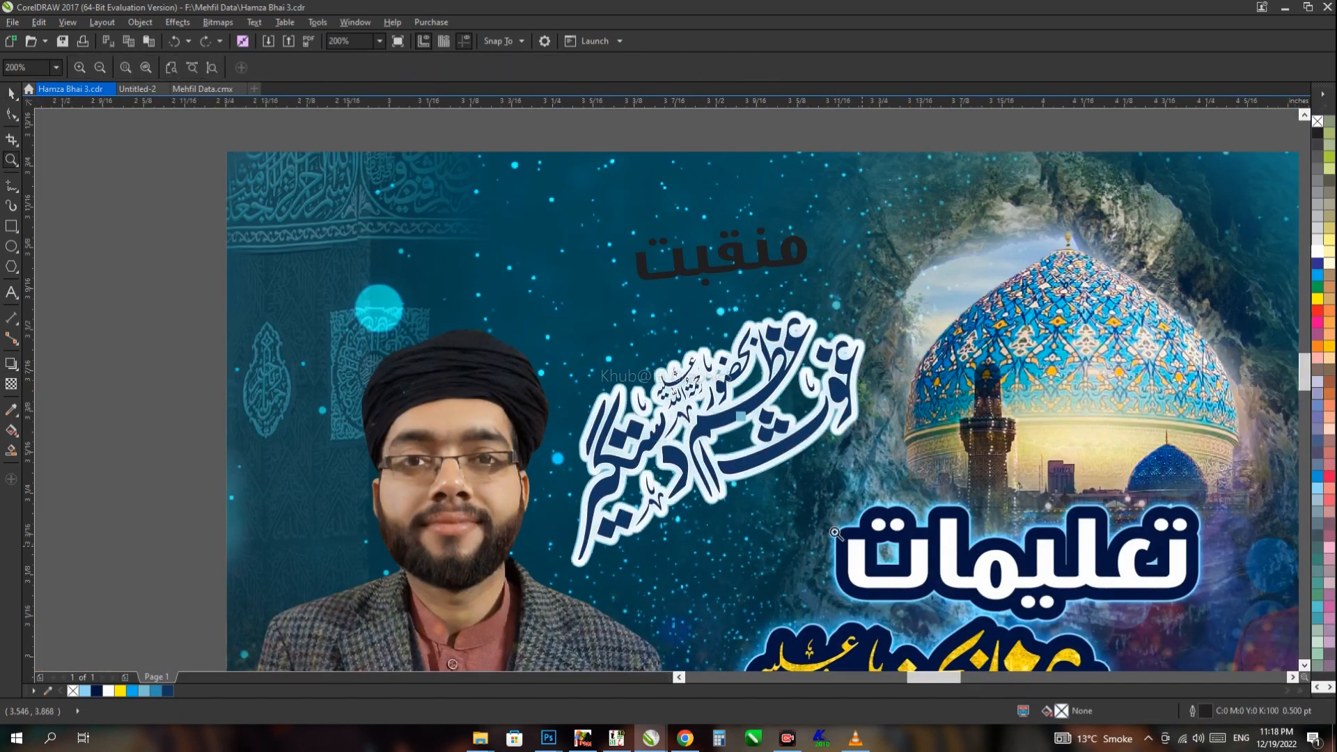
Step: Give the light-blue backing copy of the tilted calligraphy a black Multiply drop shadow falling down and right, with 50 opacity and 10 feathering
scroll(777, 325, "up", 2)
left_click(795, 419)
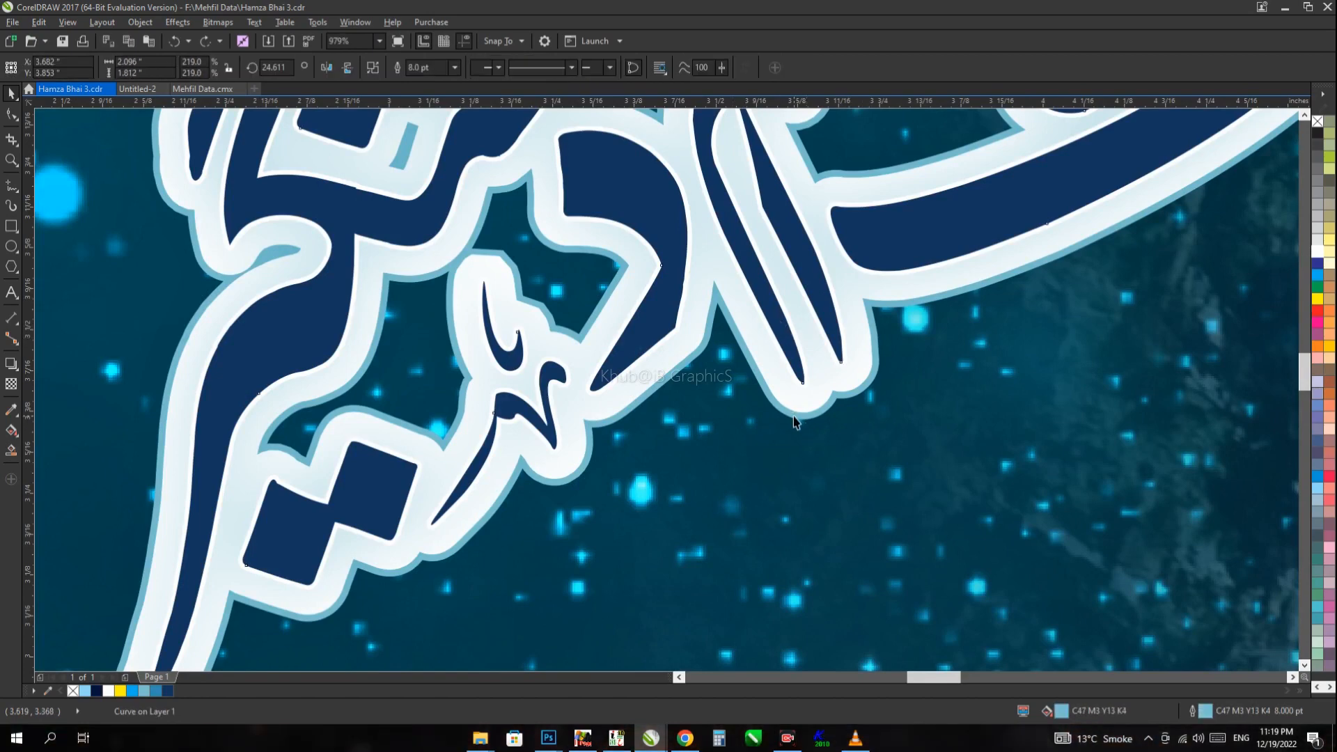
key("Delete")
key("ctrl+z")
scroll(418, 461, "down", 1)
key("space")
left_click_drag(582, 240, 594, 519)
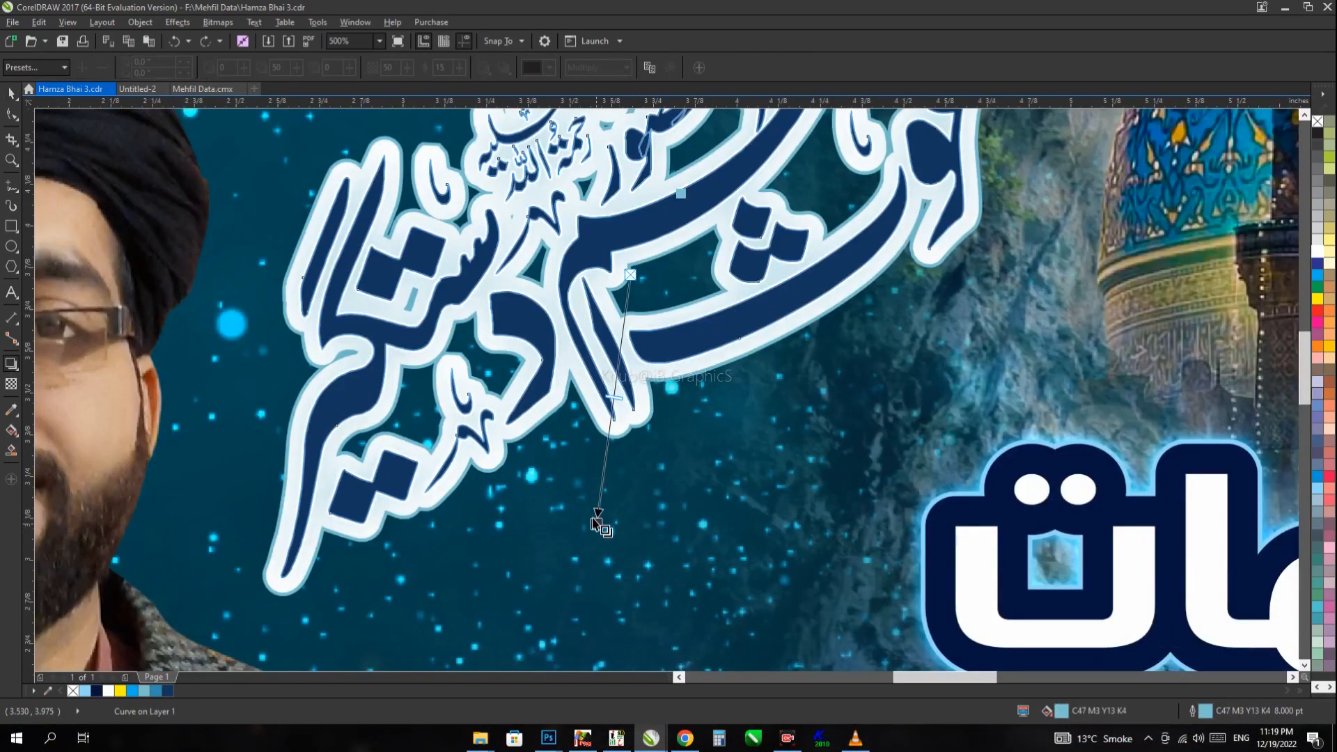
left_click_drag(999, 274, 812, 614)
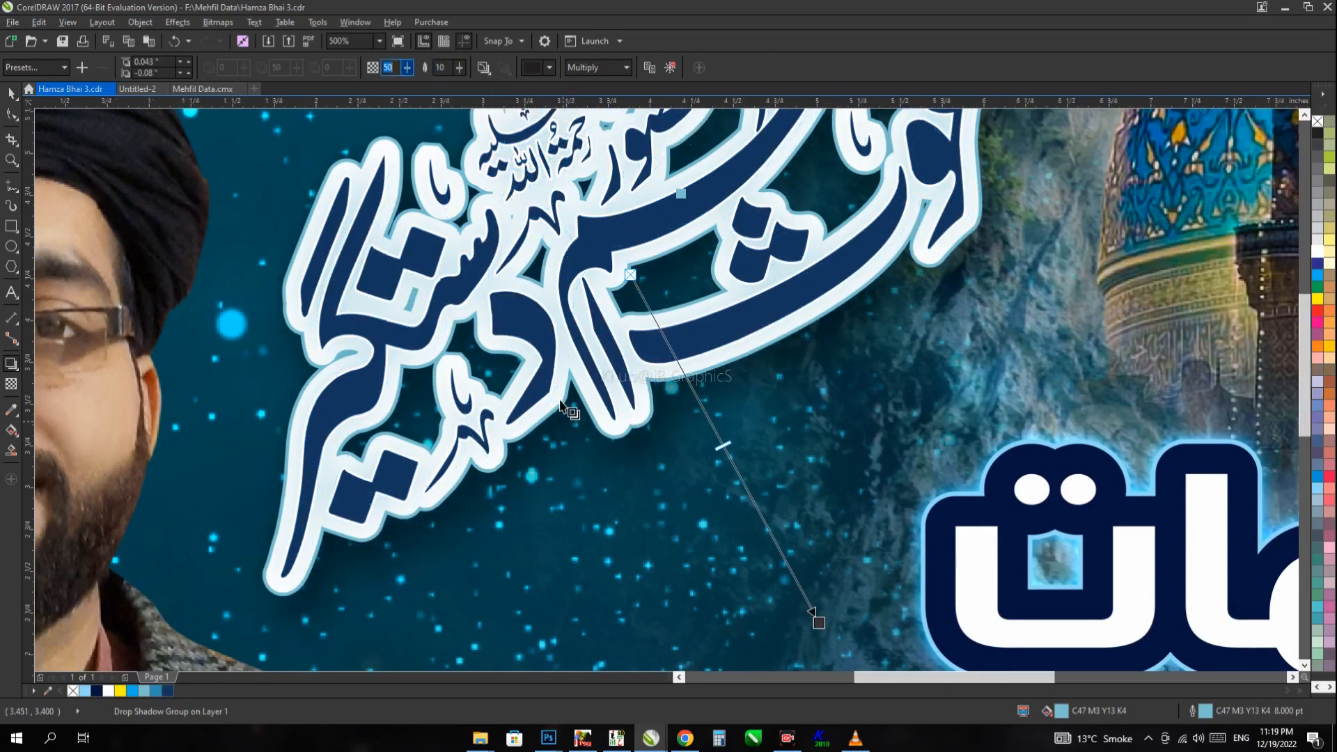
scroll(563, 411, "down", 1)
key("space")
Step: Switch to File Explorer, open the Blue Background folder inside Mehfil Data > Backgrounds on drive F:, and refresh its view
left_click(488, 507)
key("alt+Left")
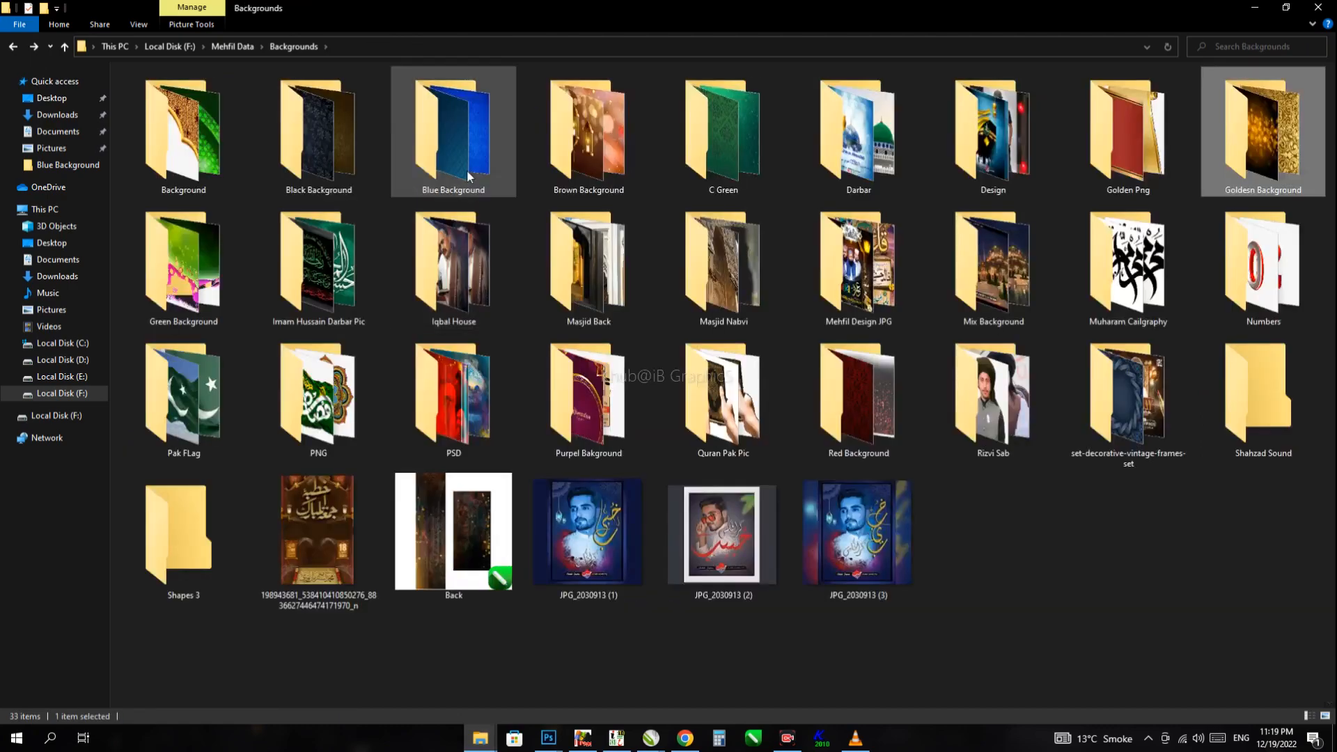
double_click(465, 168)
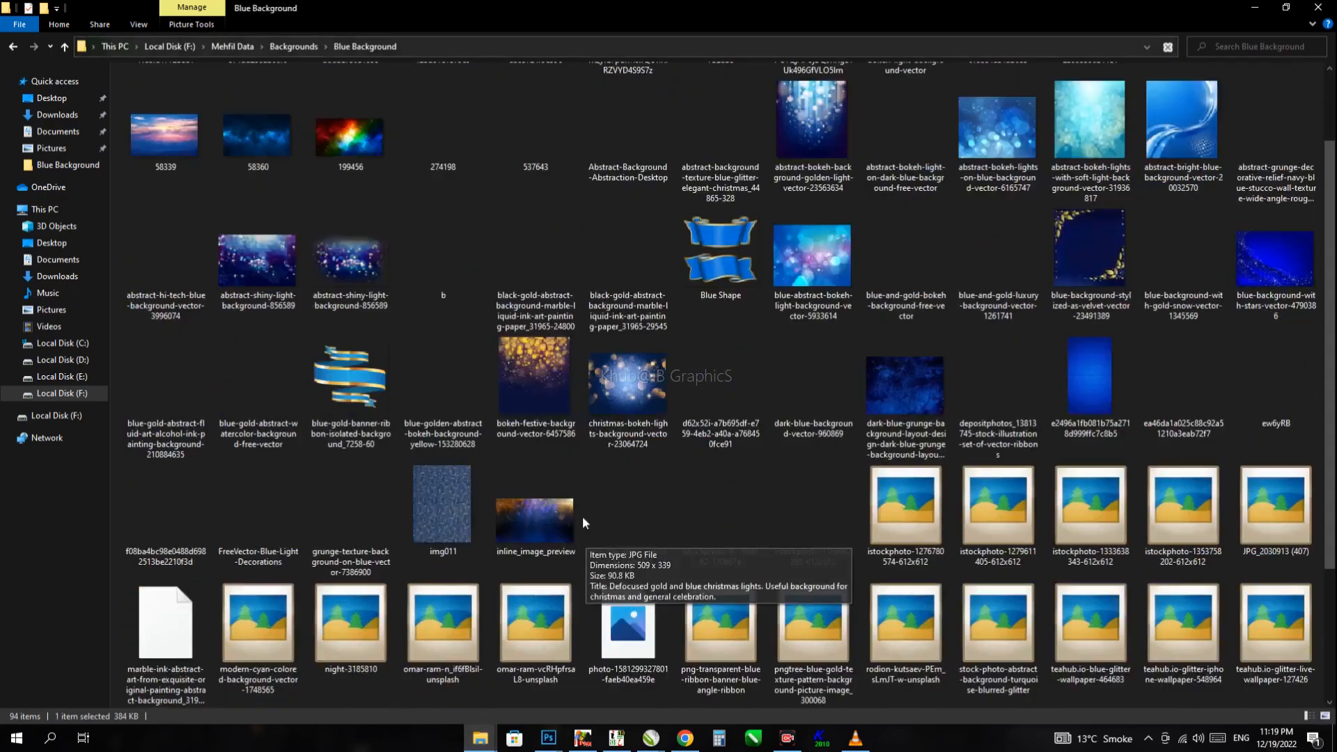
right_click(584, 413)
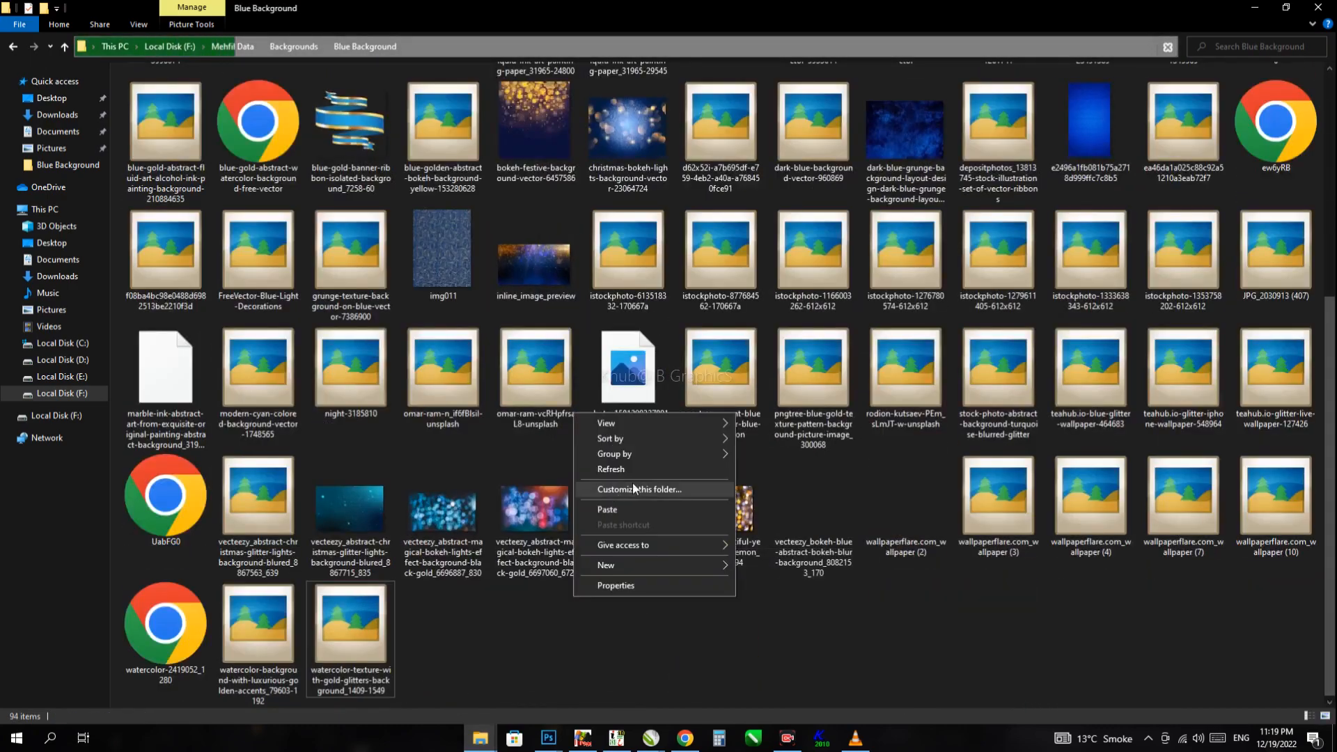
left_click(620, 470)
Step: Bring a starry teal background image from the Blue Background folder into CorelDRAW, scale it to 5%, and blend it behind the tilted calligraphy
key("End")
scroll(562, 551, "up", 4)
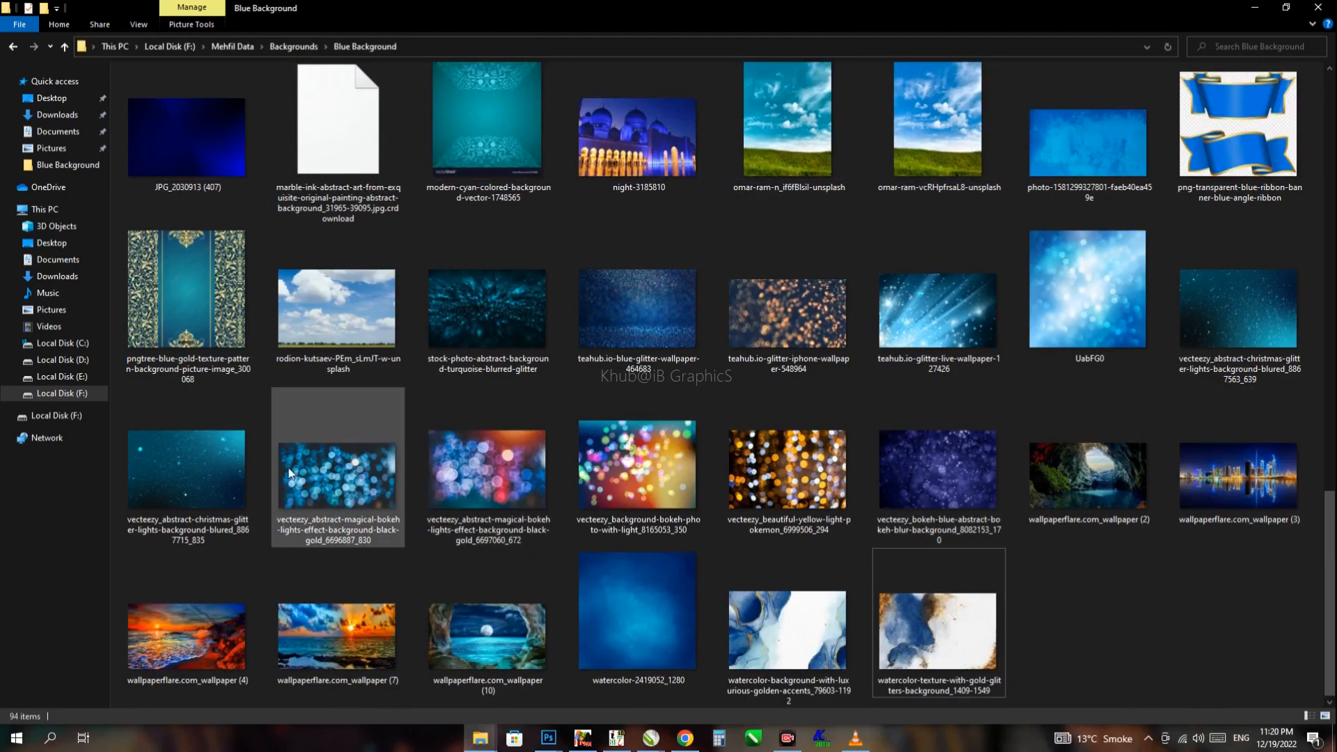
scroll(202, 474, "up", 3)
left_click(202, 475)
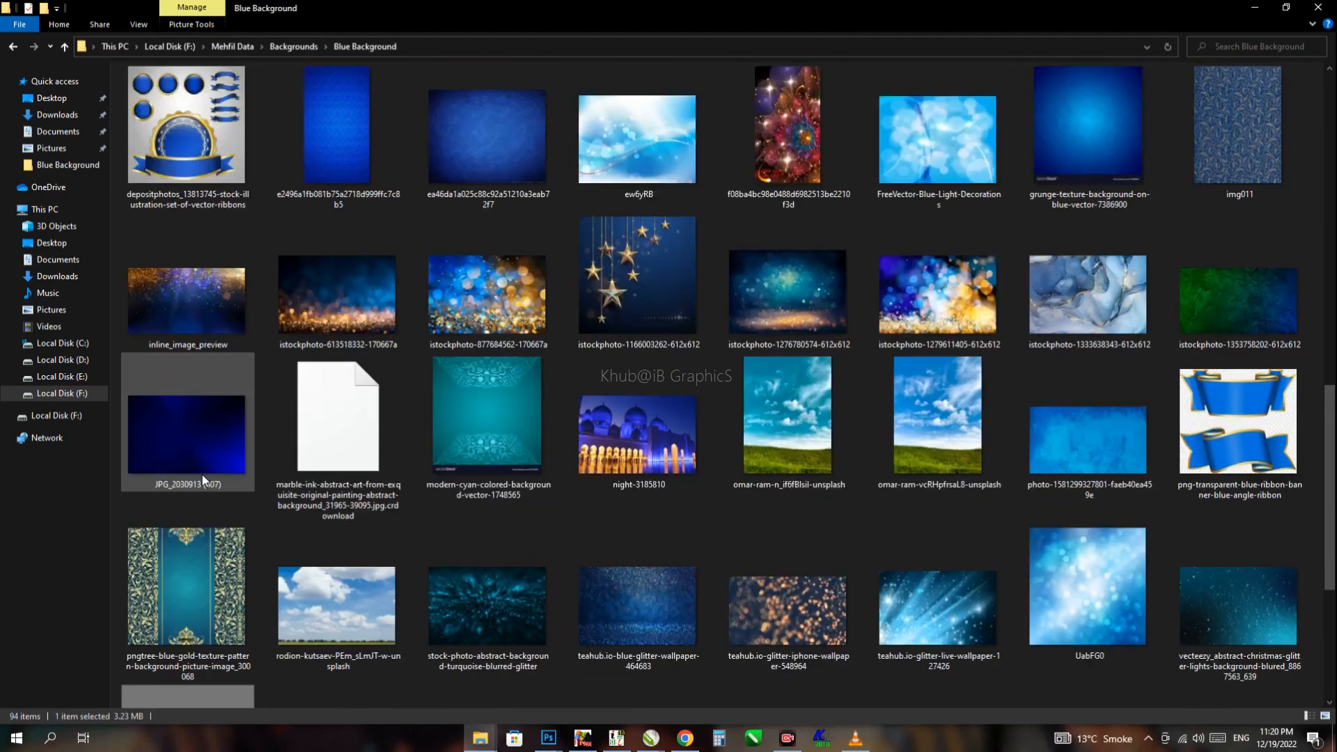
scroll(383, 474, "up", 10)
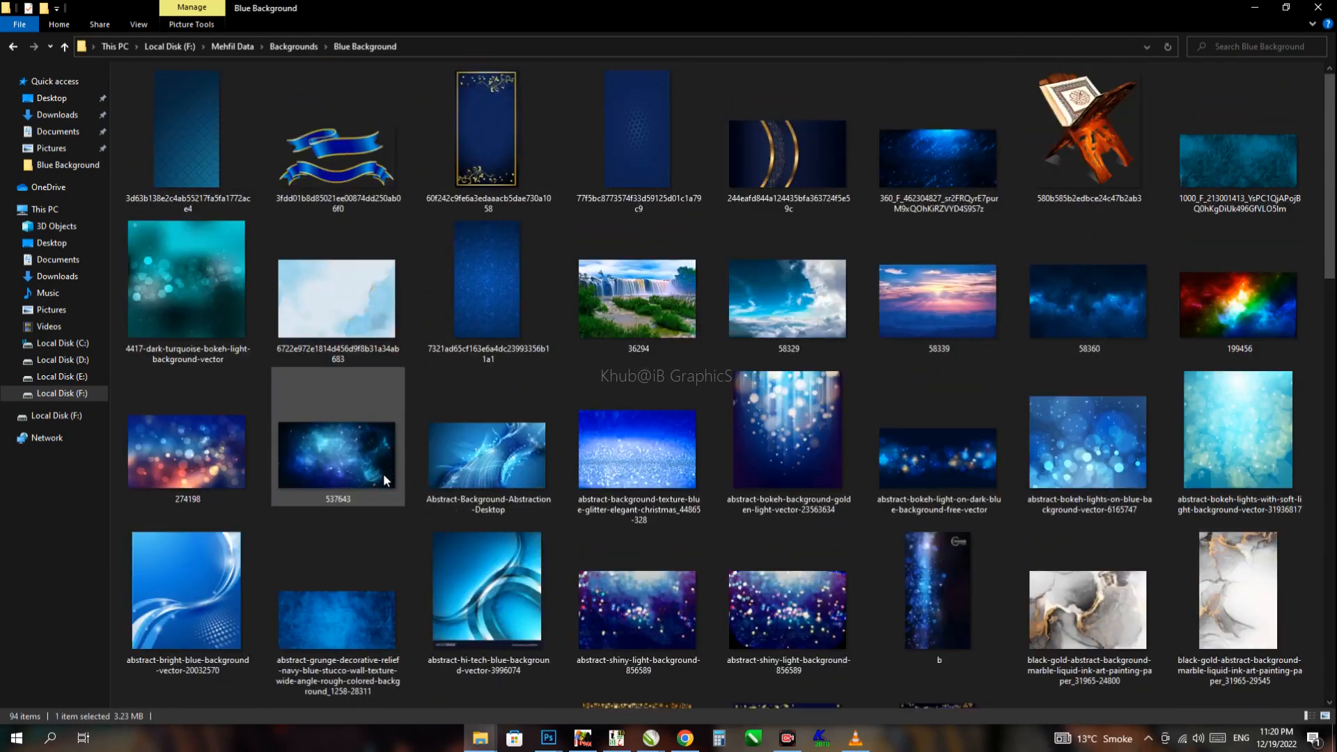
key("alt+Tab")
scroll(866, 488, "up", 3)
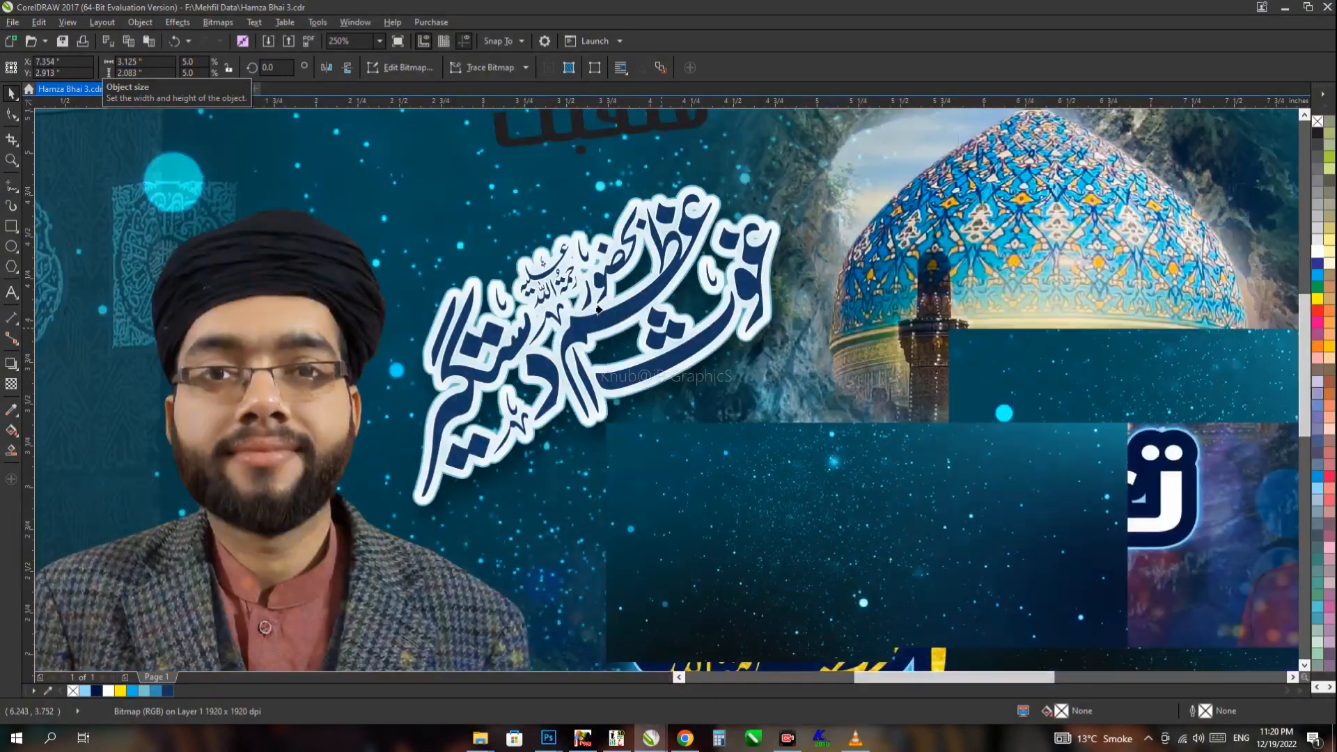
left_click(605, 318)
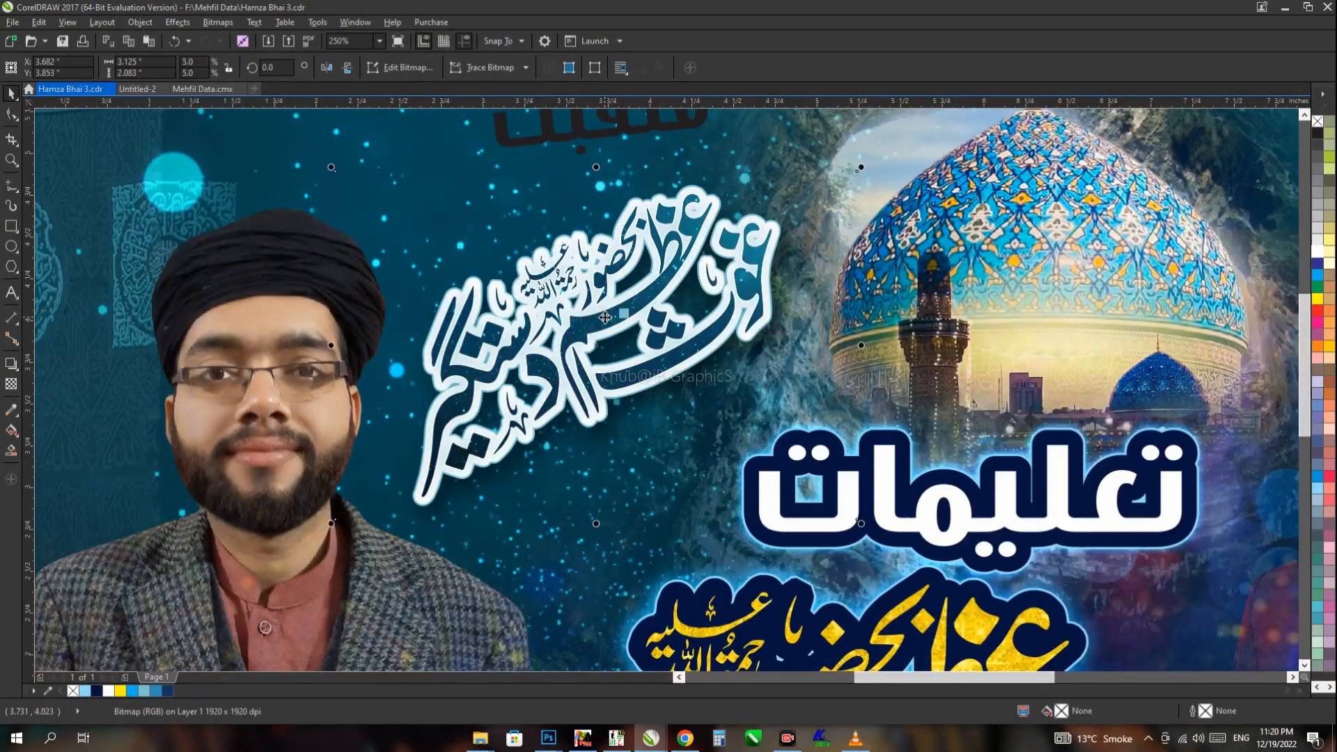
key("space")
left_click(797, 350)
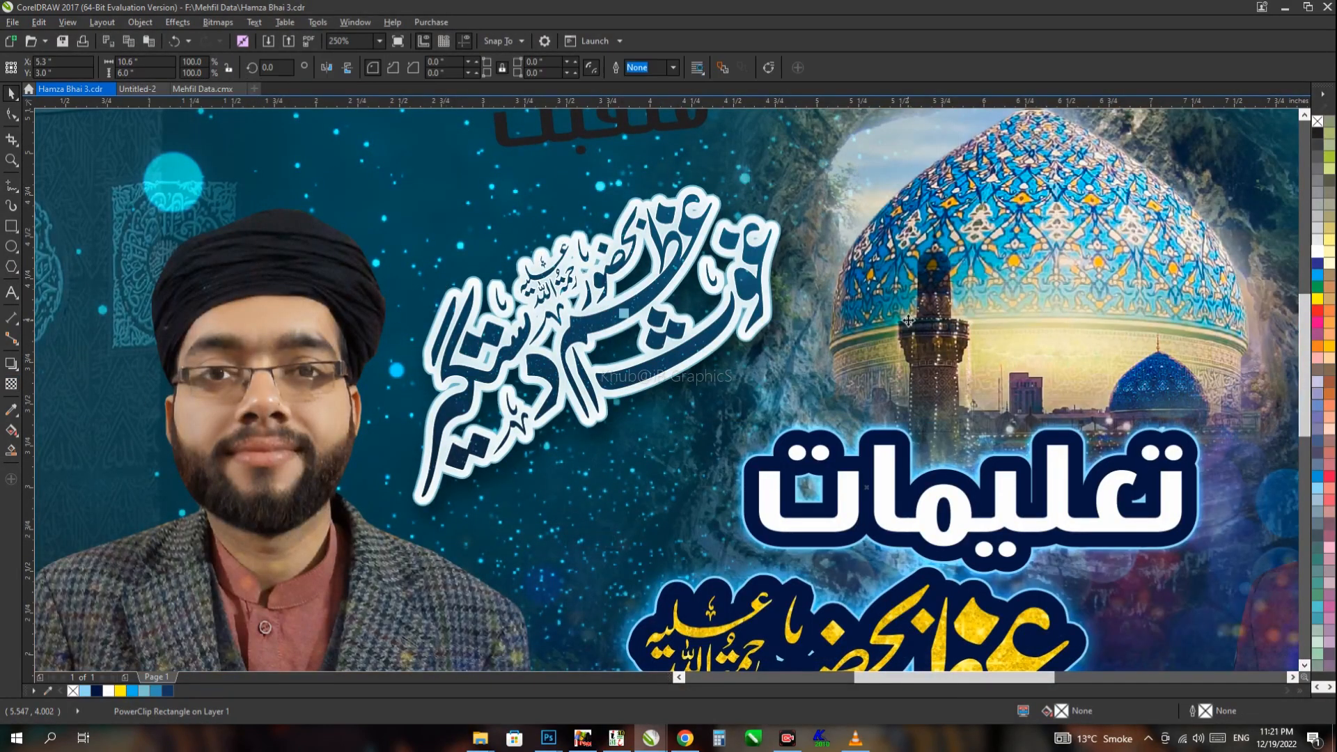
Step: Place the heading منقبت just above the tilted calligraphy, rotated about 21.7°, and fill it yellow
scroll(794, 344, "down", 1)
left_click(712, 221)
scroll(709, 223, "up", 1)
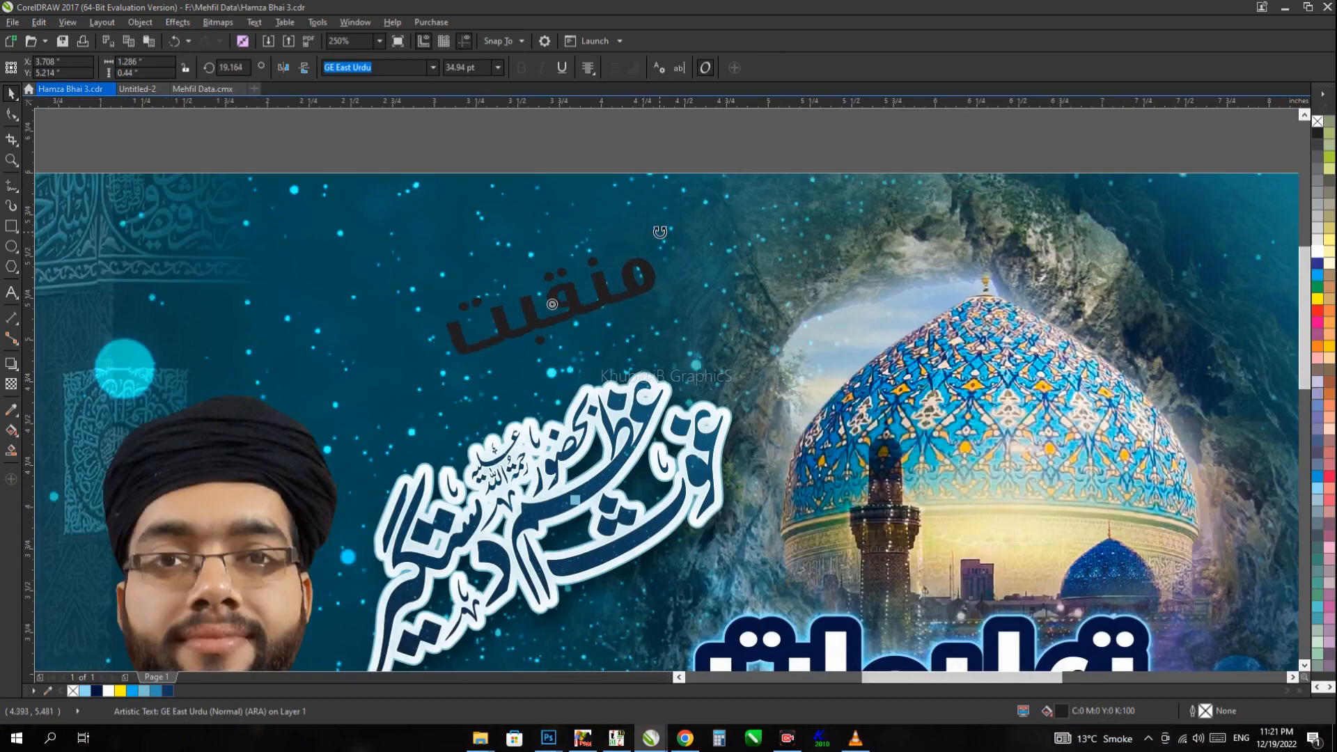
left_click_drag(599, 293, 535, 337)
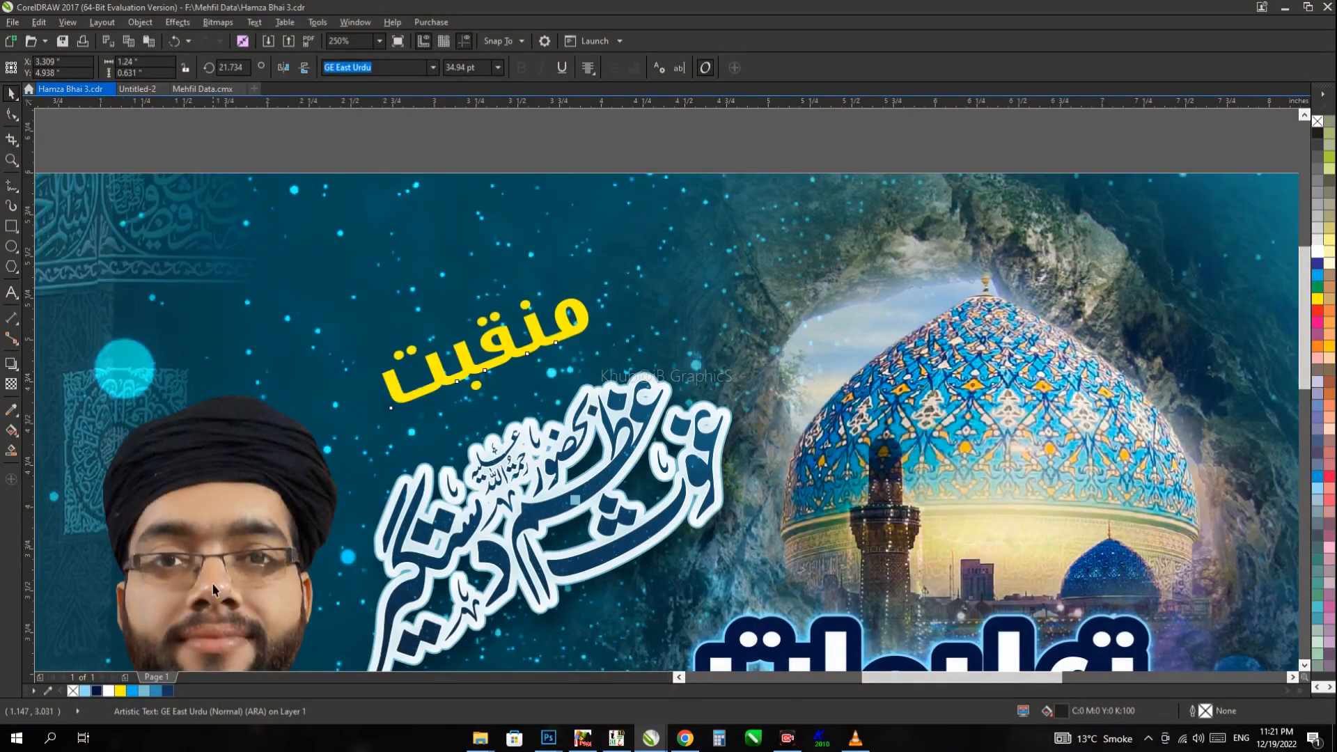
Step: Give the yellow heading a 6 pt dark navy outline (C99 M89 Y31 K58) placed behind the fill
key("F12")
type("2")
left_click(691, 453)
key("Return")
key("F12")
type("10")
key("Return")
key("F12")
type("8")
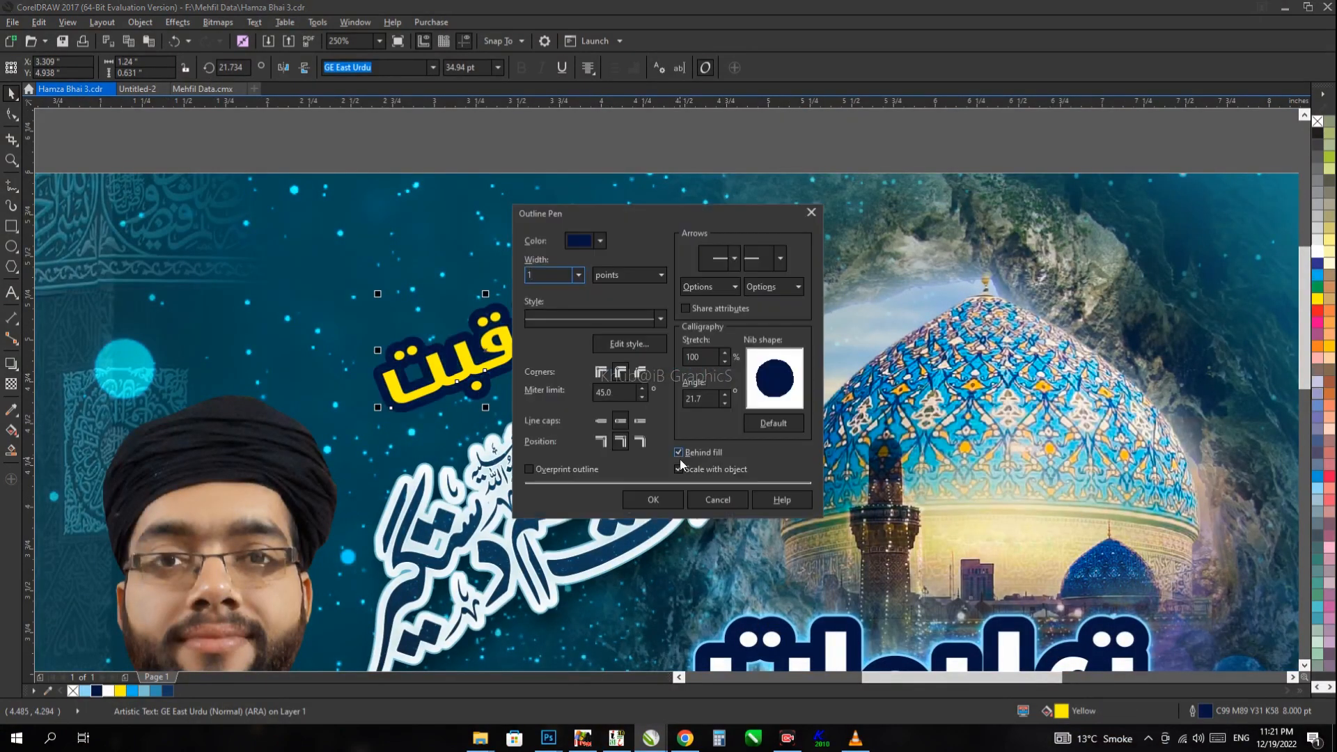
key("Return")
Step: Add a black drop shadow falling below the yellow heading with 50 opacity, 15 feathering and Multiply mode
left_click(10, 363)
left_click_drag(486, 350, 477, 427)
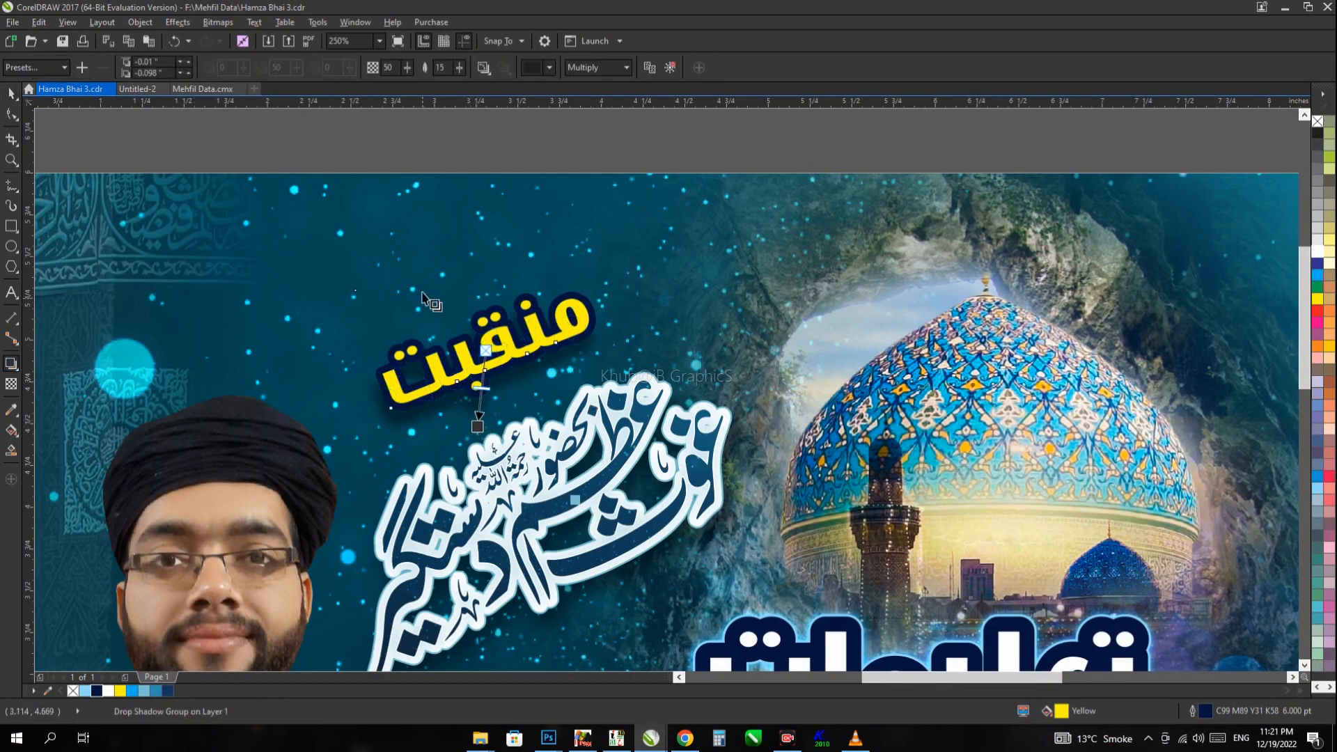
left_click(510, 234)
Step: Add the two-line centred artistic text "Mankbat 2022" in 24 pt Arial above the older man's portrait
scroll(511, 234, "down", 1)
left_click_drag(498, 167, 503, 224)
left_click_drag(726, 277, 364, 259)
left_click_drag(556, 201, 565, 266)
left_click(11, 293)
left_click(547, 283)
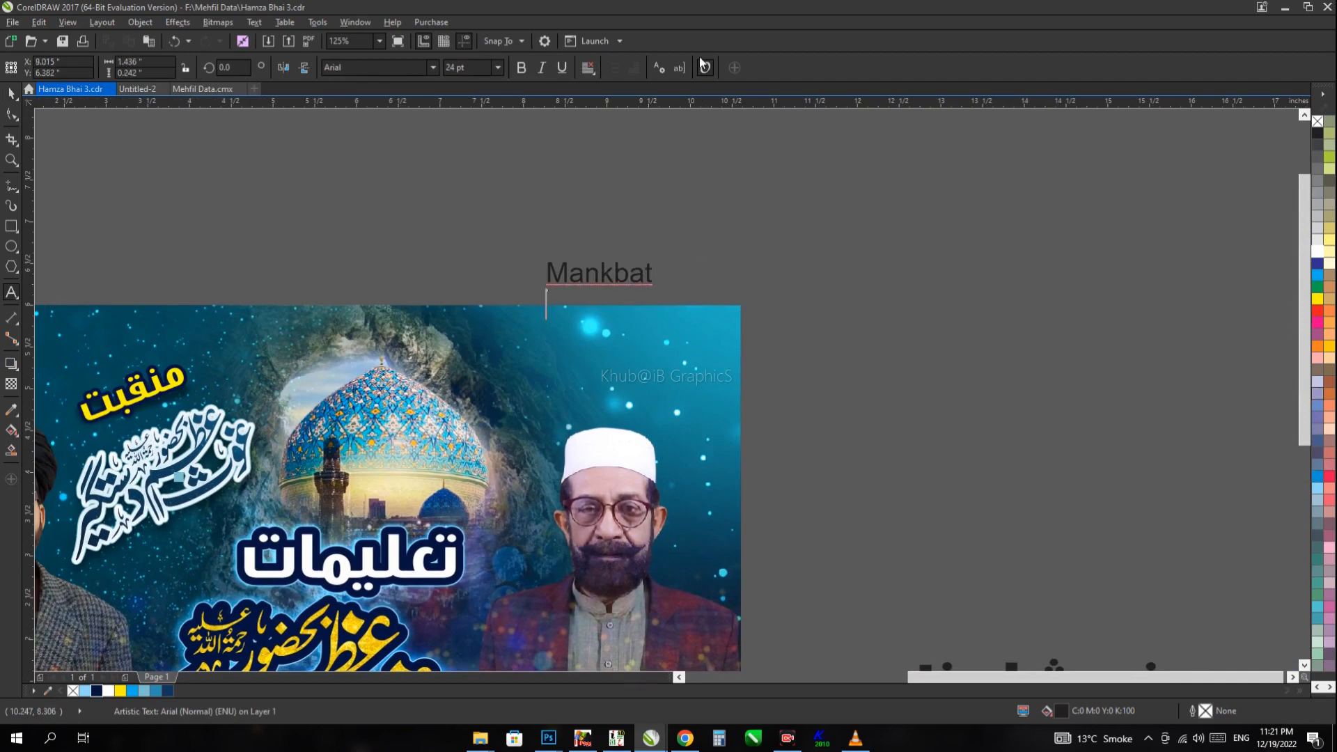
key("ctrl+e")
key("ctrl+space")
left_click_drag(468, 117, 622, 131)
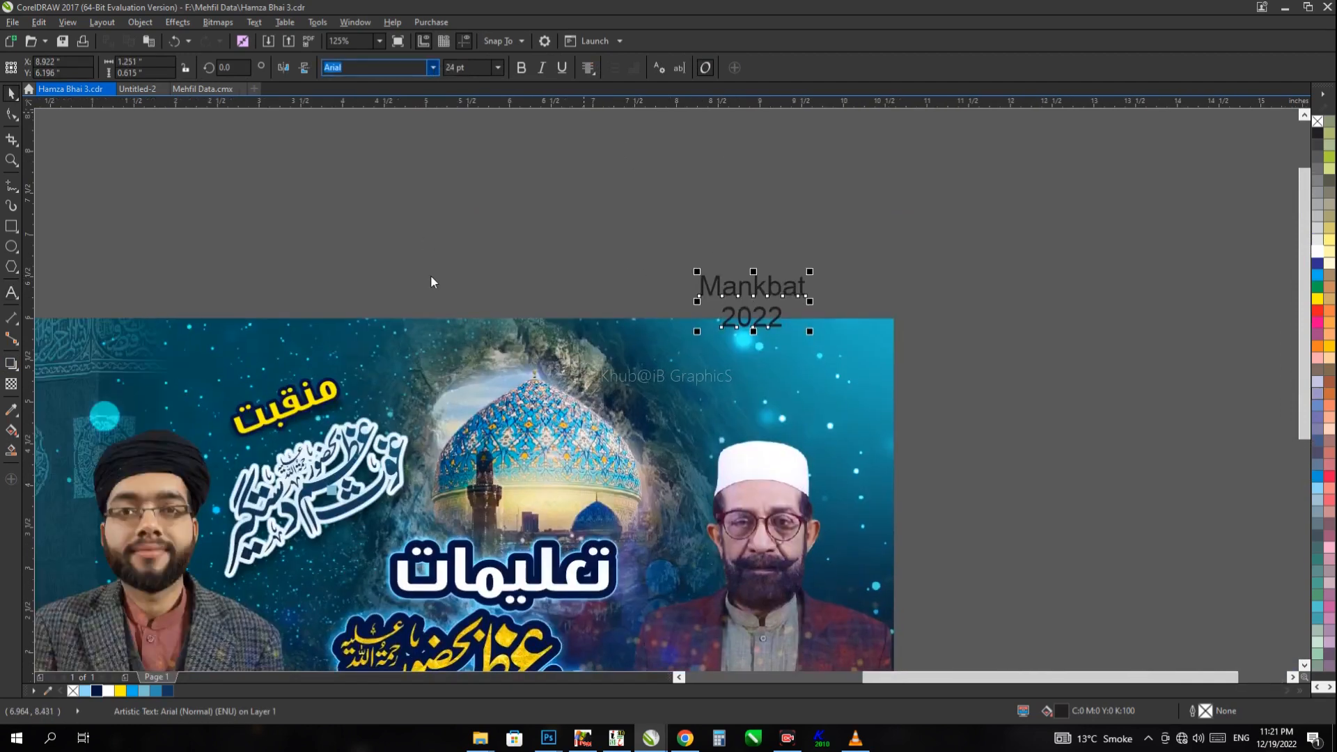
Step: Change the Mankbat 2022 text's font to Benguiat Bk BT Bold
left_click(432, 67)
left_click(418, 180)
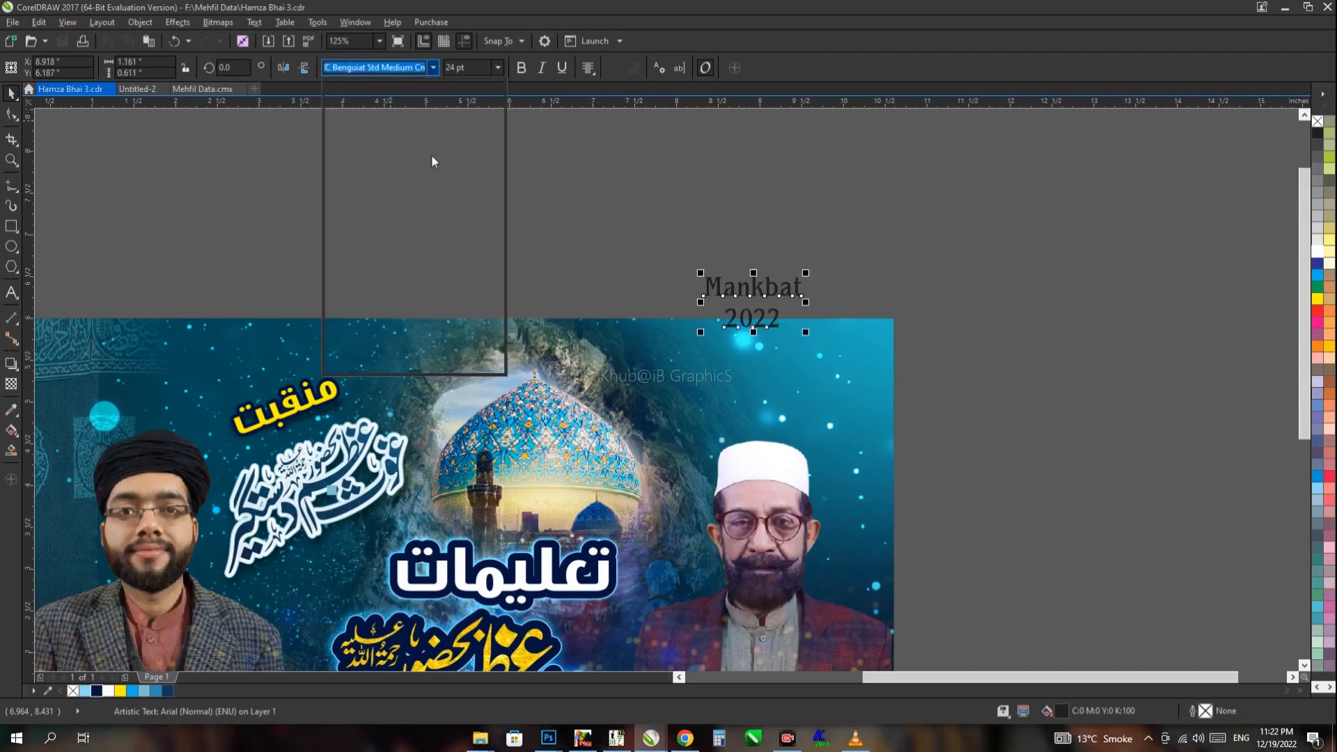
left_click(432, 67)
key("Escape")
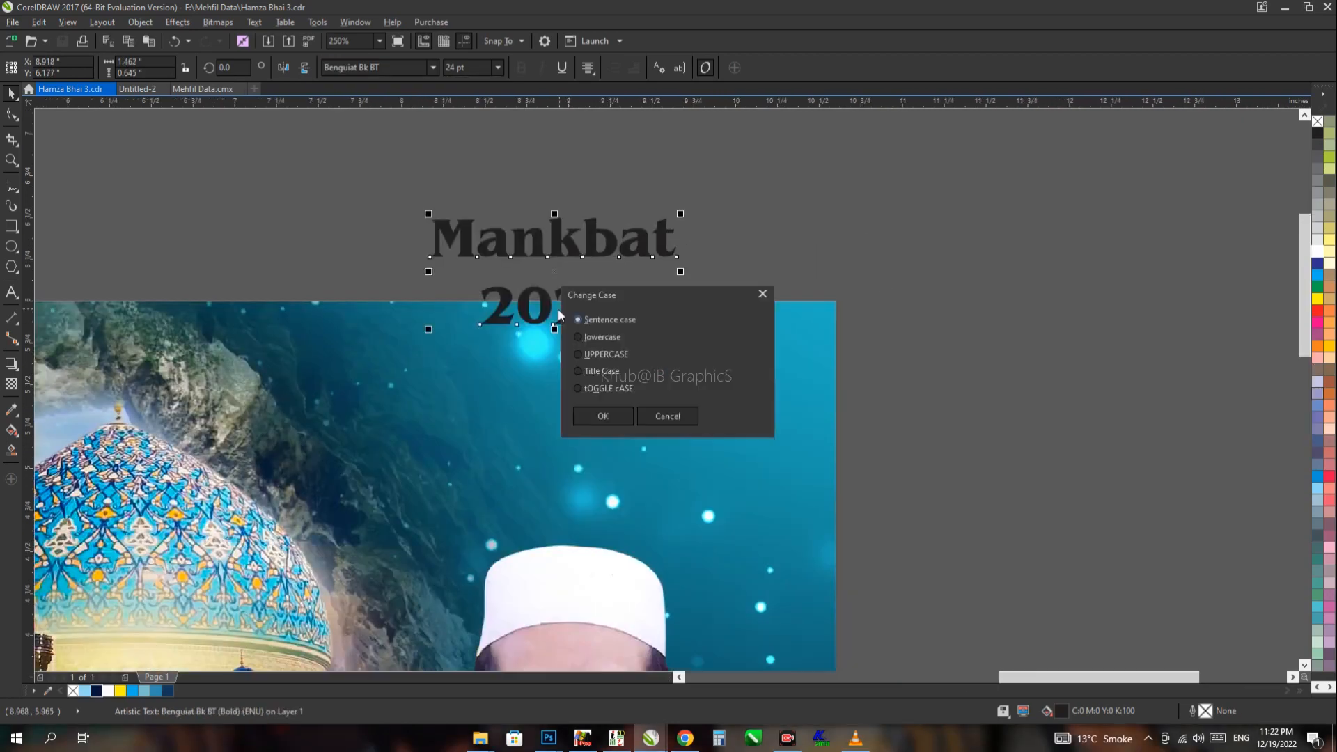
Step: Convert the Mankbat 2022 text to uppercase and fit it above the white-capped portrait at about 35 pt, tilted about 5.8°
left_click(605, 359)
left_click(603, 412)
left_click_drag(567, 244, 583, 418)
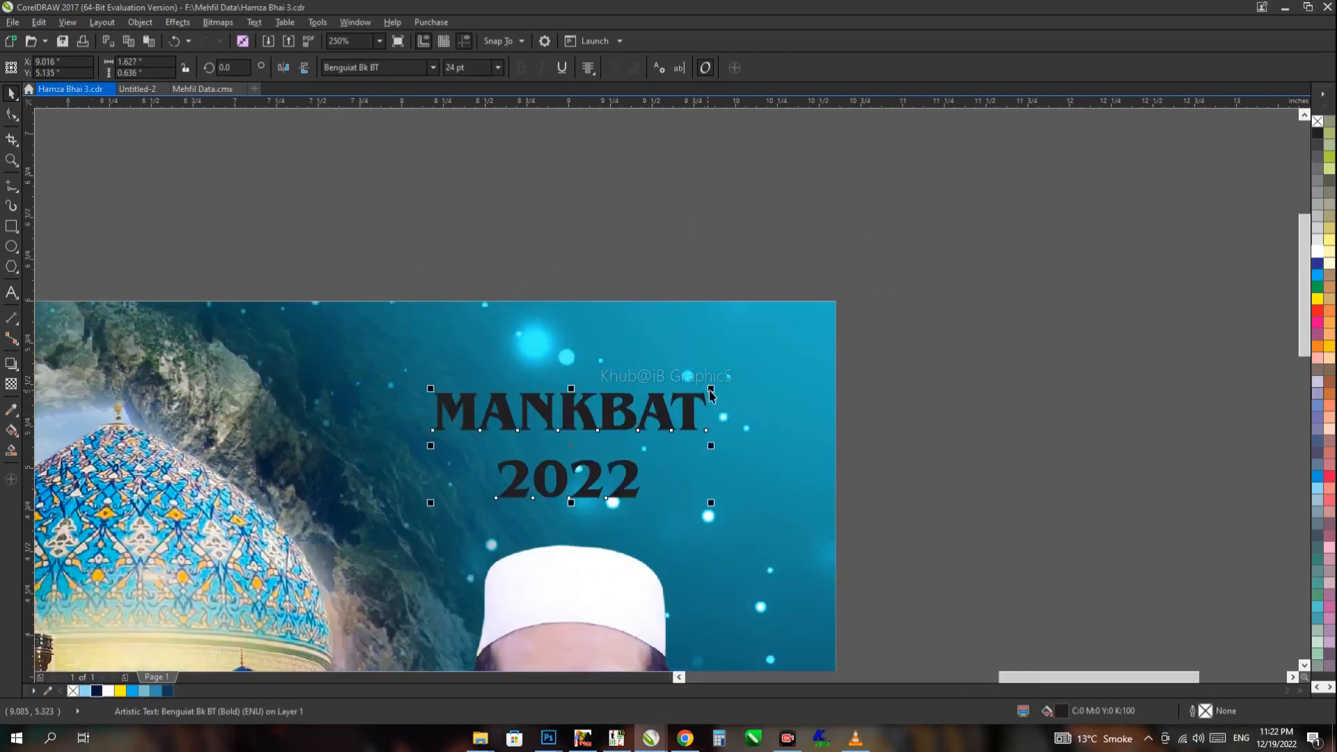
left_click_drag(711, 389, 755, 314)
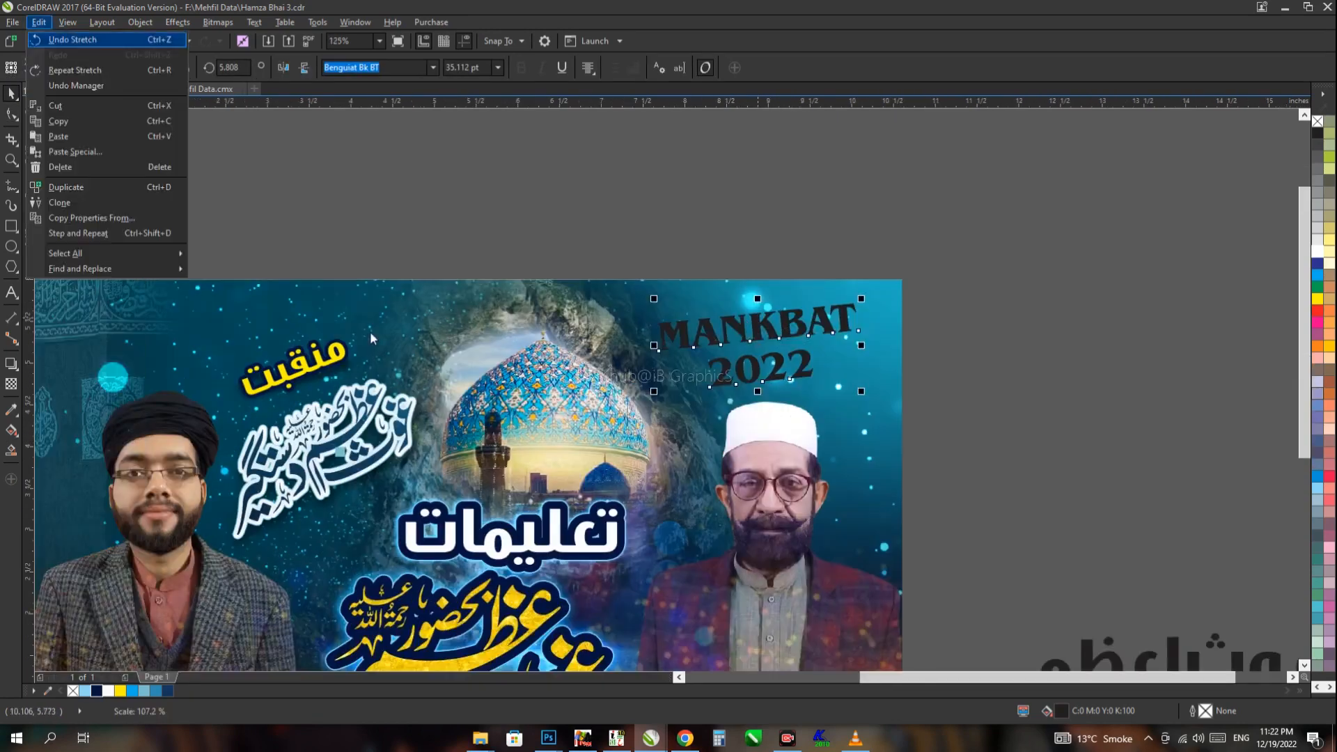
Step: Copy the fill and outline properties of the yellow Urdu heading onto the MANKBAT 2022 text
key("m")
key("Return")
left_click(314, 347)
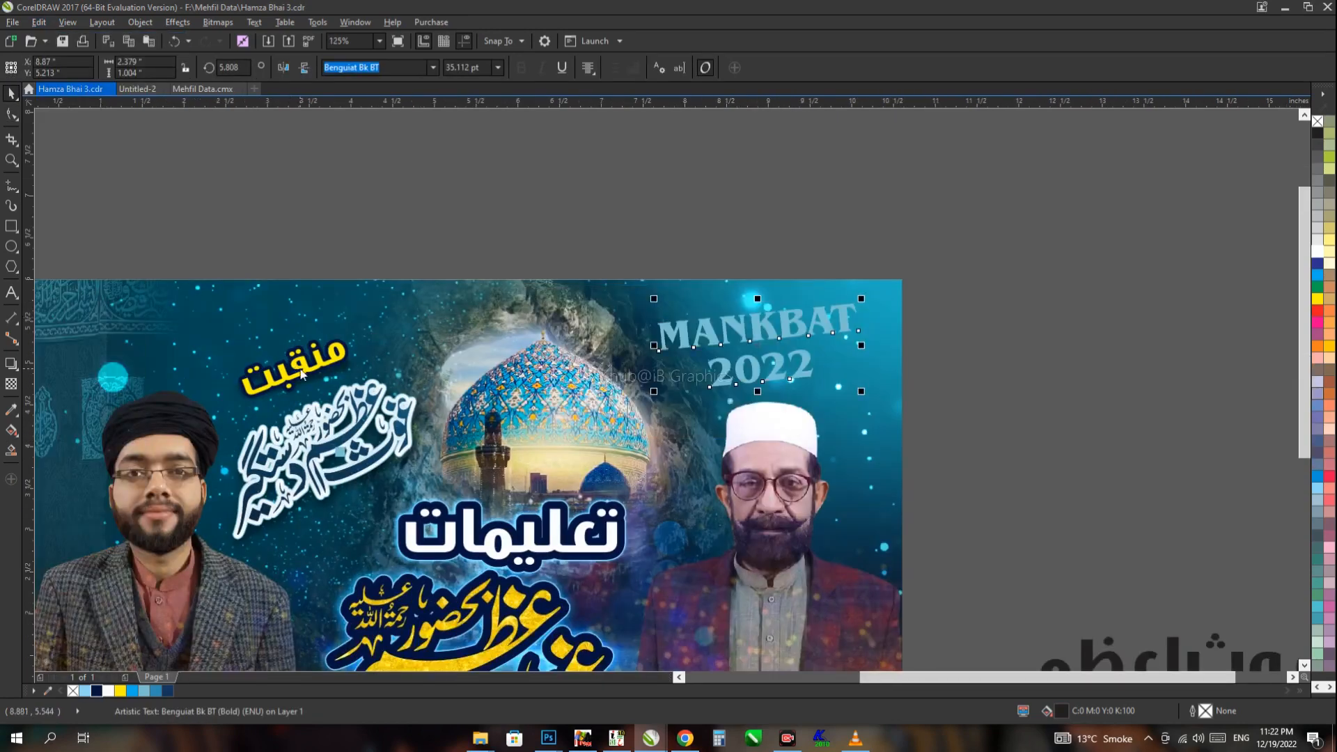
key("alt+e")
key("m")
key("Return")
left_click(312, 346)
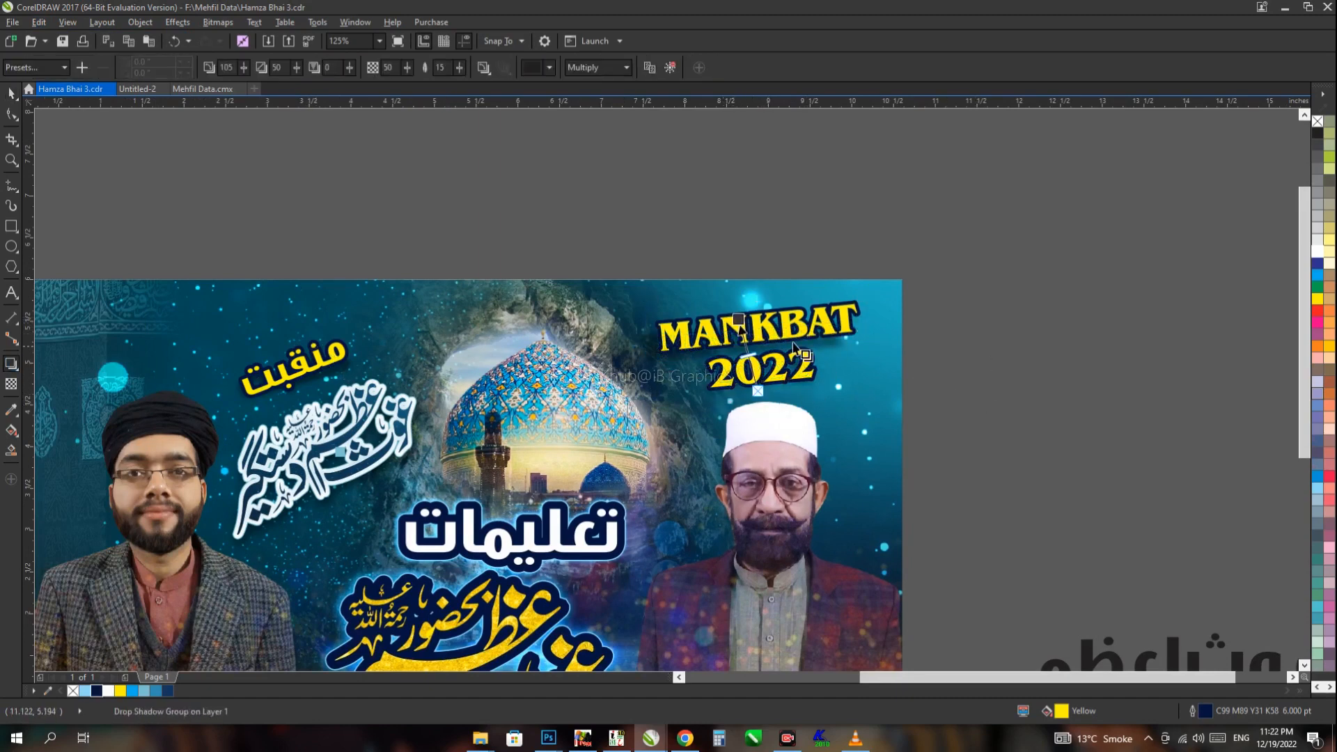
Step: Add a black Multiply drop shadow falling down and right from the MANKBAT 2022 text, with 50 opacity and 15 feathering
left_click_drag(794, 346, 789, 382)
scroll(819, 283, "up", 2)
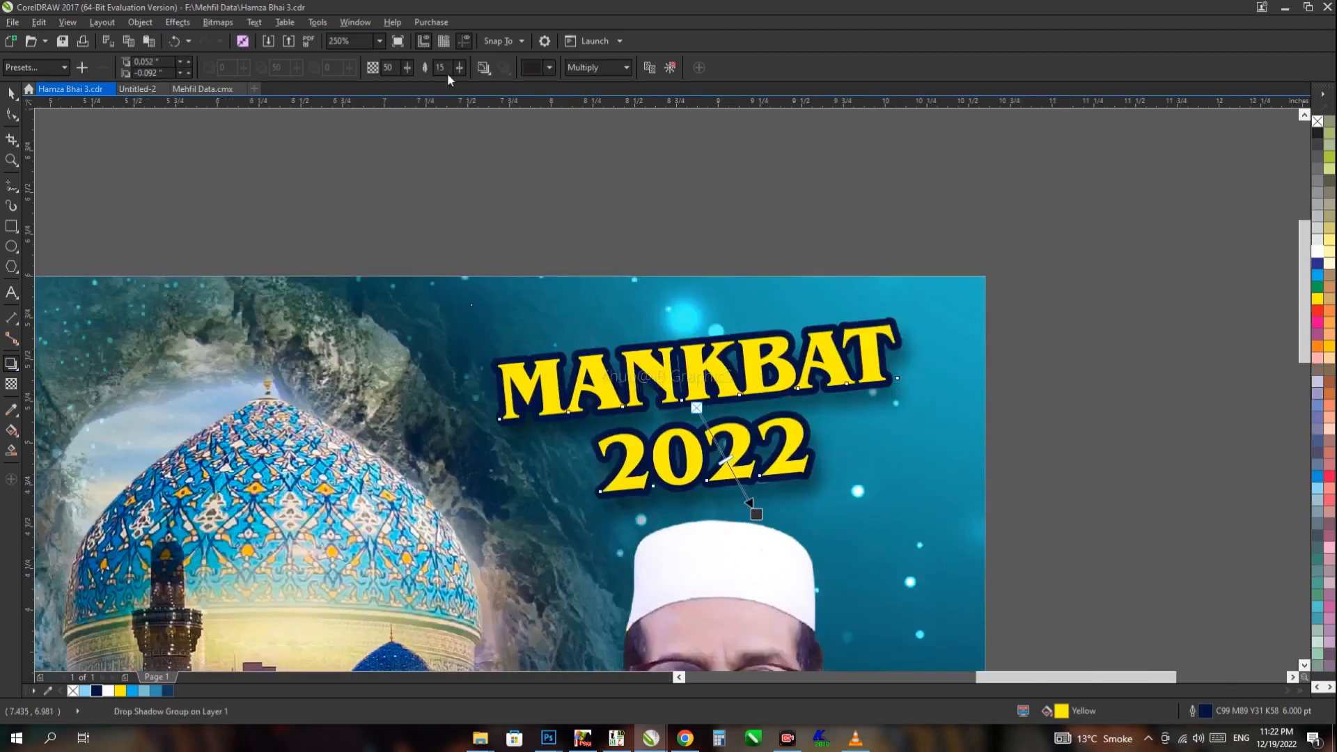
key("space")
Step: Fill the MANKBAT 2022 text with cyan (C100) and turn it into a cyan-to-white fountain fill
left_click(803, 388)
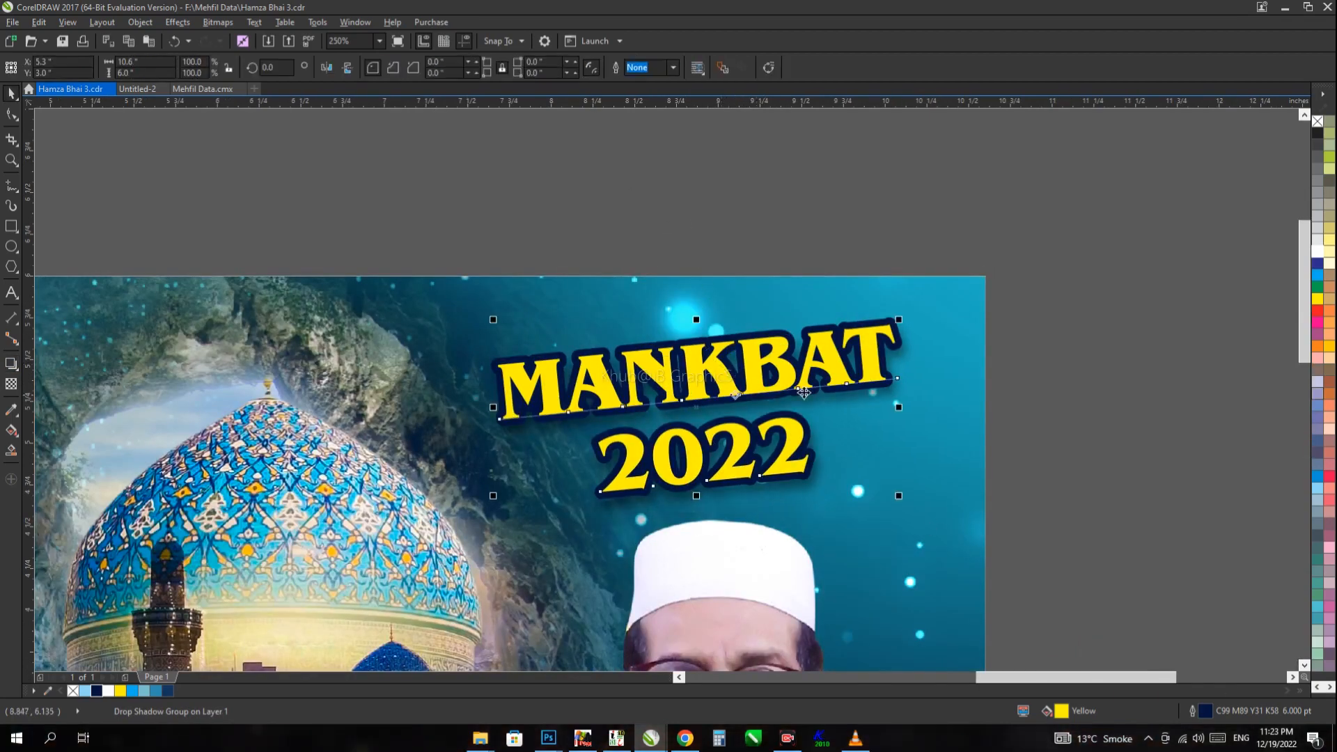
left_click(1319, 282)
scroll(928, 290, "down", 2)
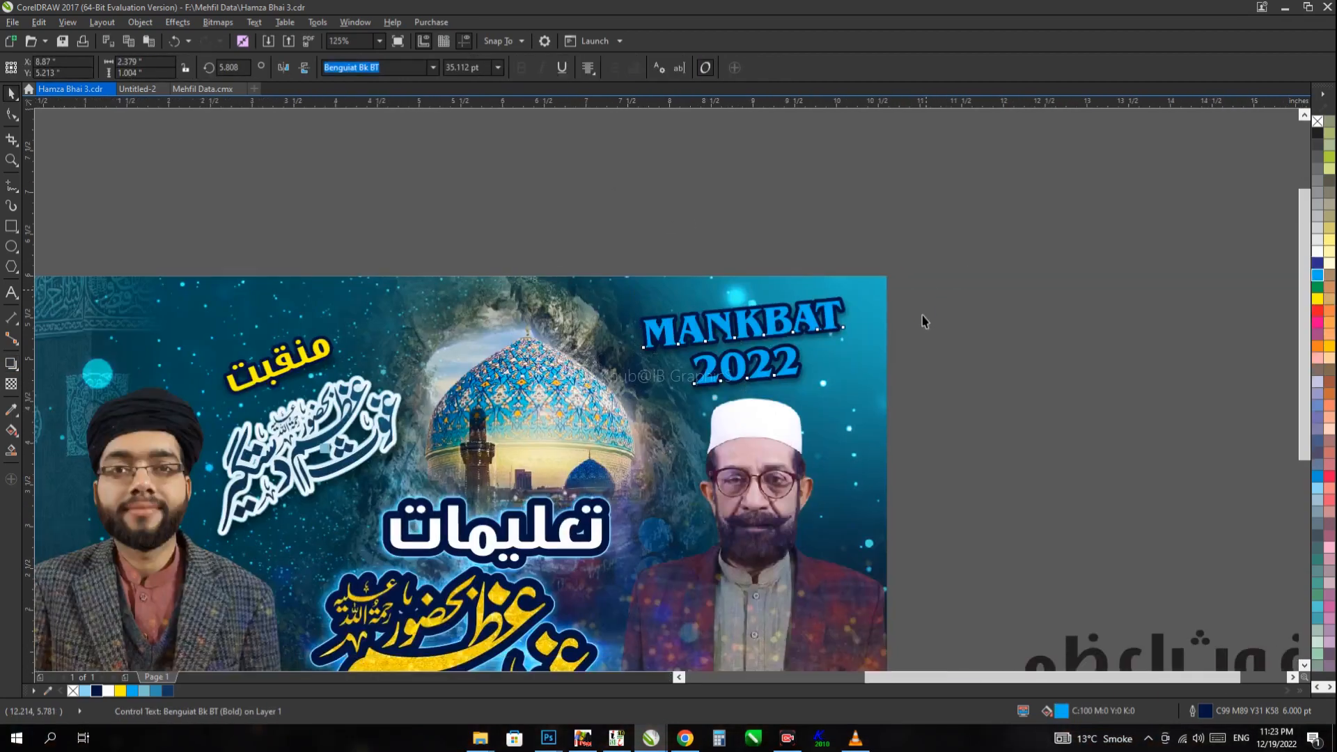
left_click(1001, 321)
scroll(836, 314, "up", 1)
left_click(838, 308)
key("F11")
key("Return")
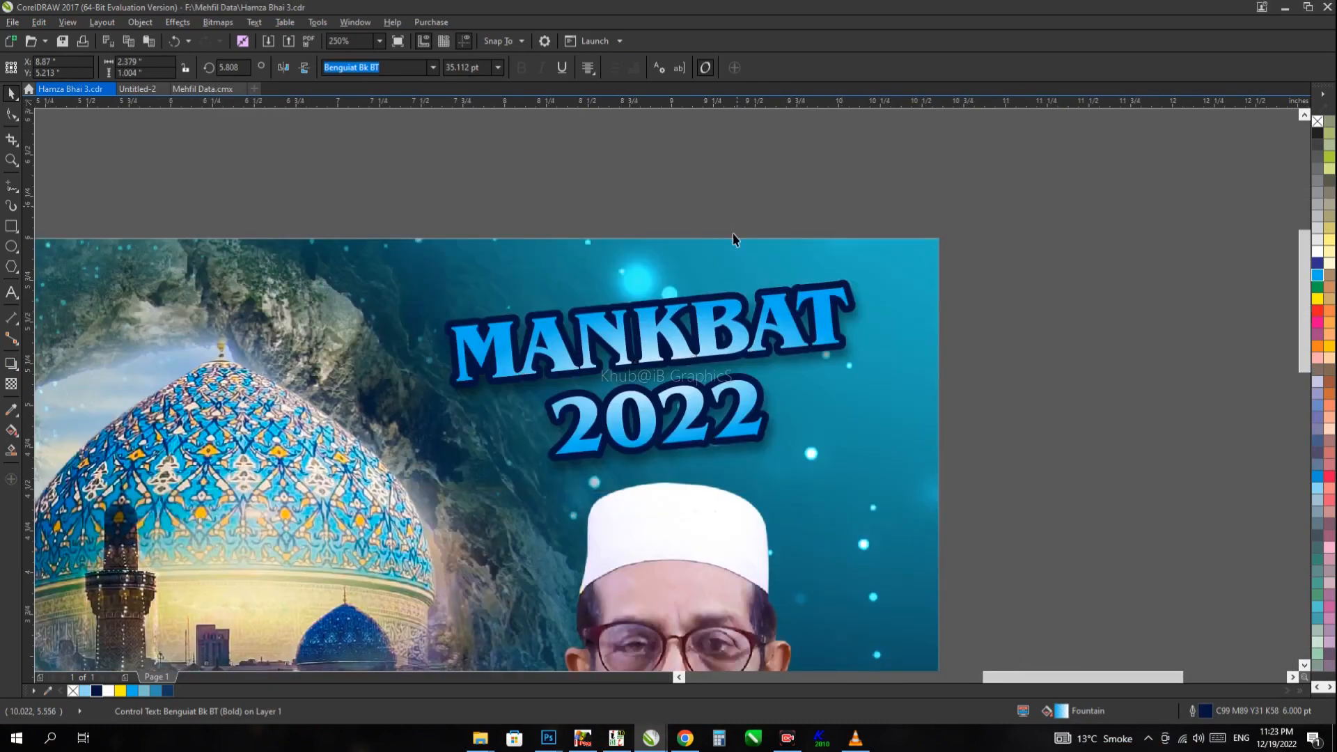
left_click(733, 233)
Step: Edit the MANKBAT 2022 fountain fill so it runs from white on the upper line to cyan on the lower line
scroll(733, 234, "down", 1)
scroll(915, 272, "down", 1)
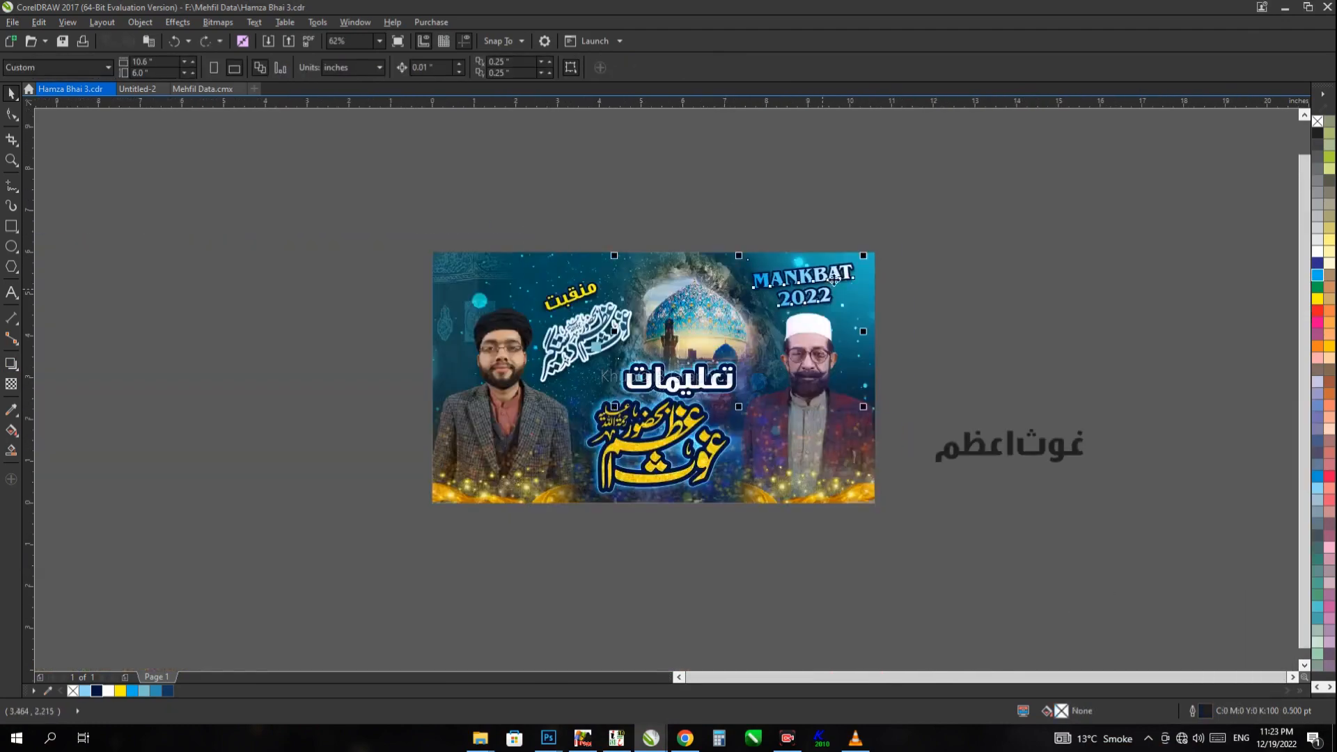
key("shift+F4")
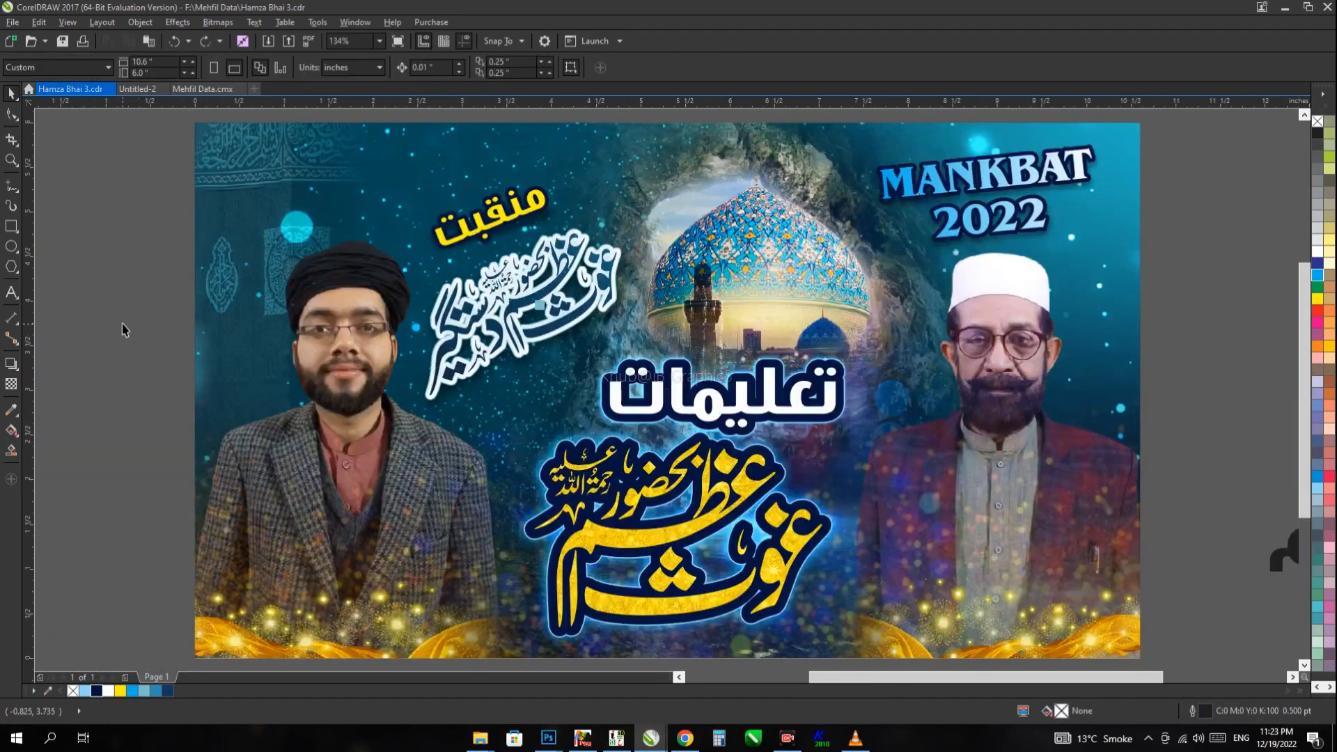
left_click(1017, 206)
key("F11")
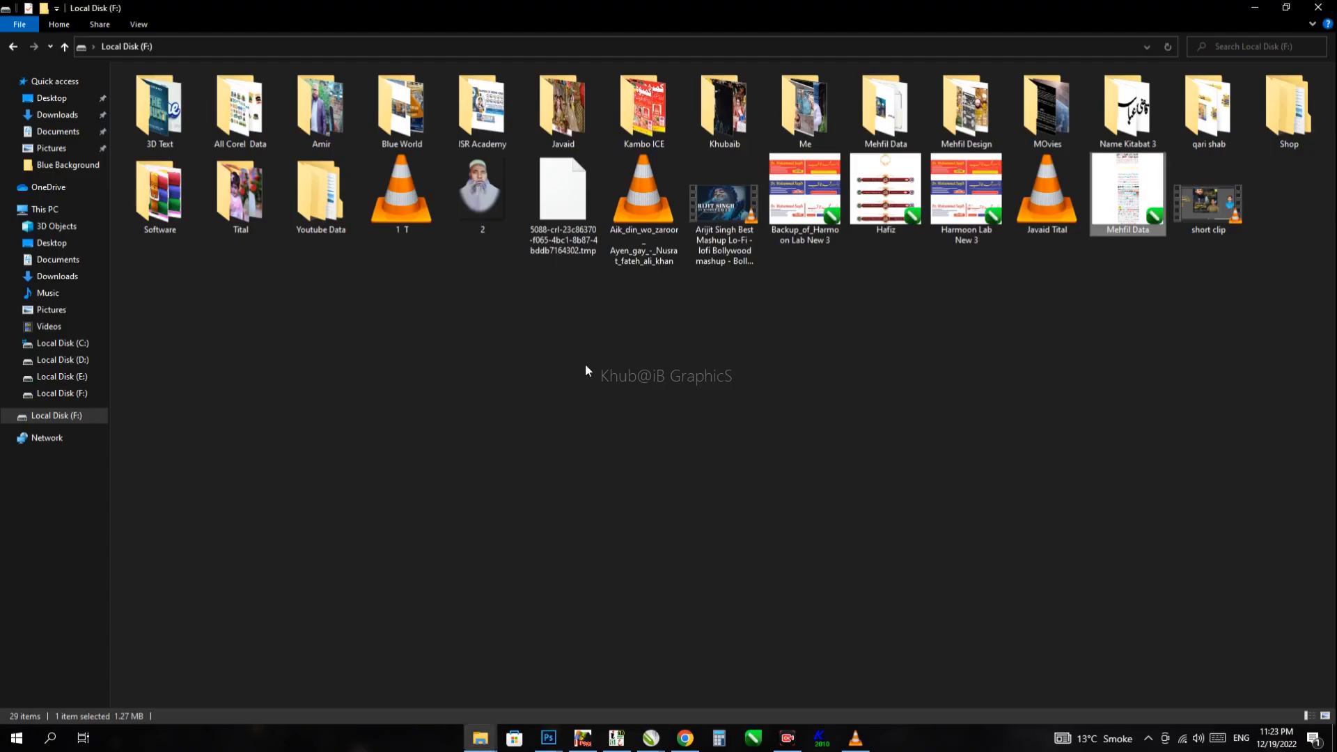
Step: In File Explorer, open Mehfil Data > Backgrounds > PNG and bring the golden flare pngwing.com (1) into the CorelDRAW drawing beside the page
double_click(885, 112)
double_click(209, 132)
double_click(790, 199)
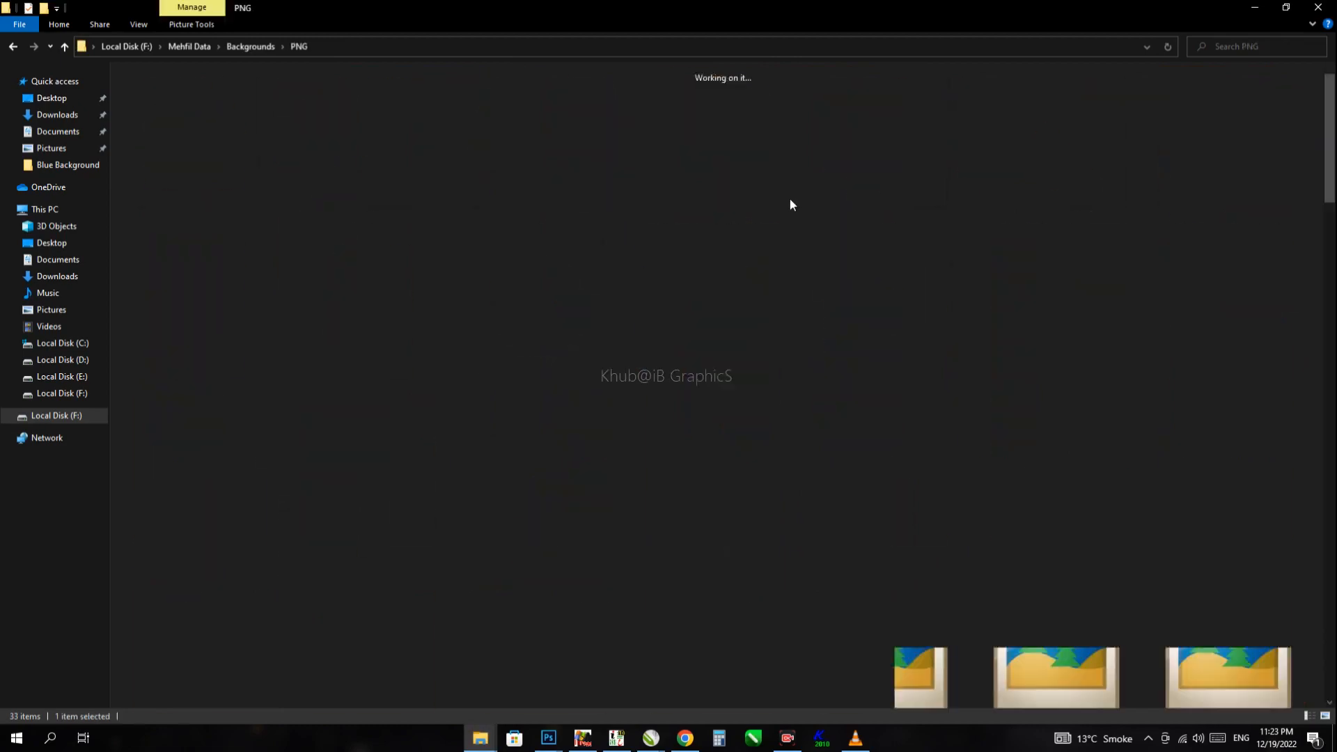
scroll(797, 508, "down", 15)
left_click_drag(255, 514, 133, 529)
key("alt+Tab")
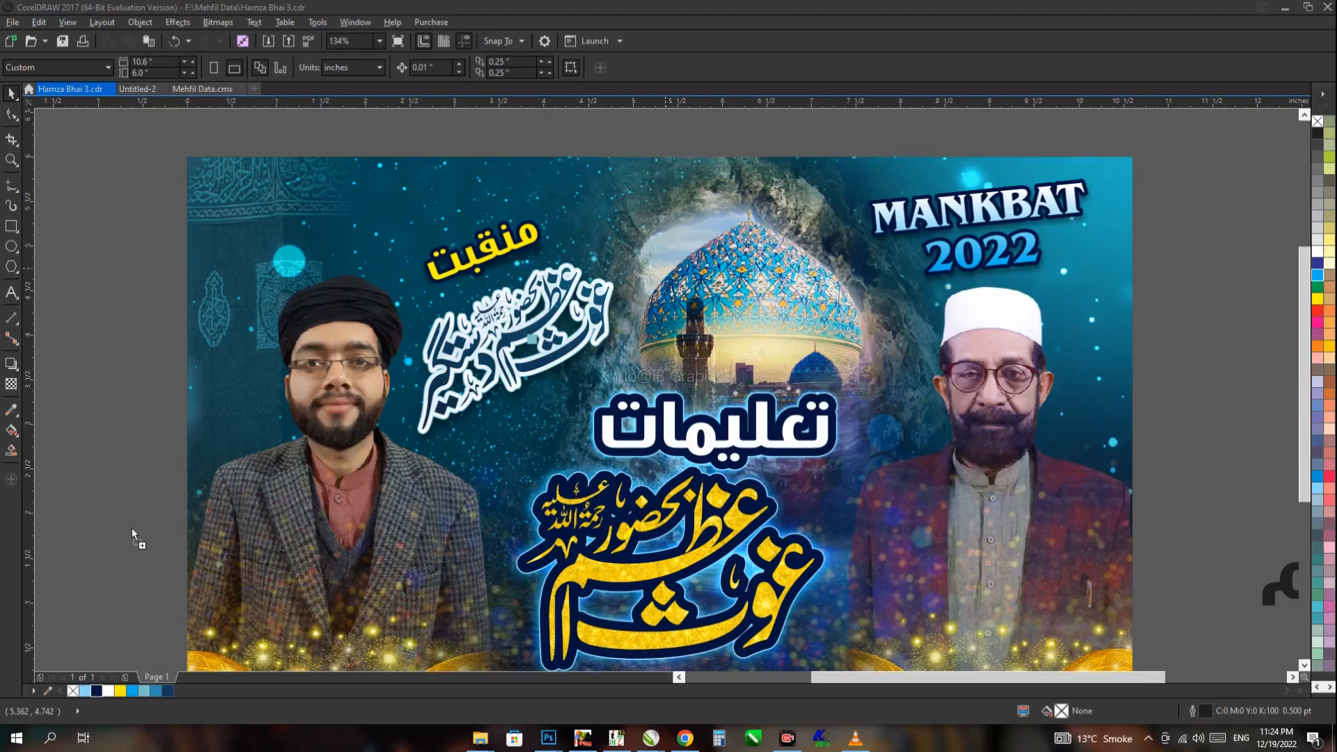
left_click_drag(116, 469, 108, 459)
Step: Bring the real stage spotlight image from the PNG folder into the drawing beside the golden flare
key("alt+Tab")
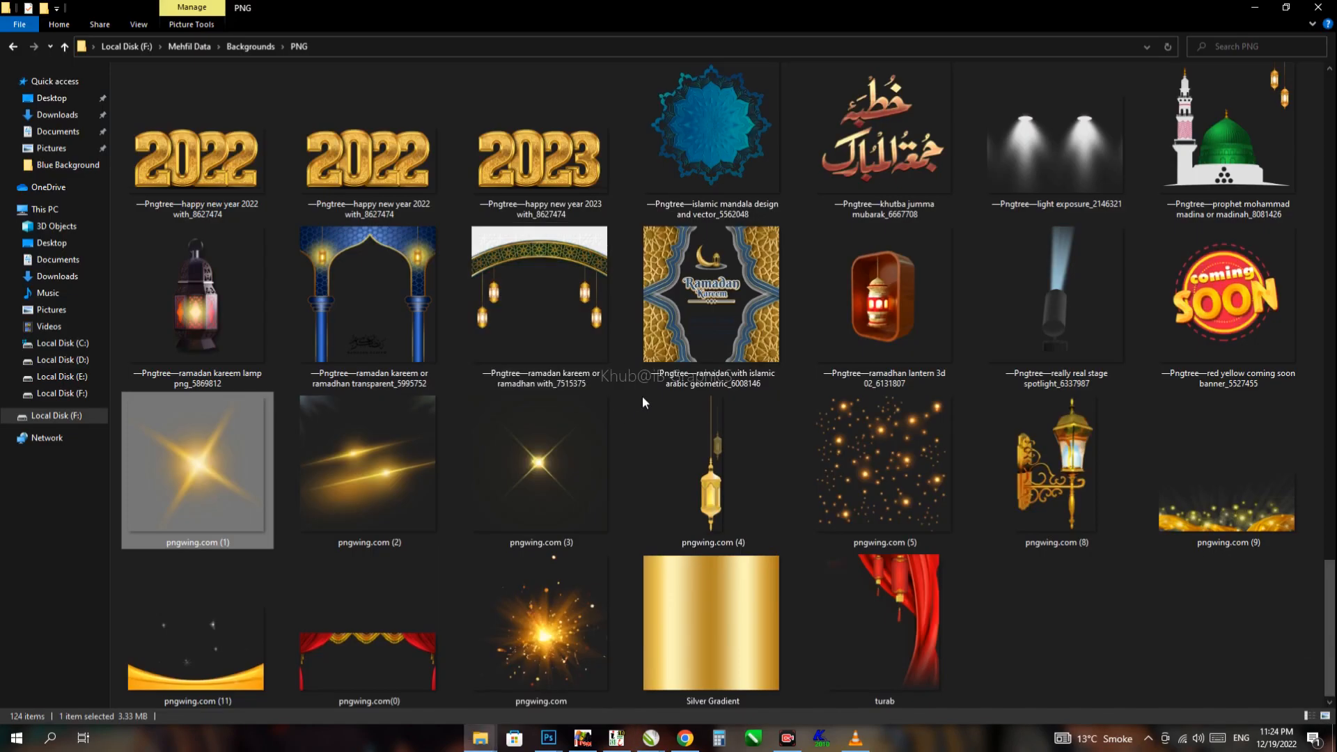
left_click(1051, 339)
key("alt+Tab")
left_click_drag(1048, 332, 281, 459)
Step: Apply transparency to the stage spotlight image, crop it closely around the lamp and beam, and move it onto the poster
key("F2")
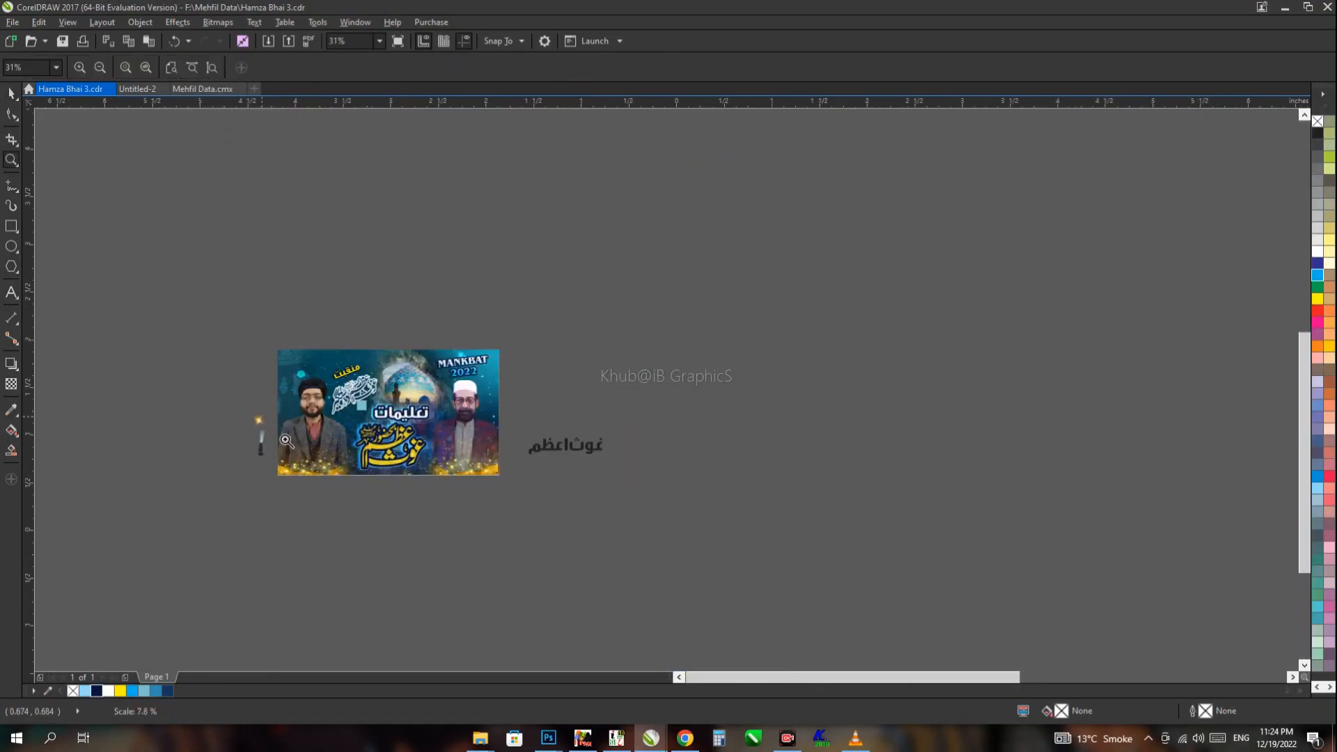
left_click_drag(227, 414, 280, 358)
scroll(344, 427, "up", 1)
left_click(11, 384)
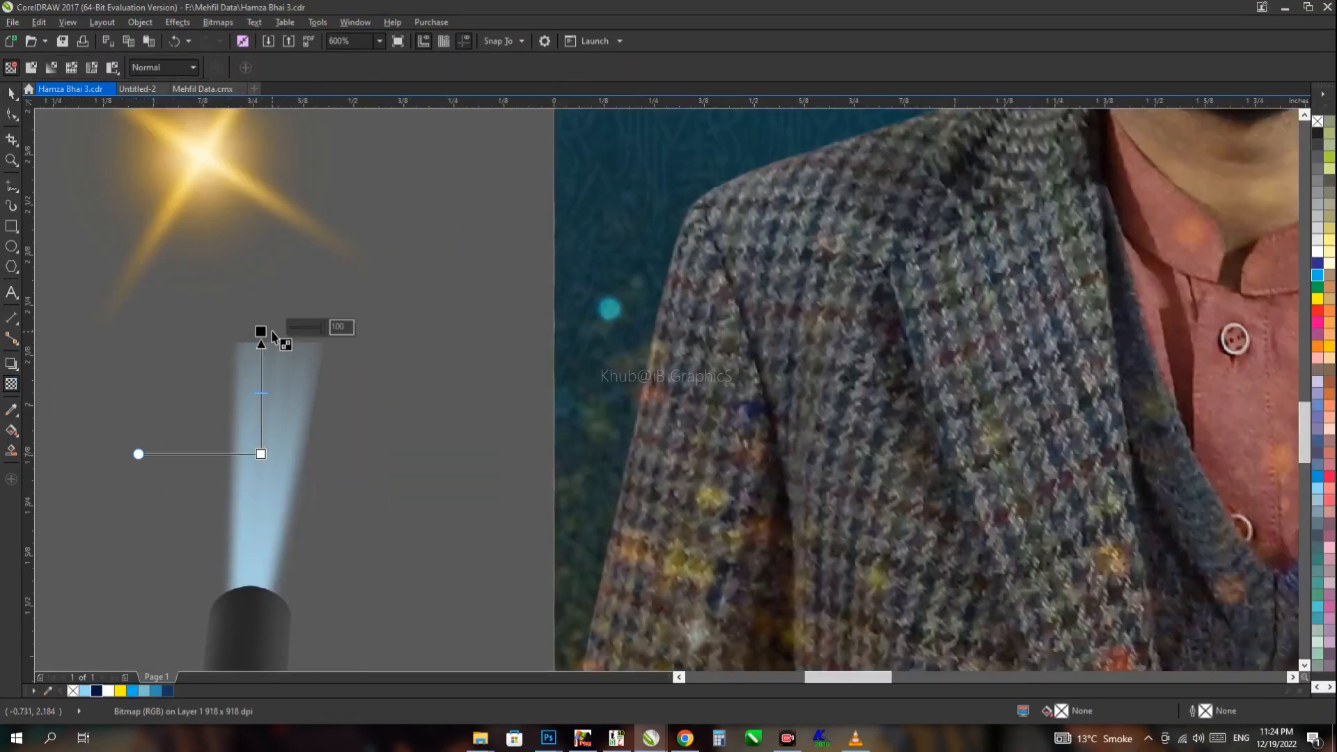
key("F10")
scroll(283, 448, "down", 1)
left_click_drag(418, 514, 335, 513)
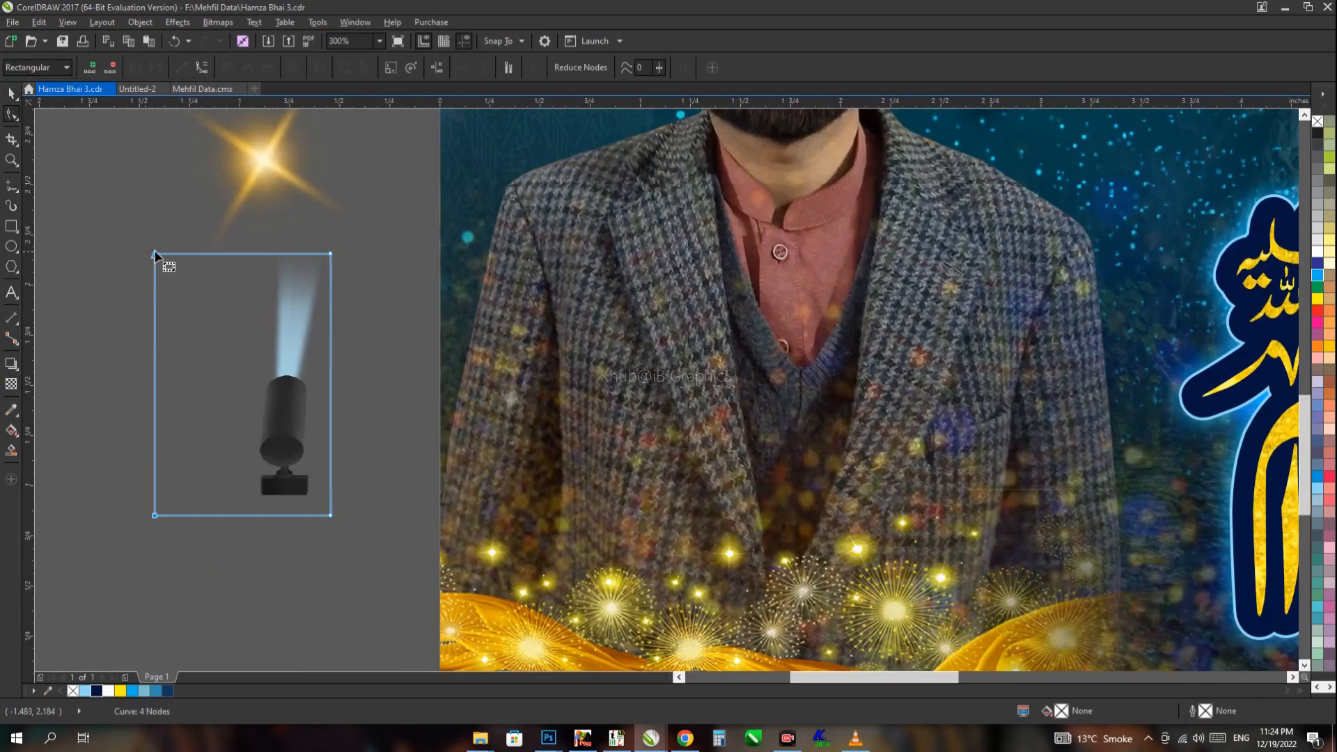
left_click_drag(154, 254, 242, 255)
left_click_drag(311, 363, 507, 386)
key("space")
Step: Try the stage spotlight beside the younger man's shoulder, then delete it from the poster
scroll(98, 505, "down", 1)
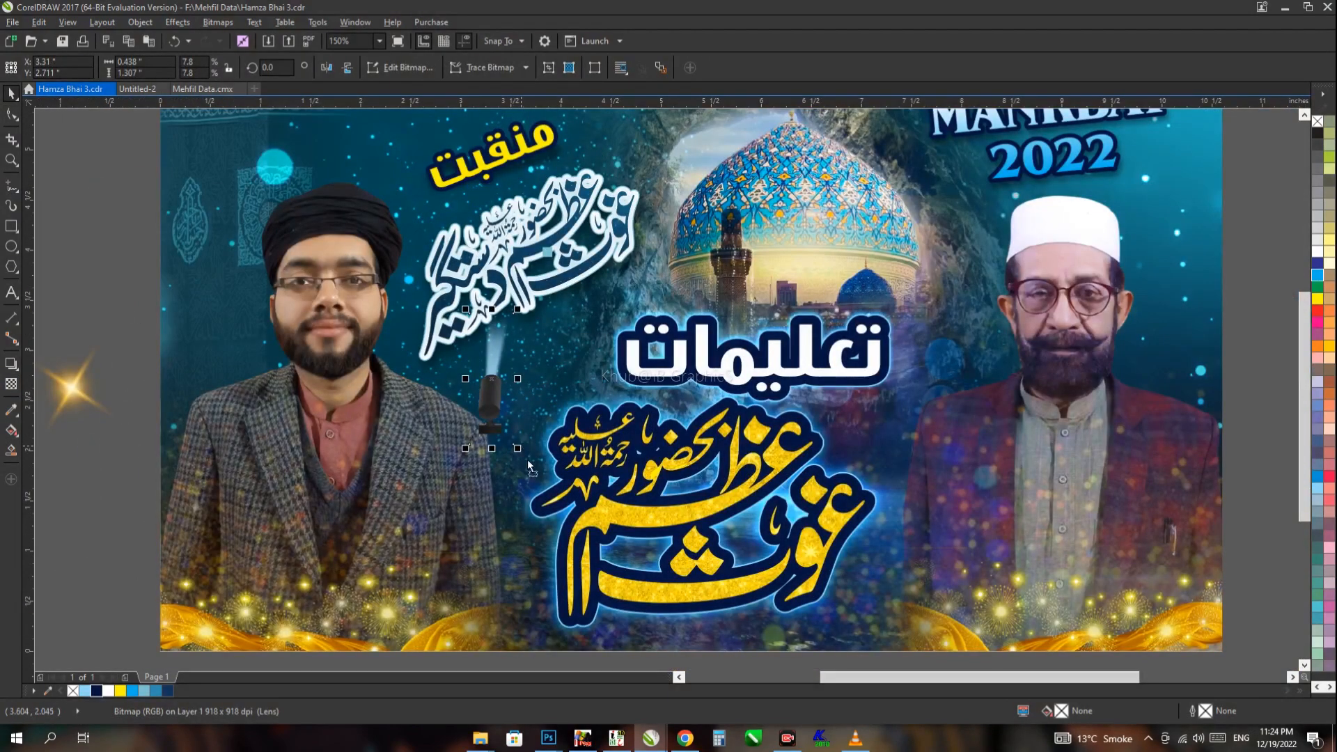
left_click_drag(527, 461, 551, 495)
left_click(482, 416)
left_click_drag(518, 449, 548, 517)
left_click_drag(490, 417, 493, 440)
key("Delete")
Step: Bring the twin-light image "light exposure_2146321" from the PNG folder into the CorelDRAW drawing
key("alt+Tab")
left_click(1050, 583)
key("alt+Tab")
scroll(802, 443, "down", 1)
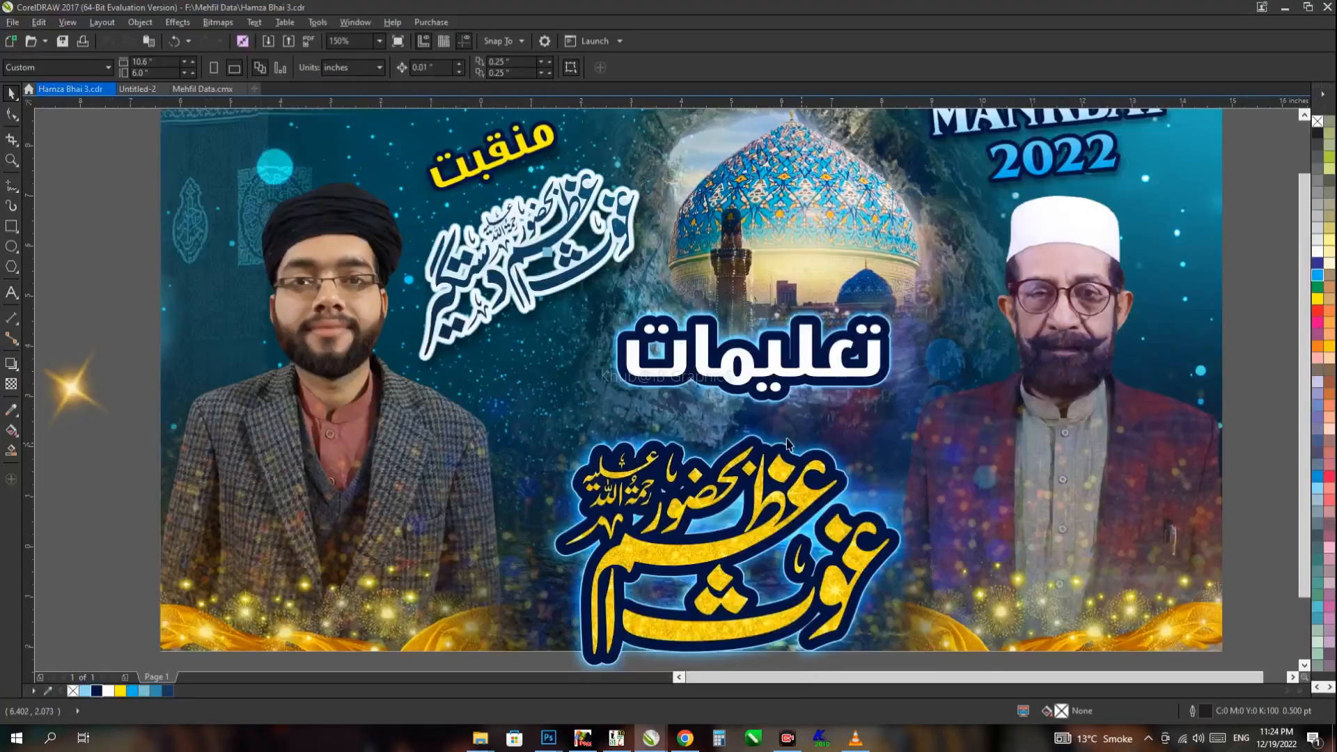
key("alt+Tab")
left_click_drag(1056, 126, 333, 259)
key("alt+Tab")
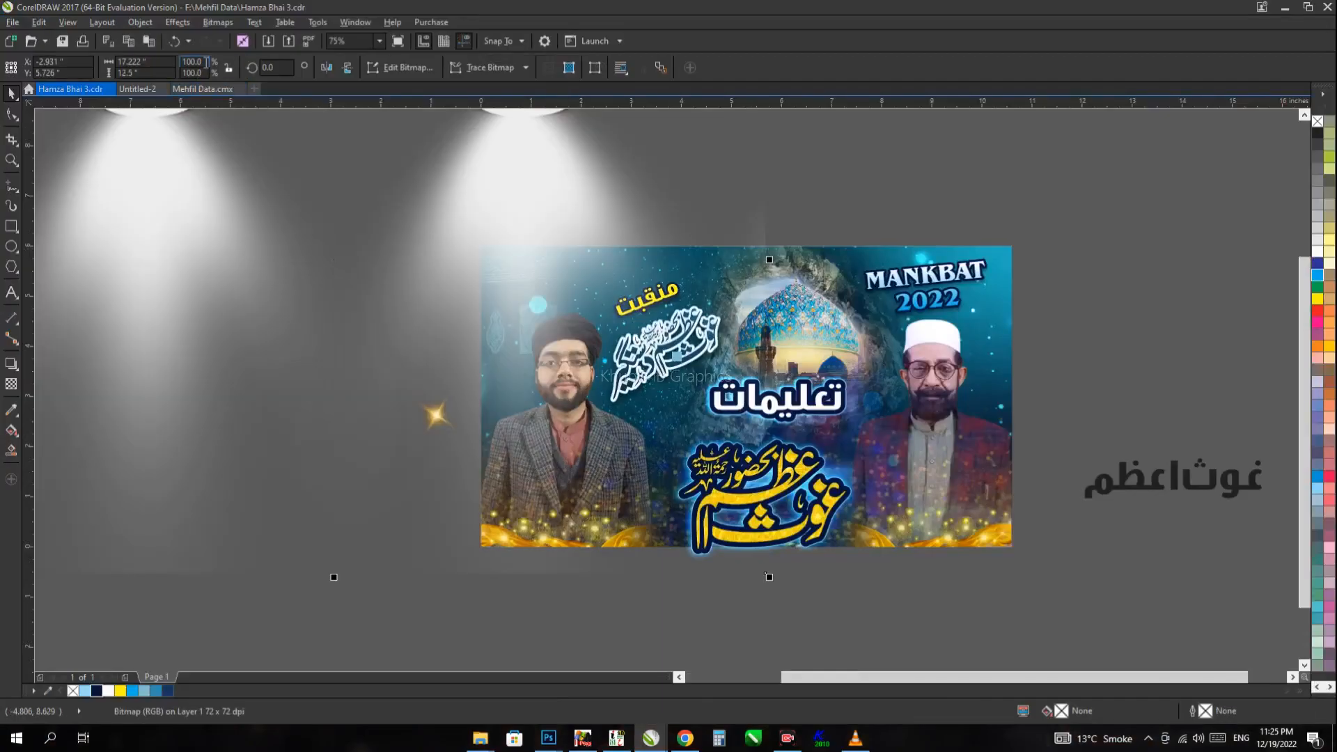
Step: Scale the twin-light image down and position it in the poster's upper-left corner above the younger man's portrait
key("Return")
key("l")
key("t")
left_click(570, 203)
left_click_drag(667, 374, 780, 458)
left_click(662, 331)
left_click_drag(723, 377, 770, 355)
Step: Trim the excess edges of the twin-light image above the younger man and apply transparency to it
key("F10")
left_click_drag(834, 248, 584, 281)
key("space")
key("F10")
left_click_drag(878, 475, 565, 401)
key("space")
left_click(11, 384)
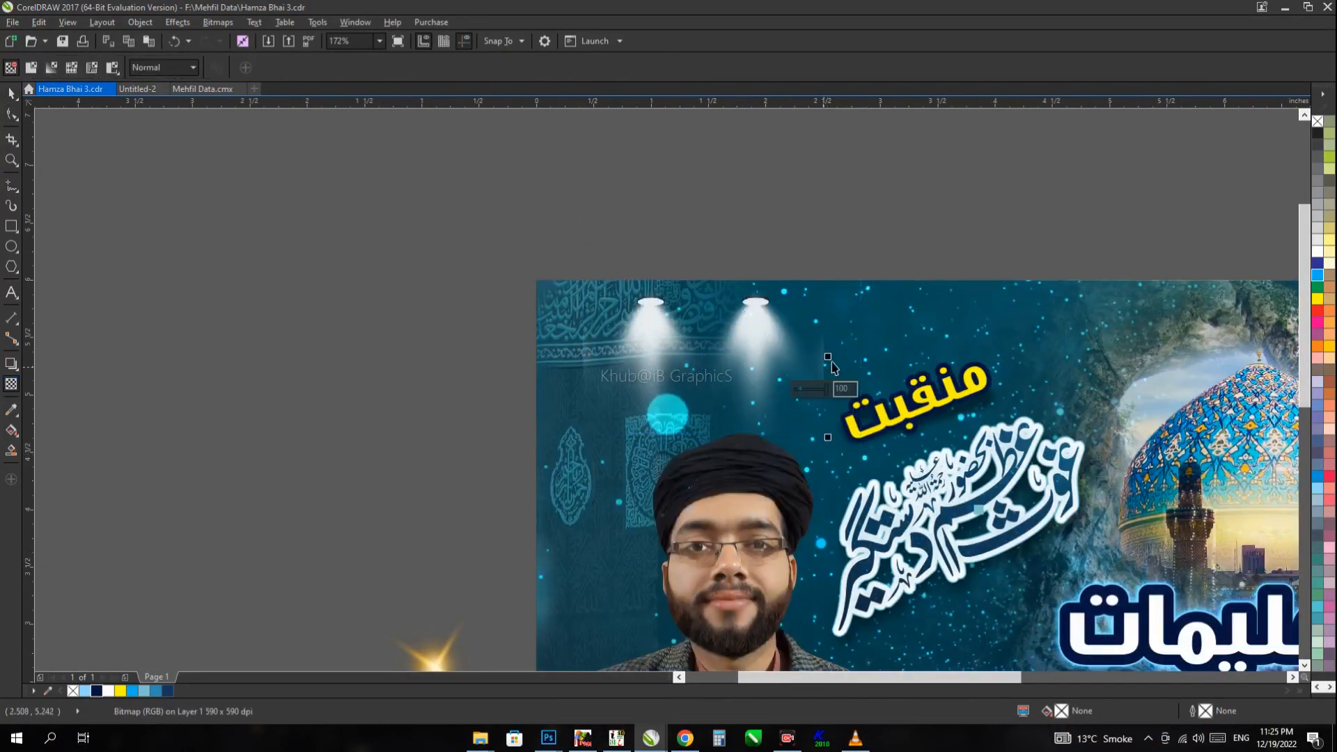
key("ctrl+shift+u")
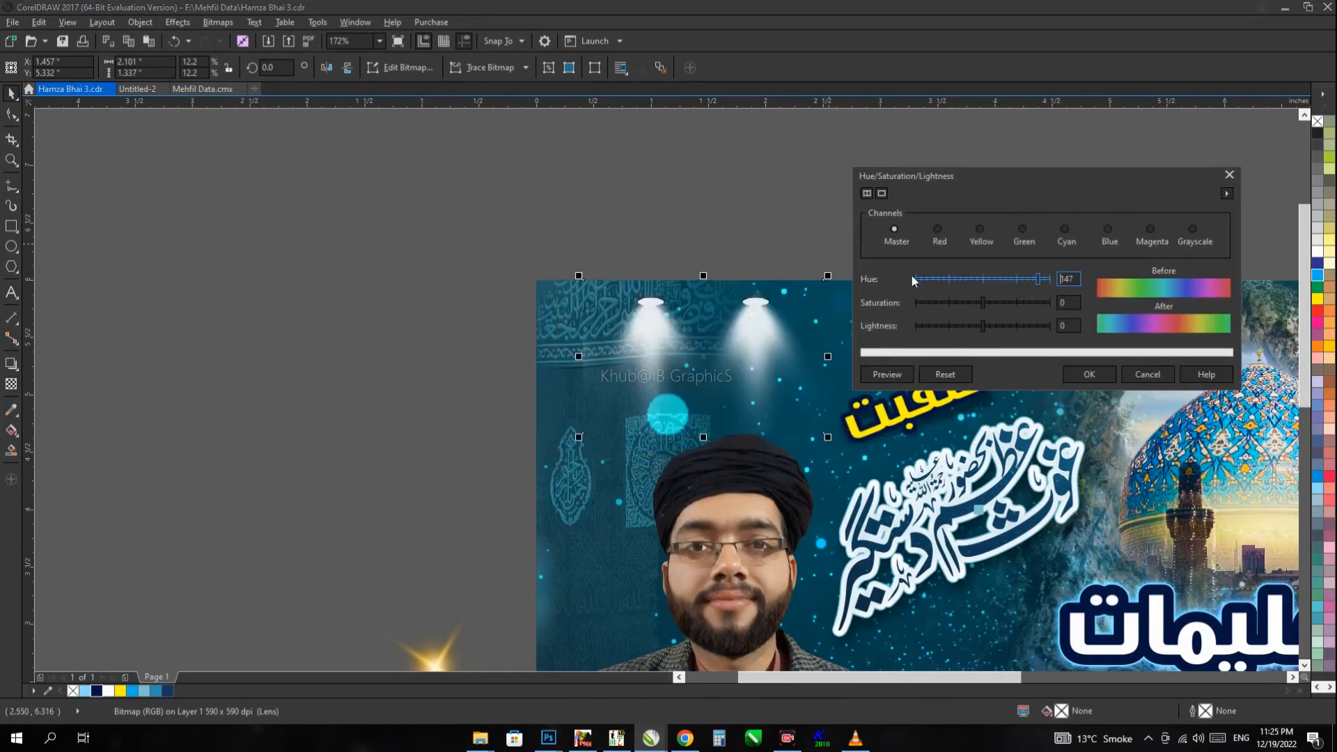
key("Escape")
left_click(569, 187)
Step: Raise the twin lights so the lamps meet the poster's upper edge, and trim the part of the image extending above it
key("F3")
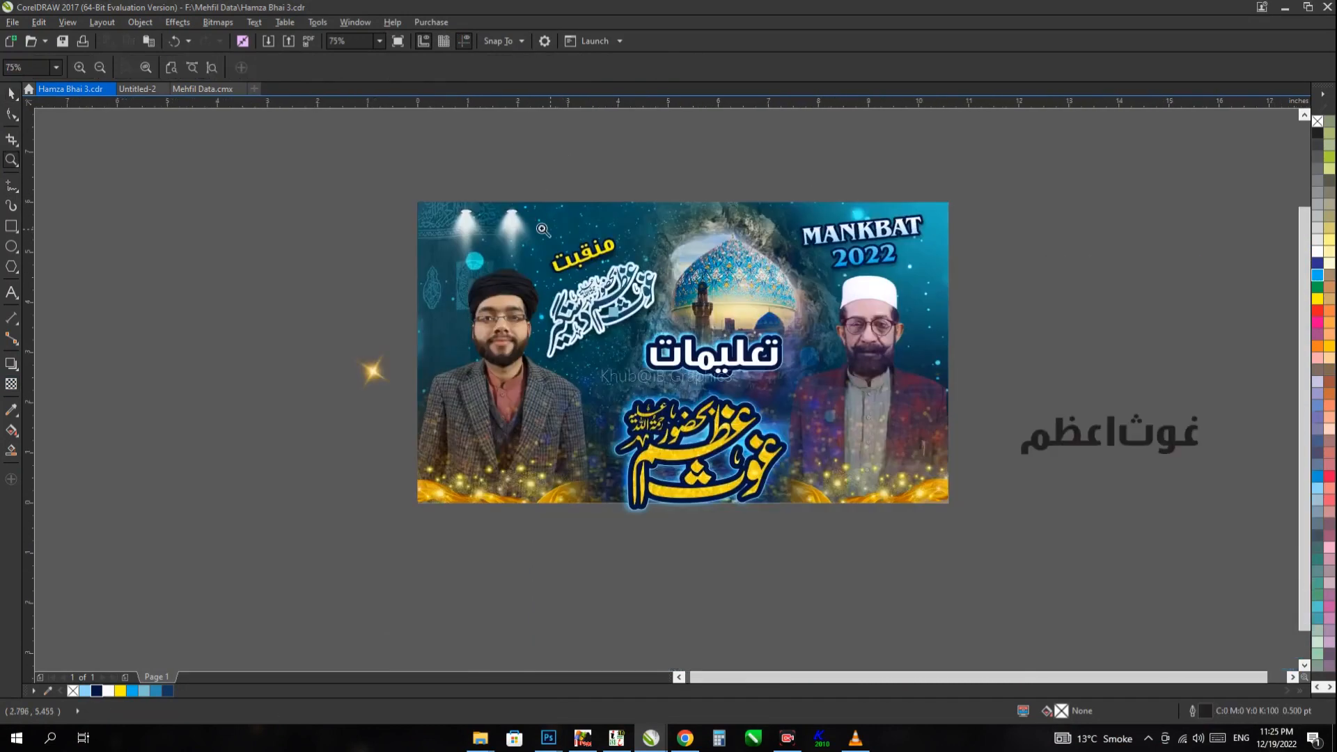
left_click_drag(543, 229, 471, 196)
key("space")
left_click(737, 346)
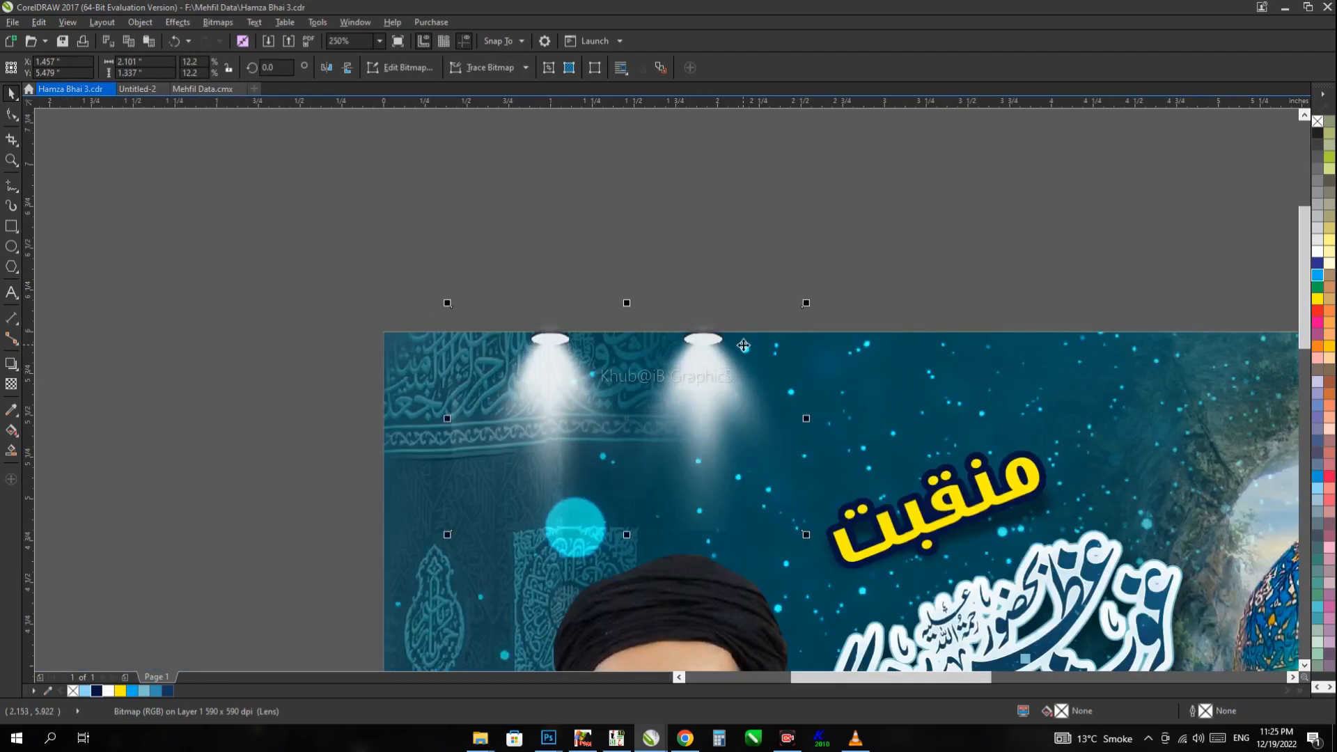
key("F10")
key("F3")
key("F3")
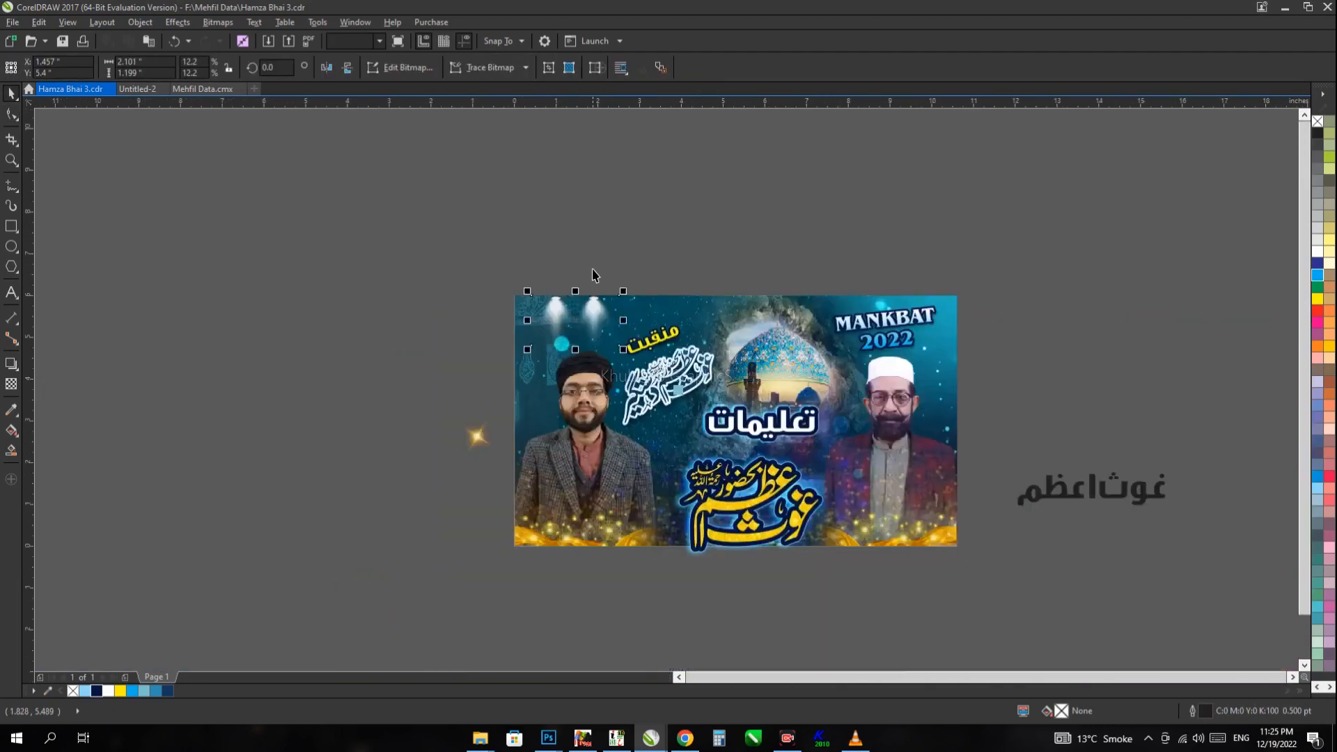
Step: Place the gold star beside the younger man's face, with copies at the upper-left and right edges of the gold calligraphy
key("space")
left_click_drag(604, 437, 715, 451)
key("F2")
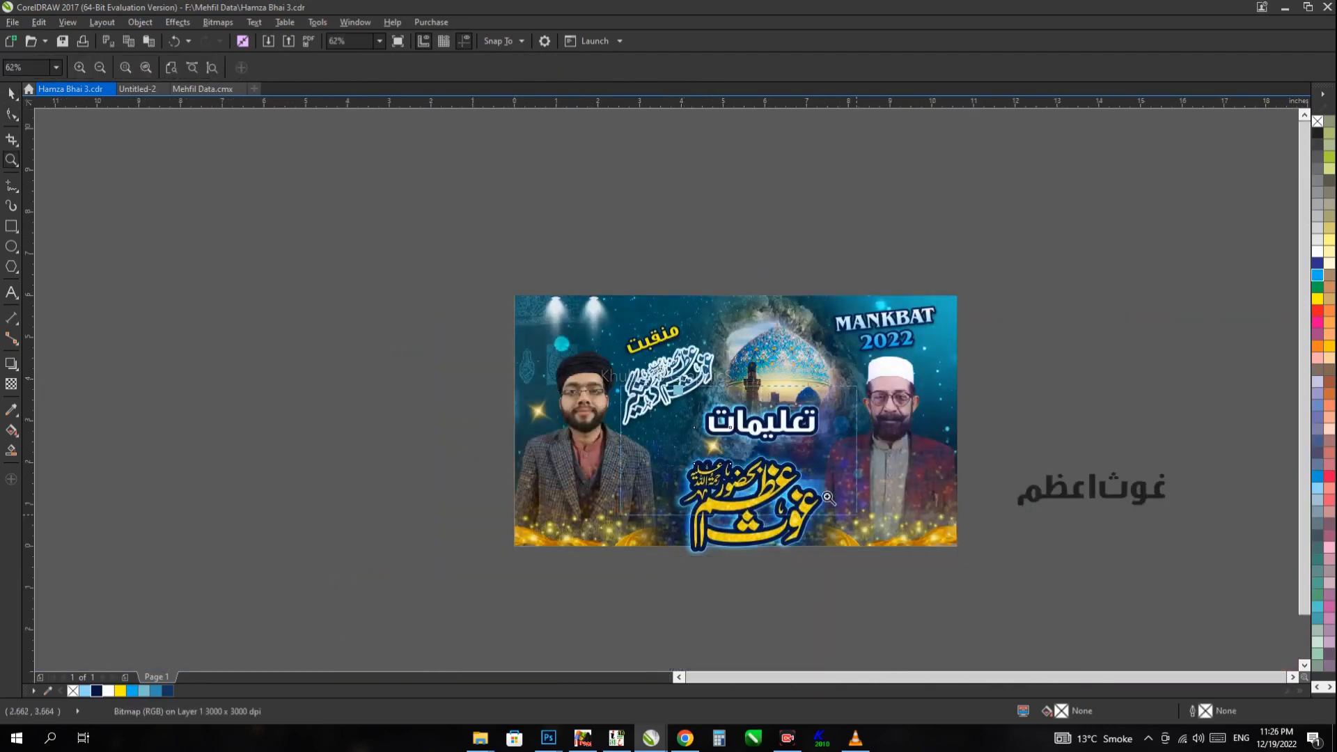
left_click_drag(934, 548, 659, 420)
left_click_drag(285, 235, 725, 390)
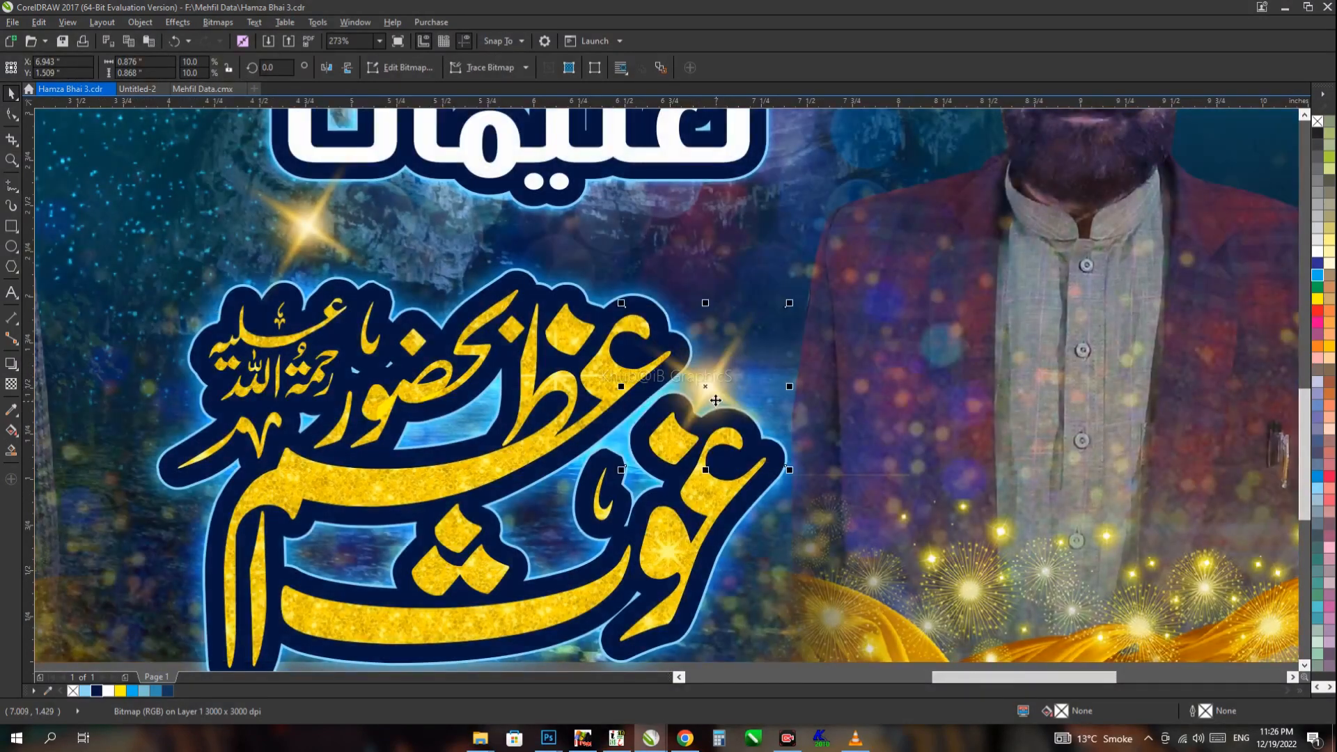
Step: Open the Urs poster drawing from the Mehfil Data folder and copy its gold light flare into the Hamza Bhai 3 drawing
key("alt+Tab")
left_click(756, 355)
key("BackSpace")
key("BackSpace")
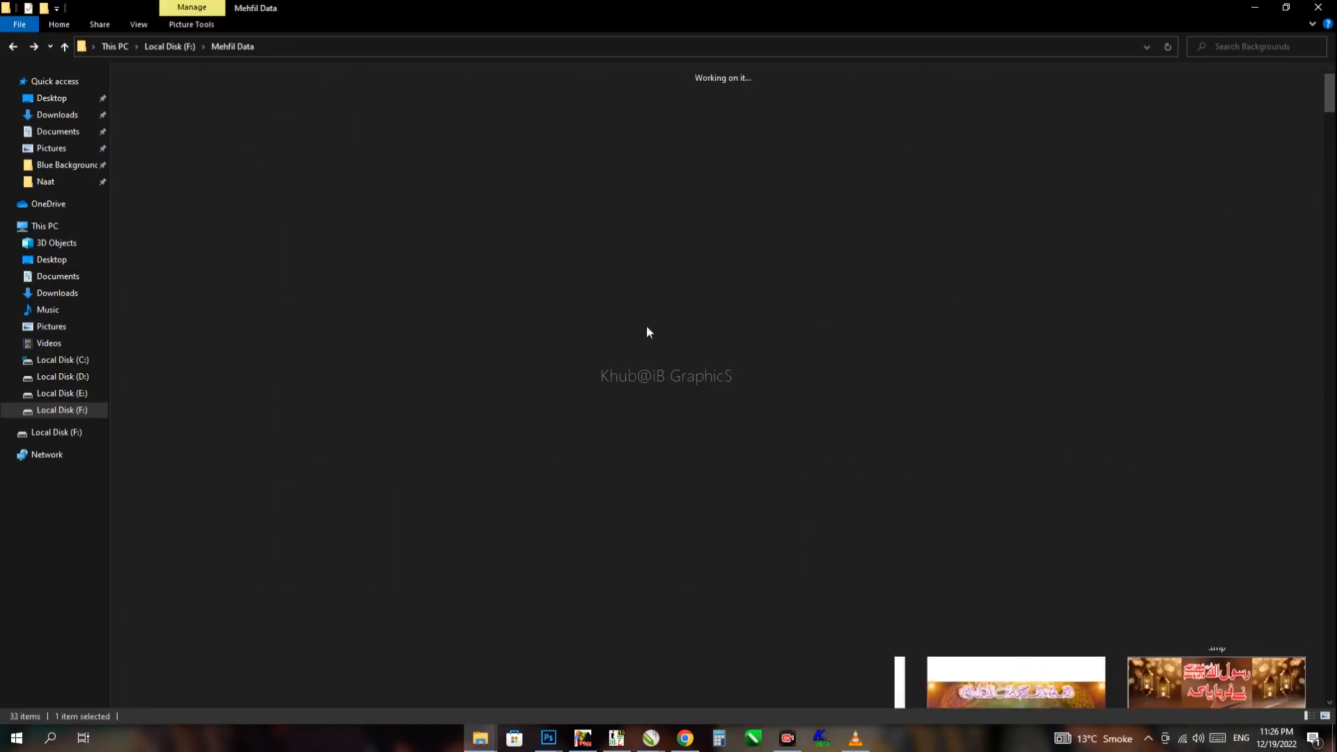
type("ur")
key("alt+Tab")
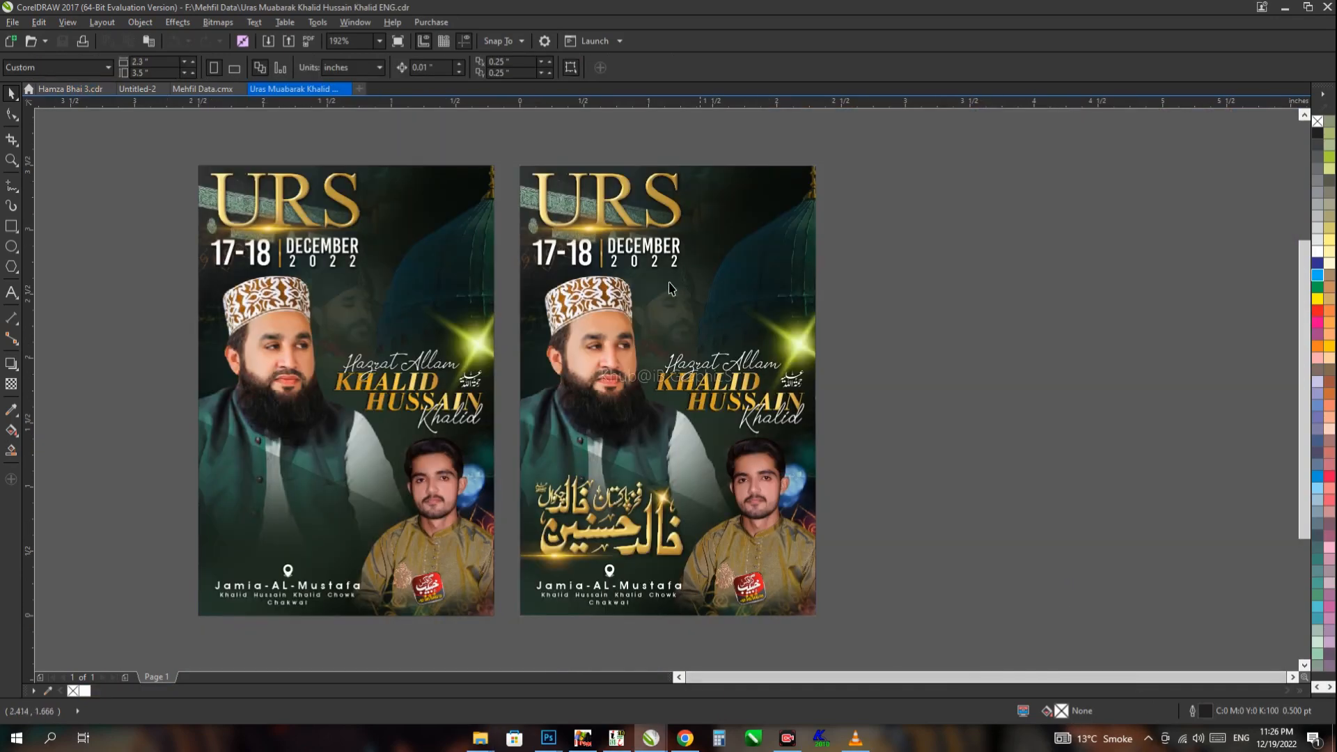
key("ctrl+Tab")
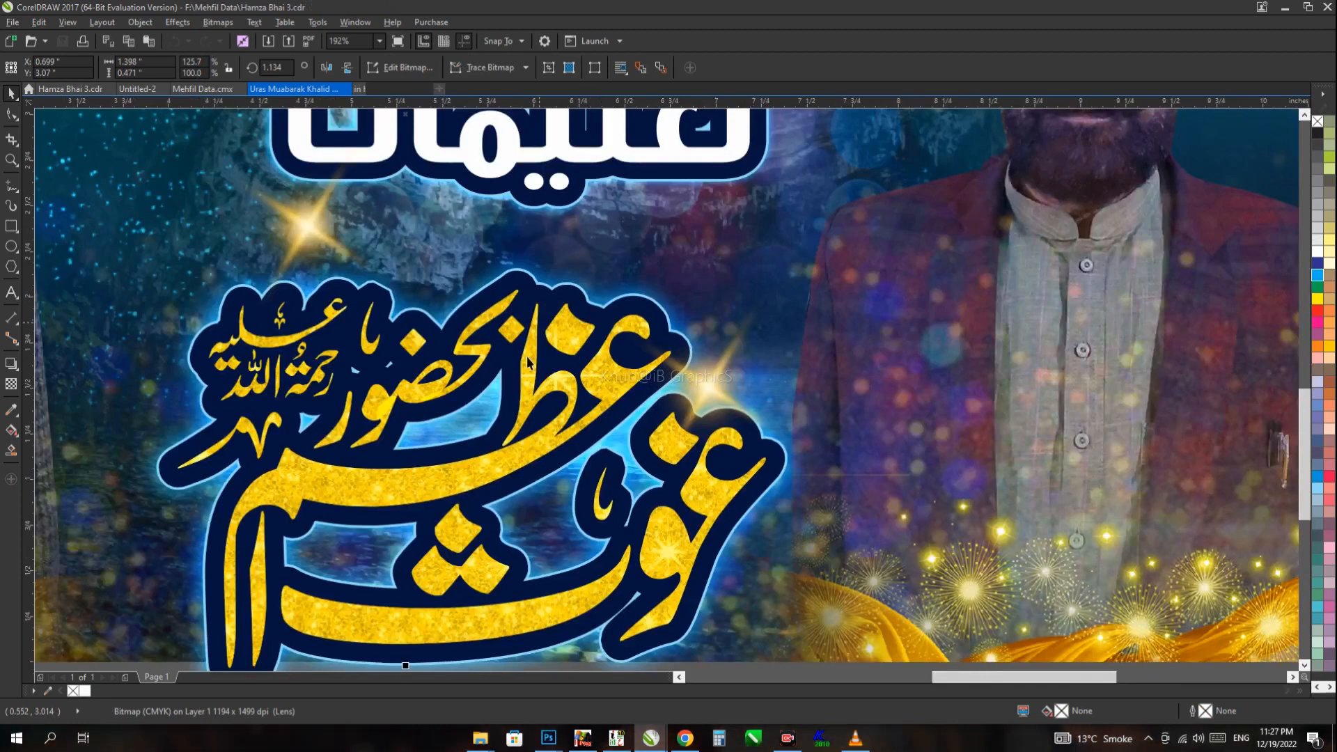
scroll(485, 468, "down", 2)
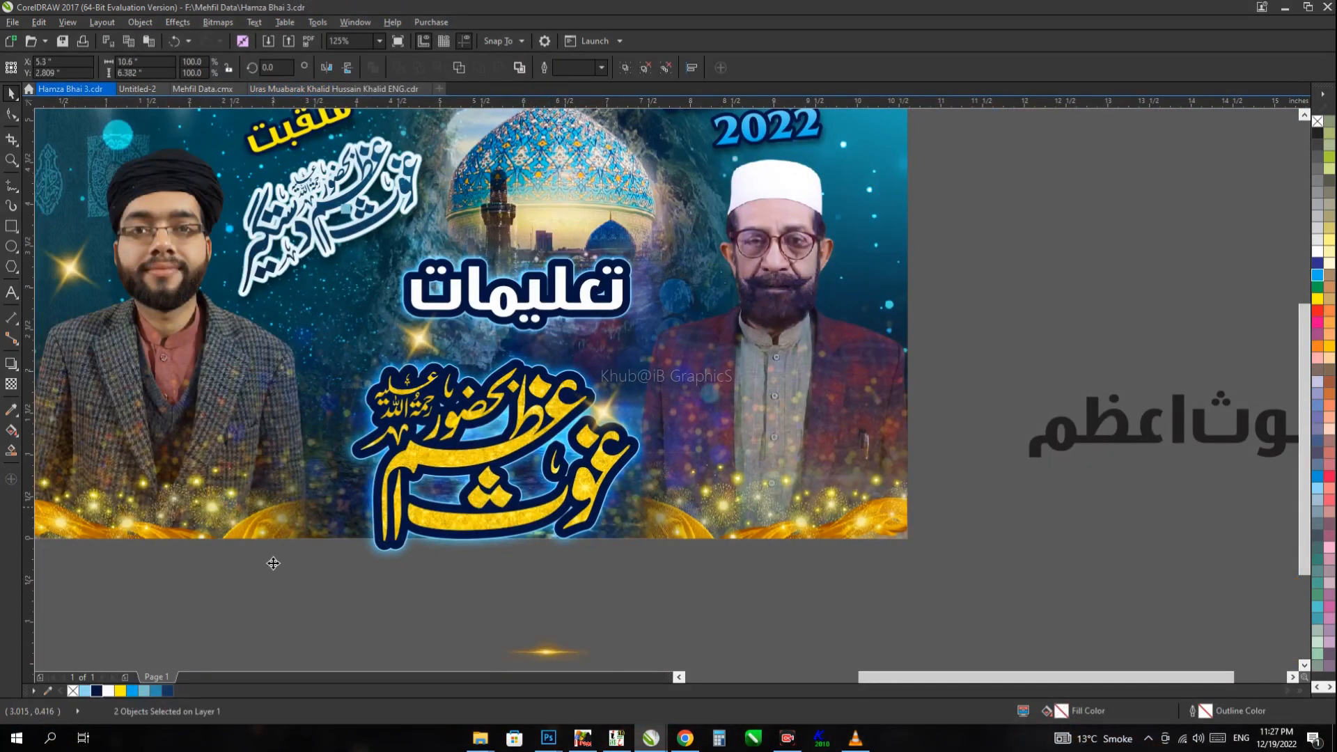
Step: Rotate the gold flare to about 31.9 degrees, enlarge it to about 1.93 by 1.52 inches, and place it along the white calligraphy
left_click_drag(487, 505, 486, 474)
key("z")
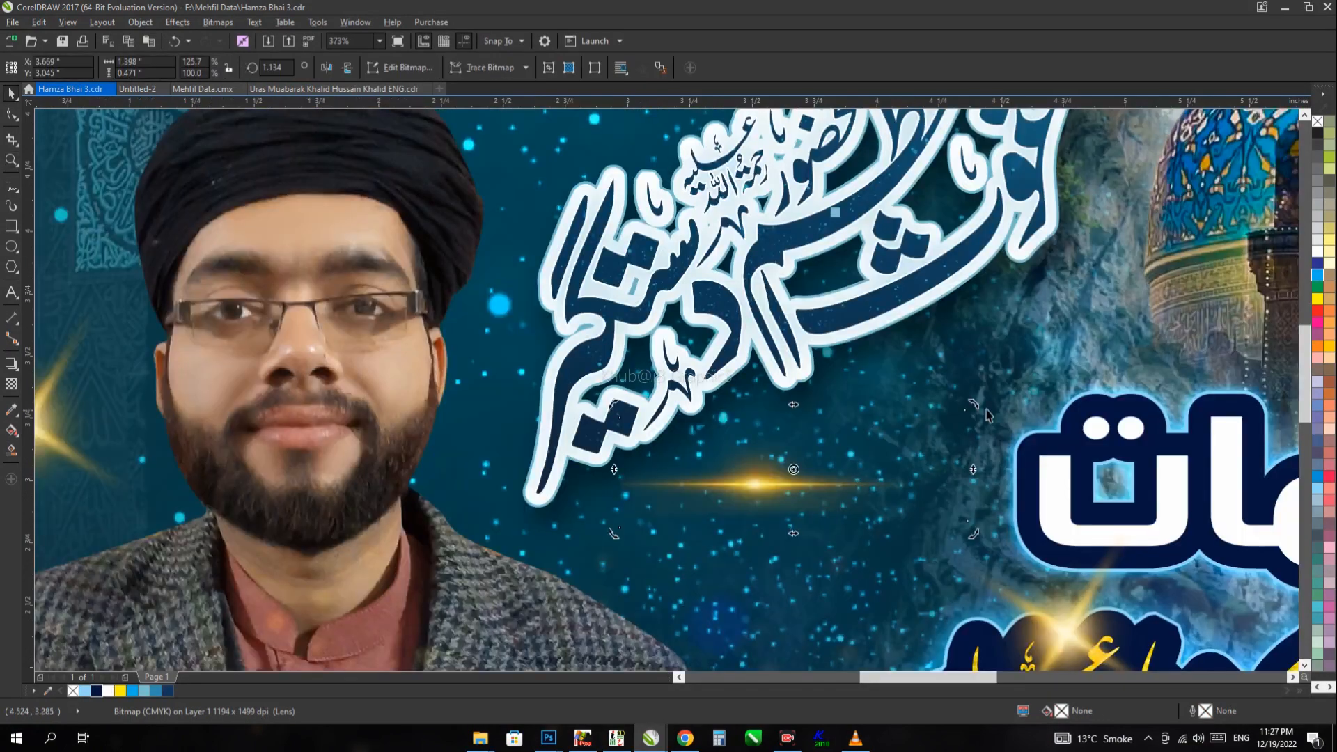
left_click_drag(983, 405, 923, 315)
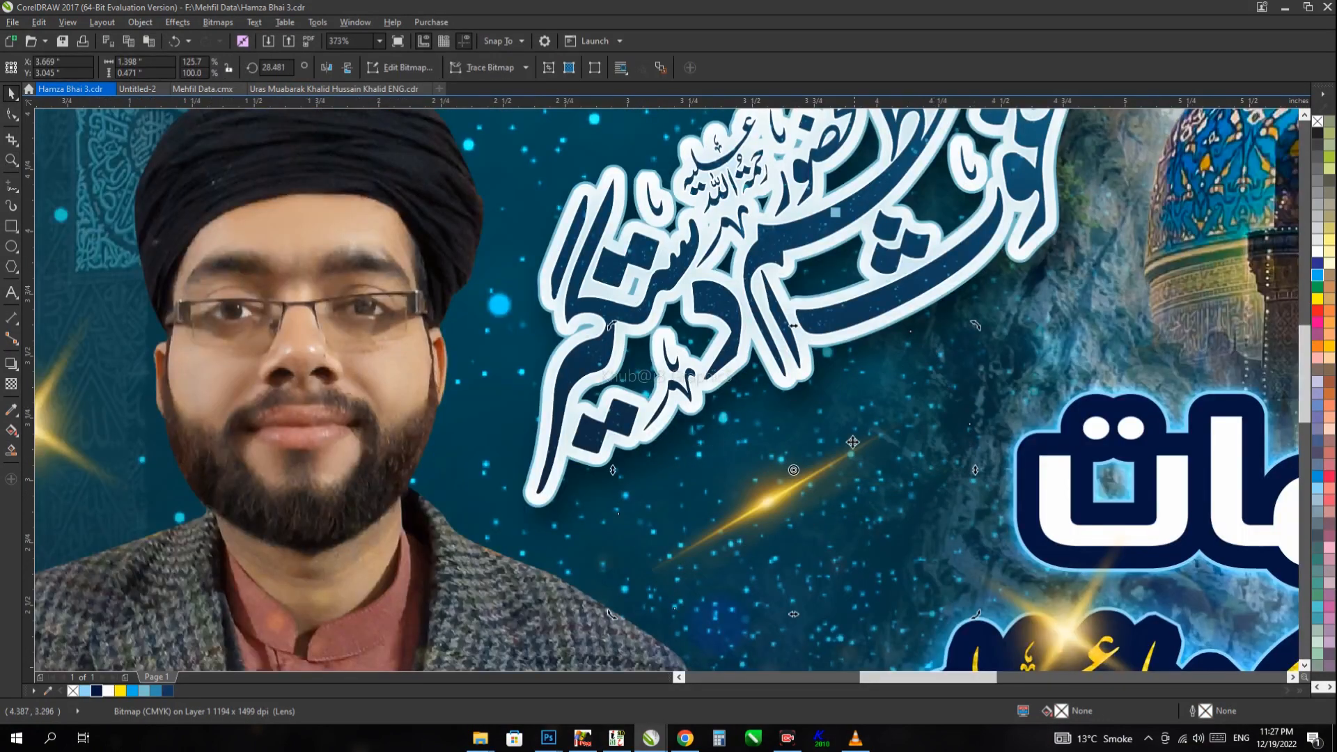
left_click_drag(768, 497, 820, 399)
left_click_drag(1024, 508, 1097, 557)
left_click_drag(801, 418, 906, 329)
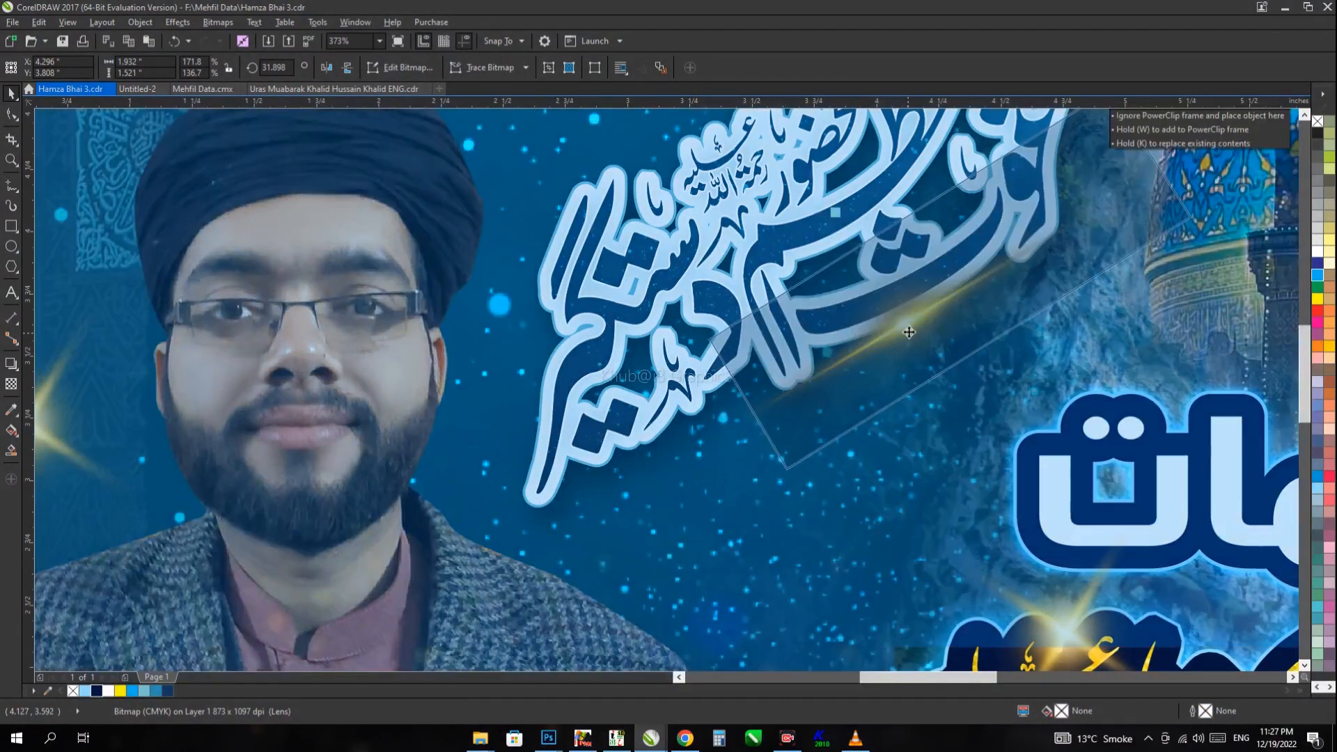
scroll(905, 330, "down", 2)
scroll(904, 337, "down", 3)
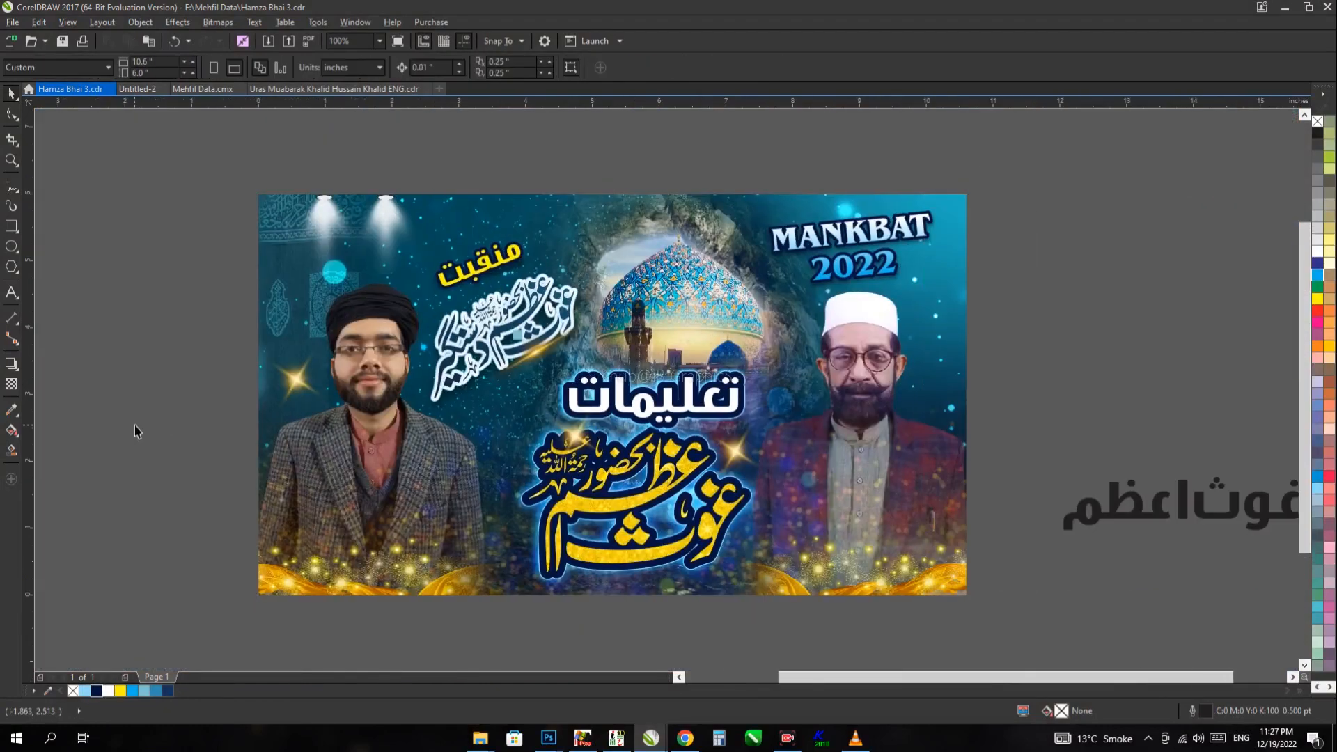
Step: Bring the blue Islamic mandala image from the PNG folder onto the poster and scale it down to 10.9%
key("alt+Tab")
left_click_drag(512, 274, 501, 348)
type("10")
key("Return")
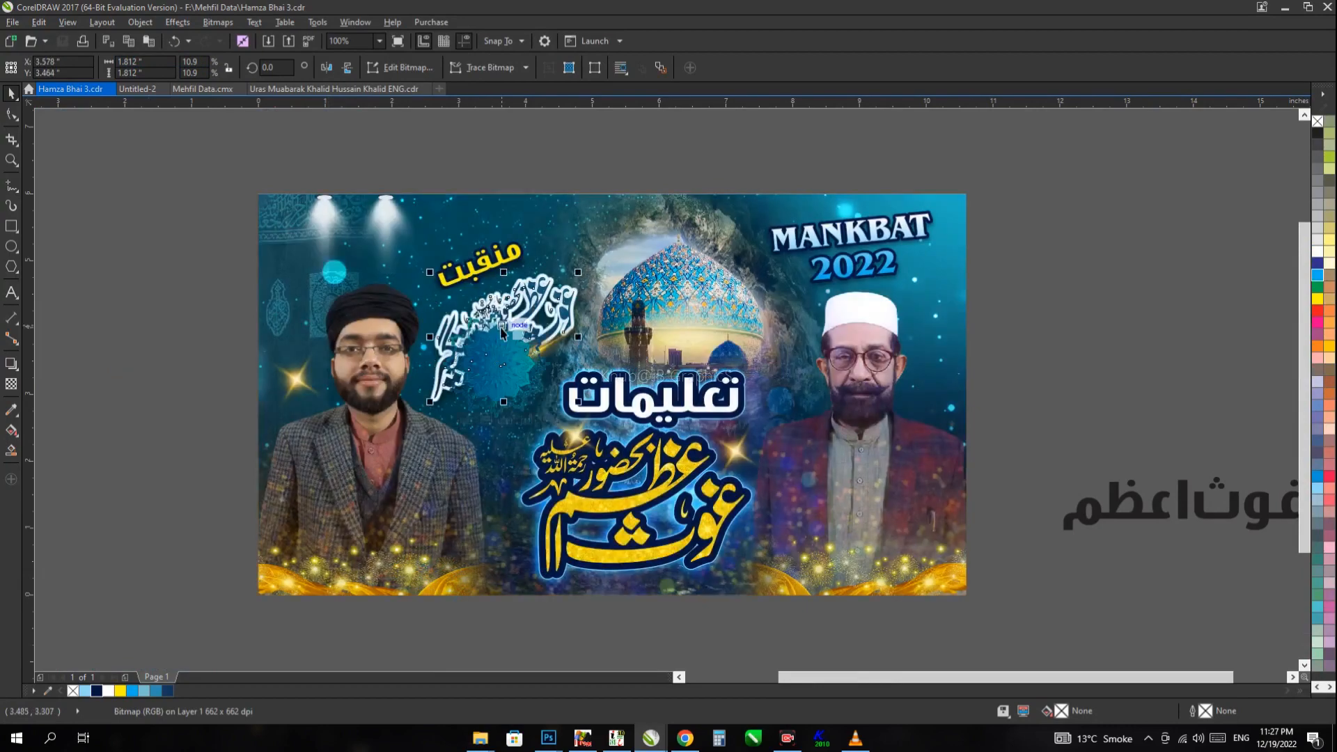
Step: Try fitting the mandala in with the white calligraphy, then undo the attempt
left_click(501, 327)
scroll(538, 332, "up", 1)
scroll(539, 351, "up", 1)
scroll(514, 412, "down", 1)
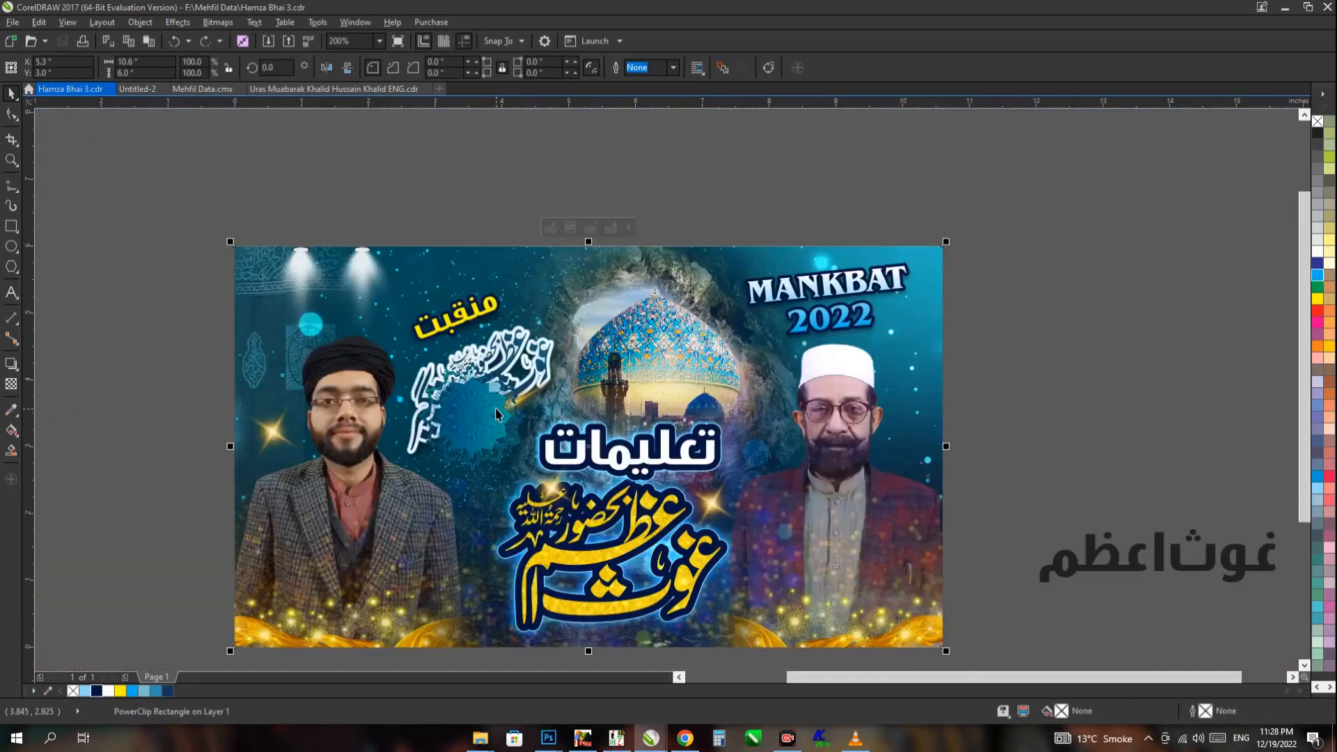
key("ctrl+z")
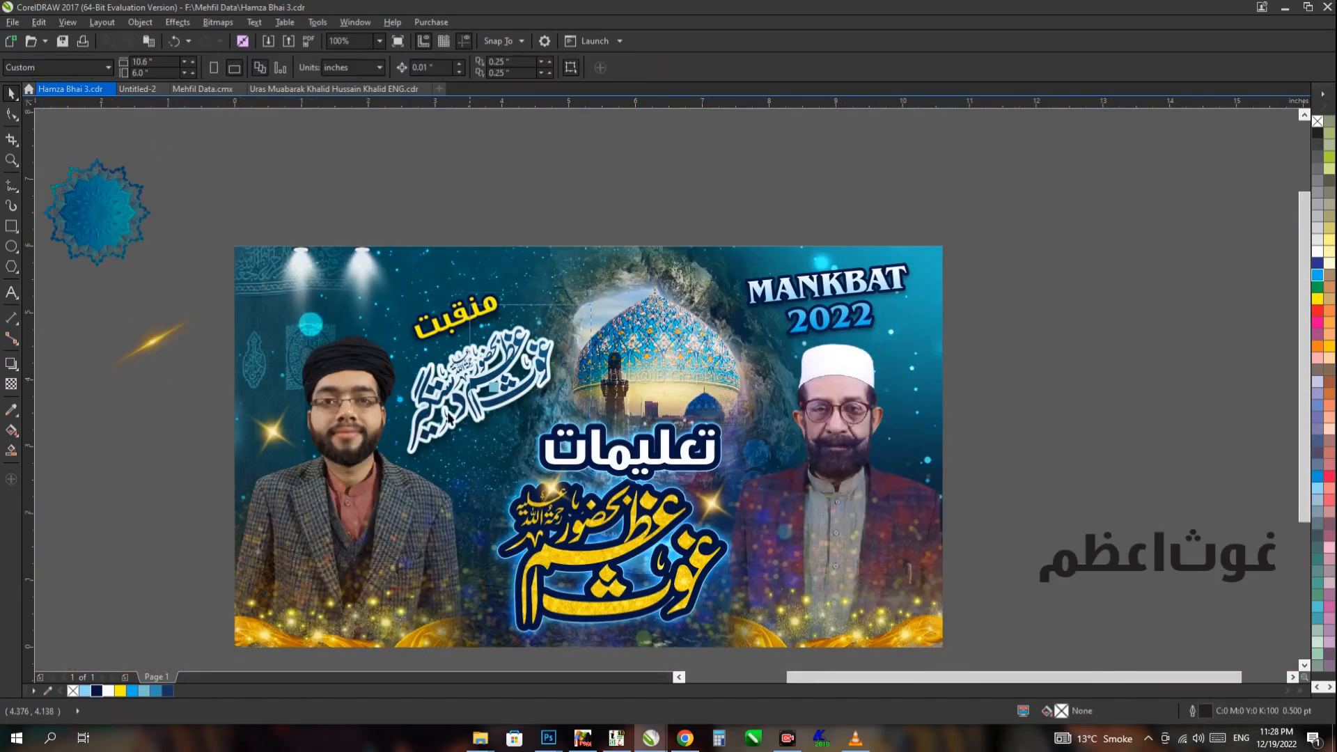
Step: Move the gold flare back onto the poster so it glows along the lower stroke of the white calligraphy
left_click_drag(97, 209, 517, 416)
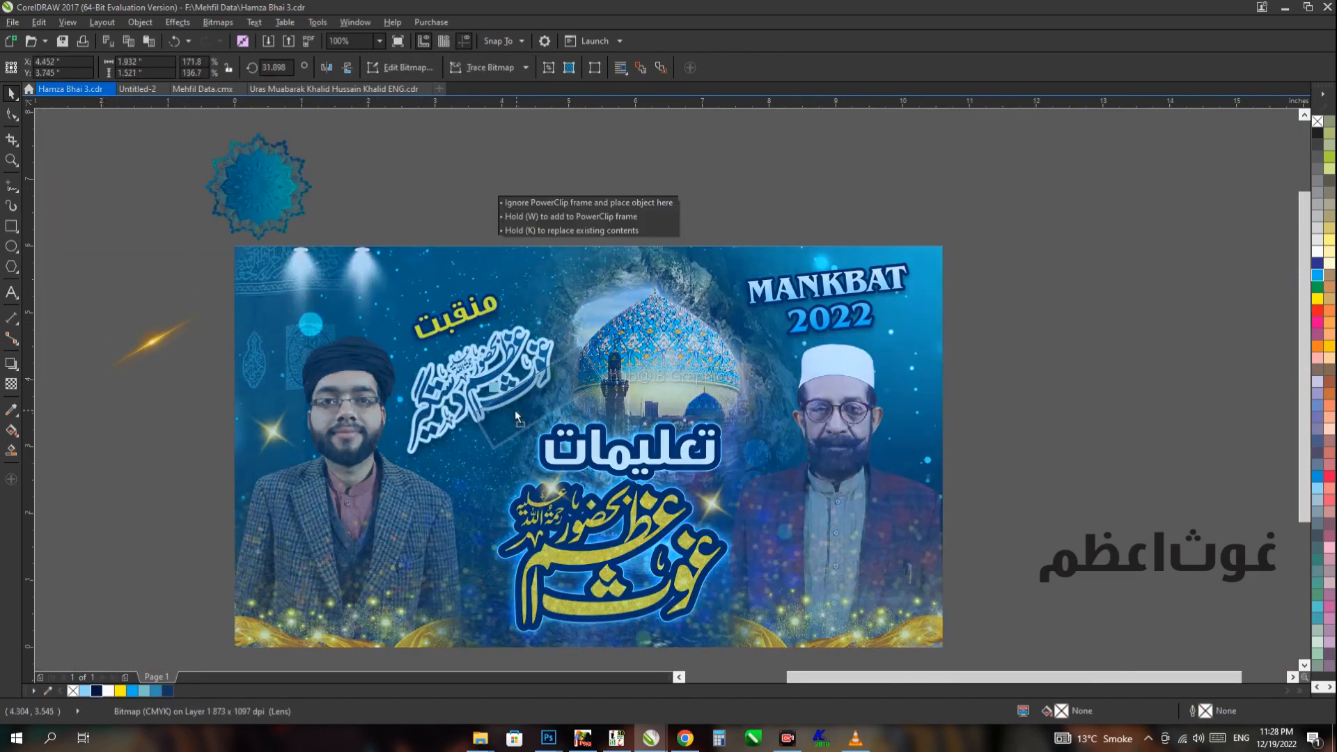
scroll(521, 416, "up", 3)
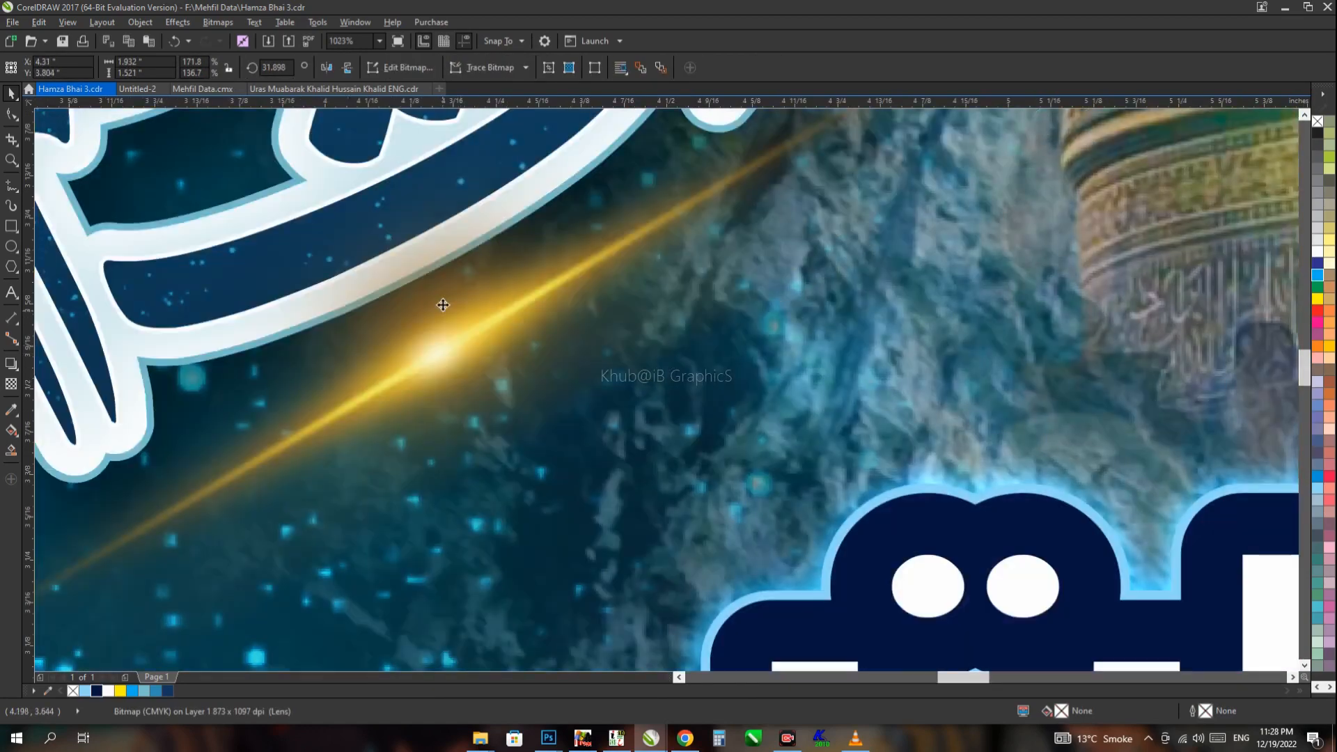
left_click_drag(443, 305, 478, 269)
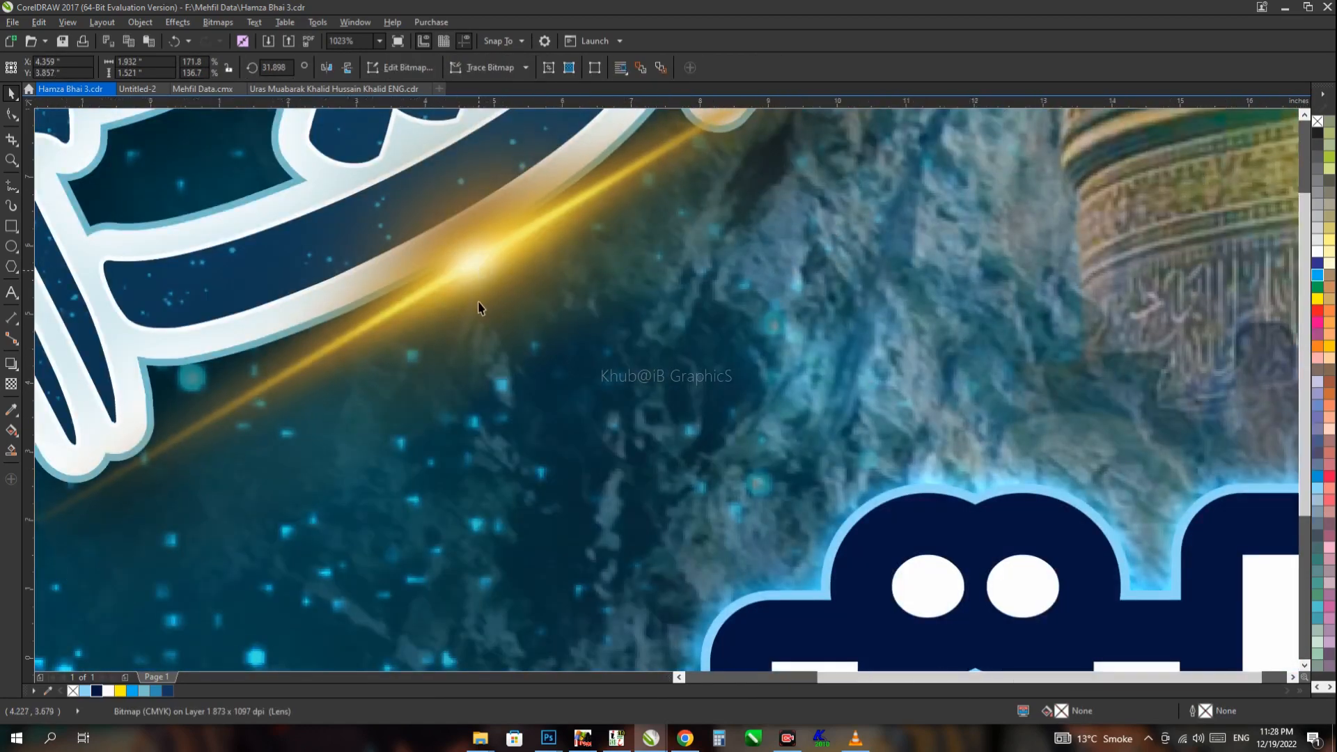
Step: Place the mandala below the white calligraphy and fade it with transparency, keeping the calligraphy and gold flare in front
key("F4")
left_click(224, 239)
left_click_drag(196, 210, 376, 437)
scroll(419, 471, "up", 1)
left_click(11, 383)
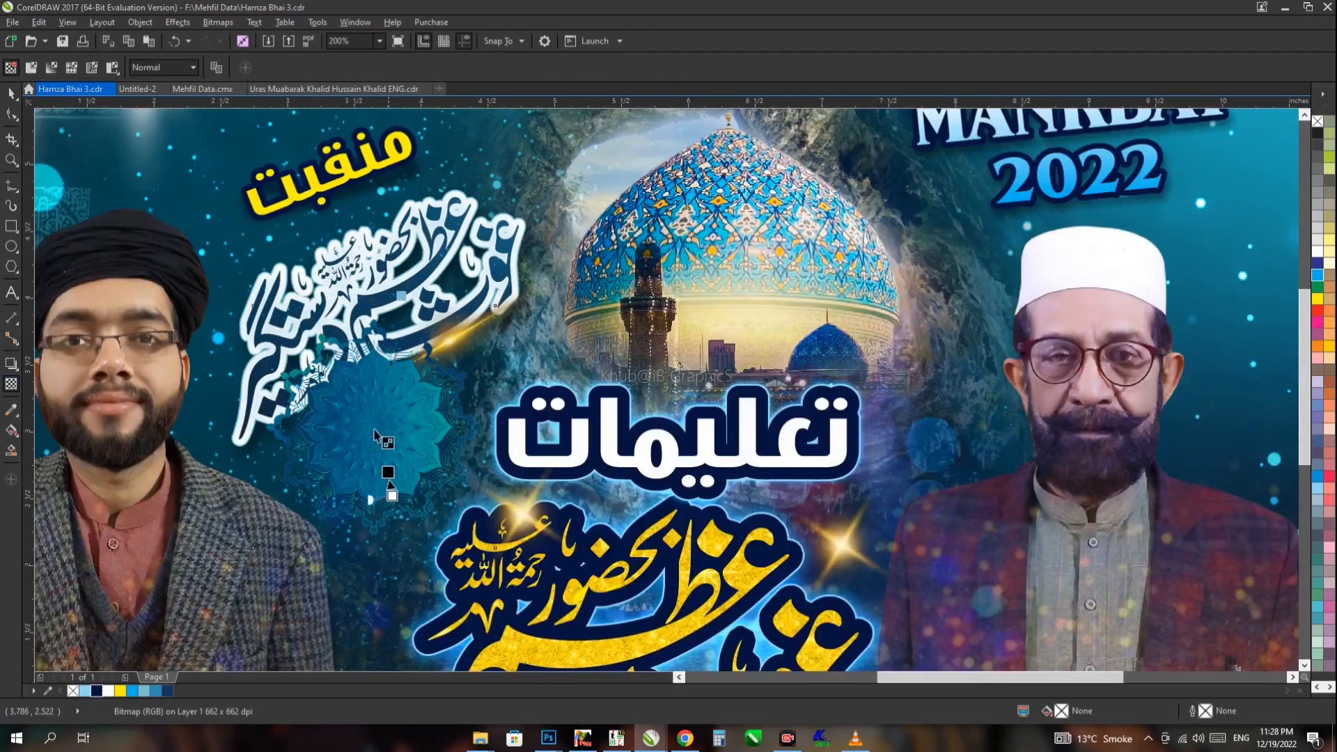
key("space")
left_click(417, 261)
key("Escape")
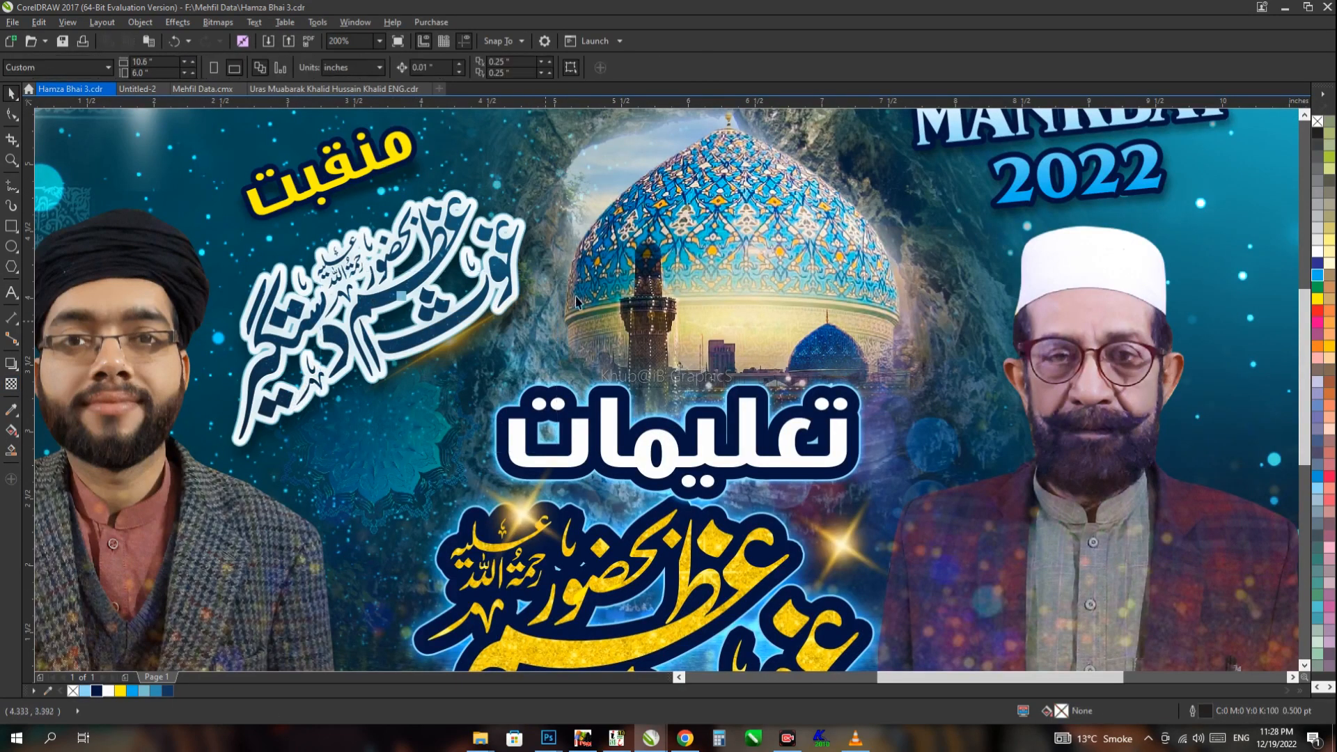
left_click(450, 346)
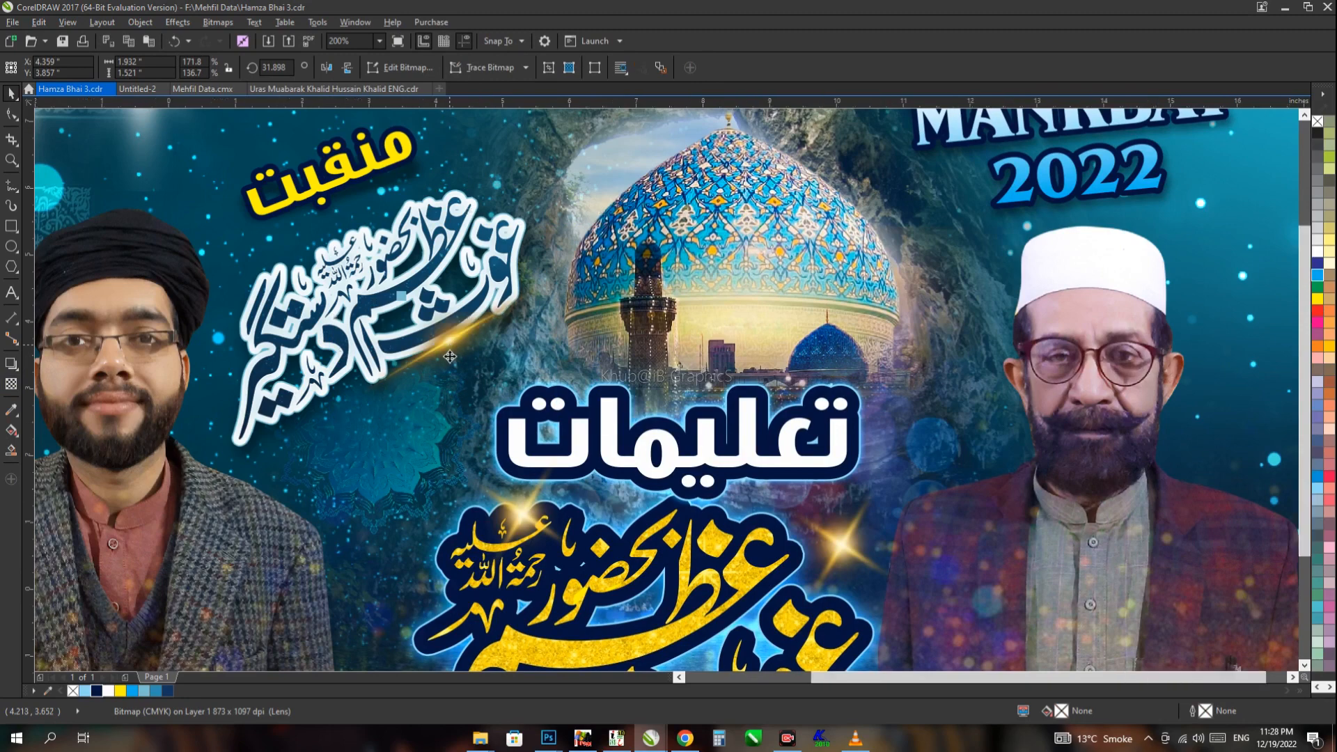
Step: Recolour a copy of the gold star turquoise with Hue/Saturation/Lightness and place it at both ends of the white calligraphy
key("F4")
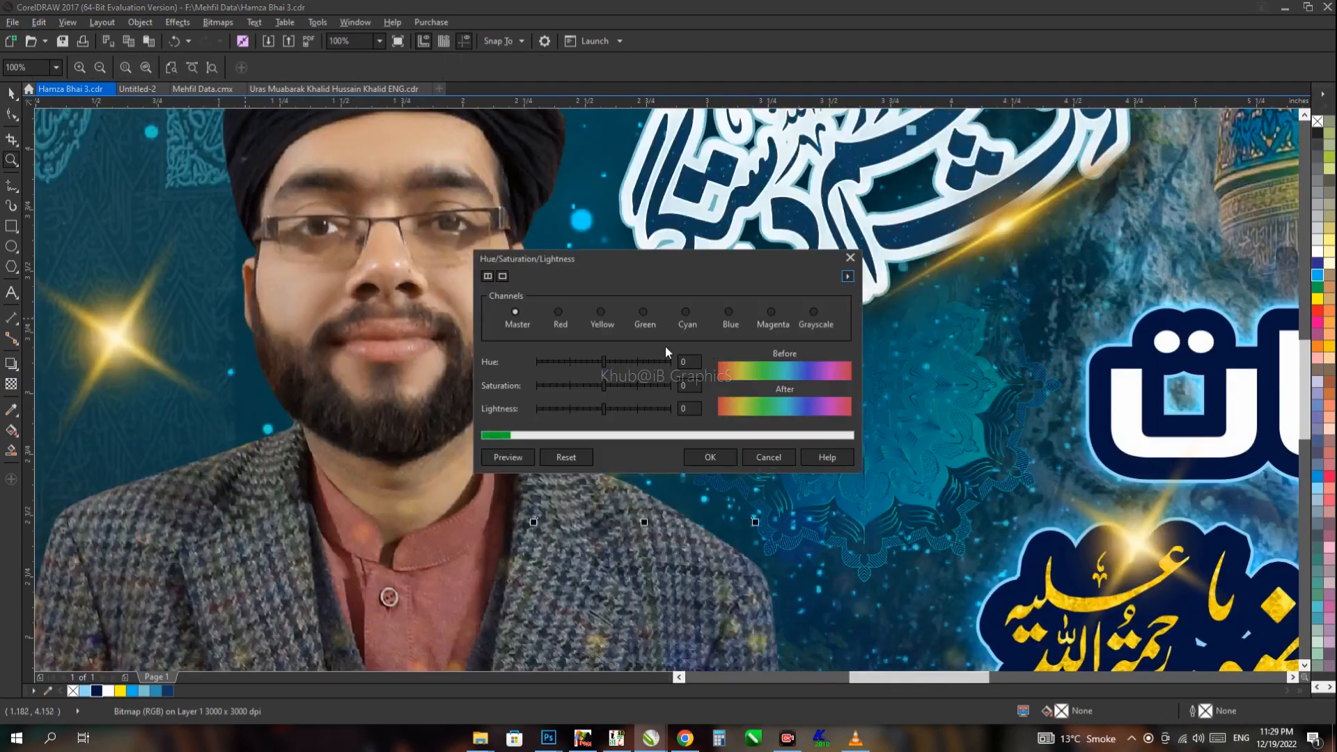
scroll(639, 422, "down", 2)
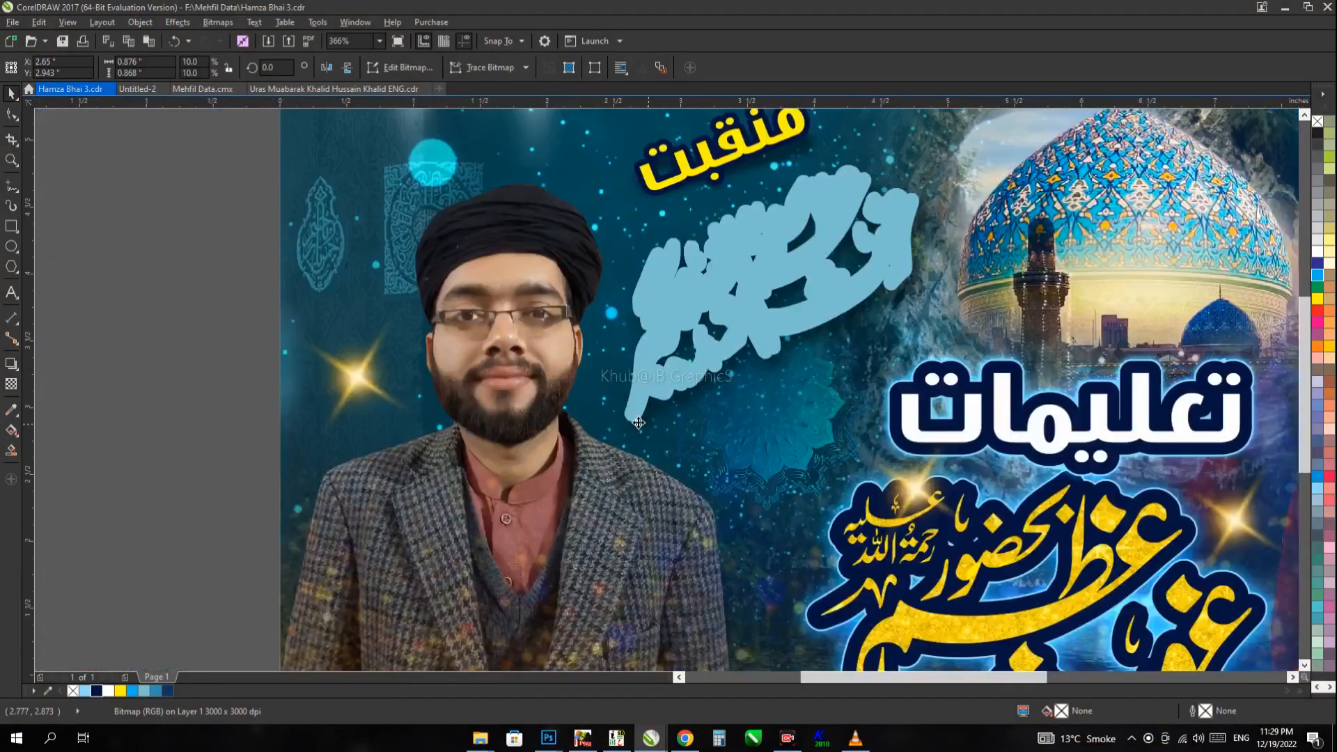
scroll(639, 422, "down", 2)
scroll(819, 382, "down", 2)
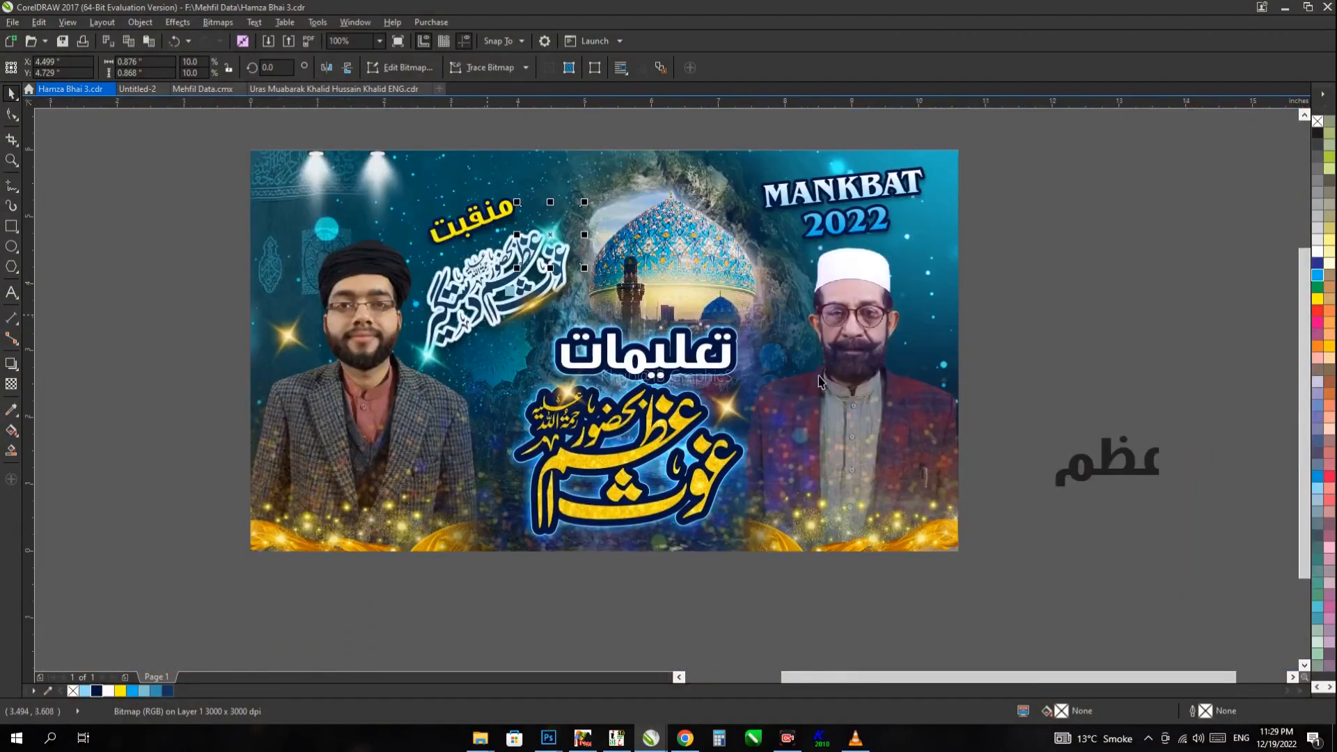
Step: Bring the gold glitter particles image from the PNG folder into the CorelDRAW drawing
key("super+Tab")
left_click(980, 323)
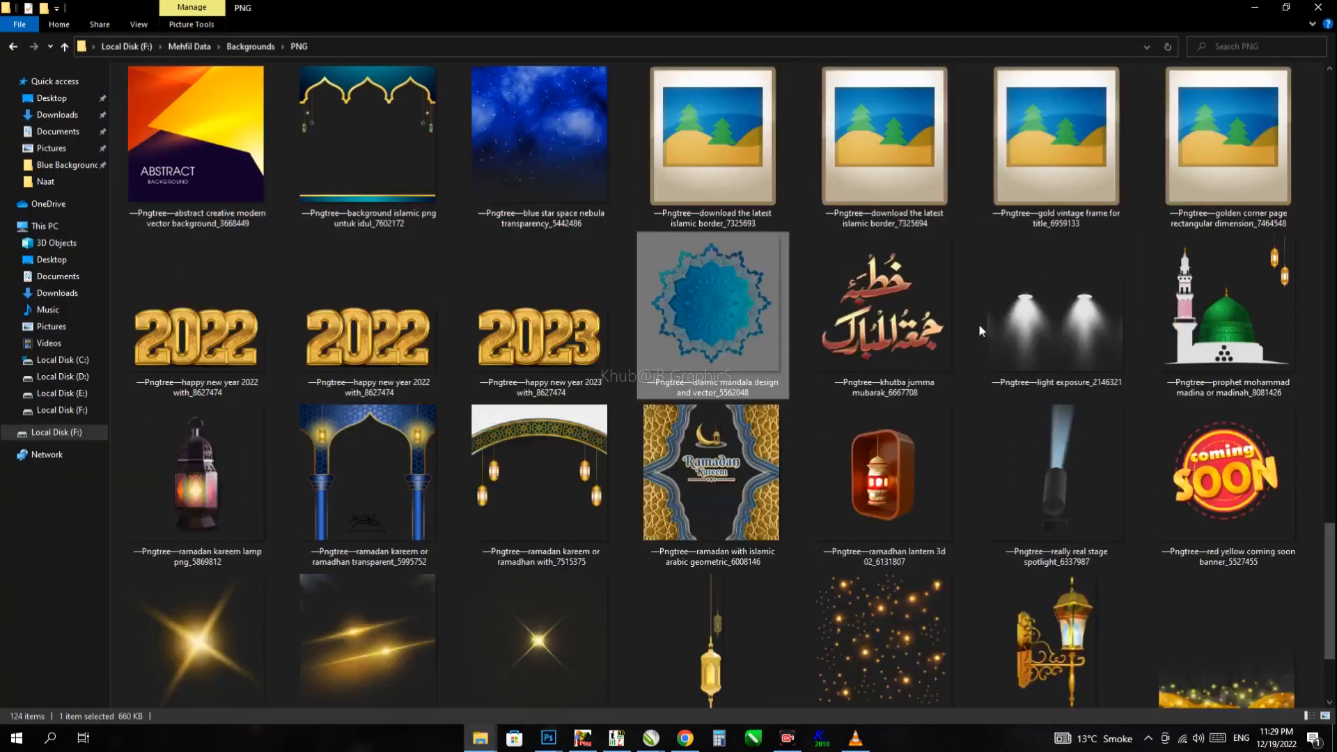
scroll(625, 496, "down", 2)
key("alt+Tab")
left_click_drag(851, 469, 89, 340)
Step: Scale the gold particles down to 21.3% and position them over the lower part of the gold calligraphy
scroll(354, 497, "down", 1)
left_click_drag(448, 188, 264, 372)
key("F2")
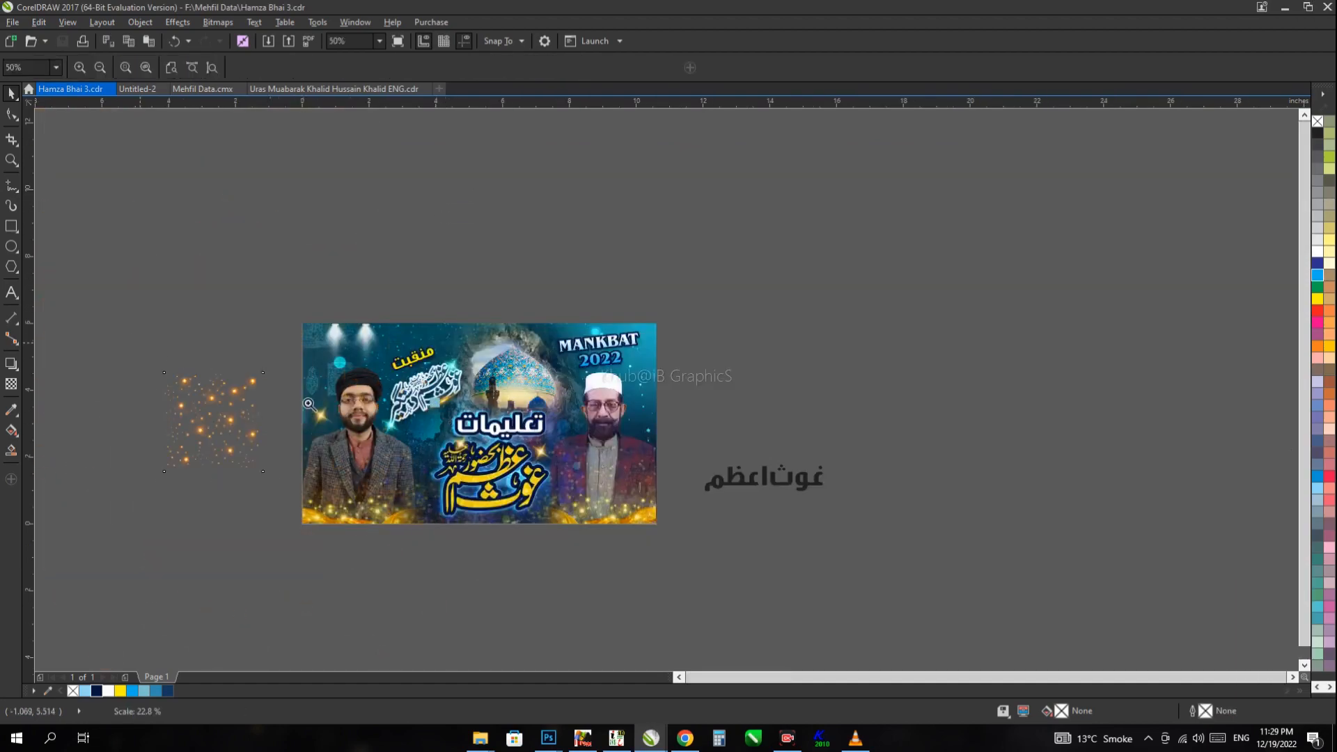
left_click_drag(140, 344, 666, 597)
left_click_drag(212, 244, 983, 497)
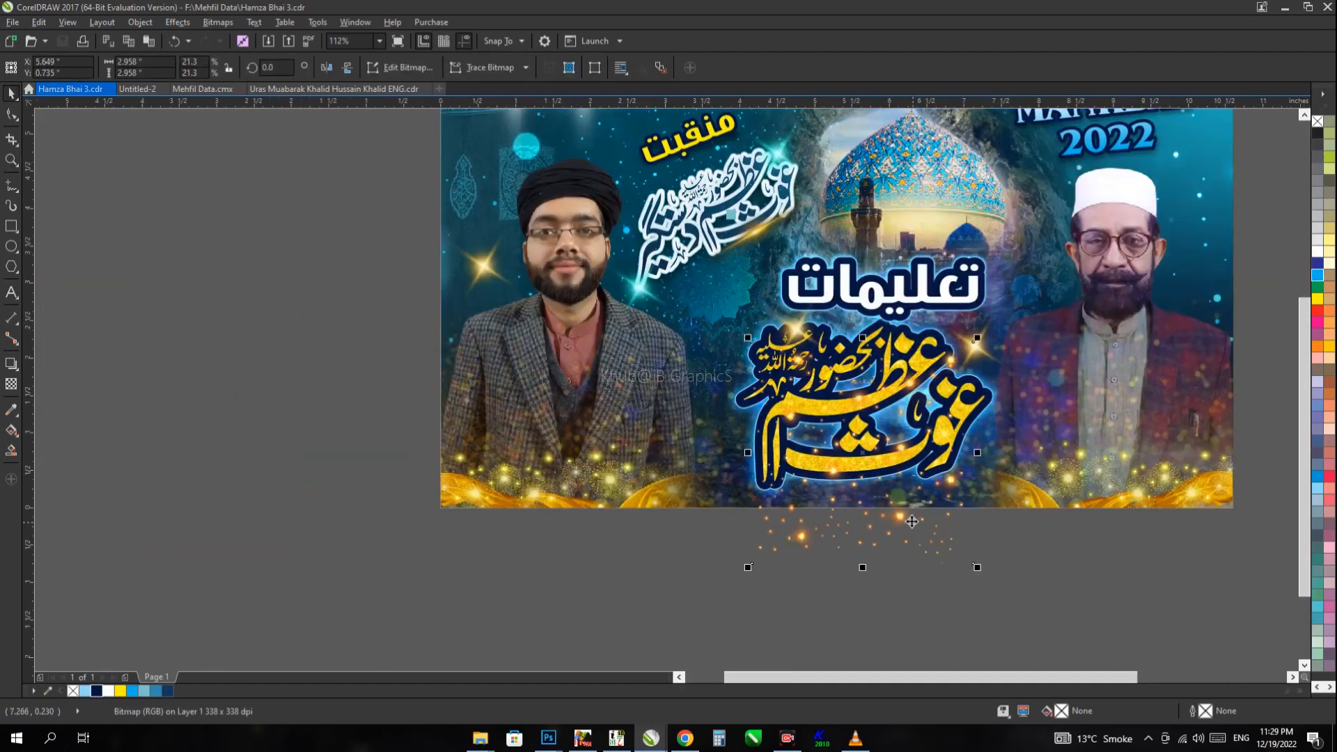
Step: Keep a copy of the gold particles beside the poster and trim the part overhanging the poster's lower edge
key("F10")
right_click(239, 402)
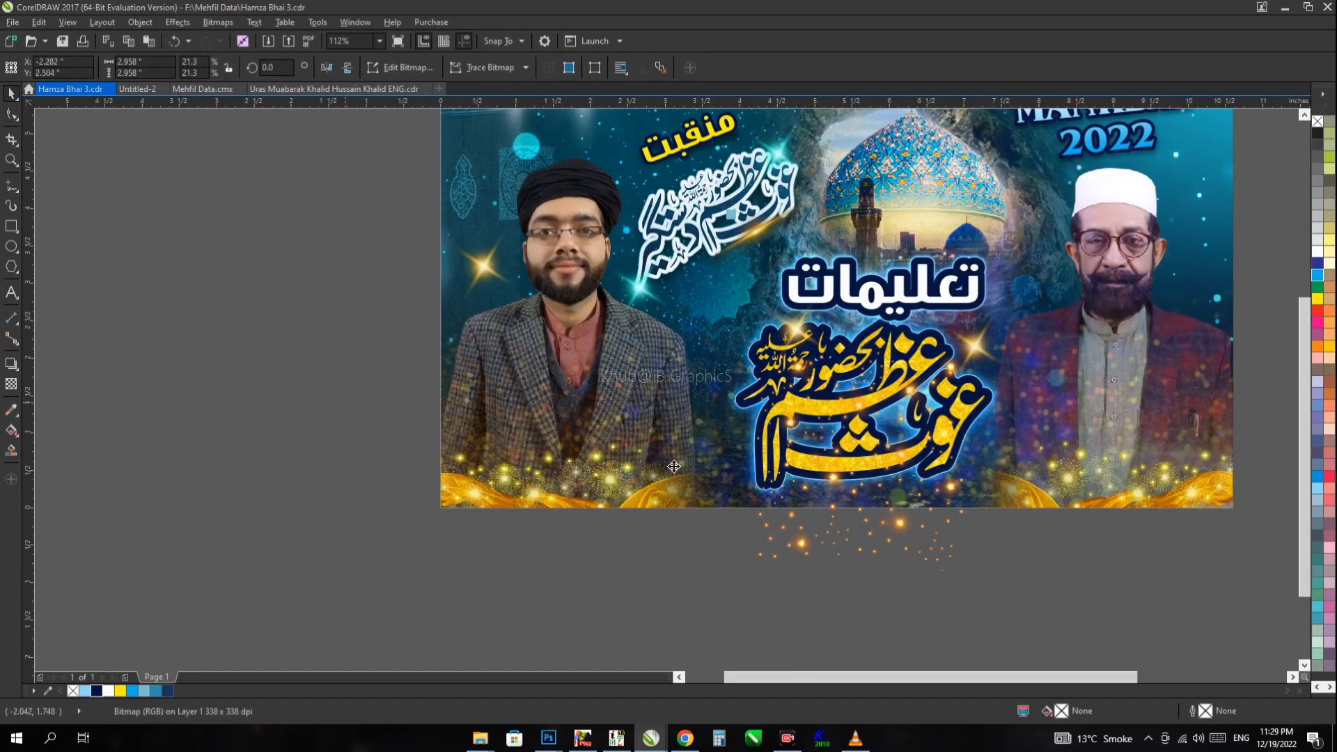
left_click_drag(666, 460, 807, 552)
key("space")
Step: Scatter copies of the gold particles around the dome and the MANKBAT 2022 heading up to the poster's right edge
left_click_drag(262, 338, 358, 538)
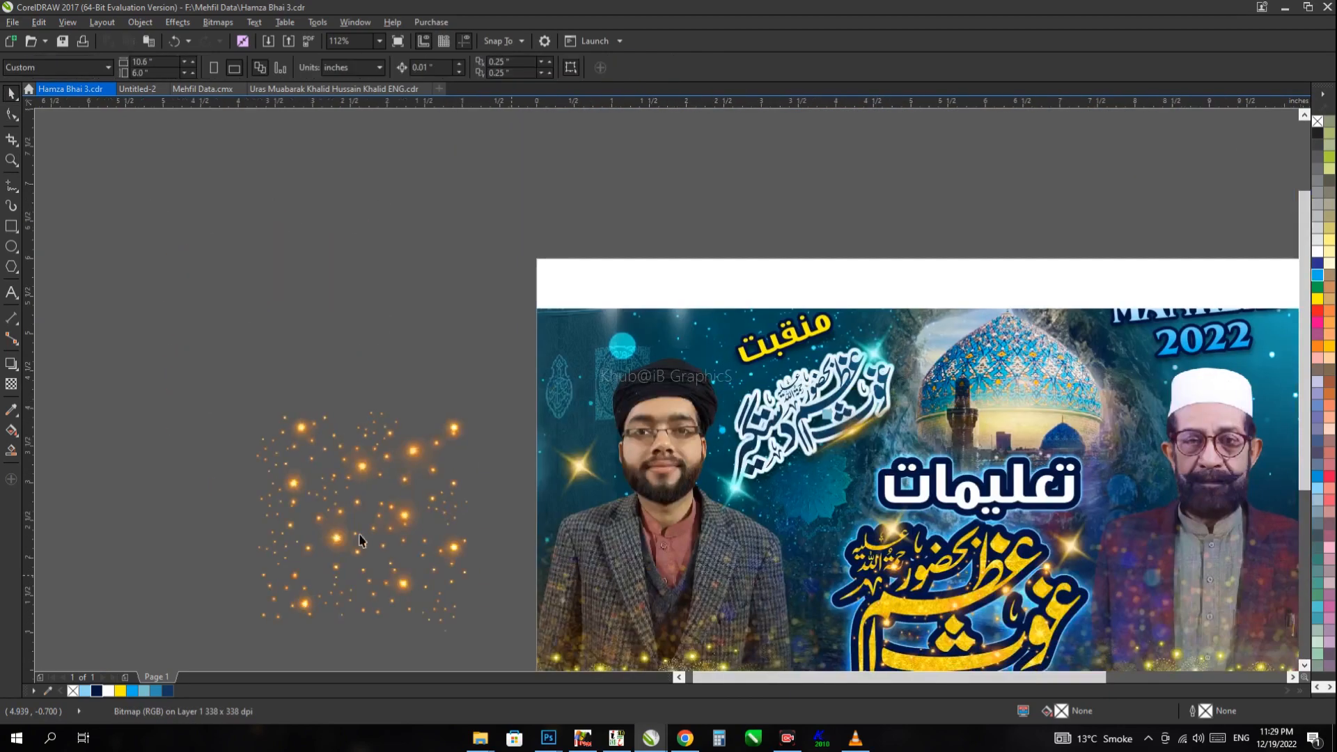
left_click_drag(457, 482, 861, 503)
left_click_drag(833, 523, 838, 489)
left_click_drag(838, 489, 410, 317)
right_click(1142, 384)
right_click(409, 316)
left_click_drag(410, 316, 760, 376)
right_click(773, 457)
left_click(812, 404)
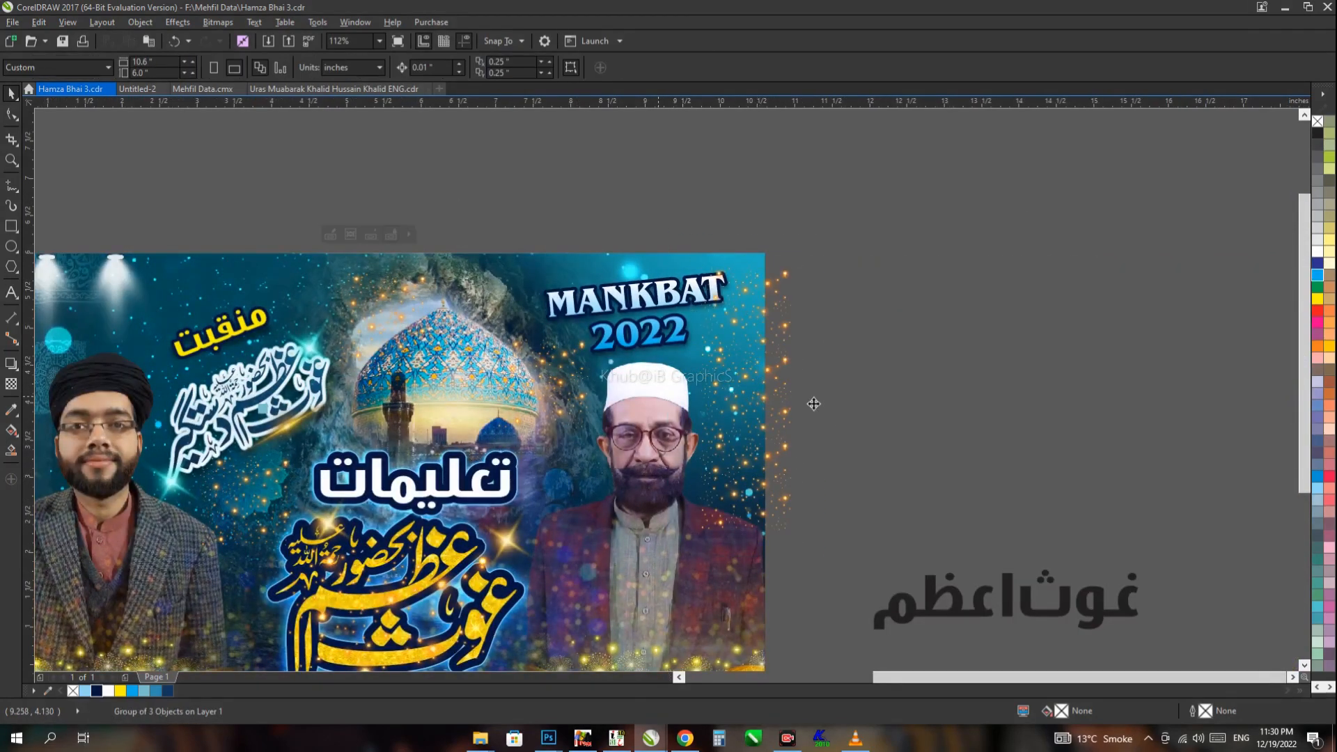
Step: Trim the gold particles overhanging the poster's right edge and nudge the younger man's portrait slightly outward
scroll(813, 404, "down", 2)
left_click_drag(822, 317, 296, 558)
key("shift+F2")
left_click(345, 315)
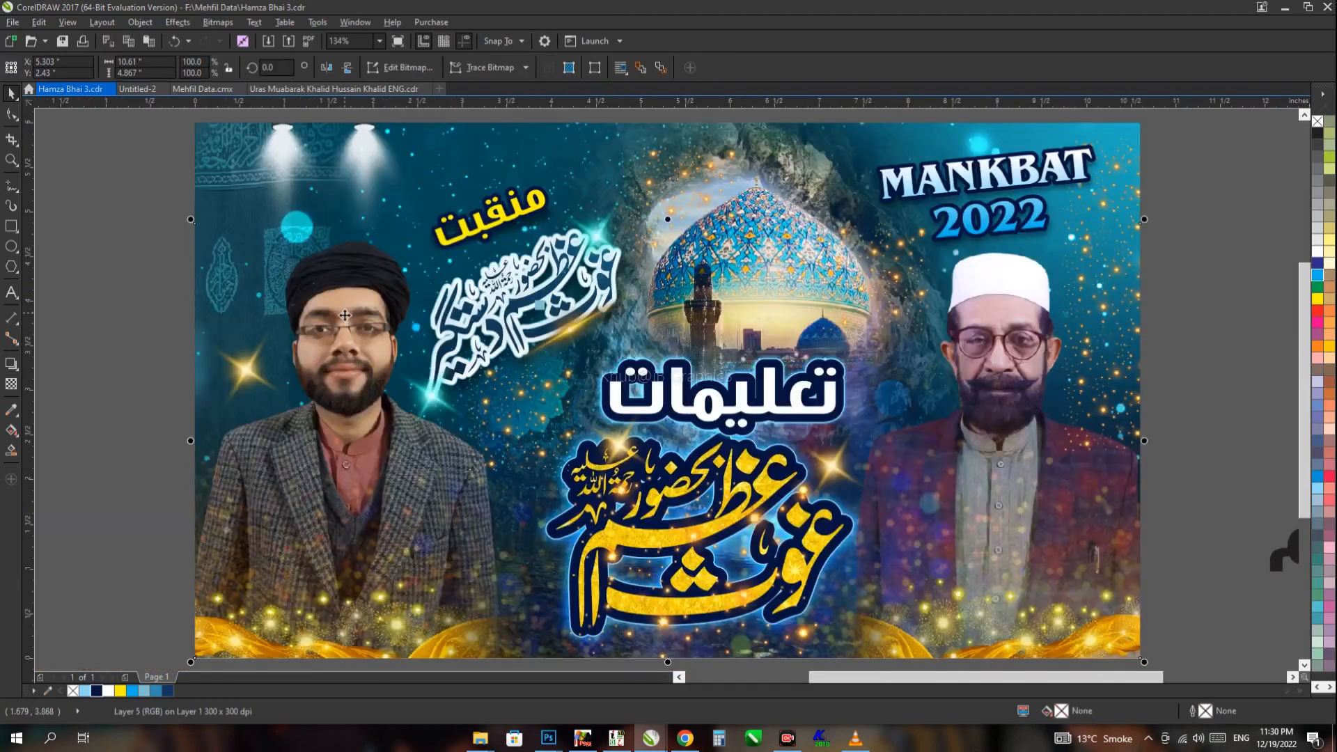
key("Escape")
Step: Fit the whole poster in view and examine the finished design in full-screen preview
scroll(216, 407, "down", 2)
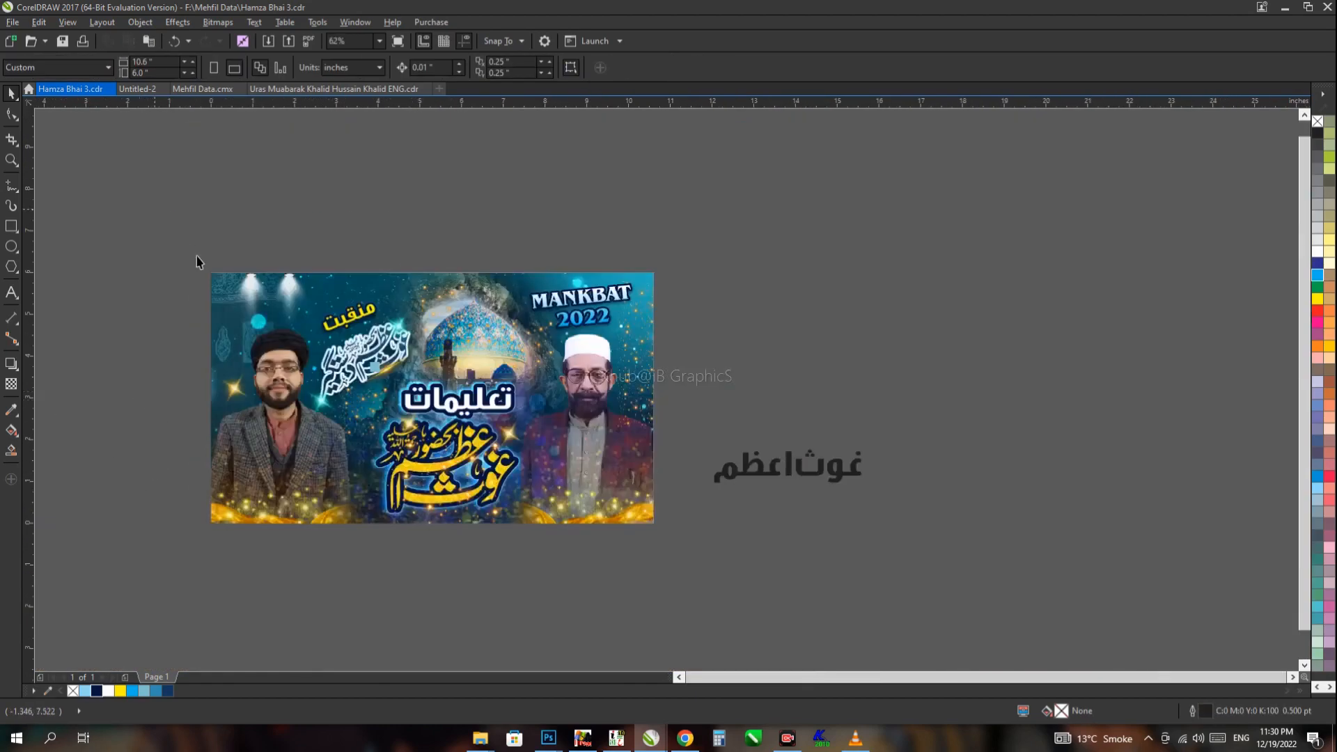
left_click_drag(194, 247, 674, 552)
key("Escape")
key("shift+F4")
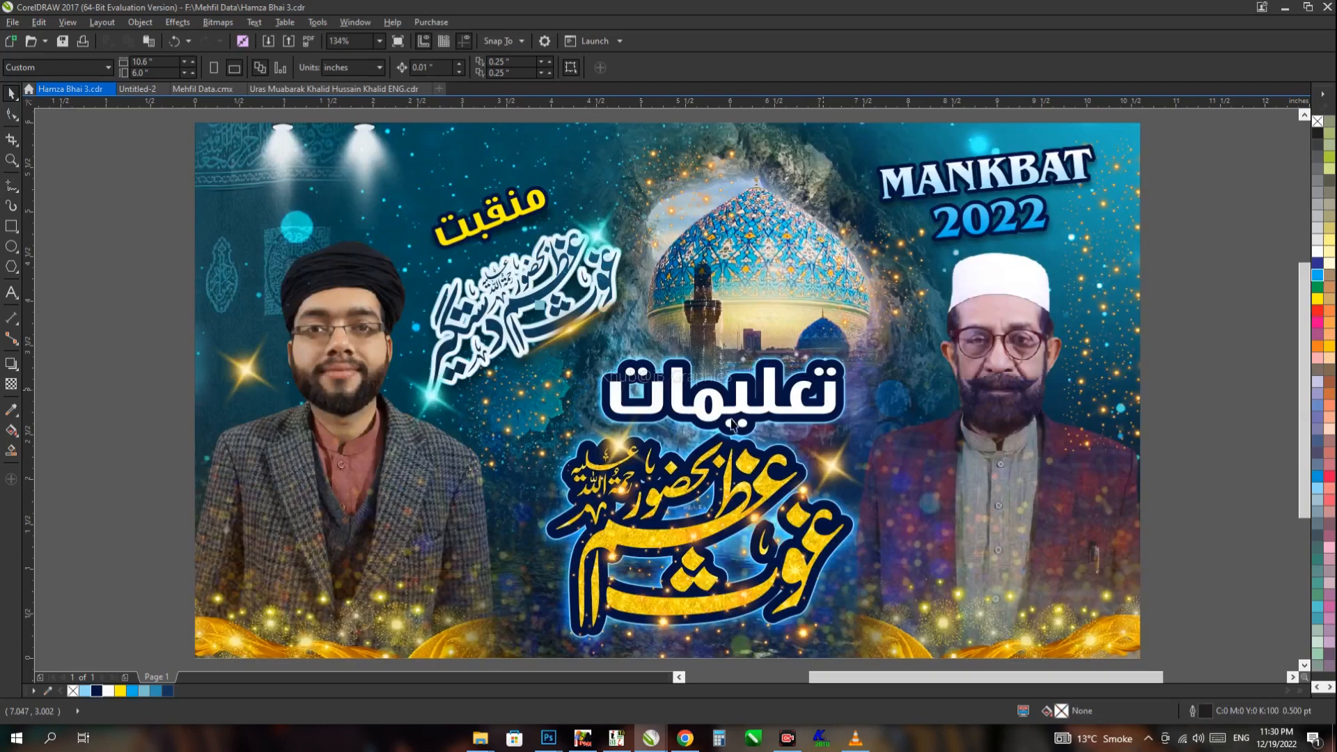
key("F9")
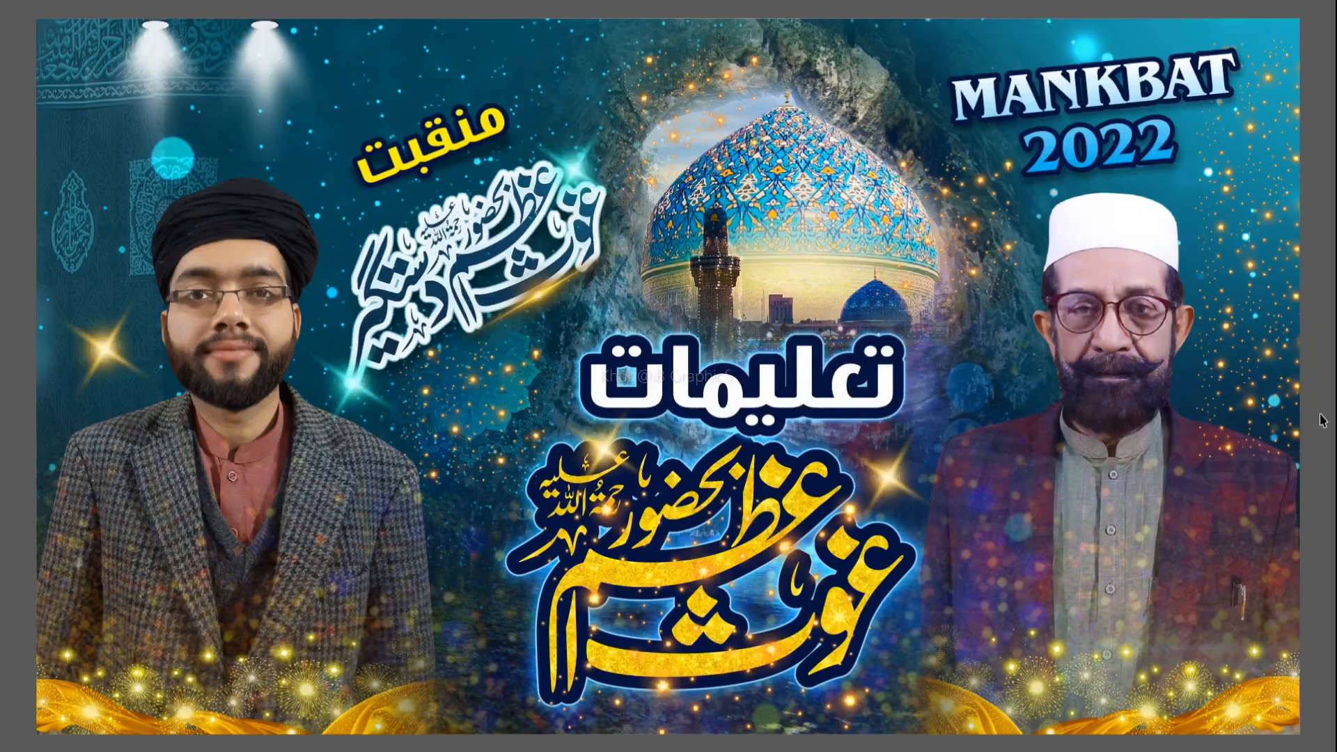